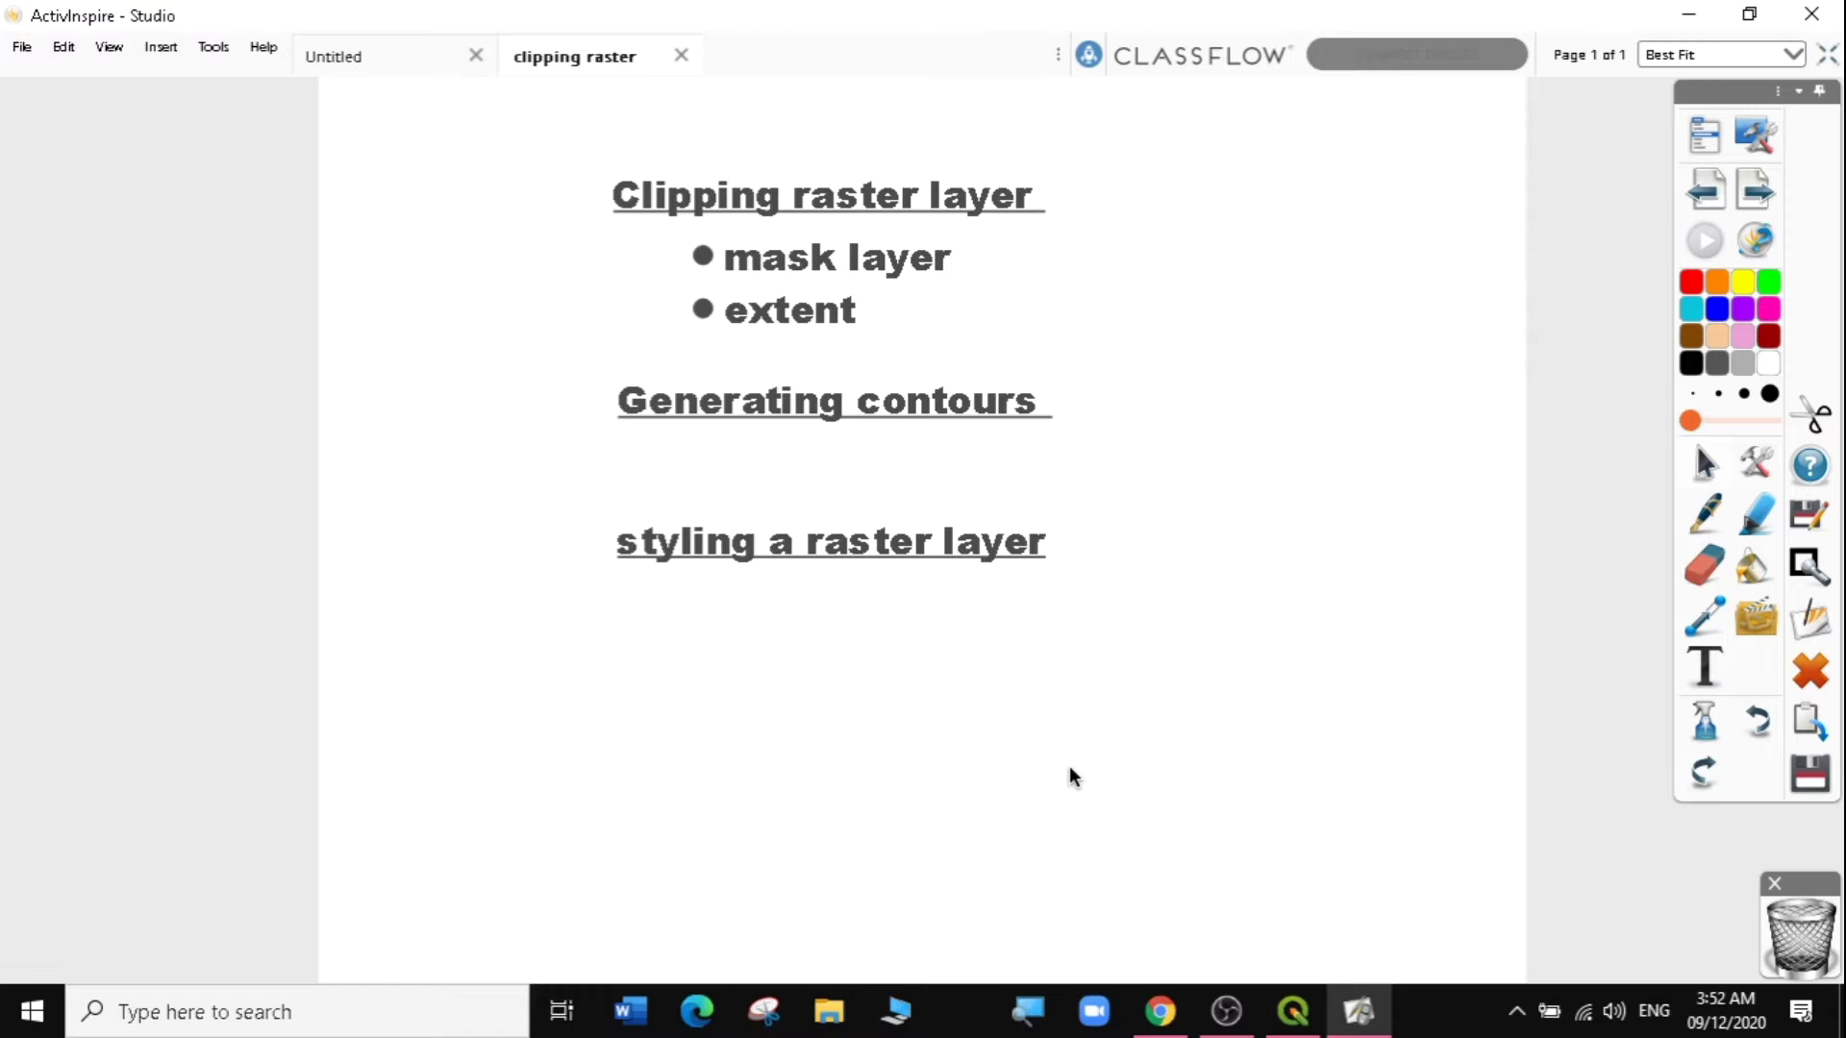
Switch to QGIS and start a new project.
{"action": "mouse_move", "coordinate": [1296, 1019]}
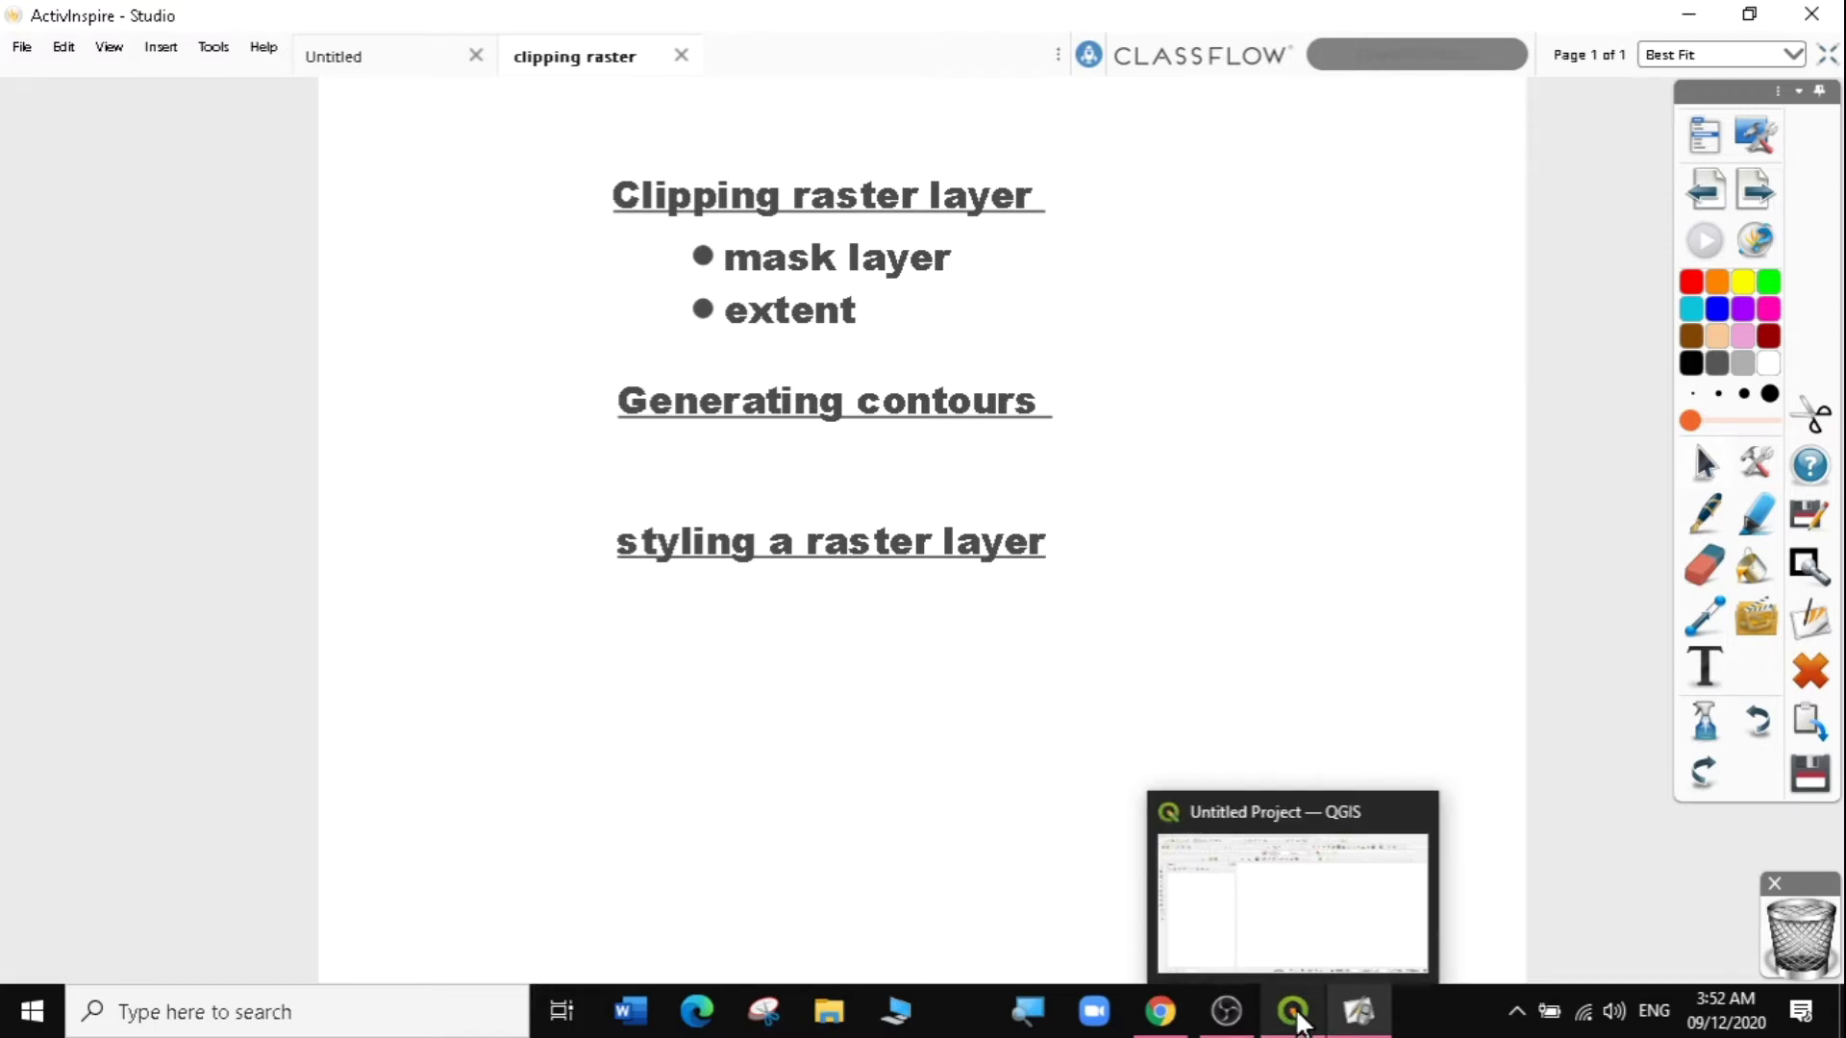
{"action": "left_click", "coordinate": [1295, 1017]}
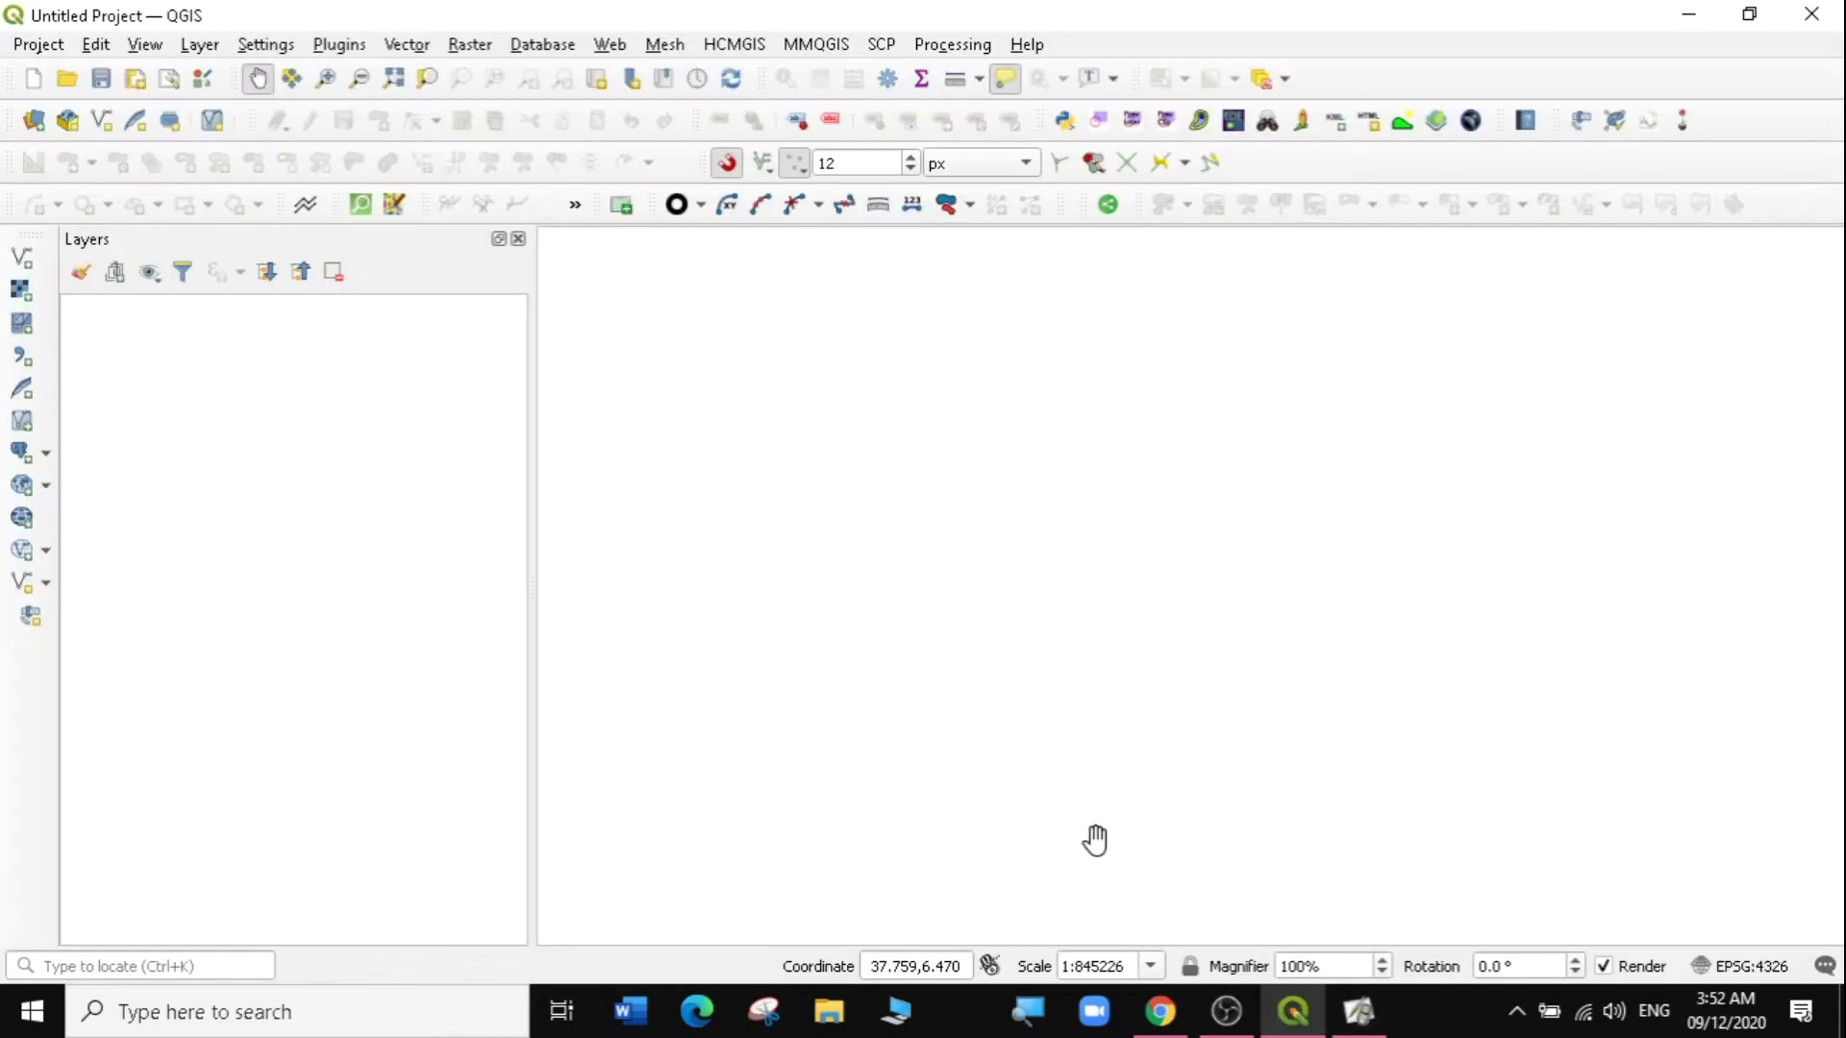
{"action": "left_click", "coordinate": [40, 46]}
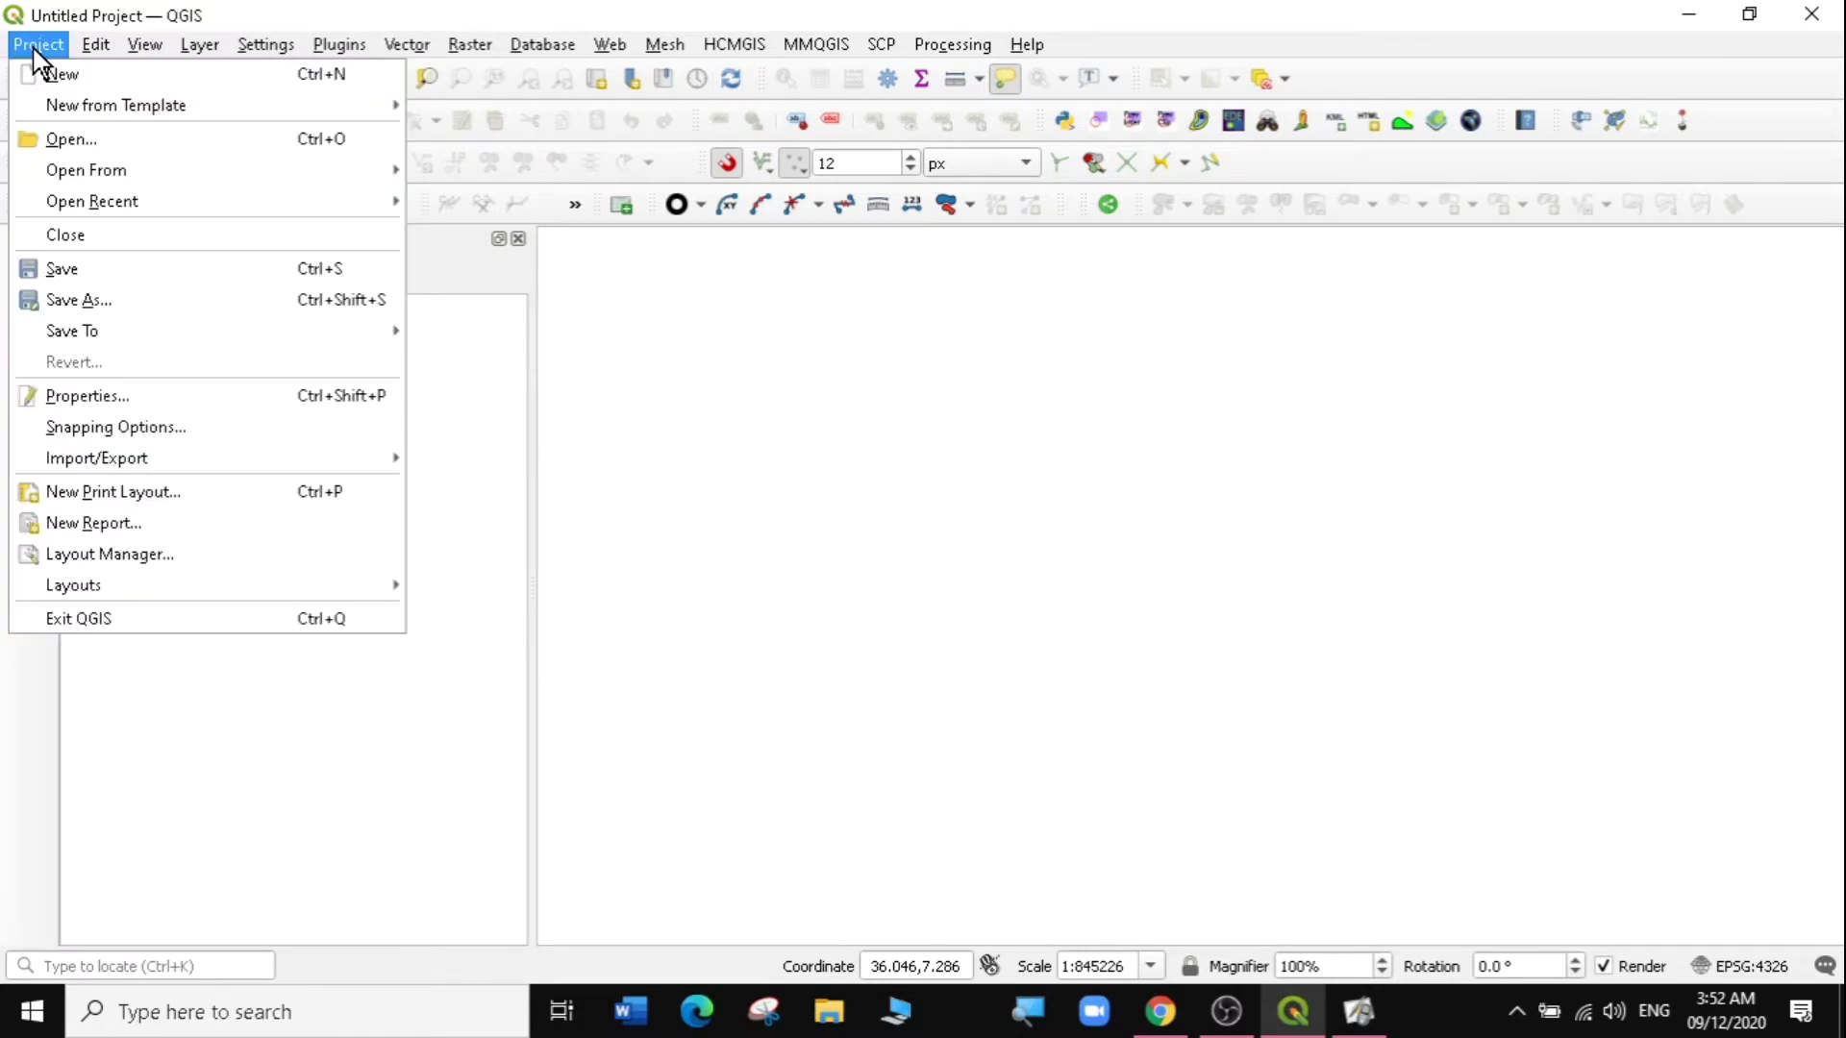
{"action": "left_click", "coordinate": [53, 76]}
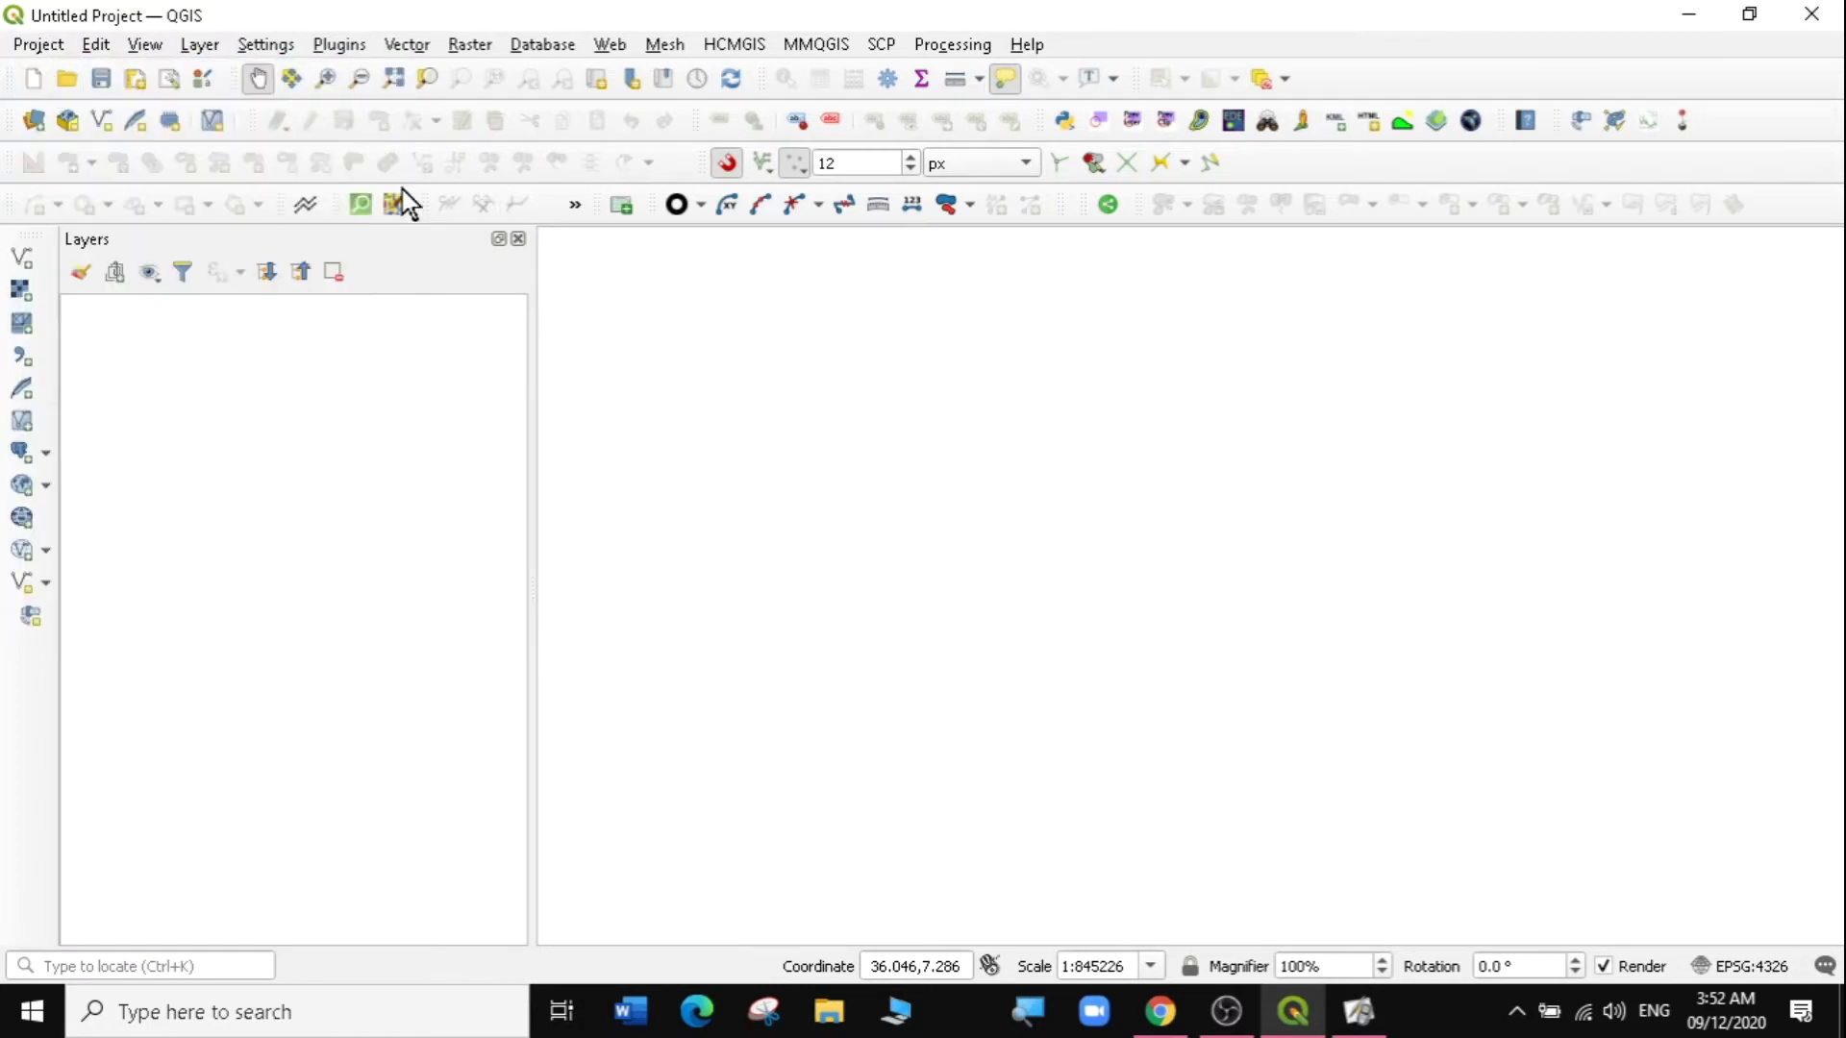
Add the output_srtm raster from the Oromia ethiopia rasters_srtm folder inside GIS > data > DEM as a layer.
{"action": "left_click", "coordinate": [21, 288]}
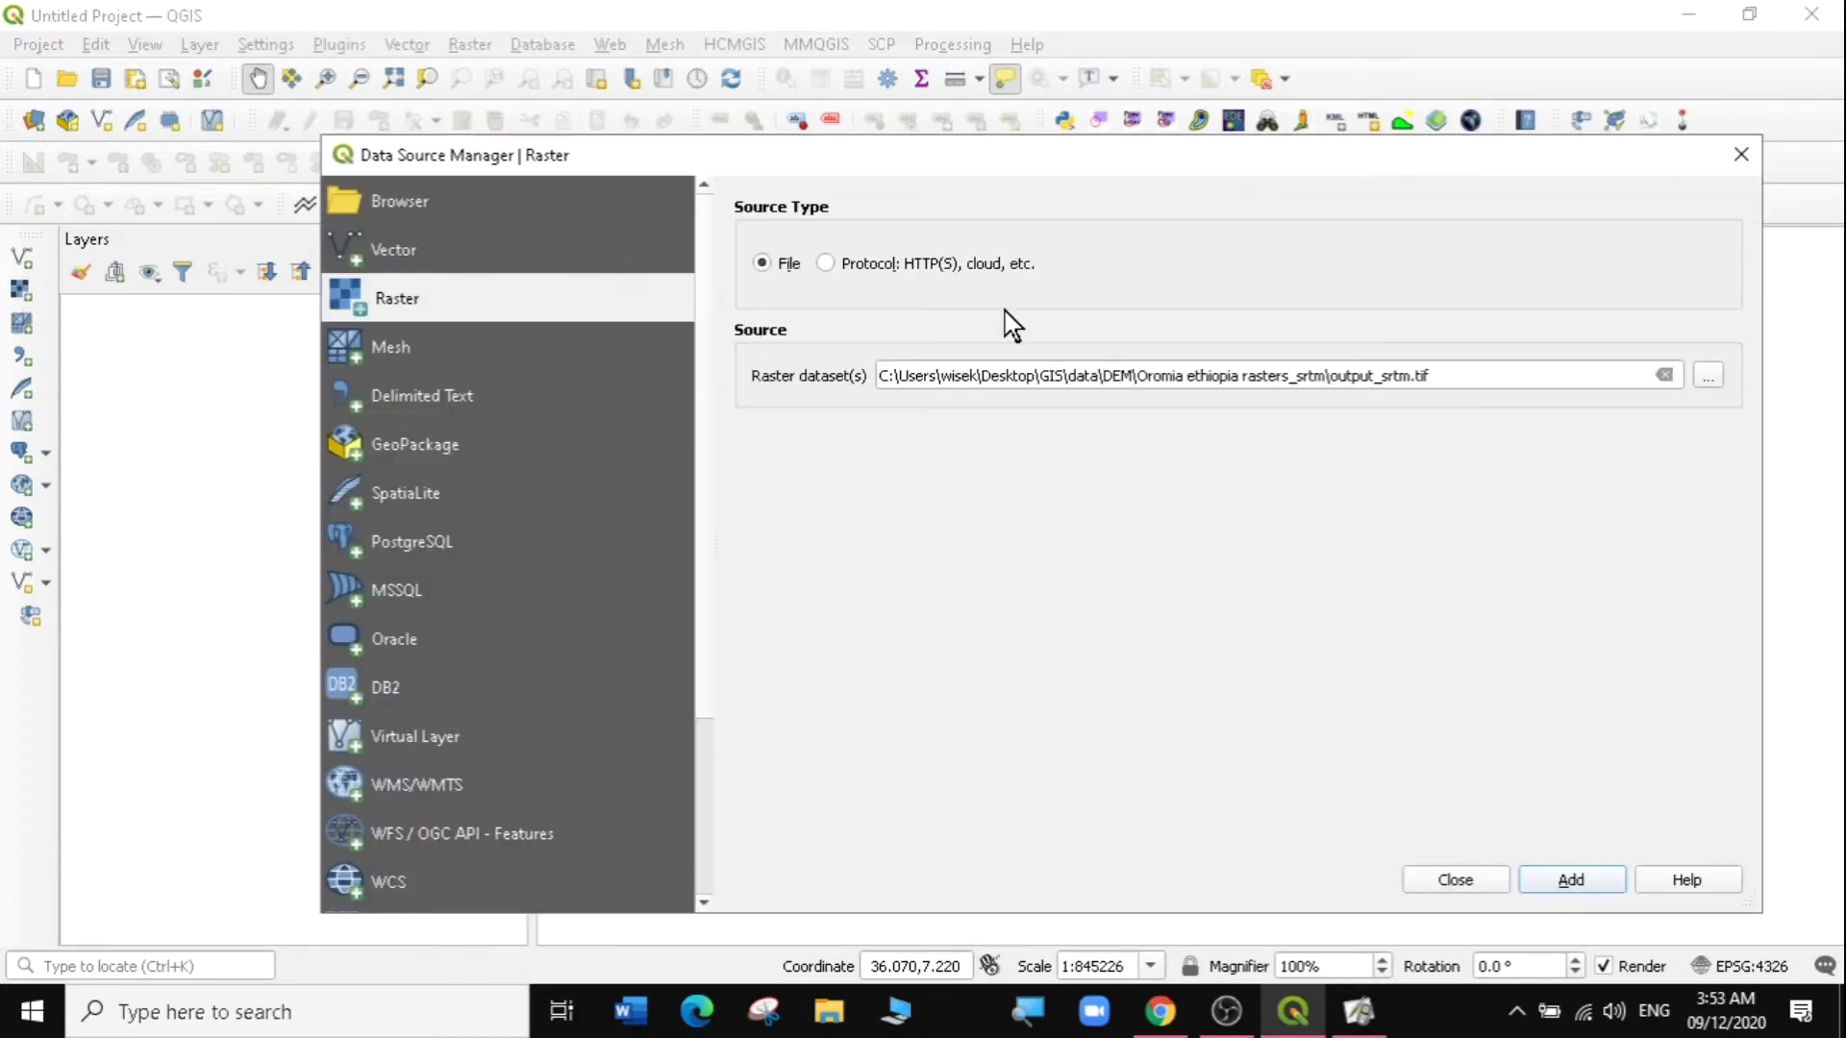
{"action": "left_click", "coordinate": [1708, 375]}
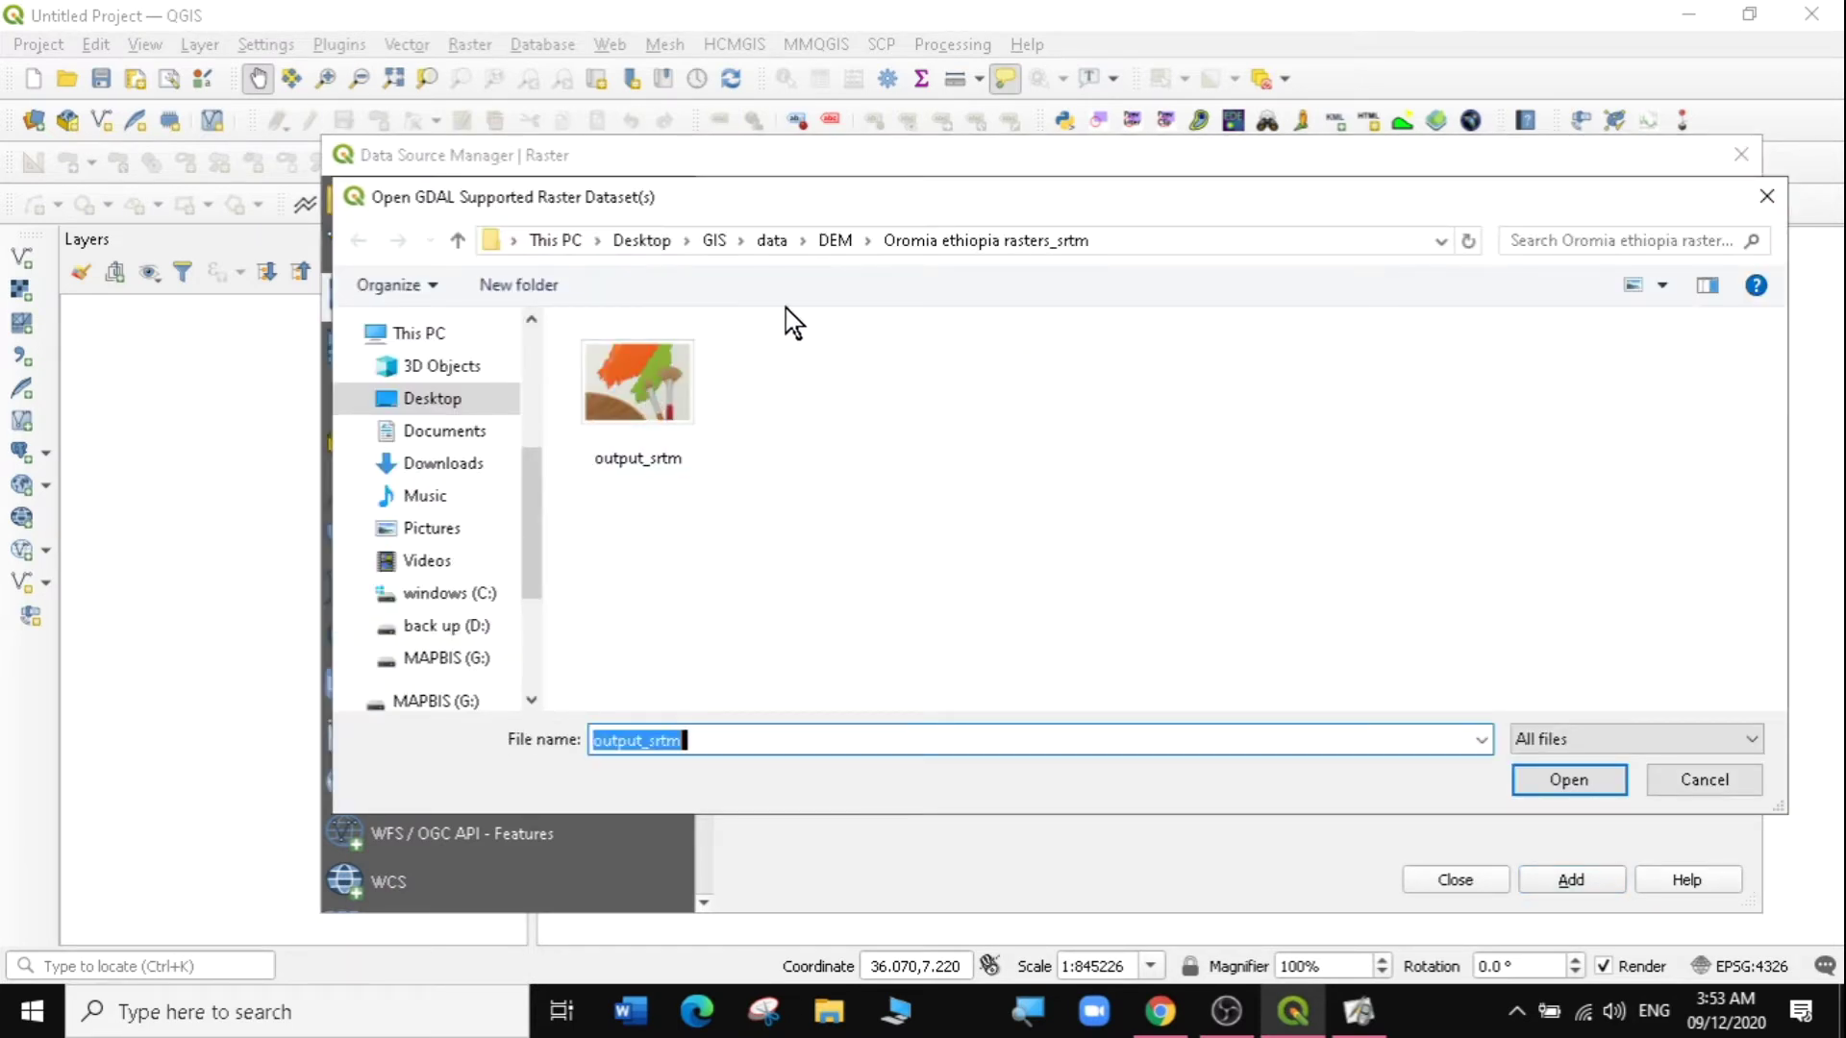
{"action": "left_click", "coordinate": [715, 245]}
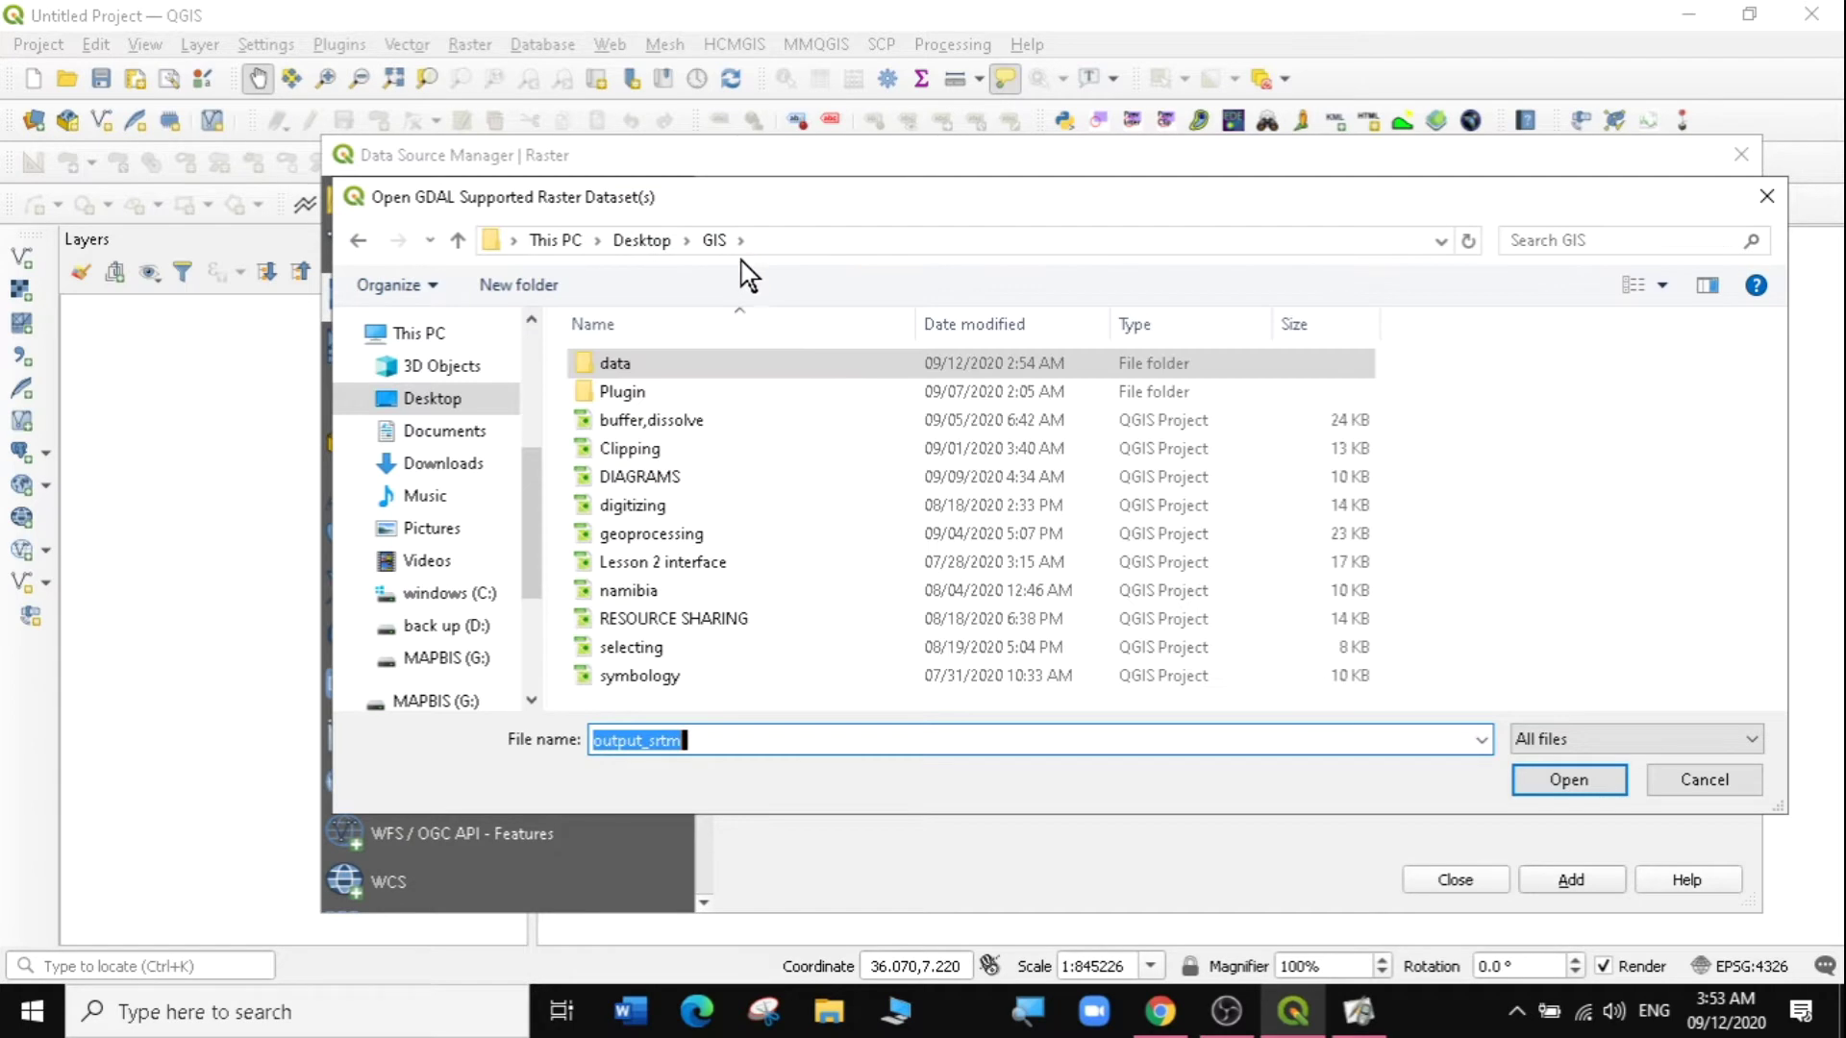
{"action": "double_click", "coordinate": [665, 368]}
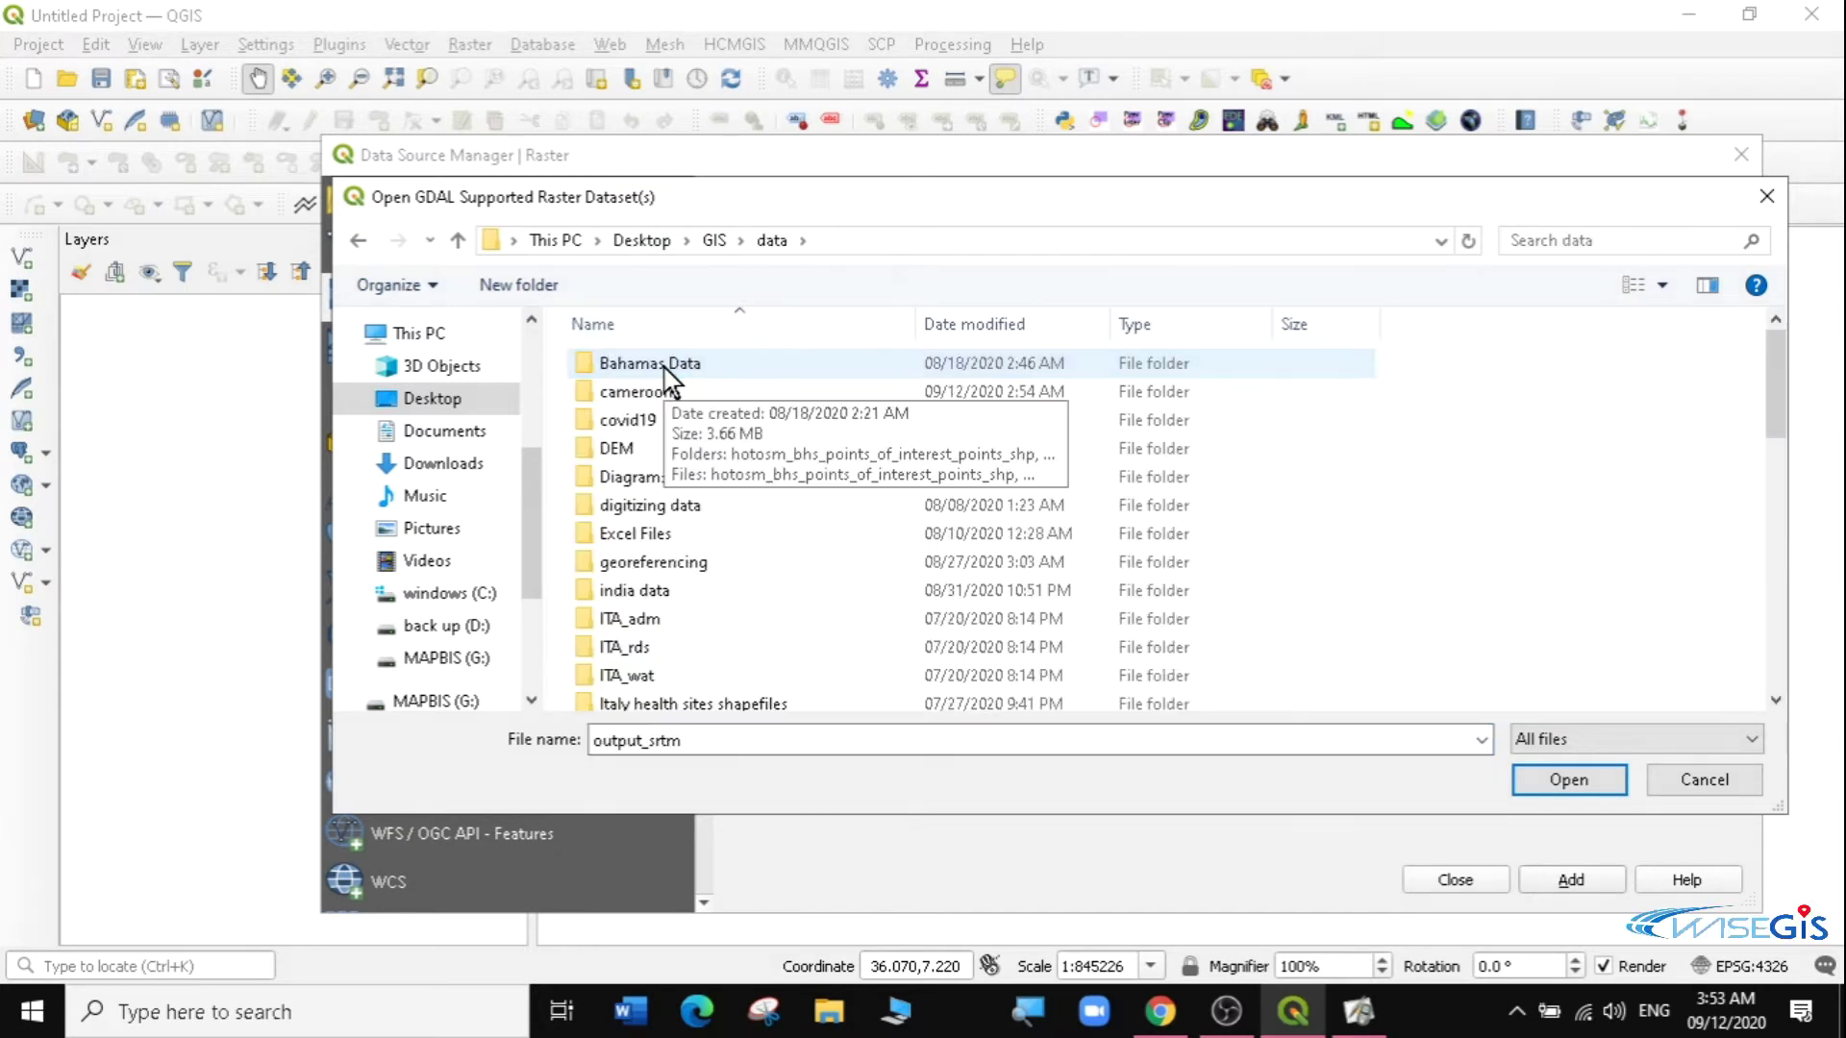
{"action": "double_click", "coordinate": [687, 448]}
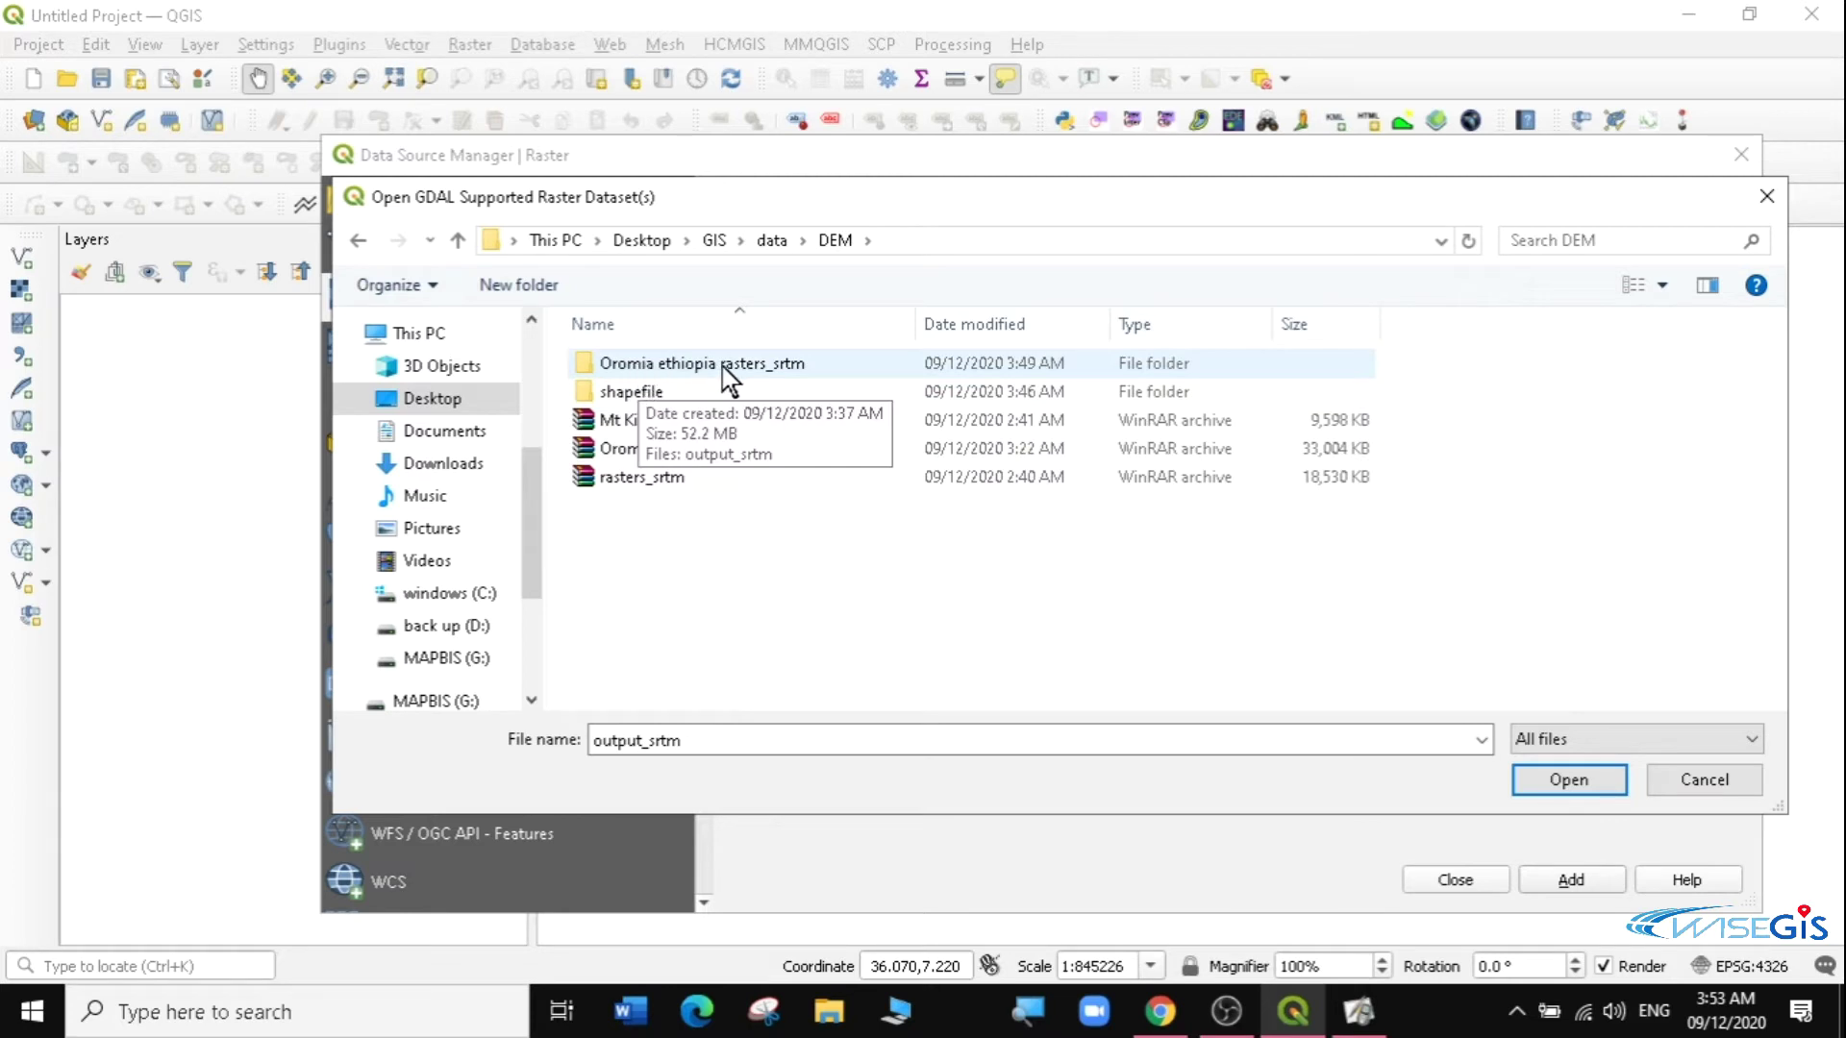
{"action": "double_click", "coordinate": [743, 368]}
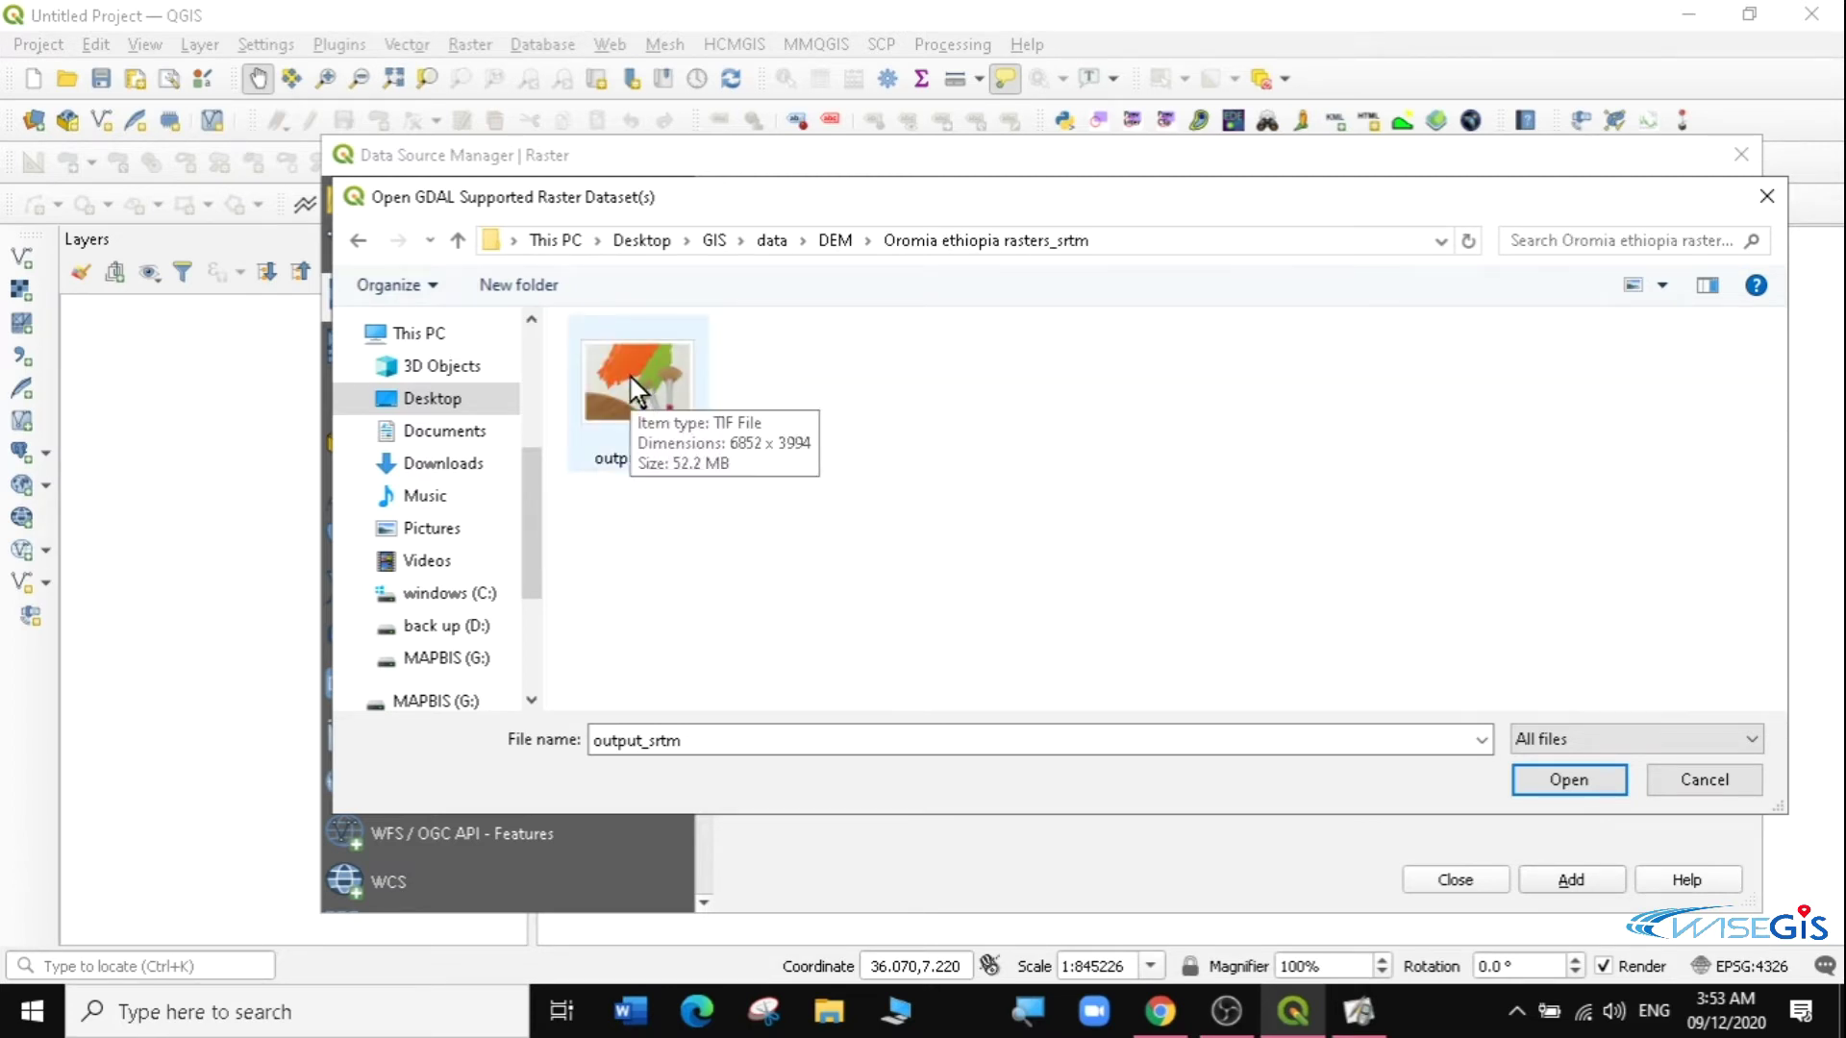
{"action": "left_click", "coordinate": [634, 390]}
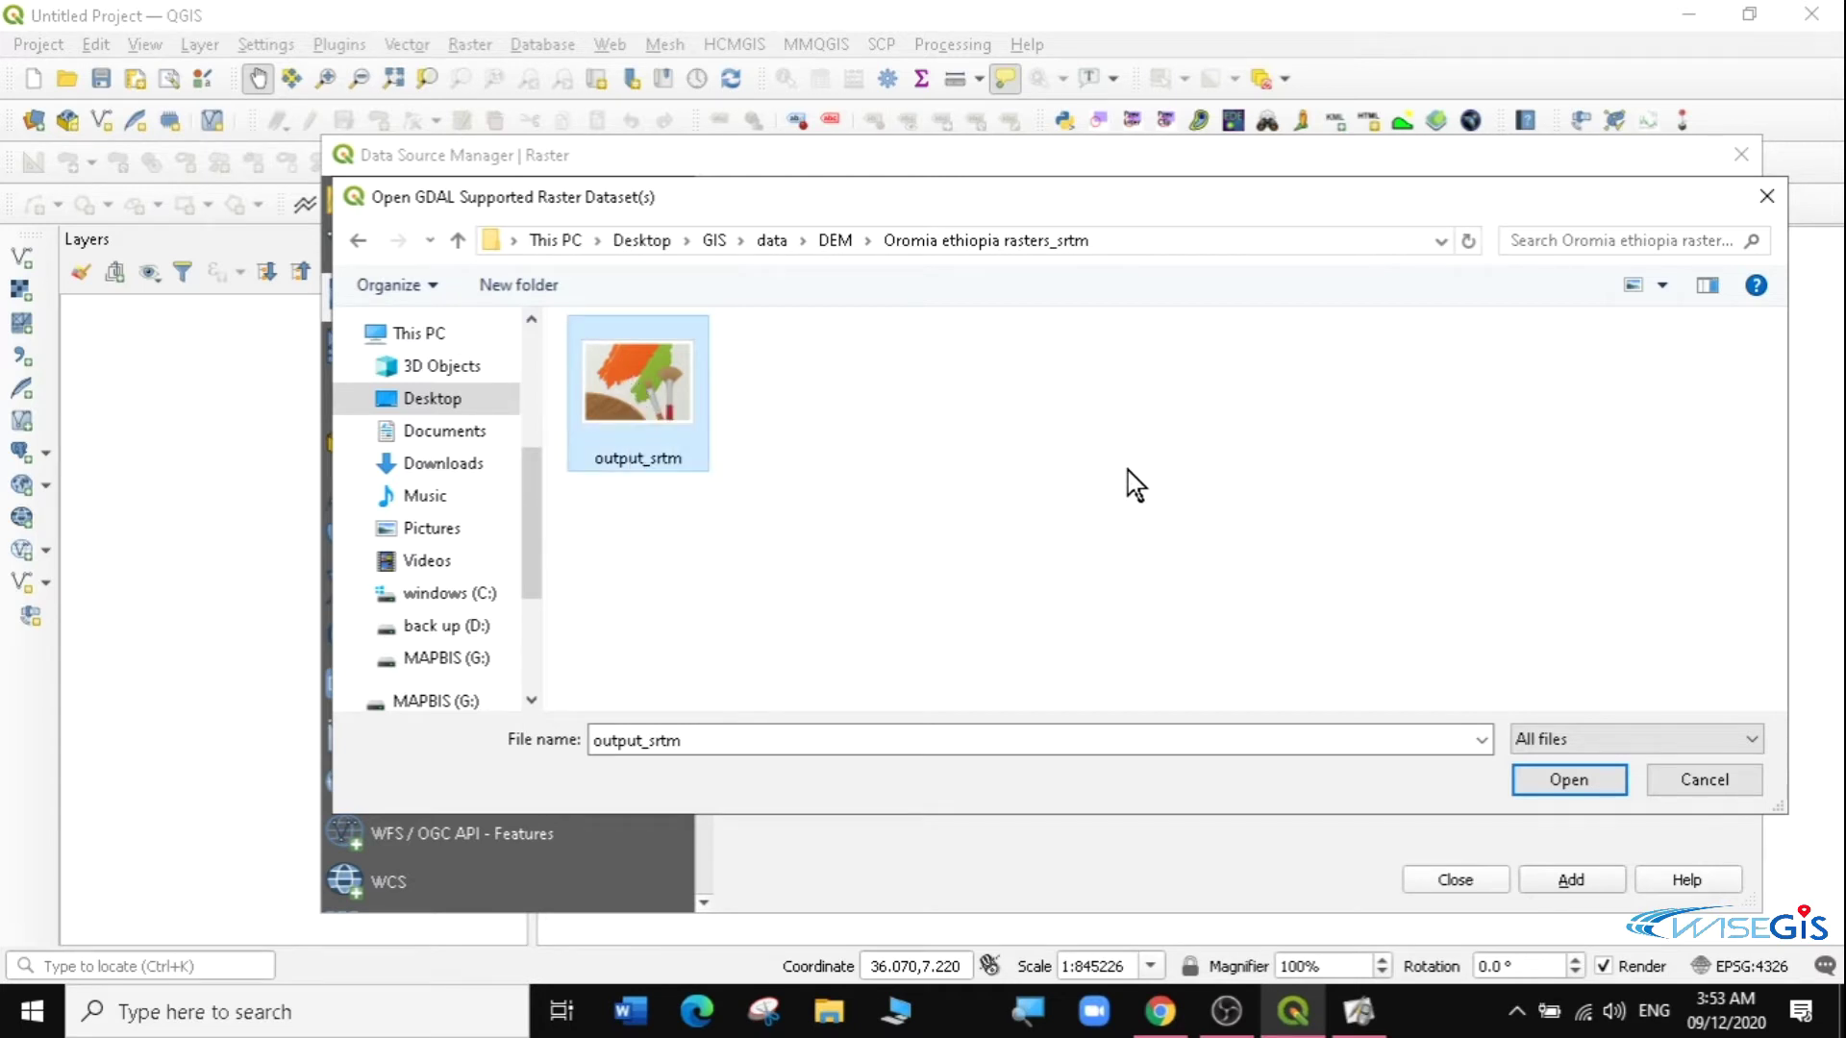
{"action": "left_click", "coordinate": [1555, 783]}
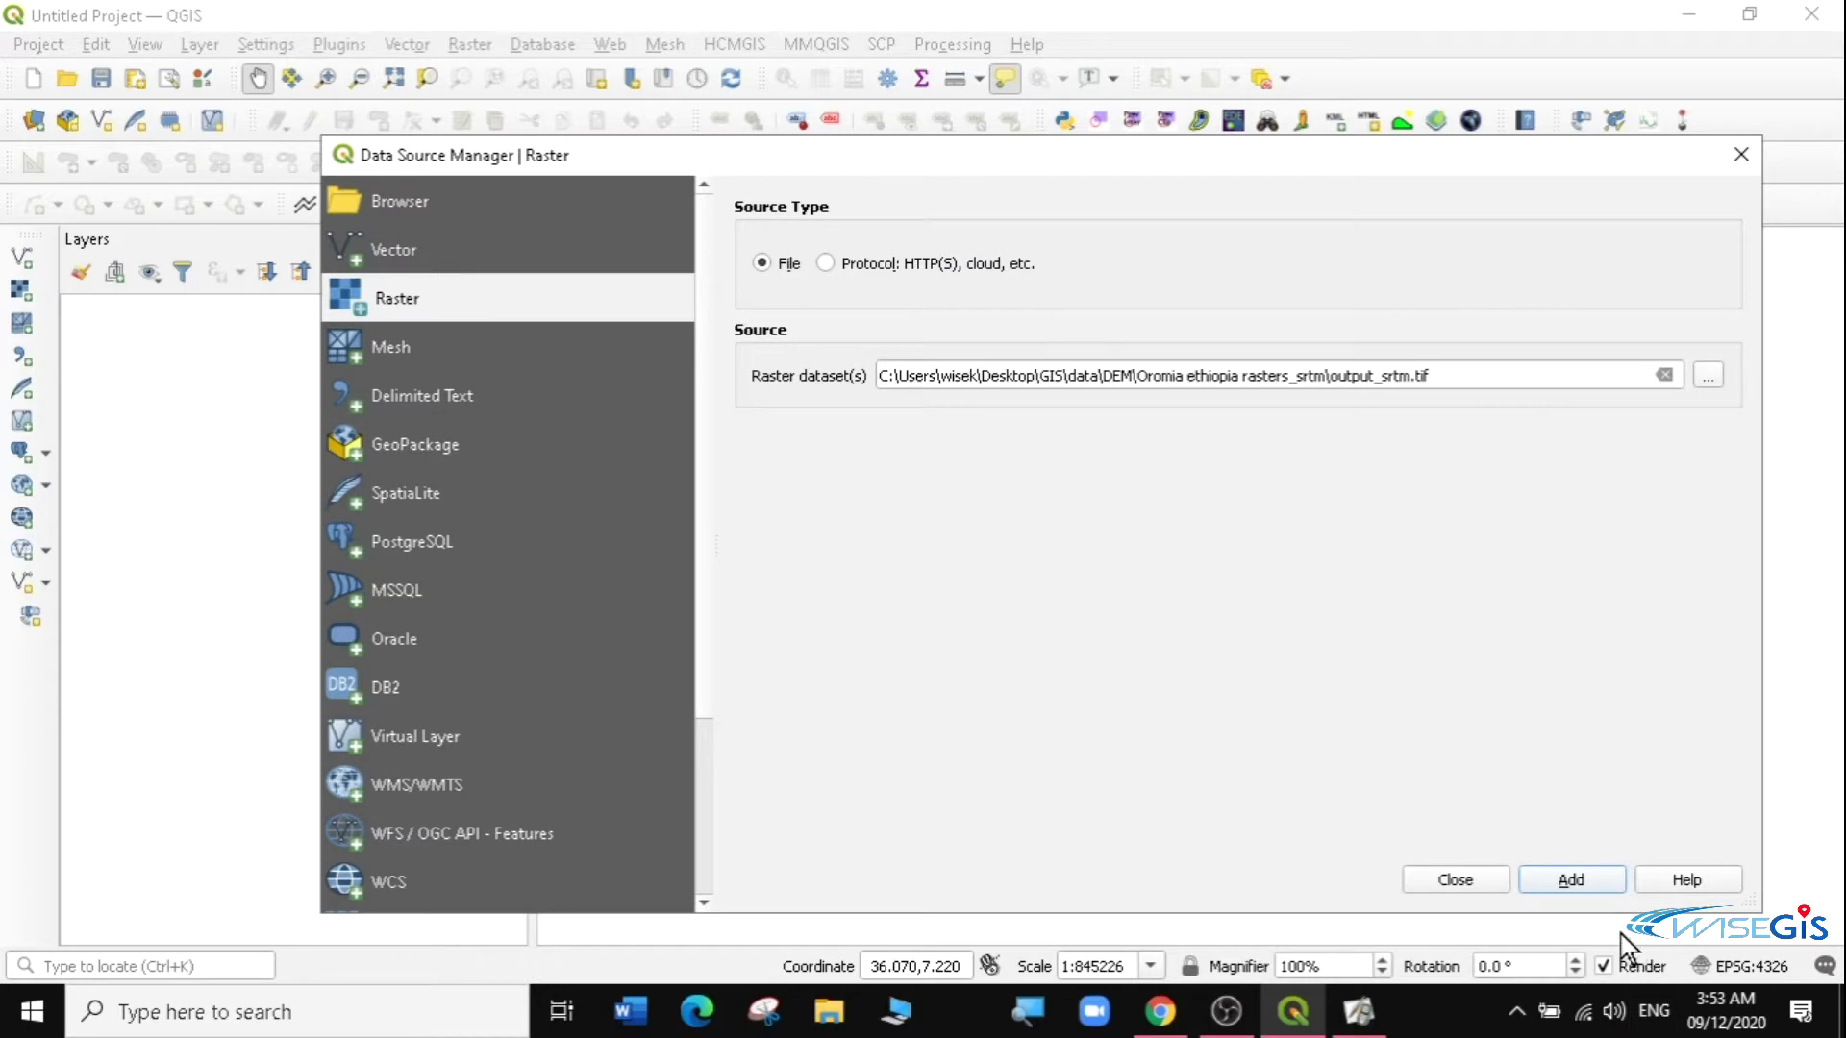
{"action": "left_click", "coordinate": [1567, 881]}
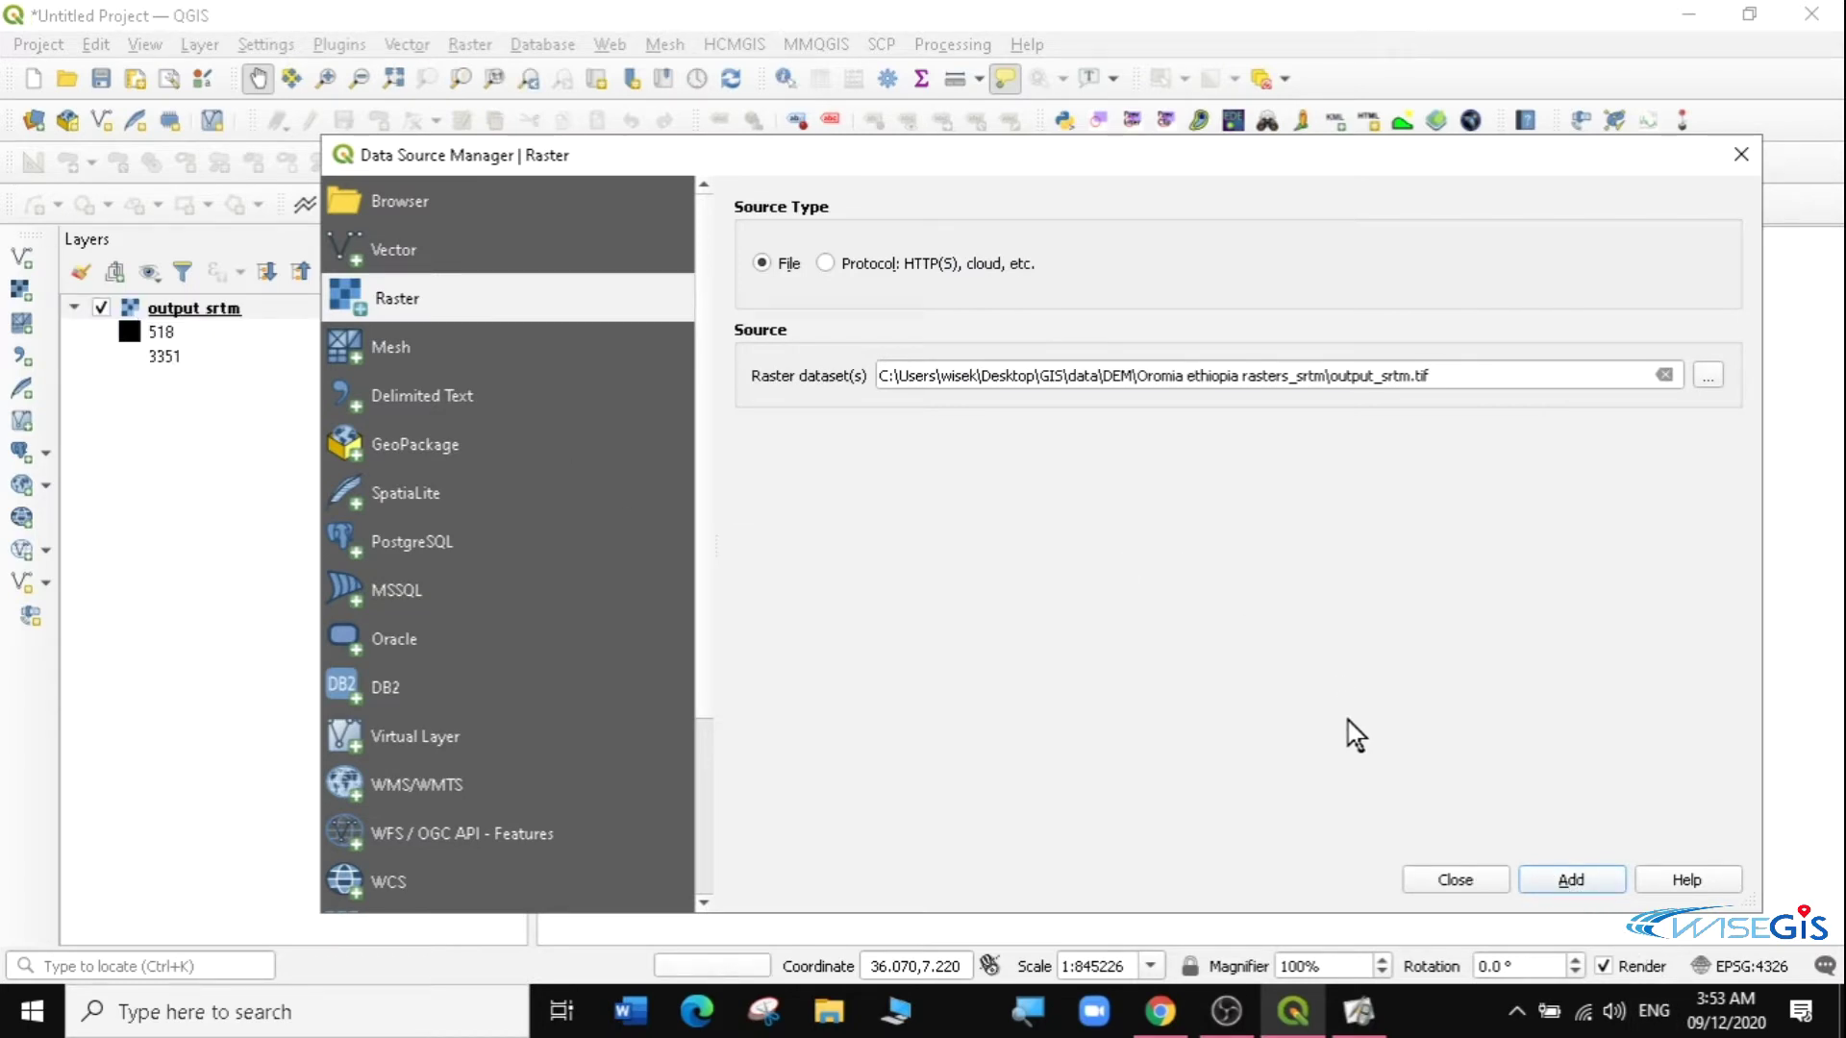
{"action": "left_click", "coordinate": [1474, 882]}
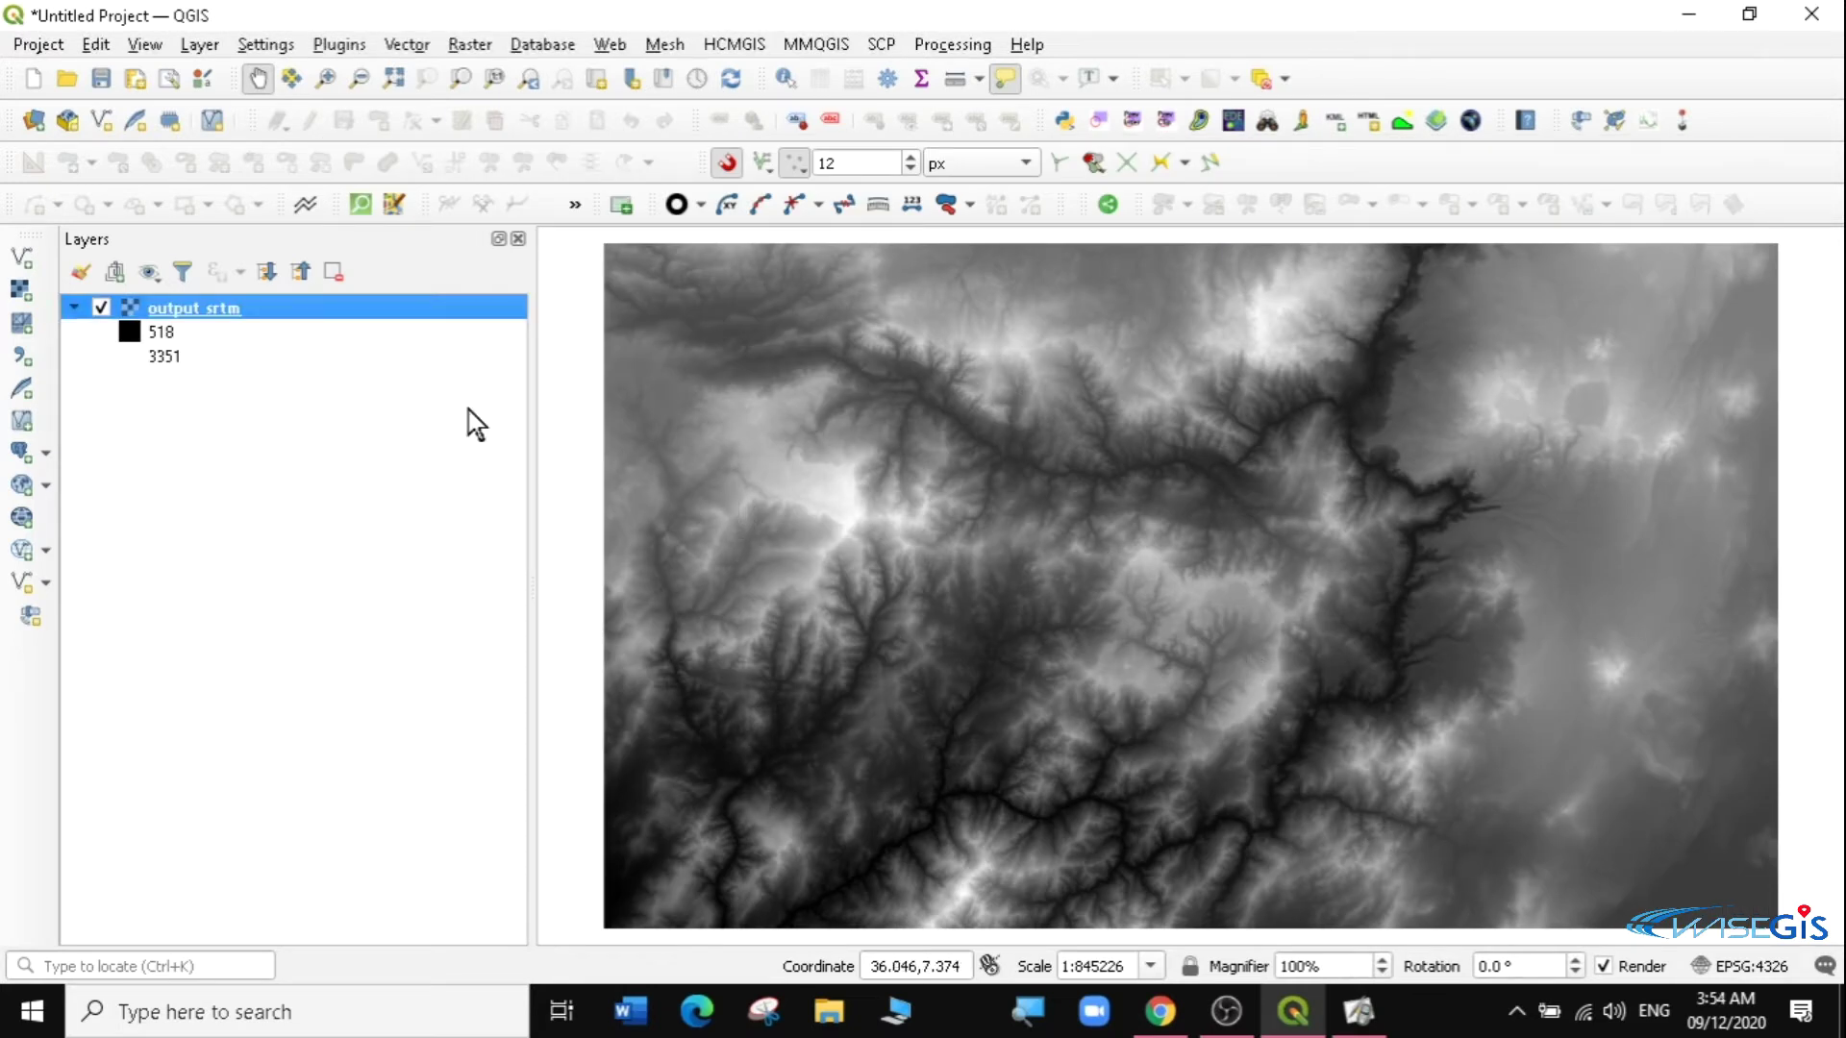
Add the Area of interest_Dawaro shapefile from the DEM folder's shapefile subfolder as a vector layer.
{"action": "left_click", "coordinate": [197, 44]}
{"action": "mouse_move", "coordinate": [320, 104]}
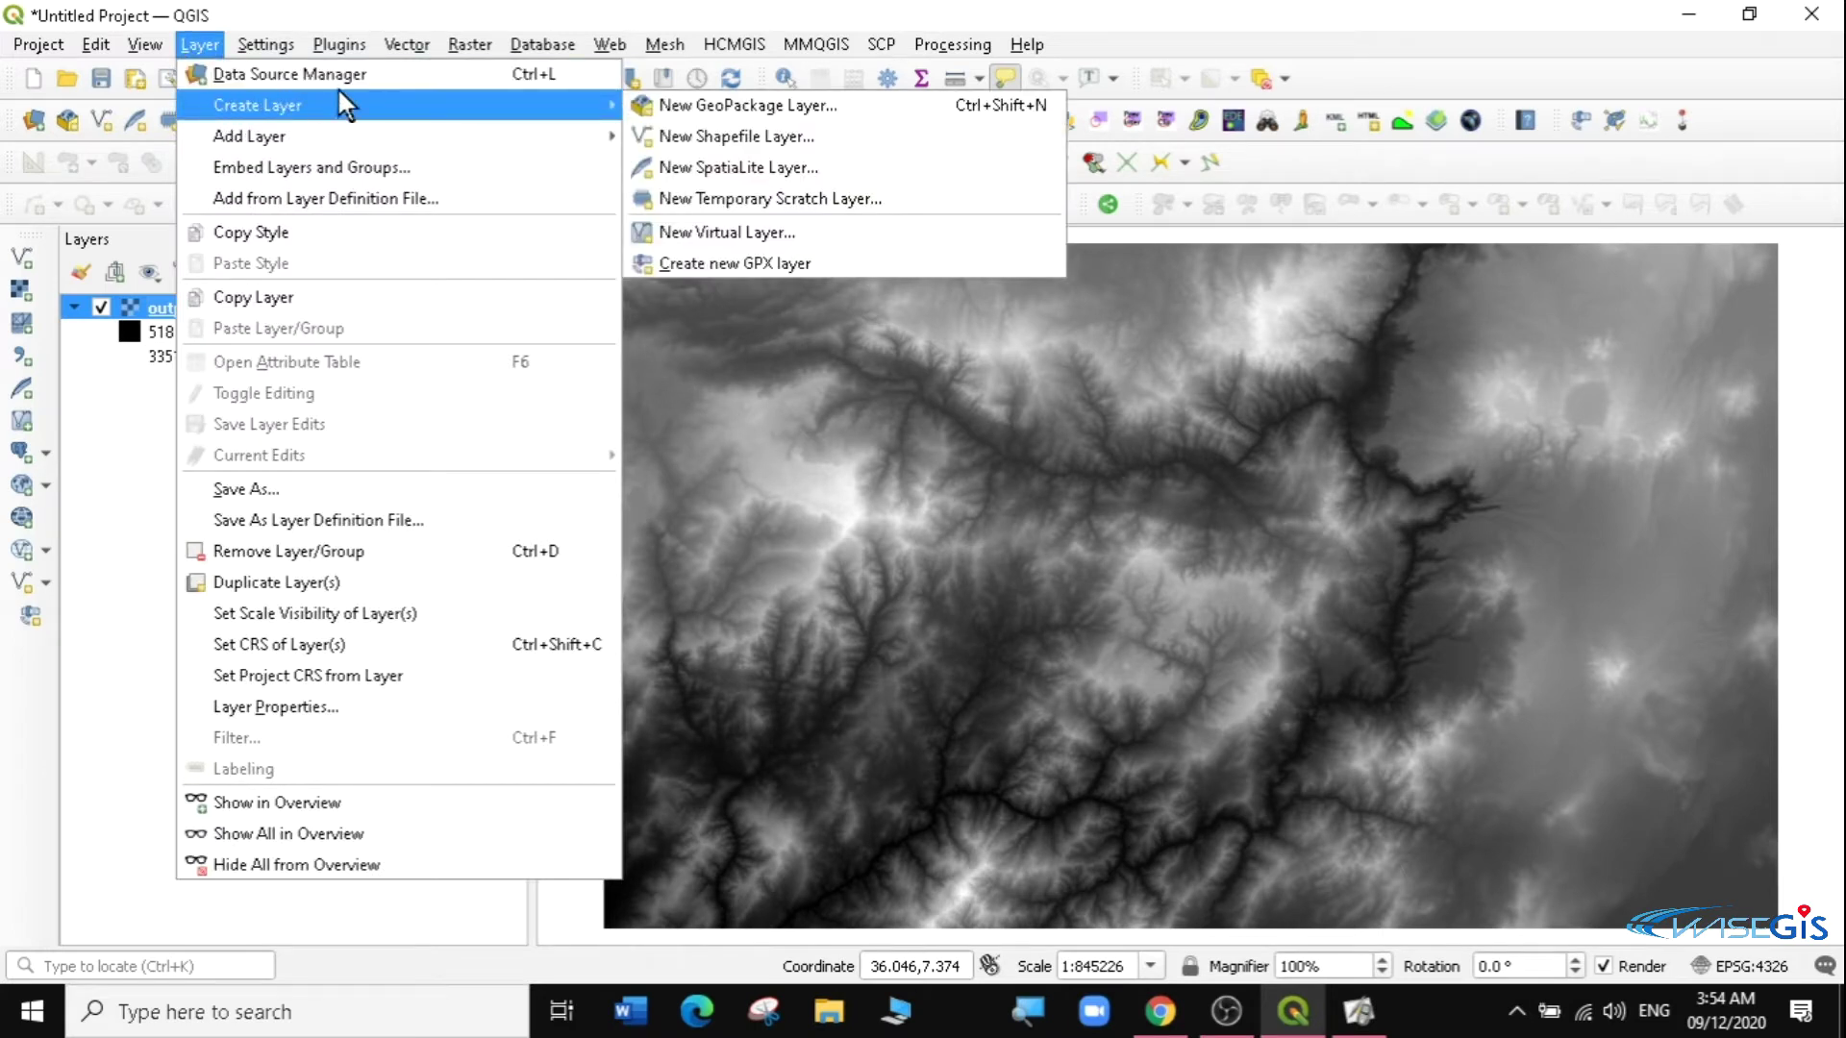
{"action": "mouse_move", "coordinate": [580, 135]}
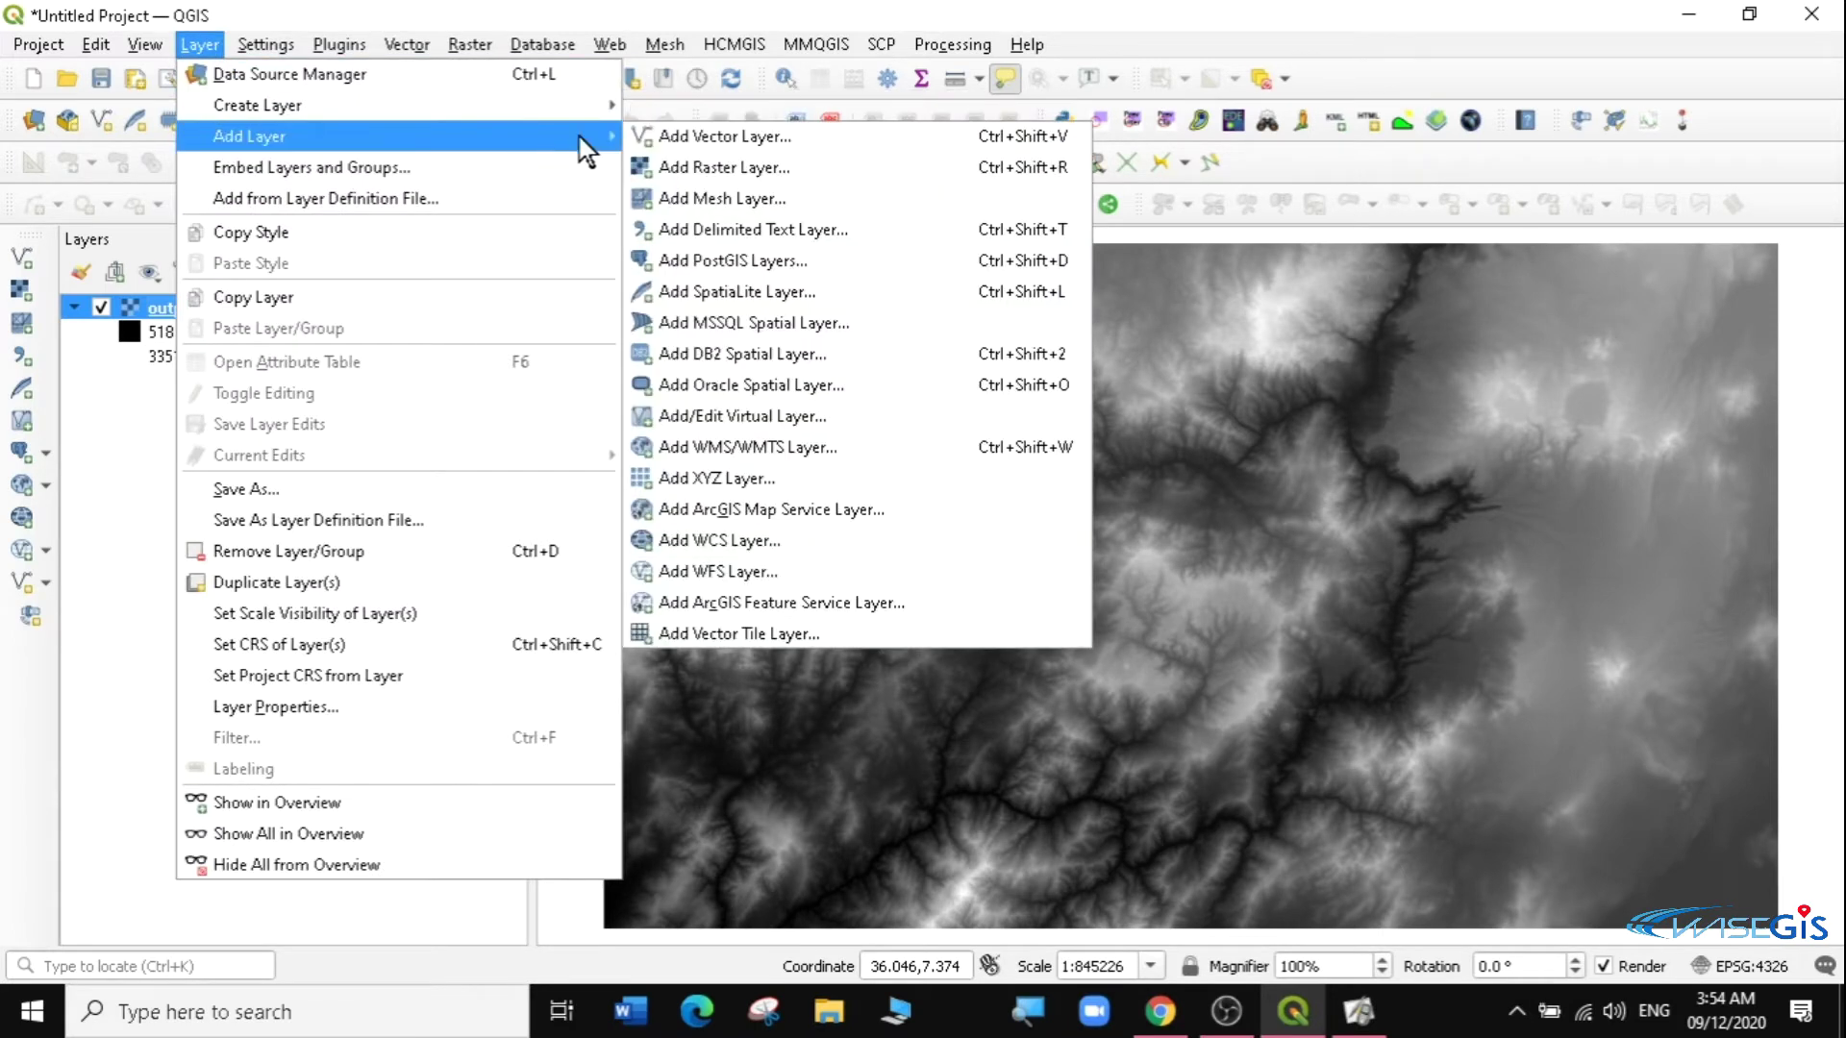
{"action": "left_click", "coordinate": [654, 144]}
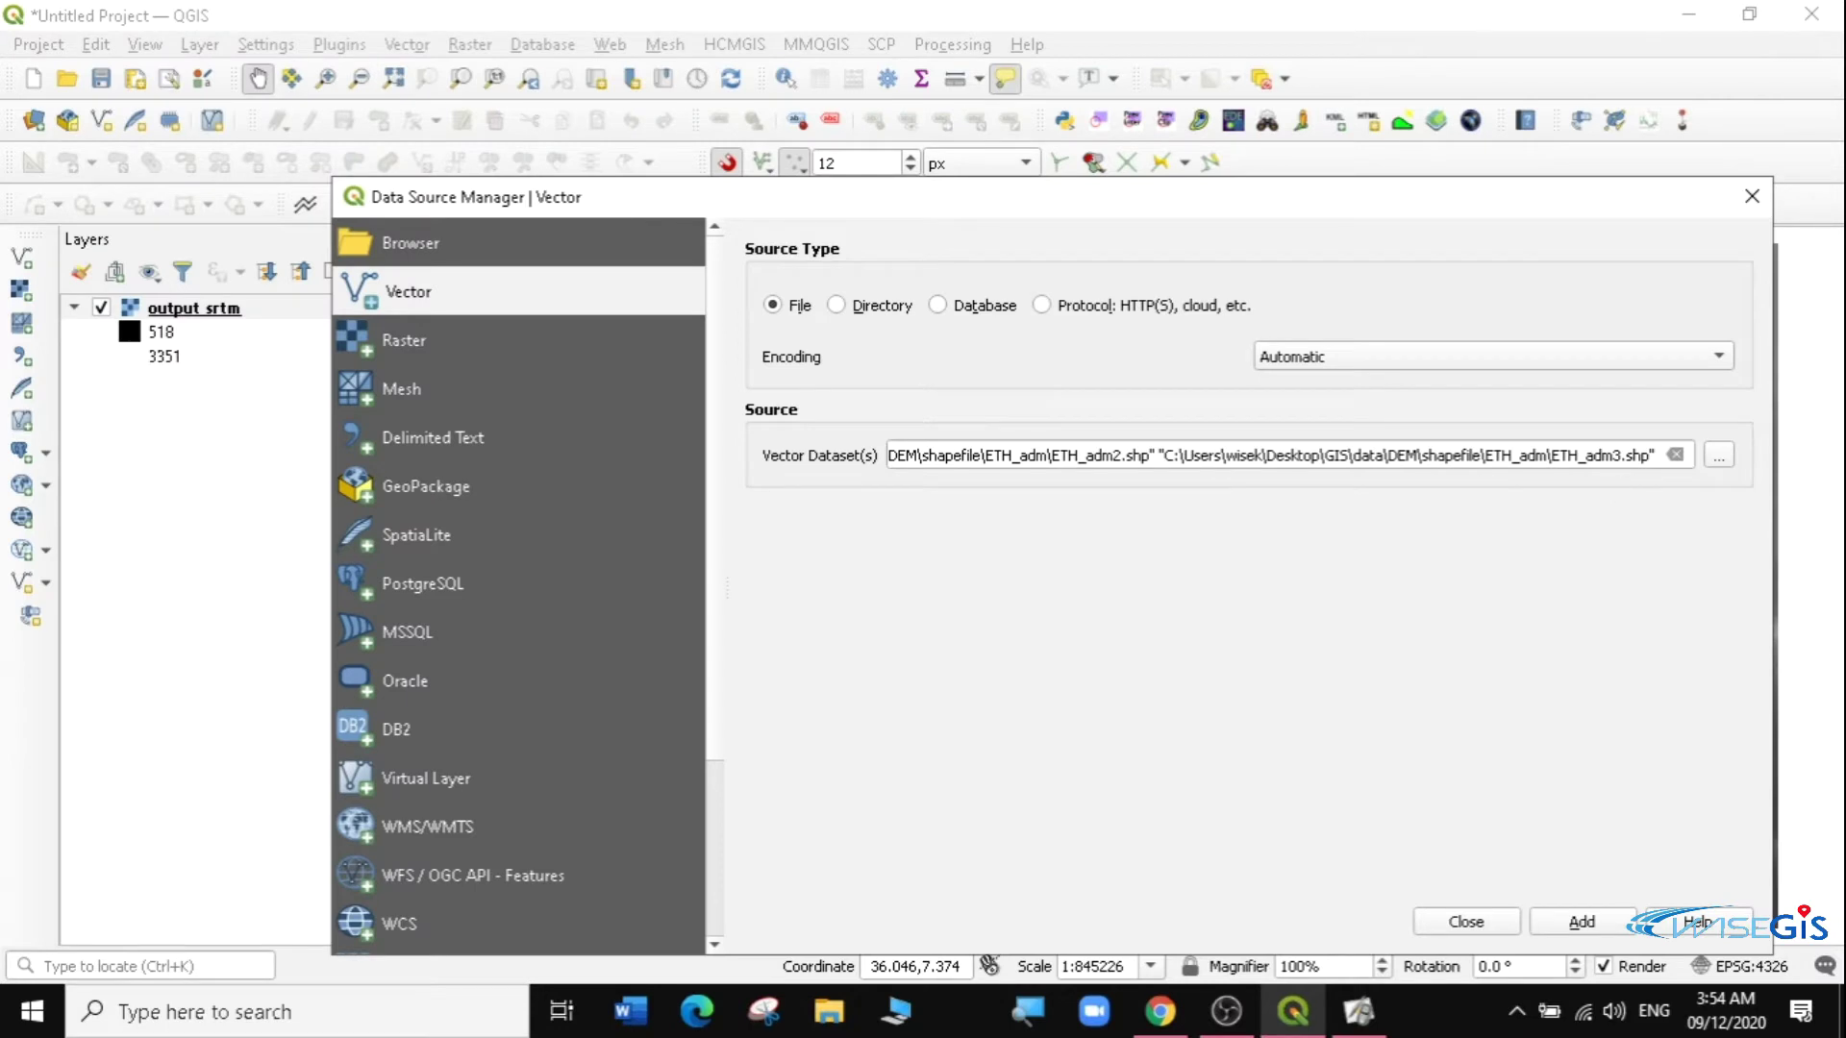
{"action": "left_click", "coordinate": [1719, 454]}
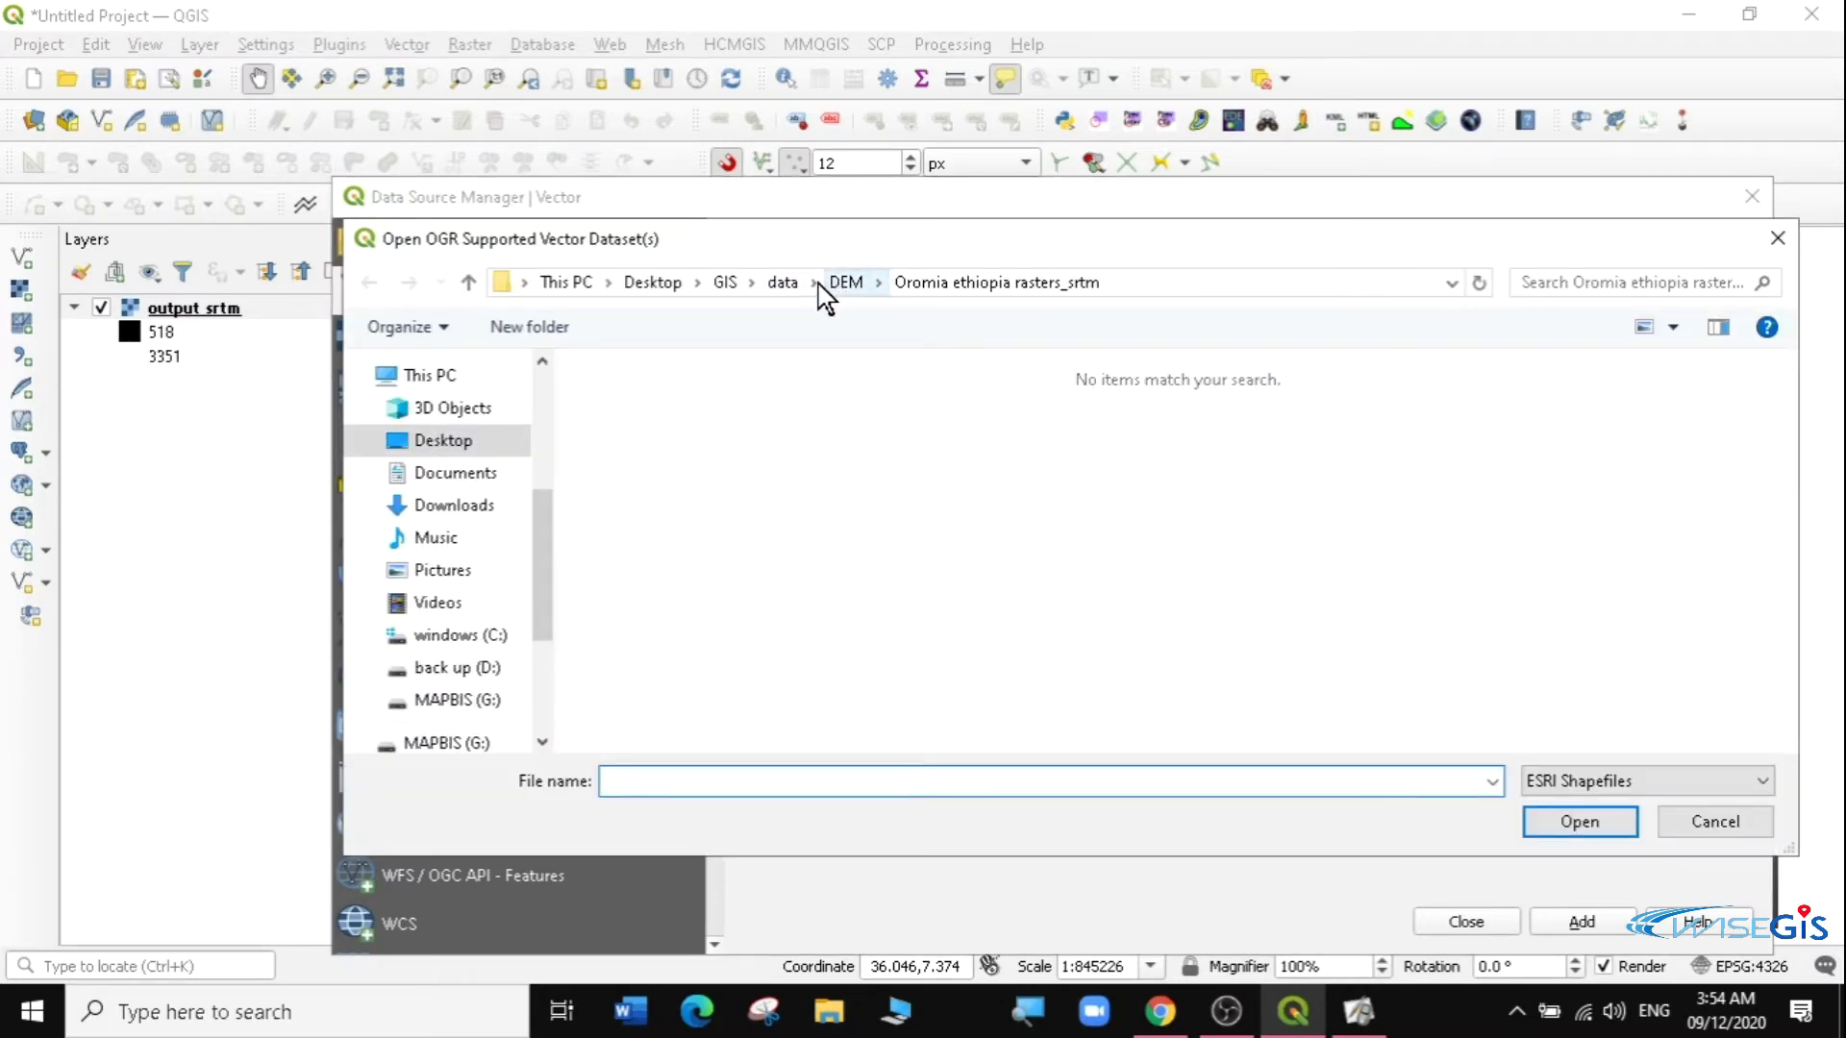
{"action": "left_click", "coordinate": [846, 284]}
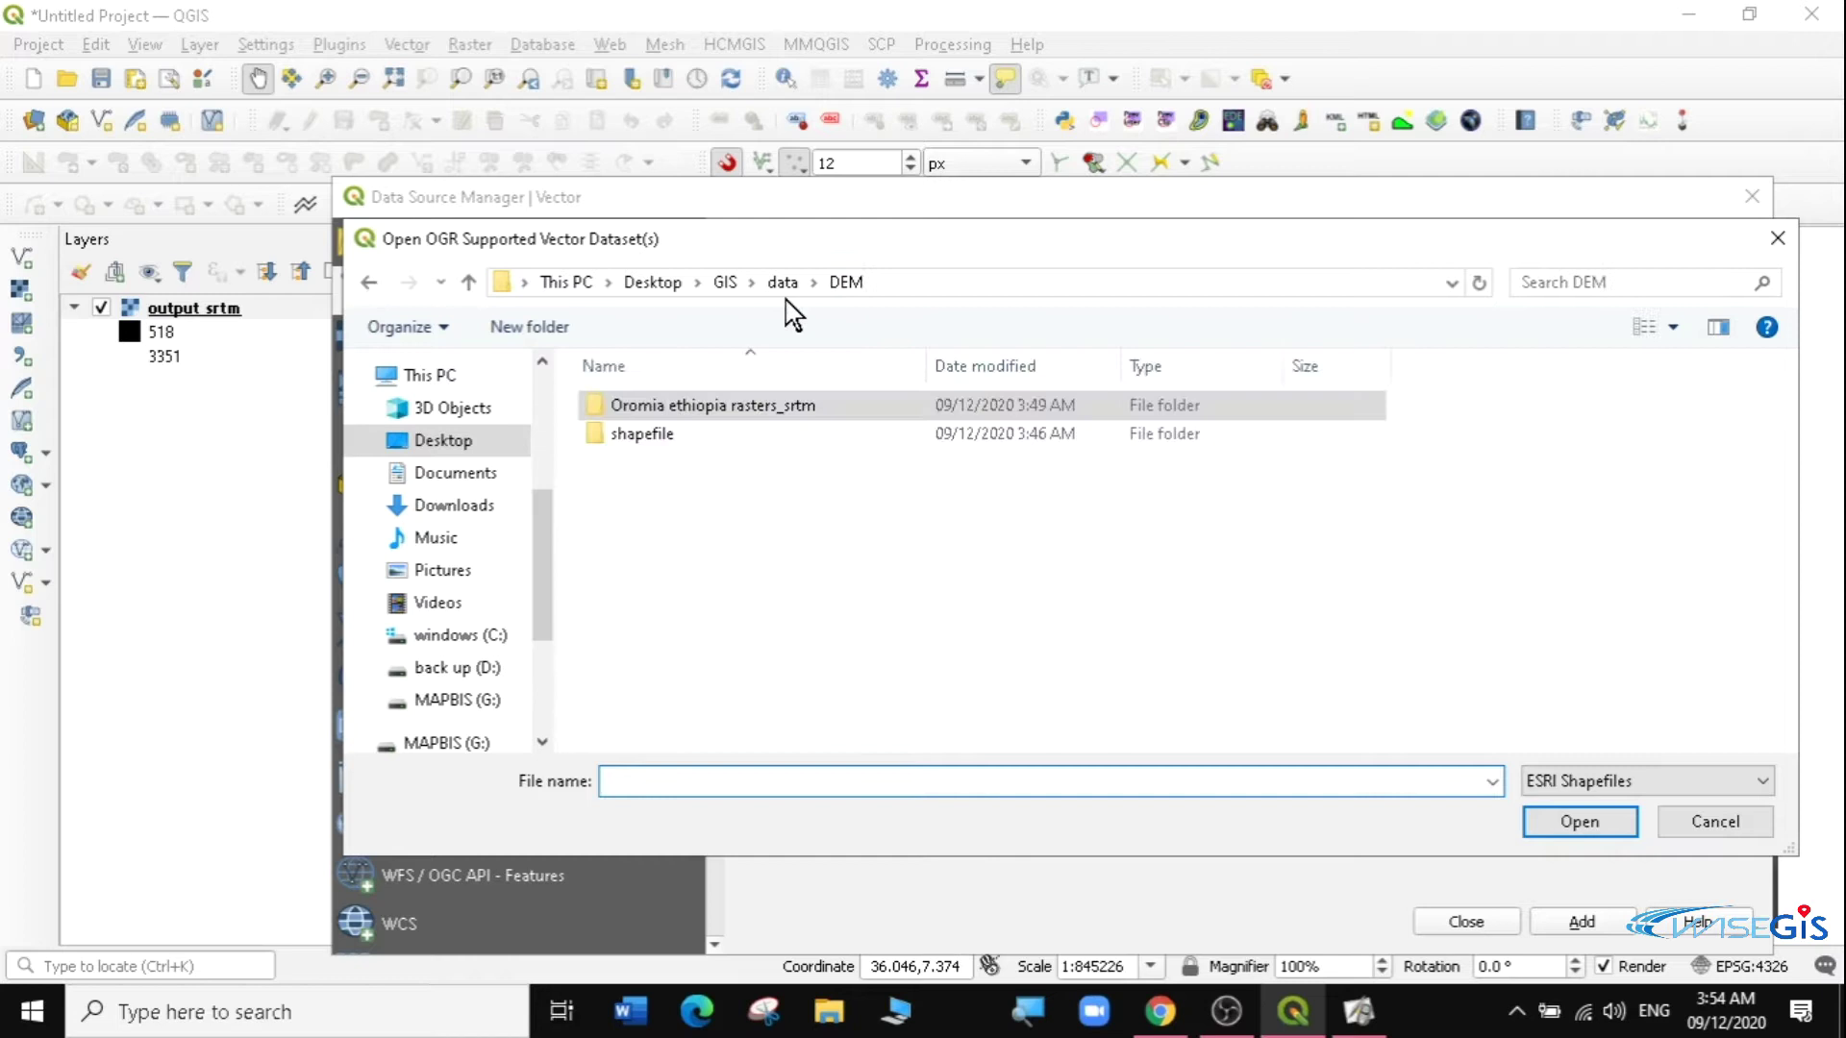
{"action": "left_click", "coordinate": [670, 447]}
{"action": "double_click", "coordinate": [670, 447]}
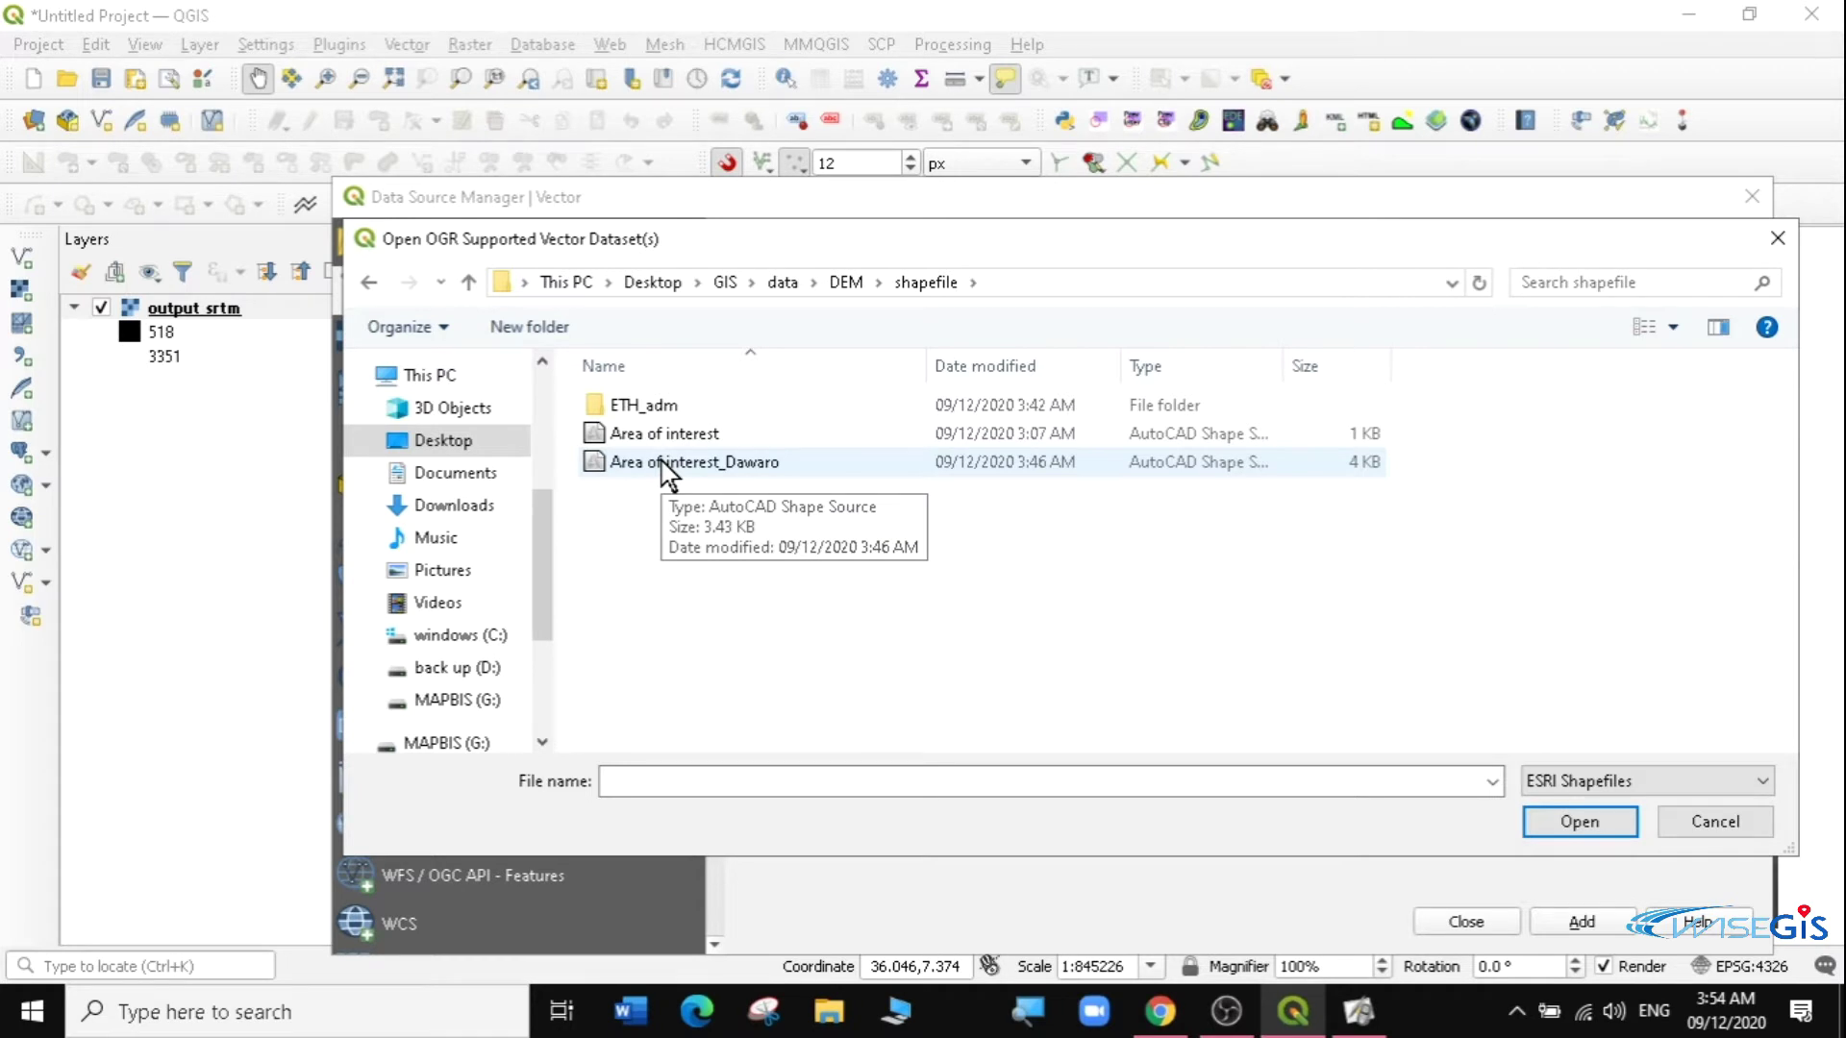
{"action": "left_click", "coordinate": [670, 464]}
{"action": "left_click", "coordinate": [1577, 824]}
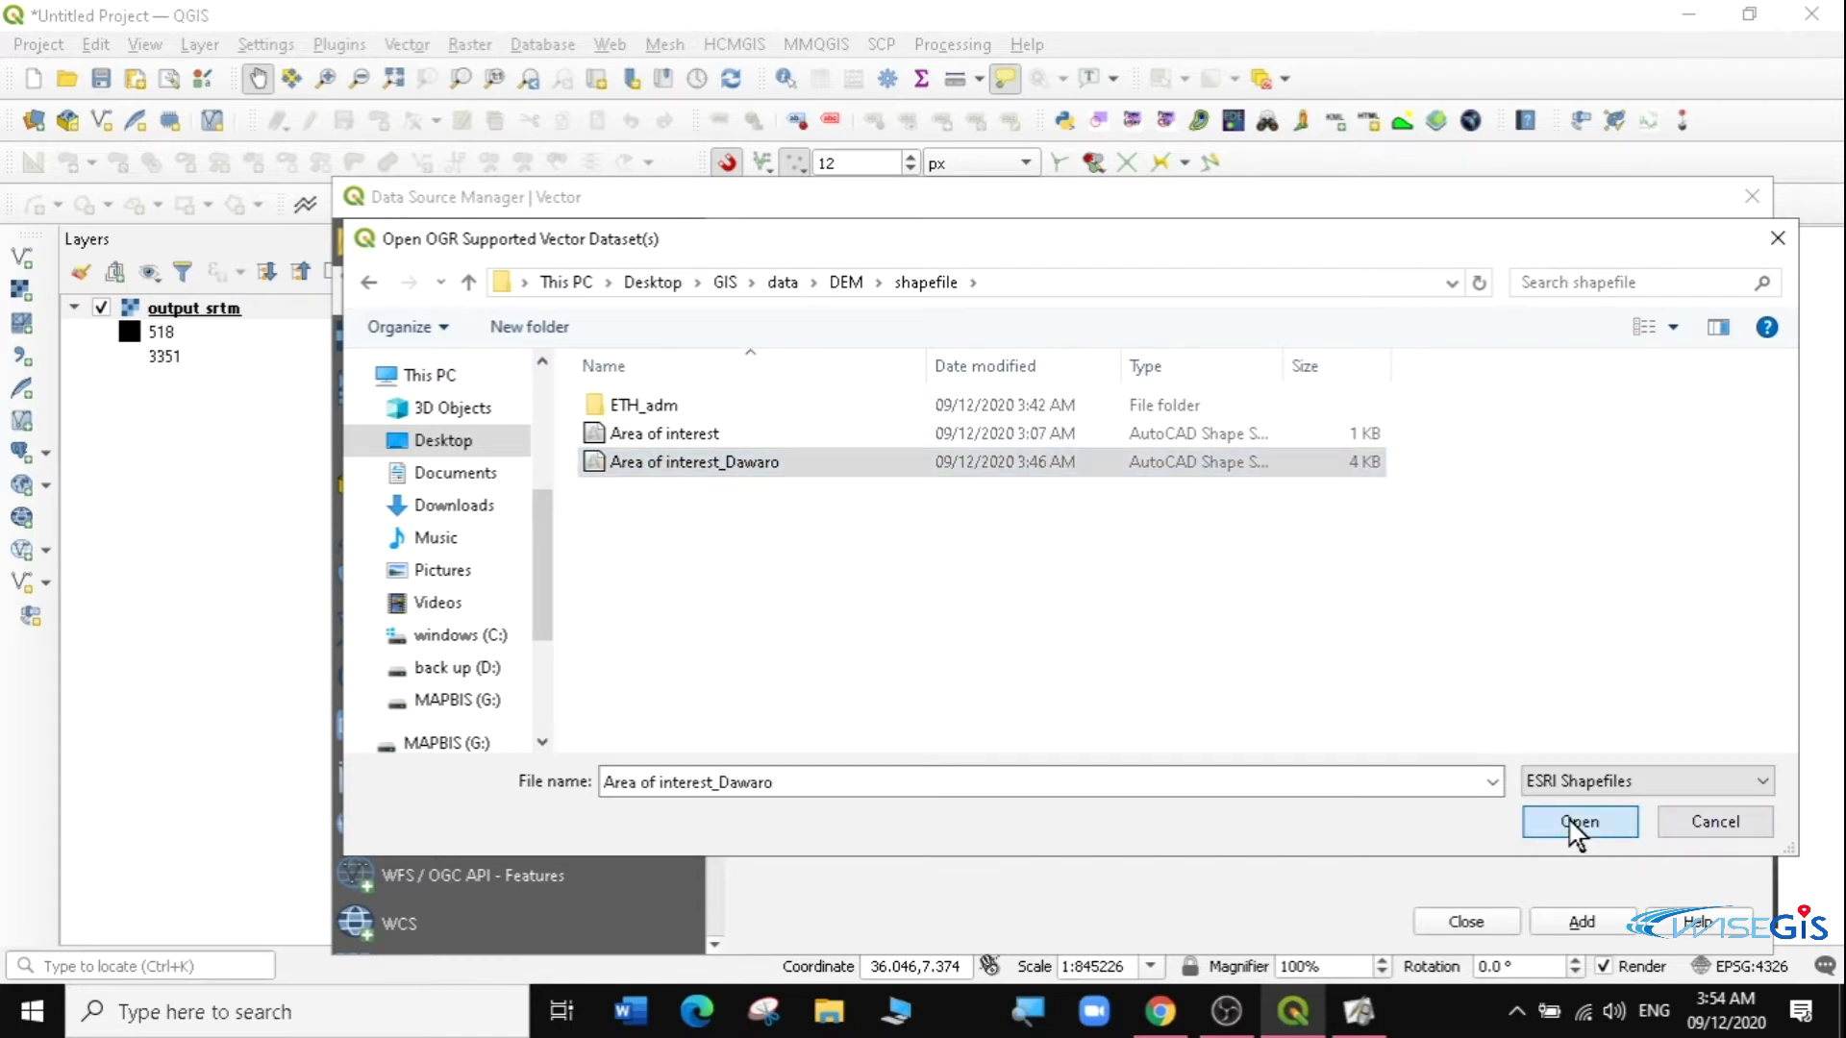
{"action": "left_click", "coordinate": [1581, 921]}
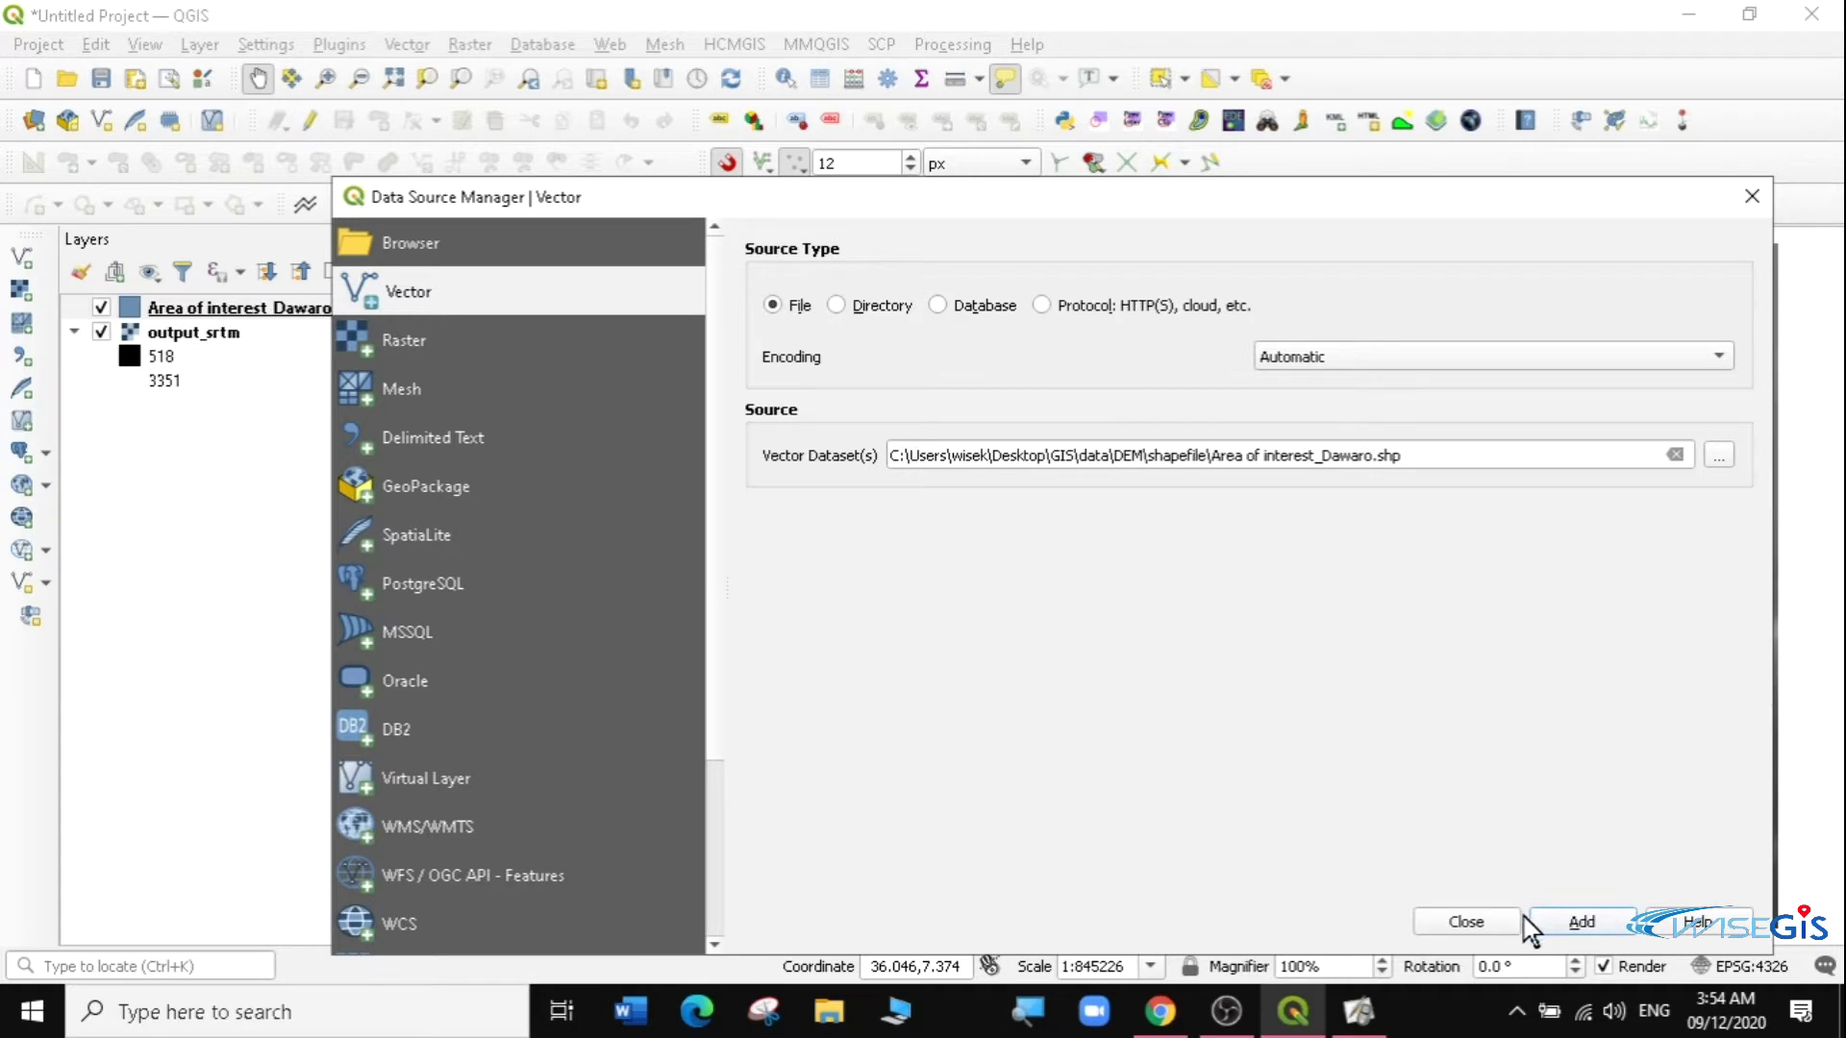
{"action": "left_click", "coordinate": [1483, 923]}
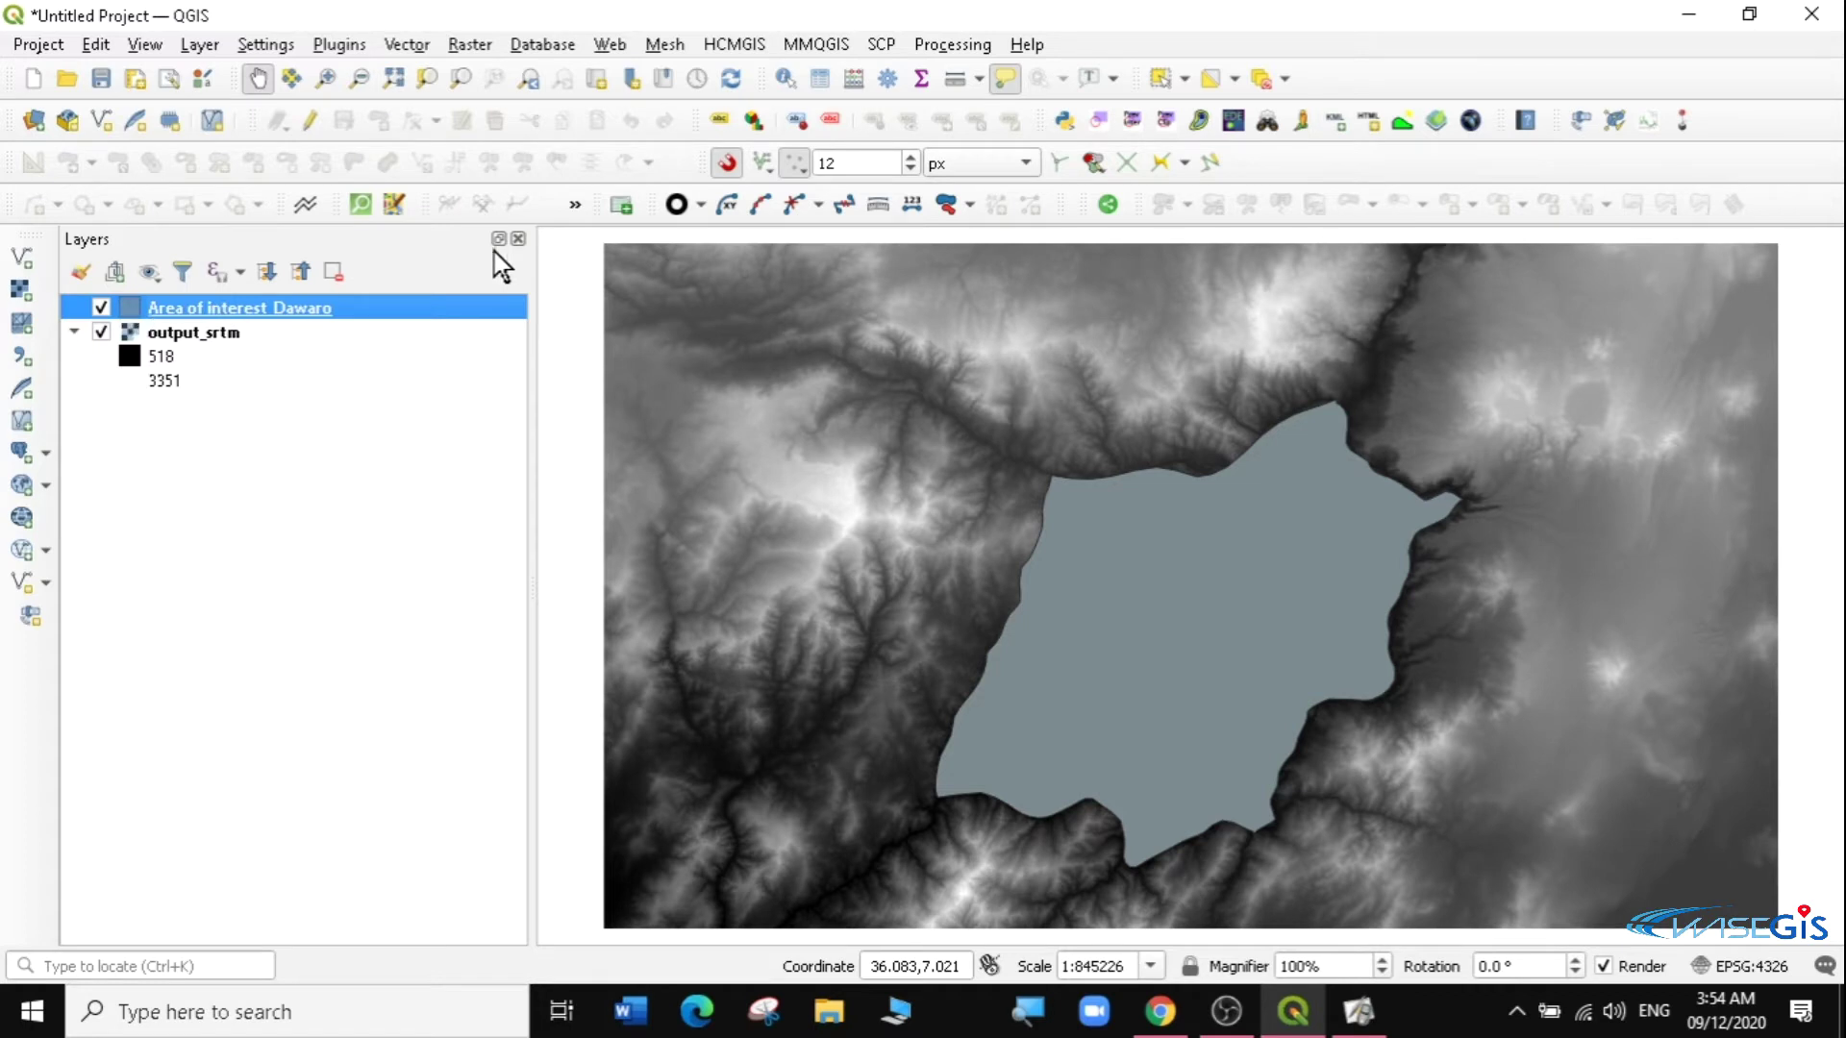
Change the Area of interest_Dawaro layer's symbol to Outline: Simple line with a stroke width of 1.26 mm.
{"action": "double_click", "coordinate": [423, 307]}
{"action": "left_click", "coordinate": [321, 277]}
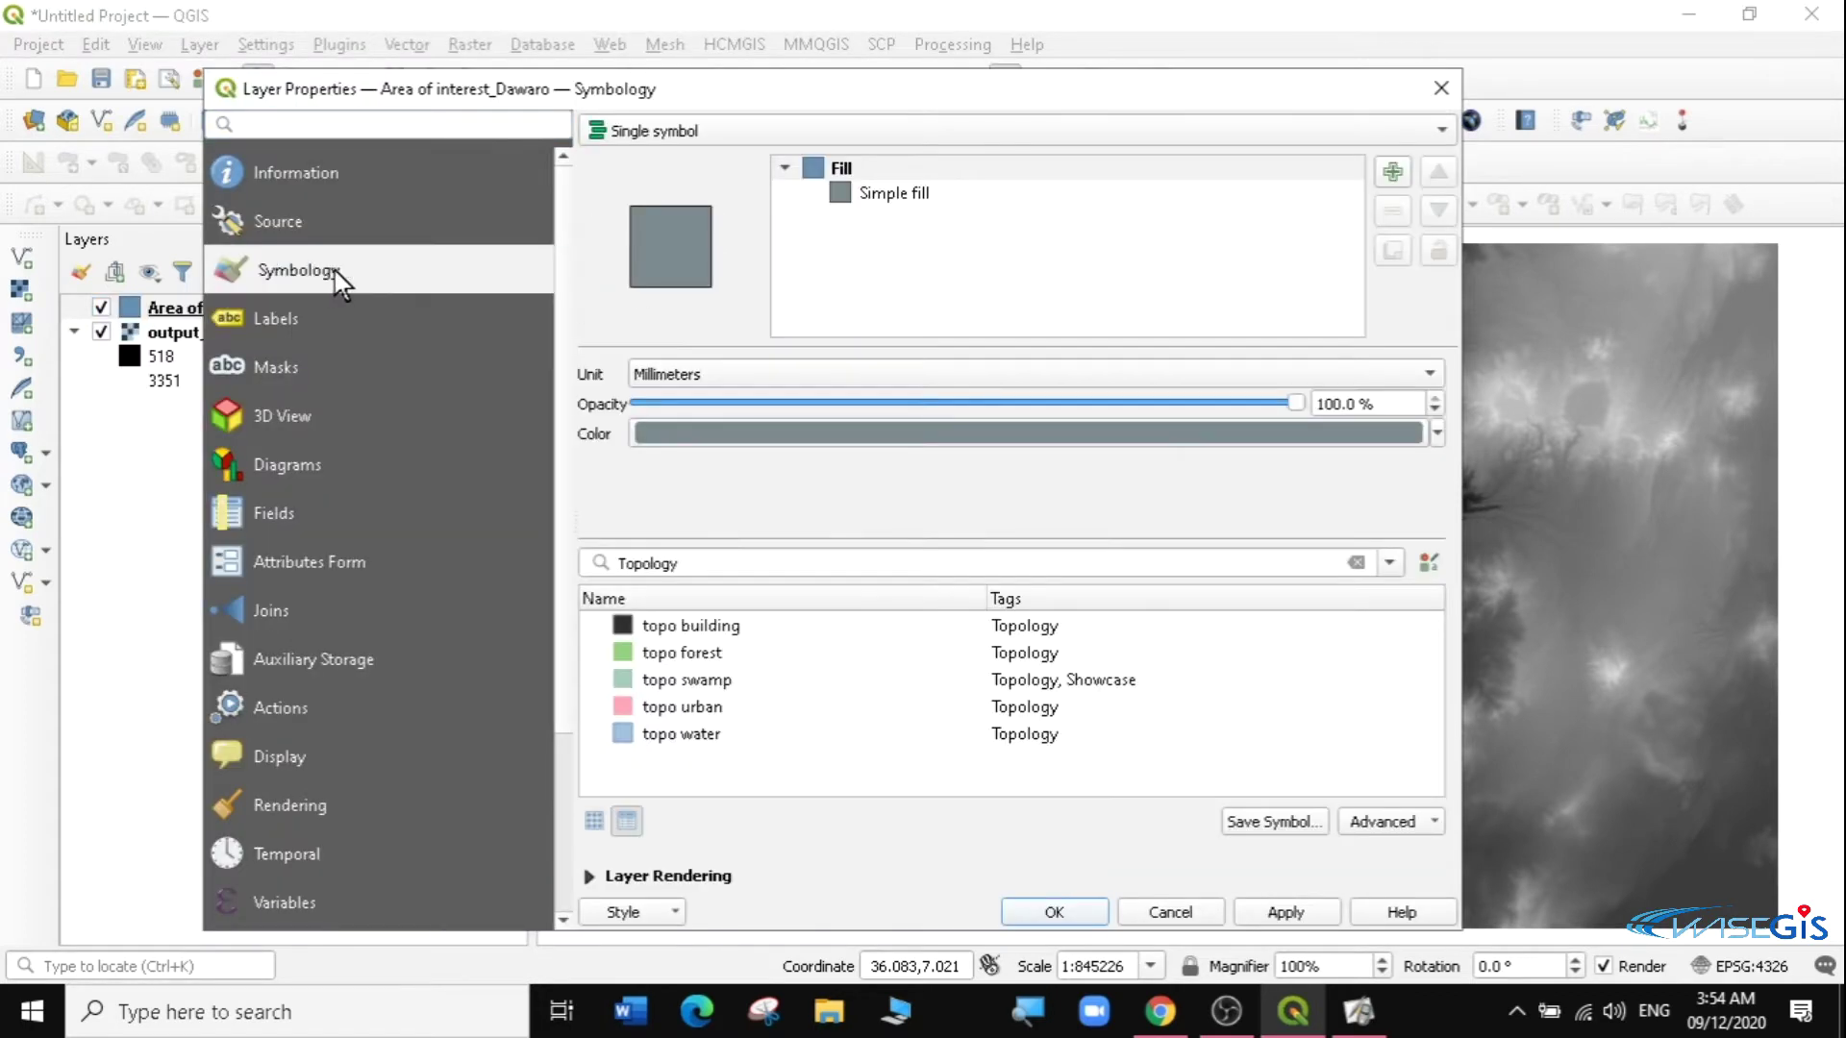
{"action": "left_click", "coordinate": [899, 194]}
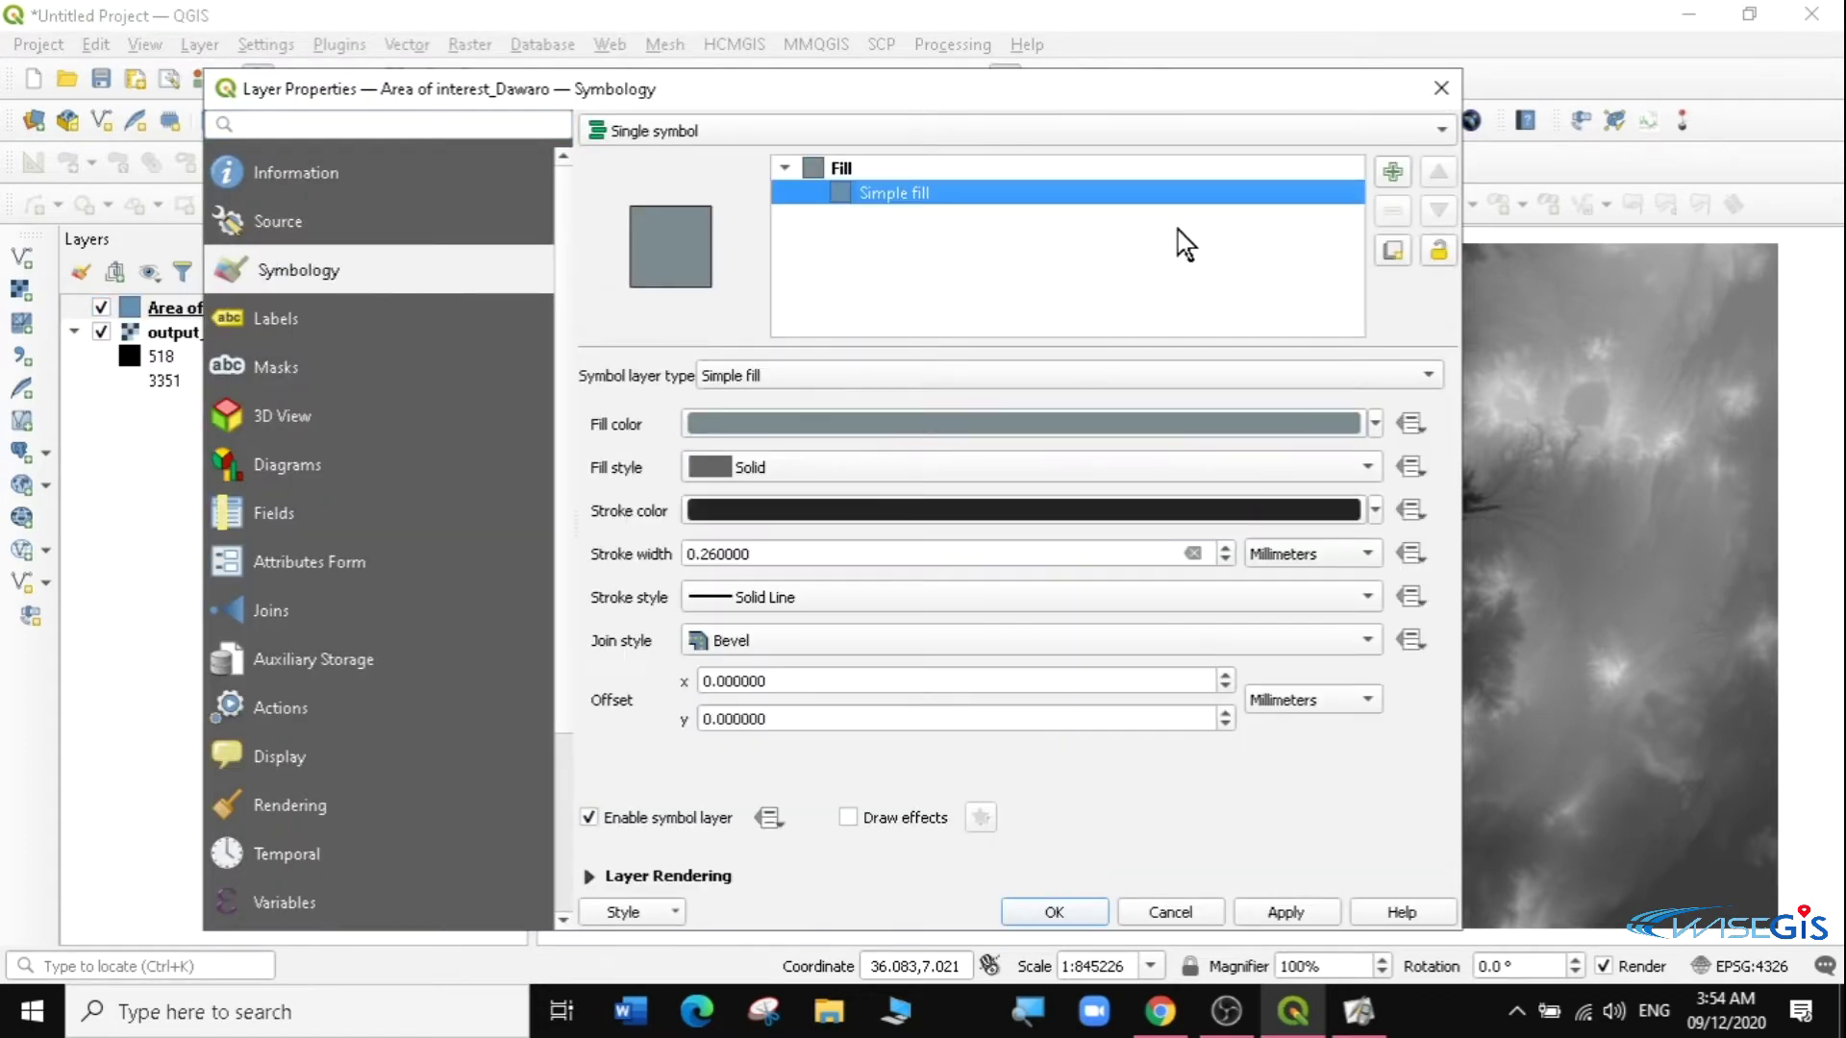
{"action": "left_click", "coordinate": [1288, 375]}
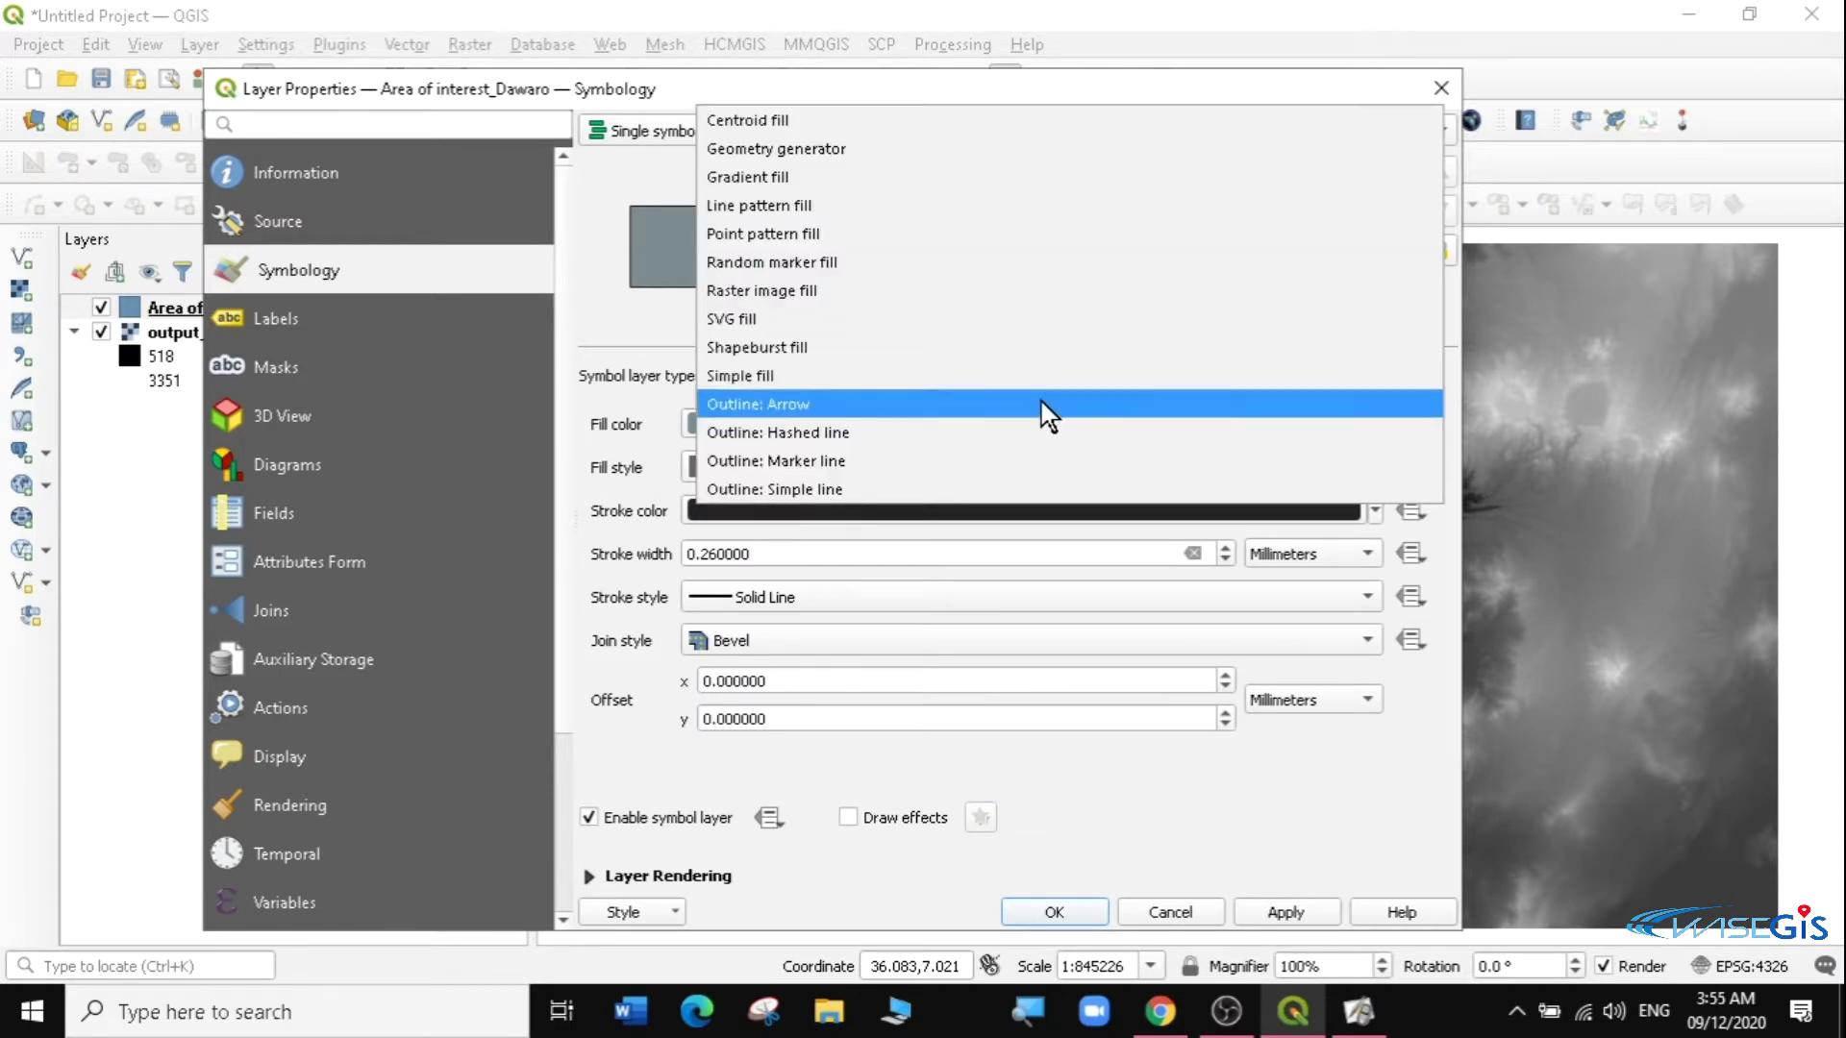
{"action": "left_click", "coordinate": [779, 489]}
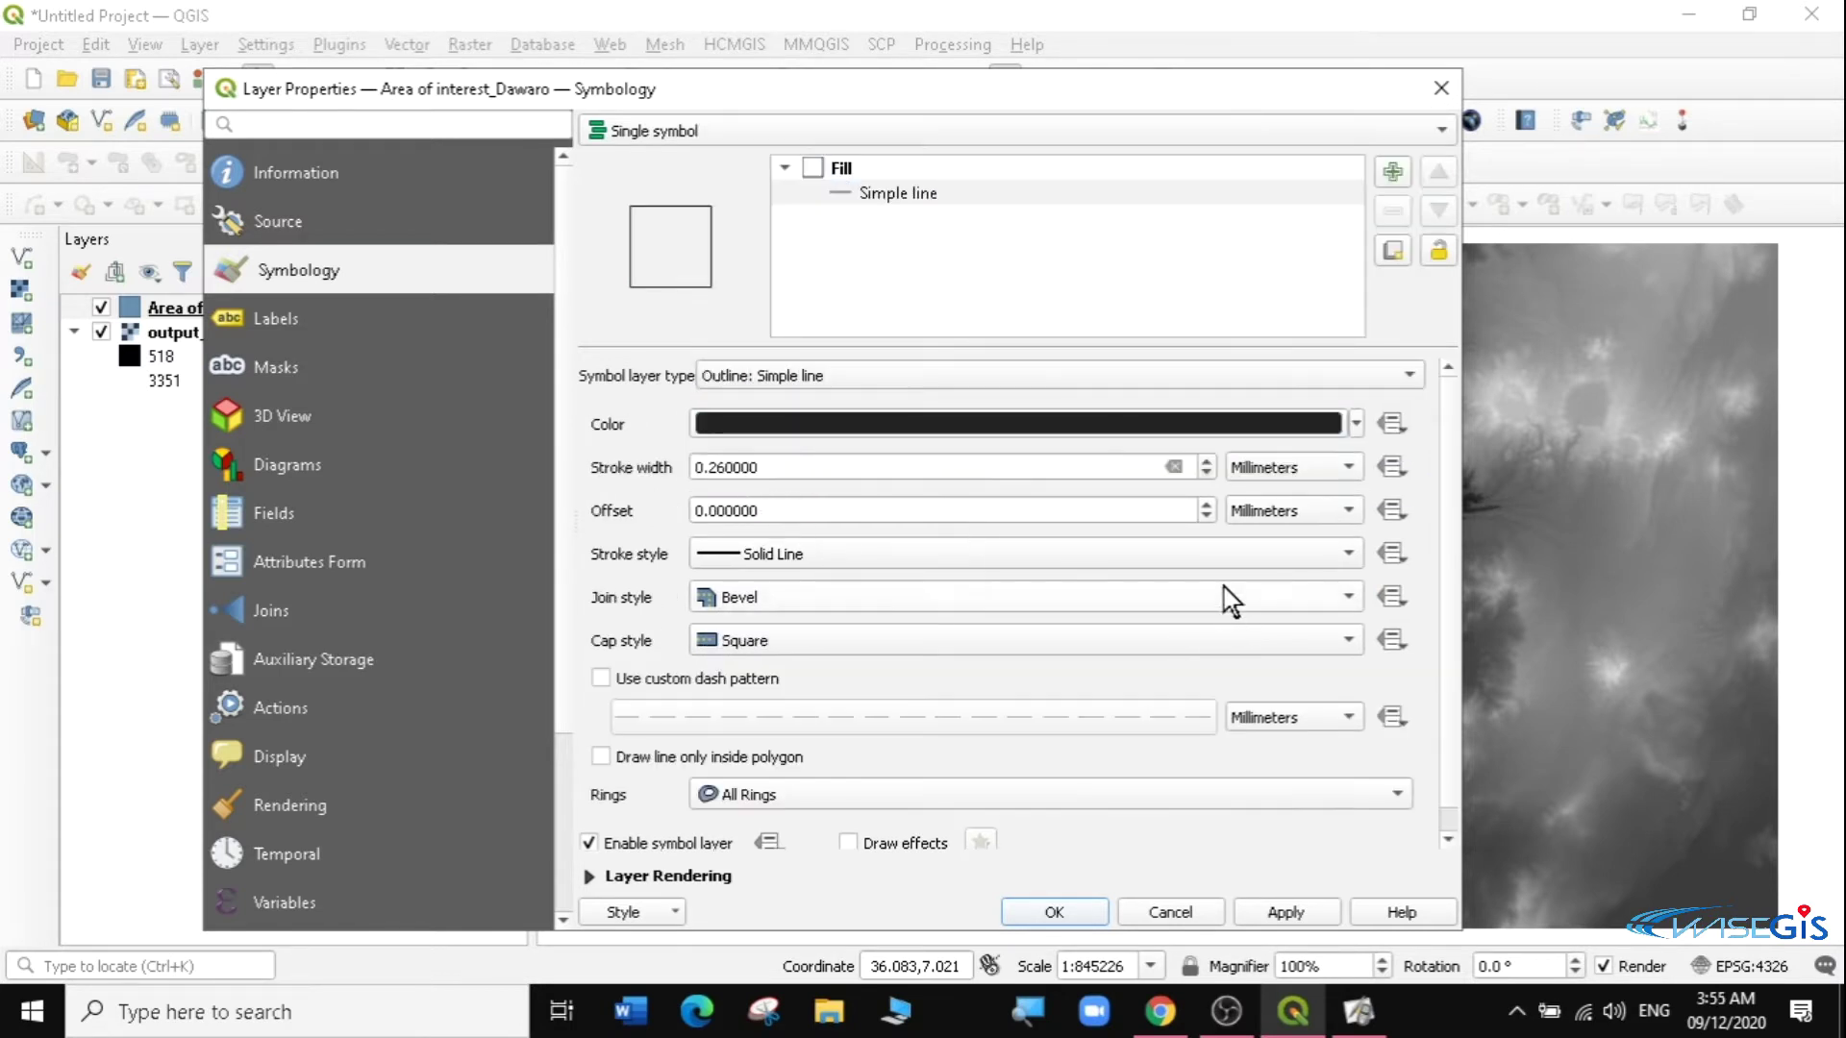
{"action": "scroll", "coordinate": [1206, 465], "scroll_direction": "up", "scroll_amount": 5}
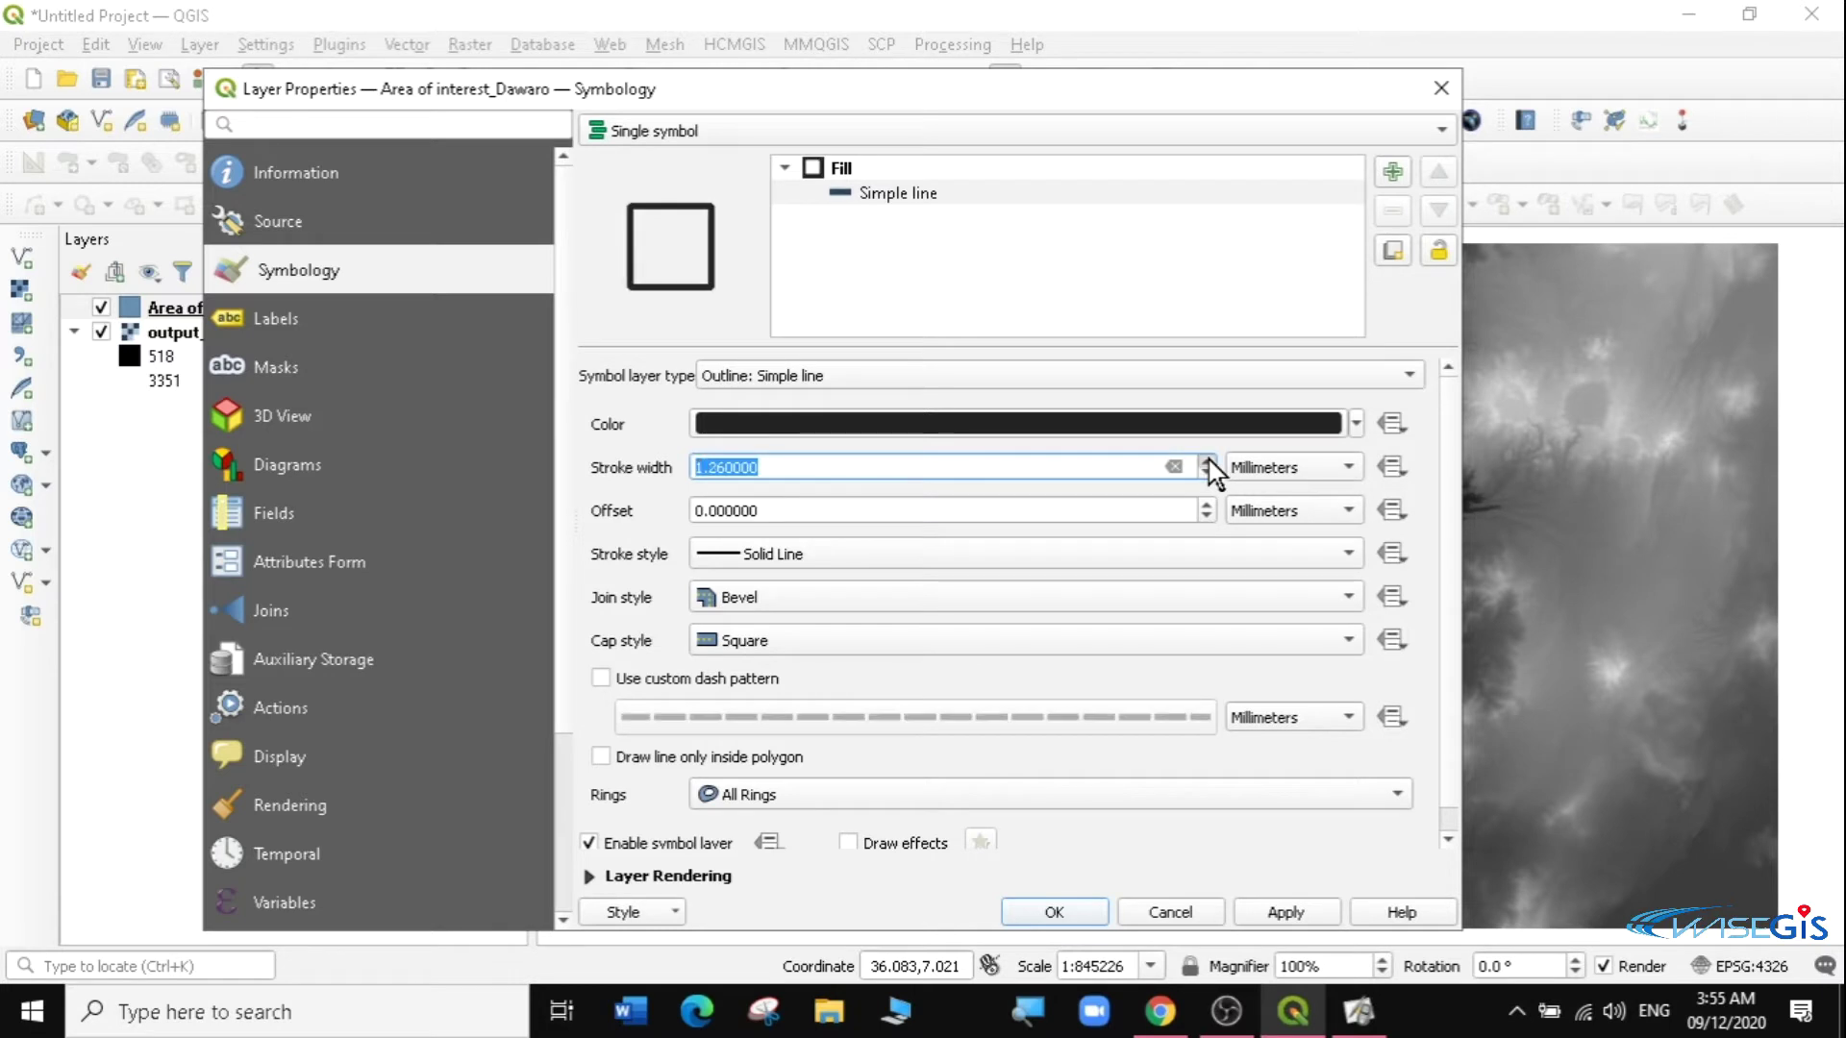
Set the Area of interest_Dawaro outline colour to a bright magenta-pink and apply the layer style.
{"action": "left_click", "coordinate": [1356, 428]}
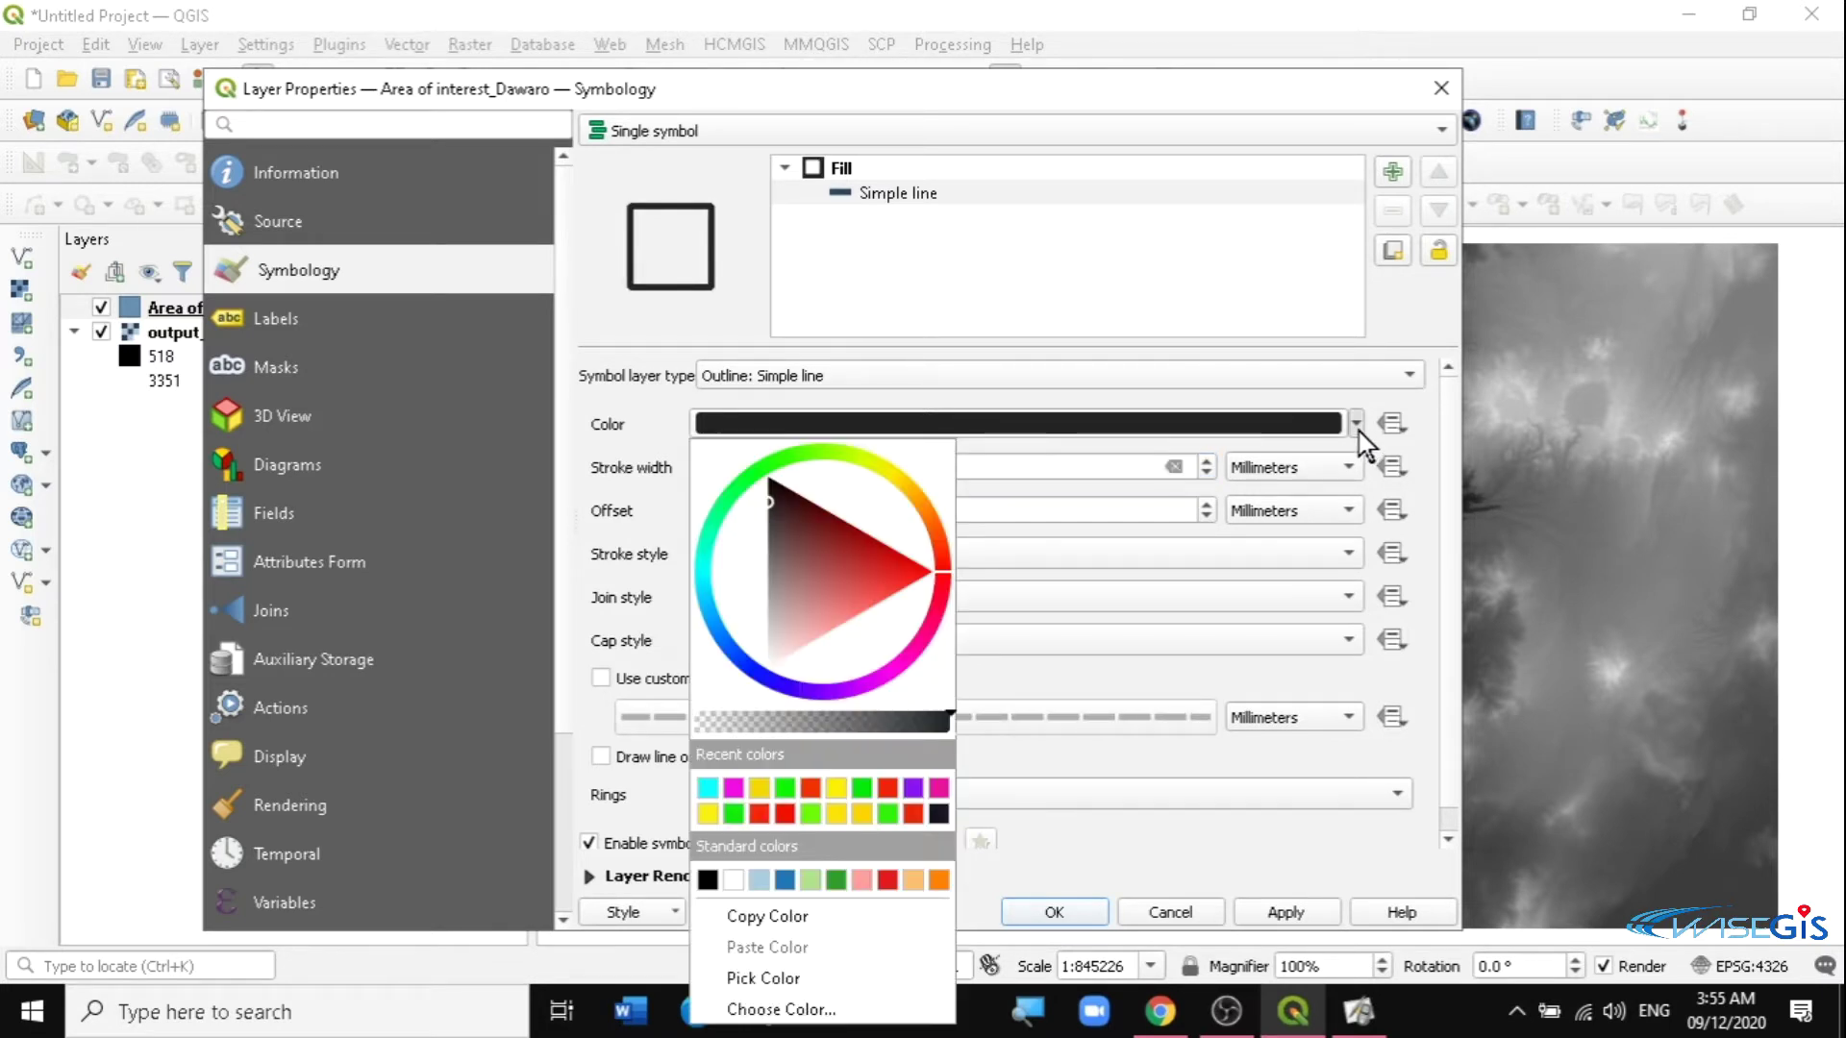
{"action": "left_click", "coordinate": [912, 647]}
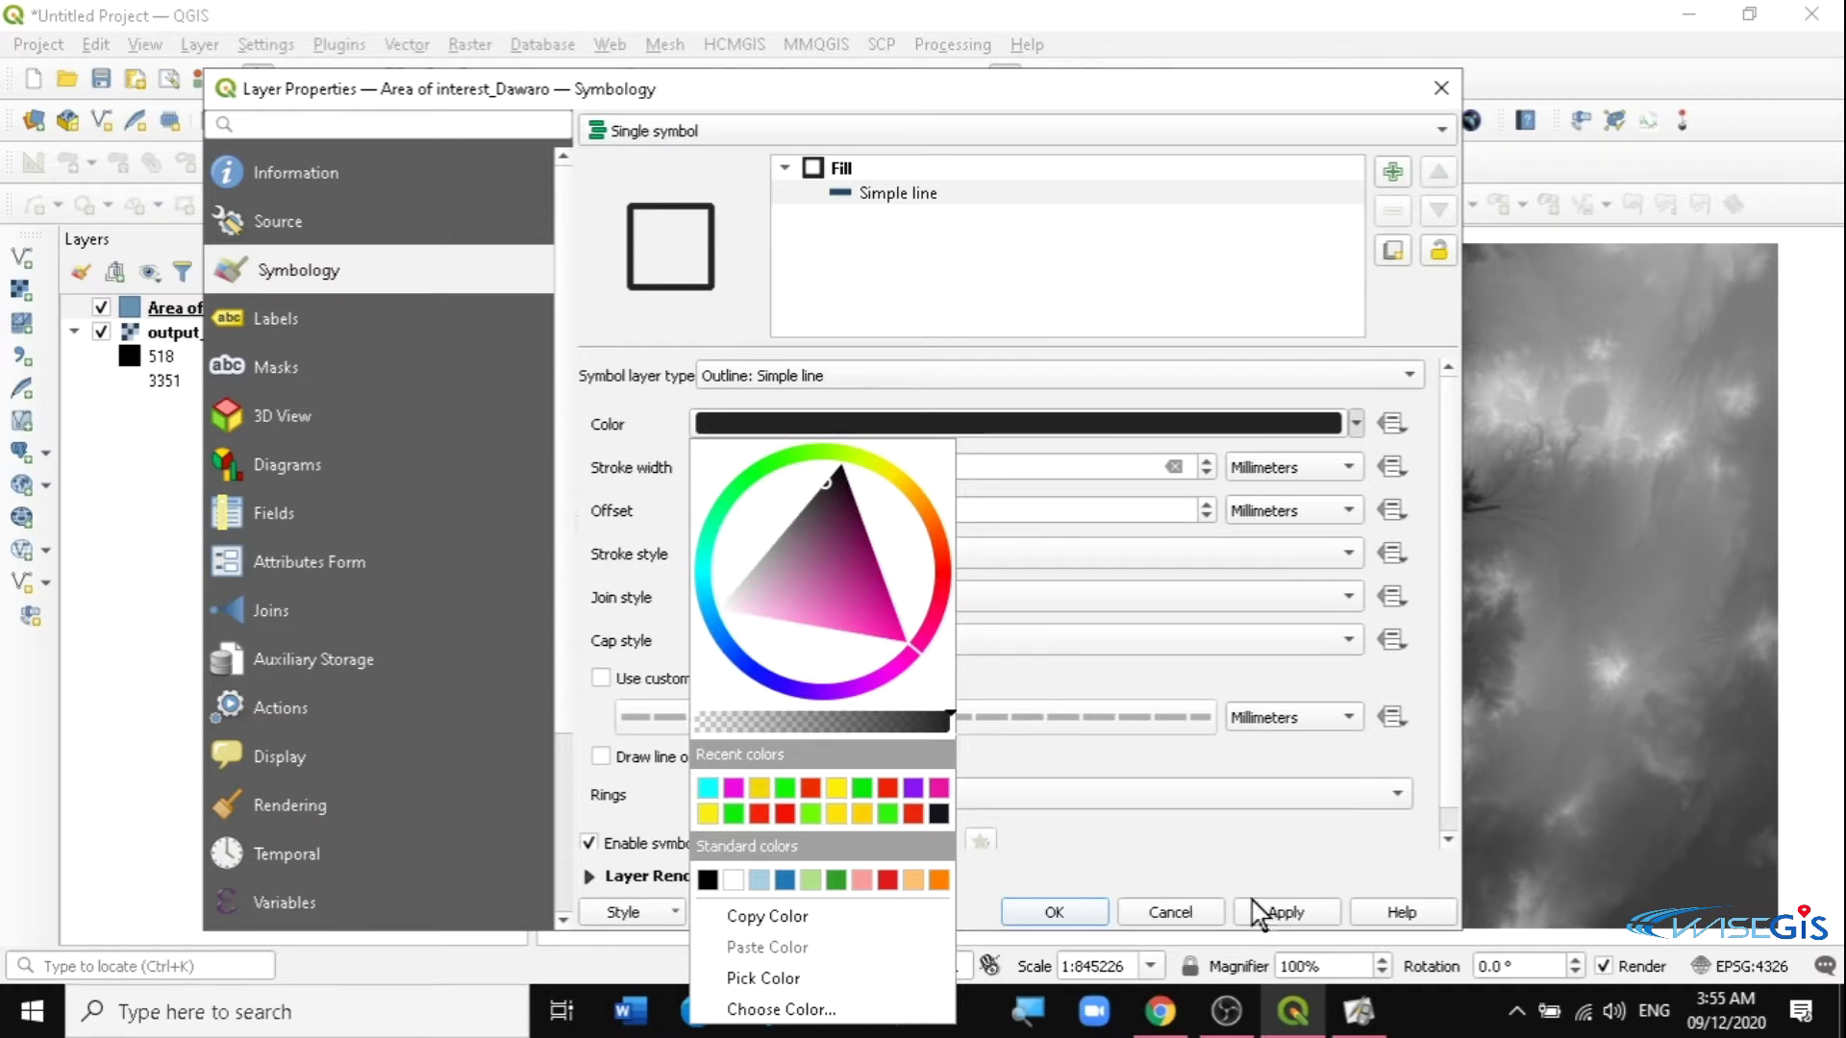
{"action": "left_click", "coordinate": [904, 642]}
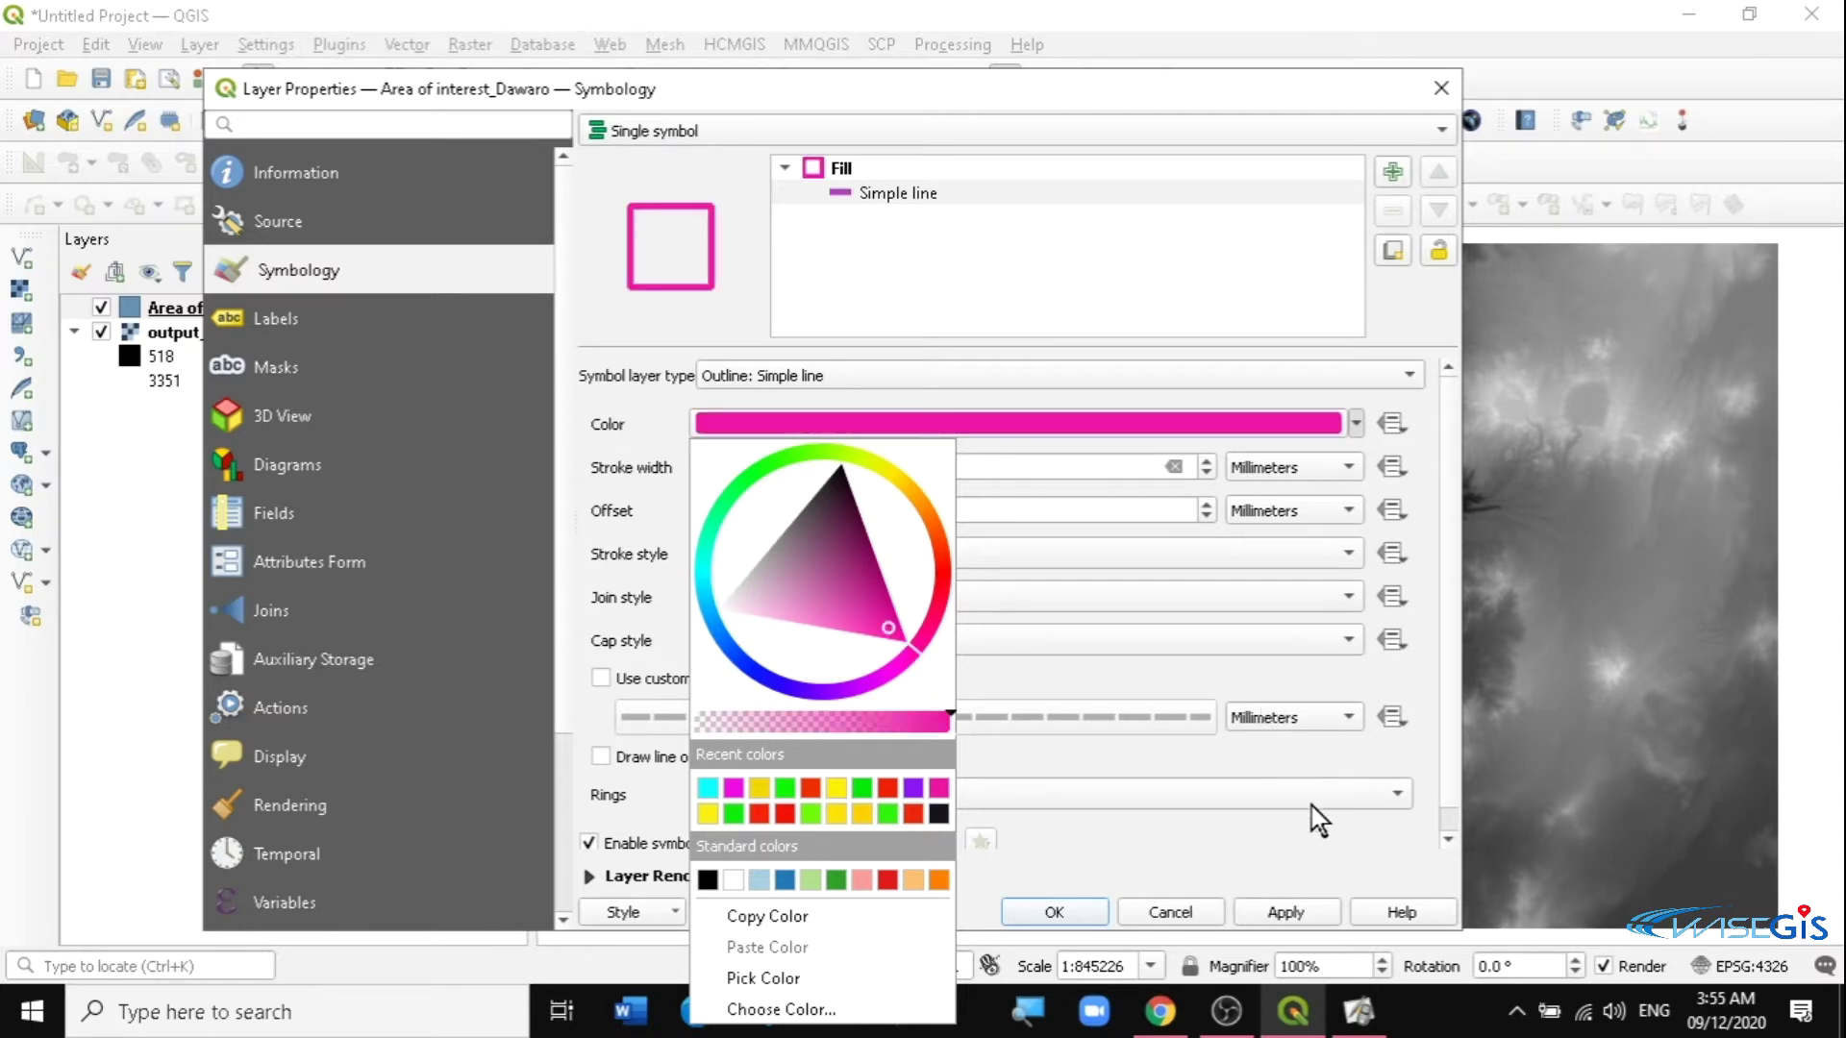
{"action": "left_click", "coordinate": [1297, 915]}
{"action": "left_click", "coordinate": [1055, 912]}
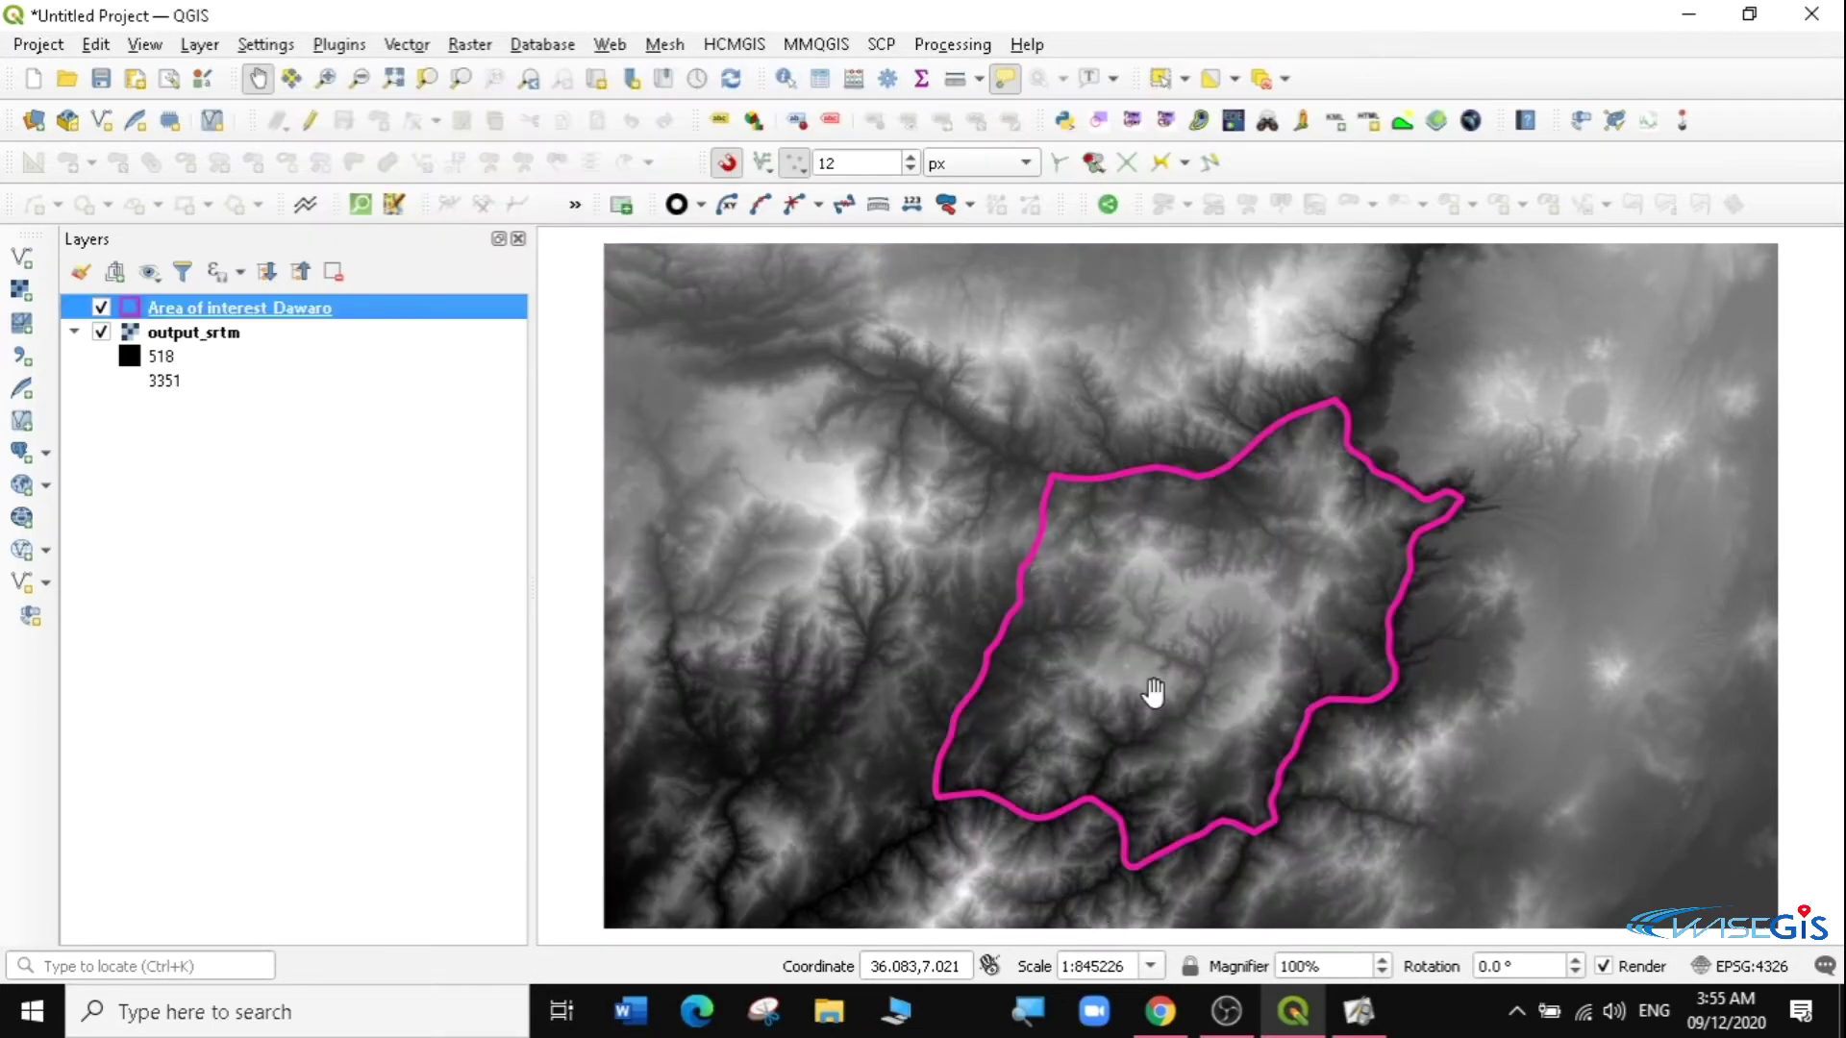
Turn on Single Labels for the Area of interest_Dawaro layer, using the NAME_2 field as the label value.
{"action": "double_click", "coordinate": [231, 303]}
{"action": "left_click", "coordinate": [288, 318]}
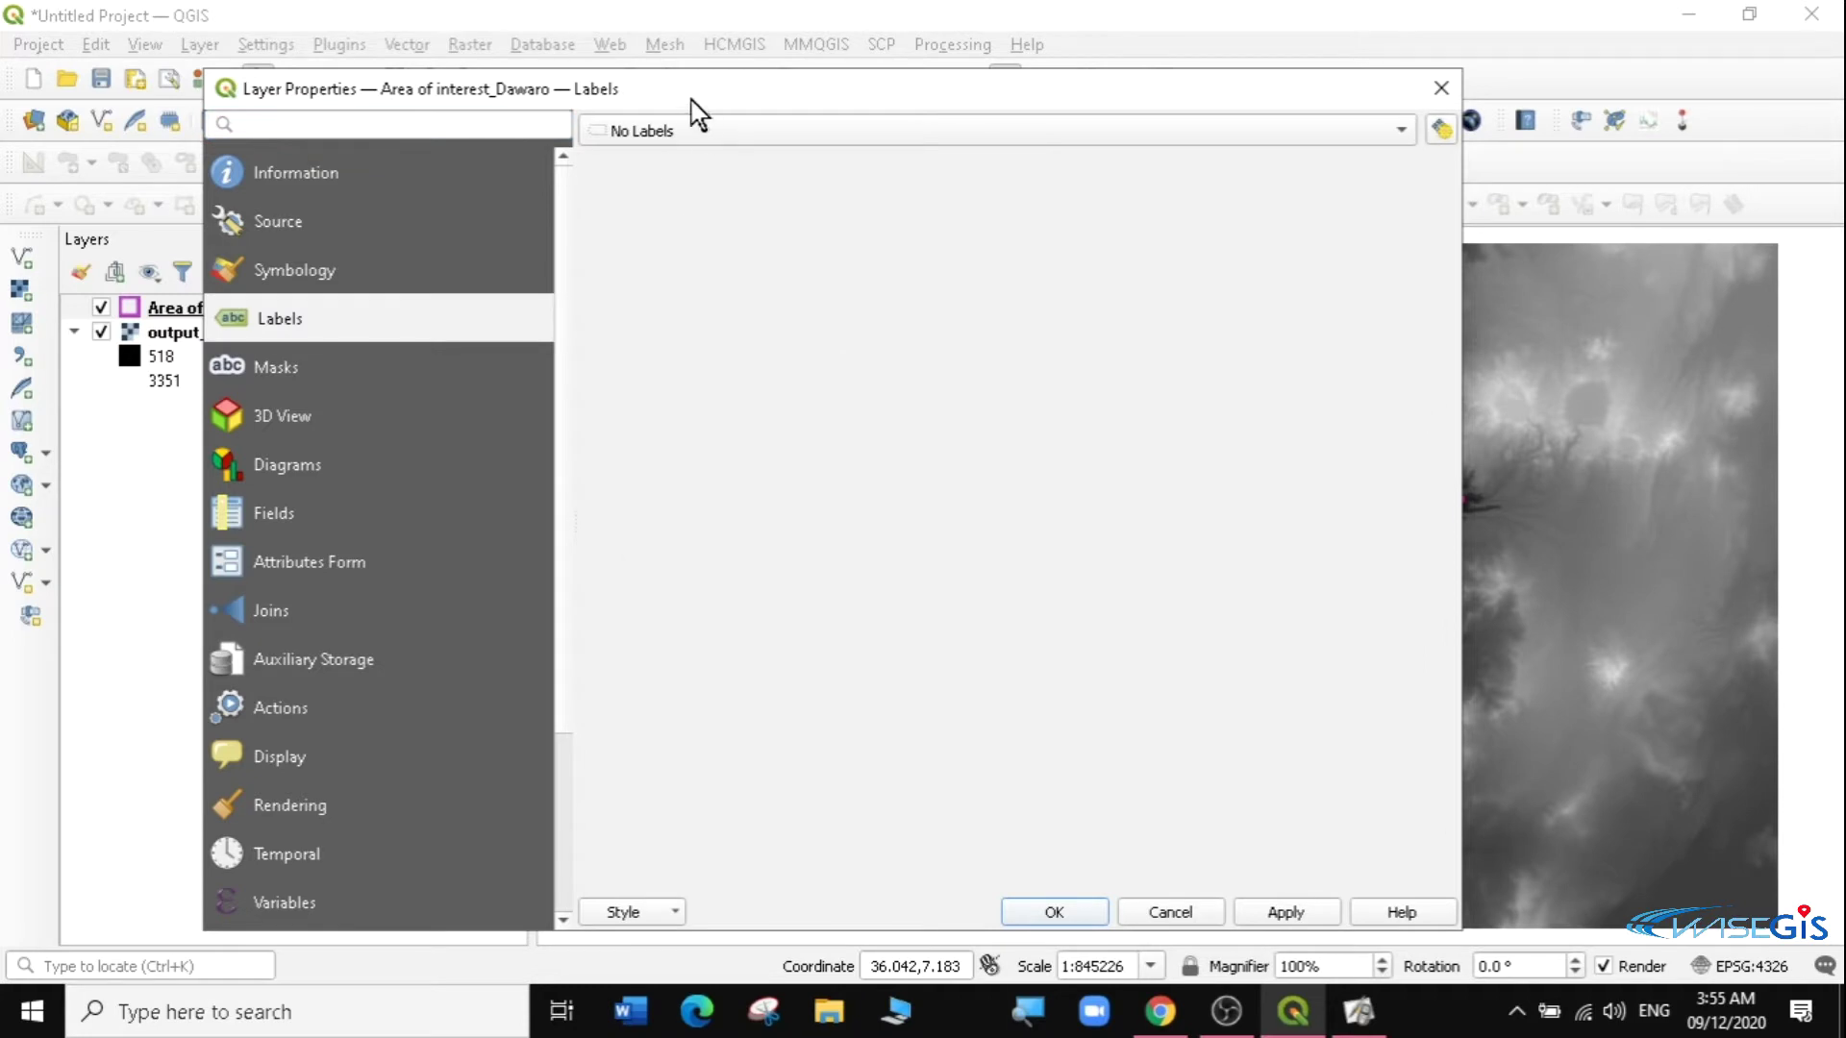
{"action": "left_click", "coordinate": [692, 129]}
{"action": "key", "text": "Escape"}
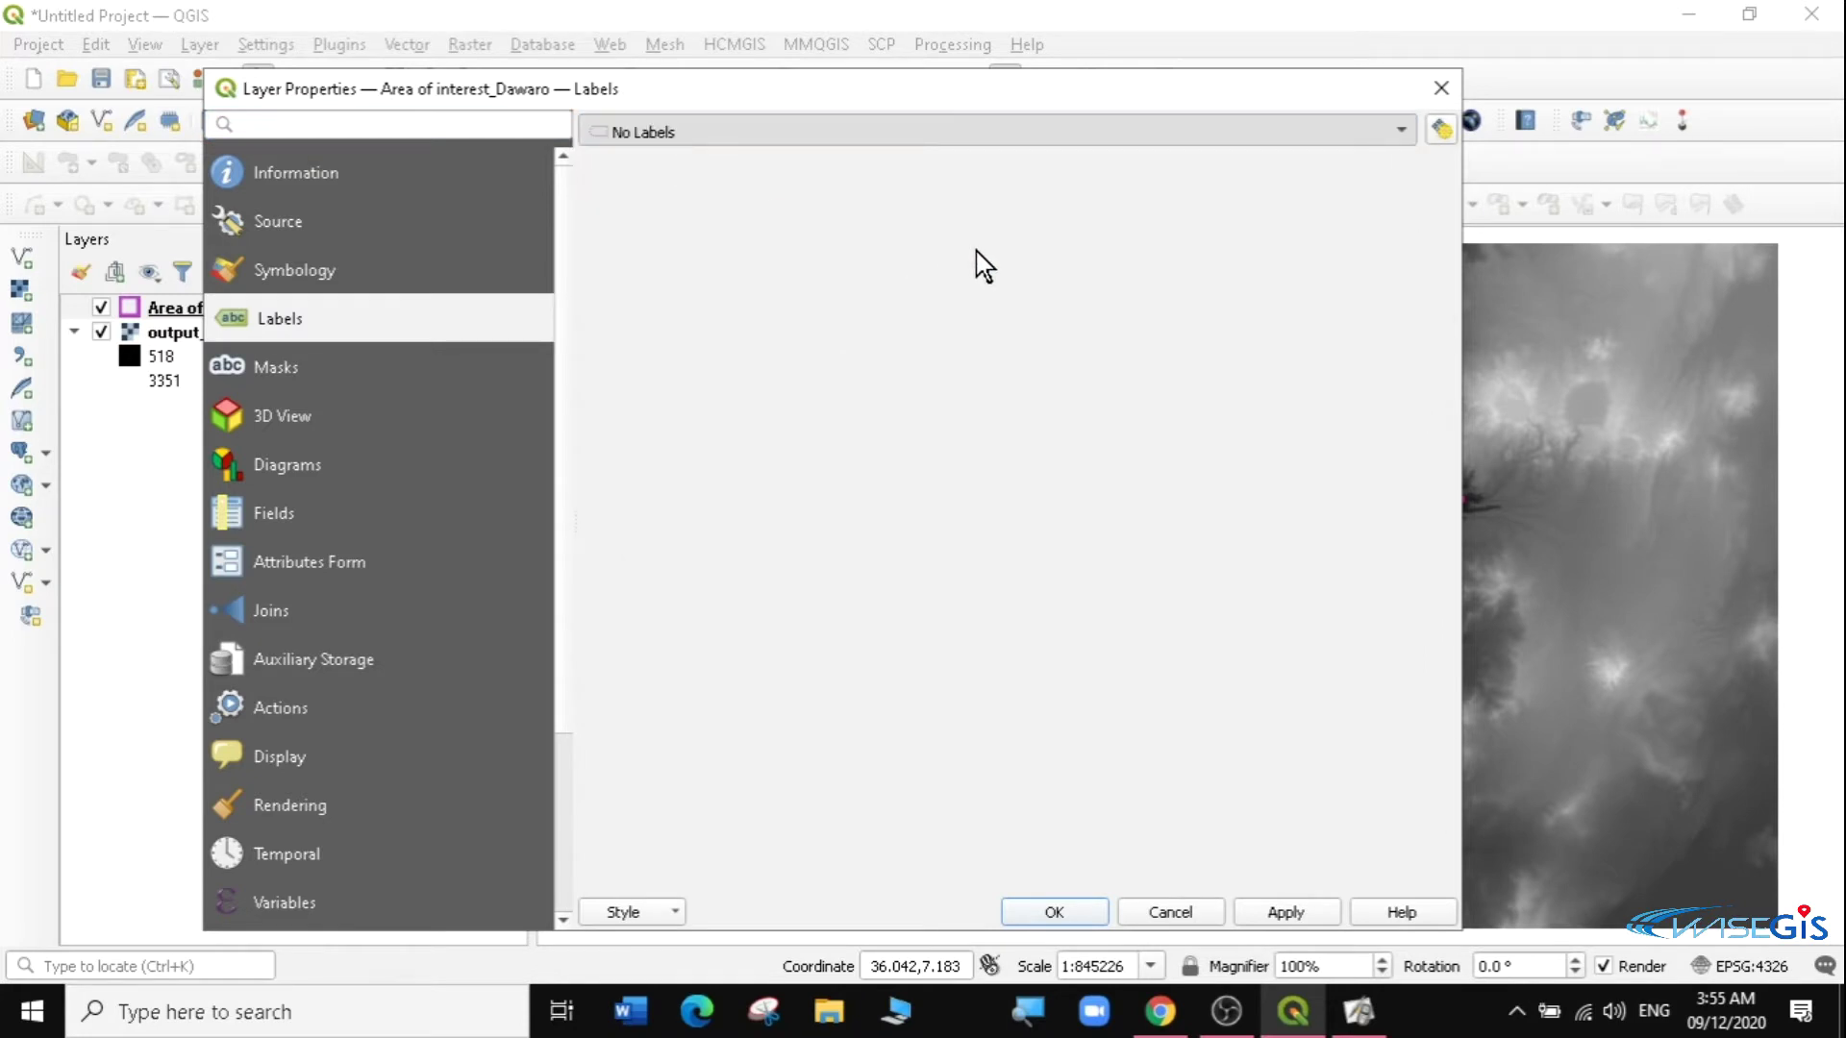
{"action": "key", "text": "Down"}
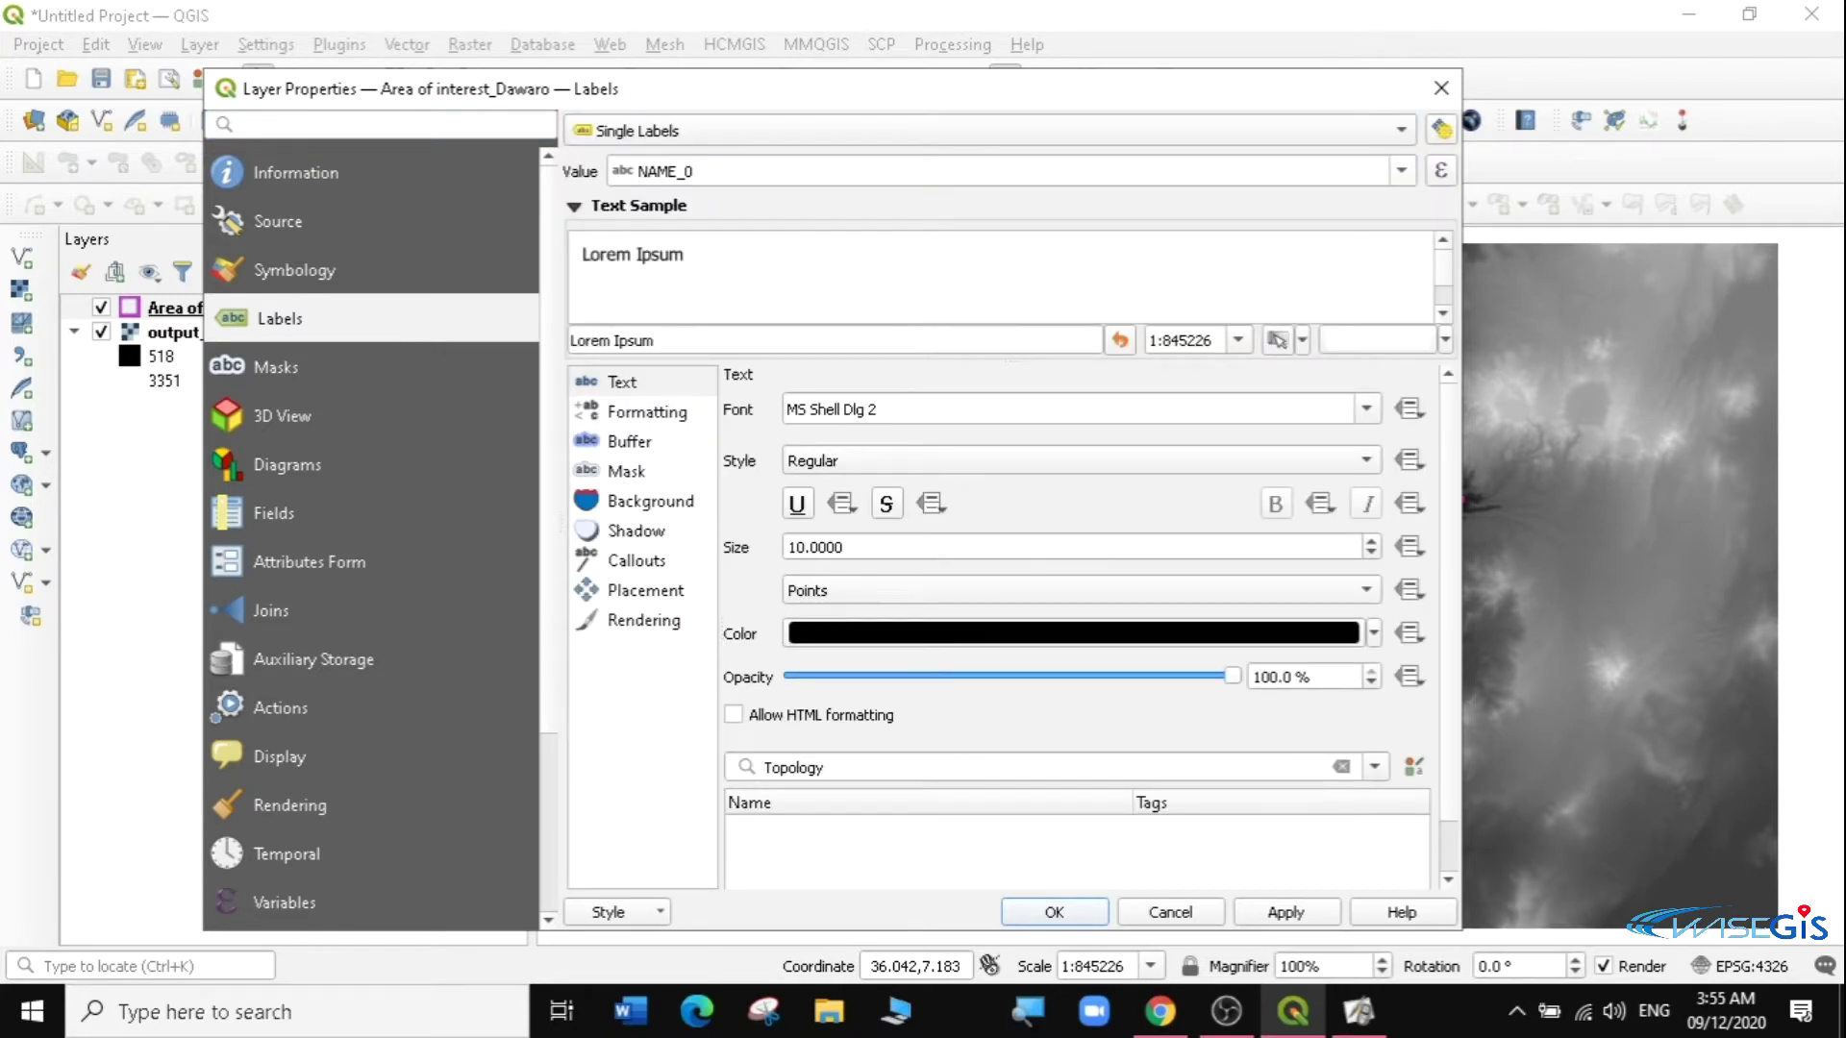
{"action": "left_click", "coordinate": [1402, 171]}
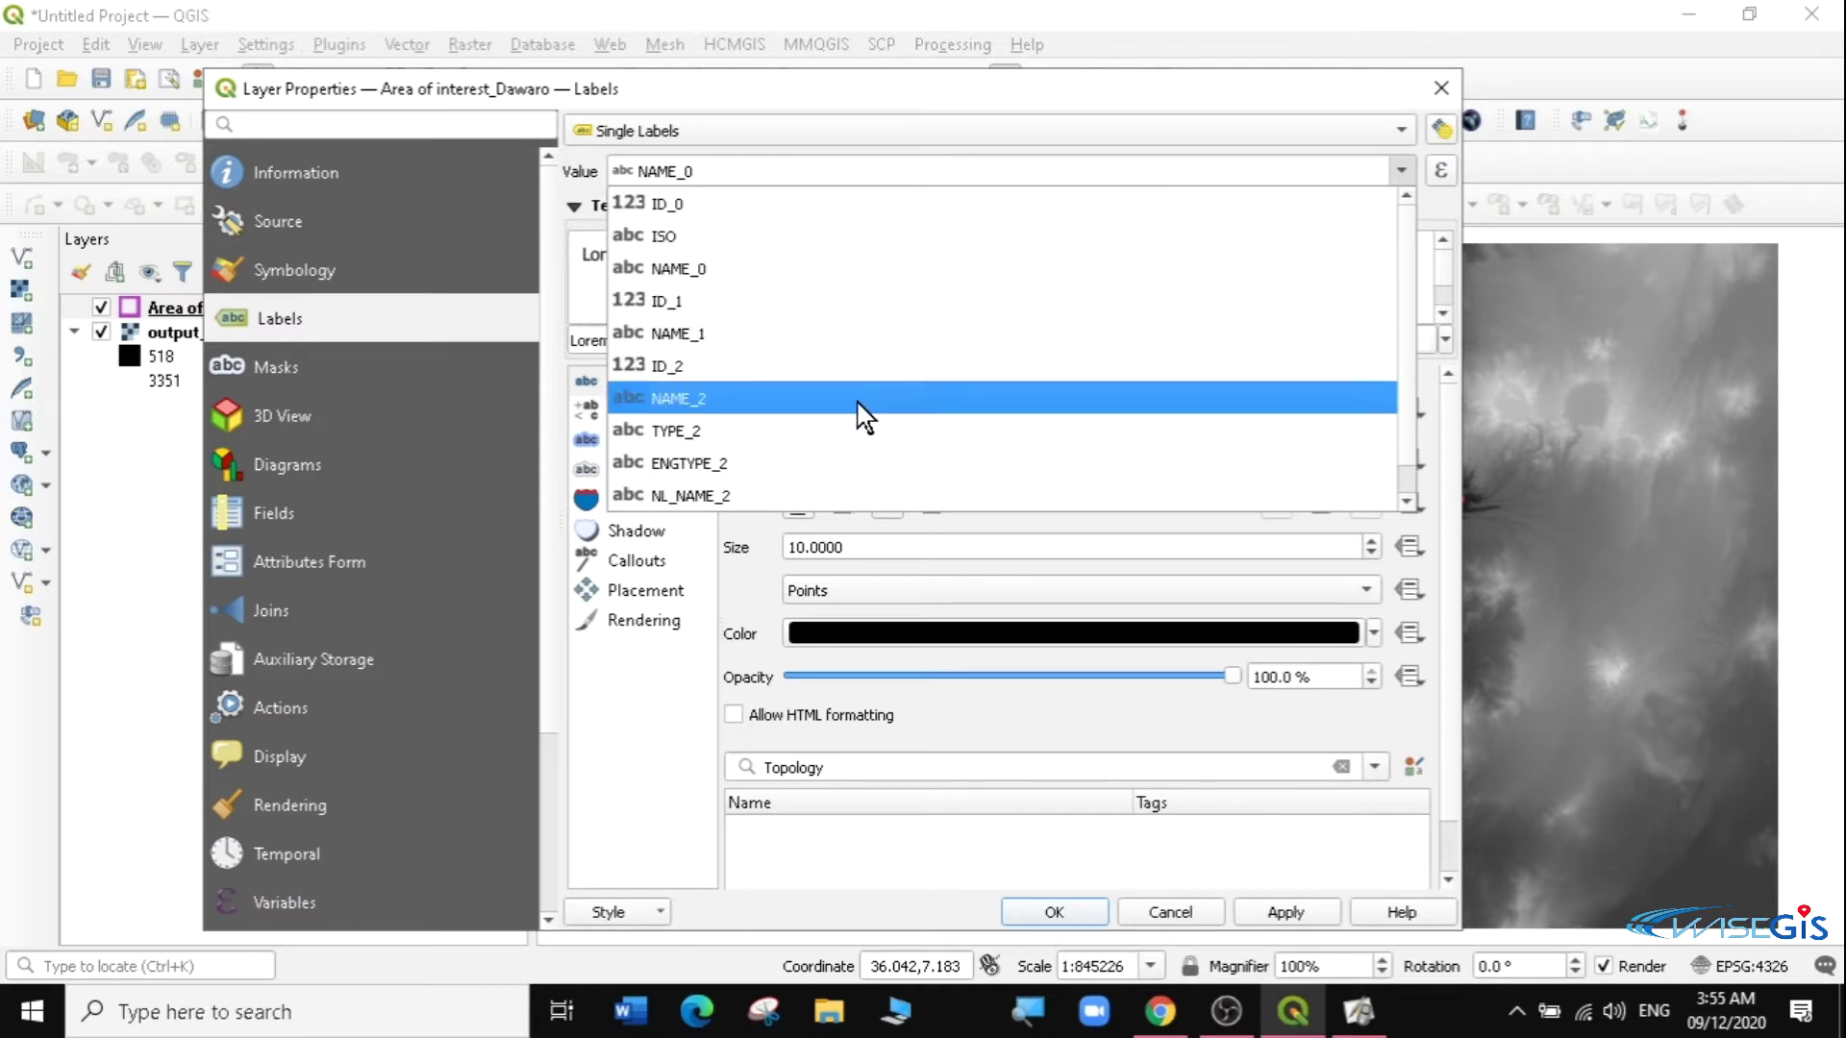
{"action": "left_click", "coordinate": [694, 415]}
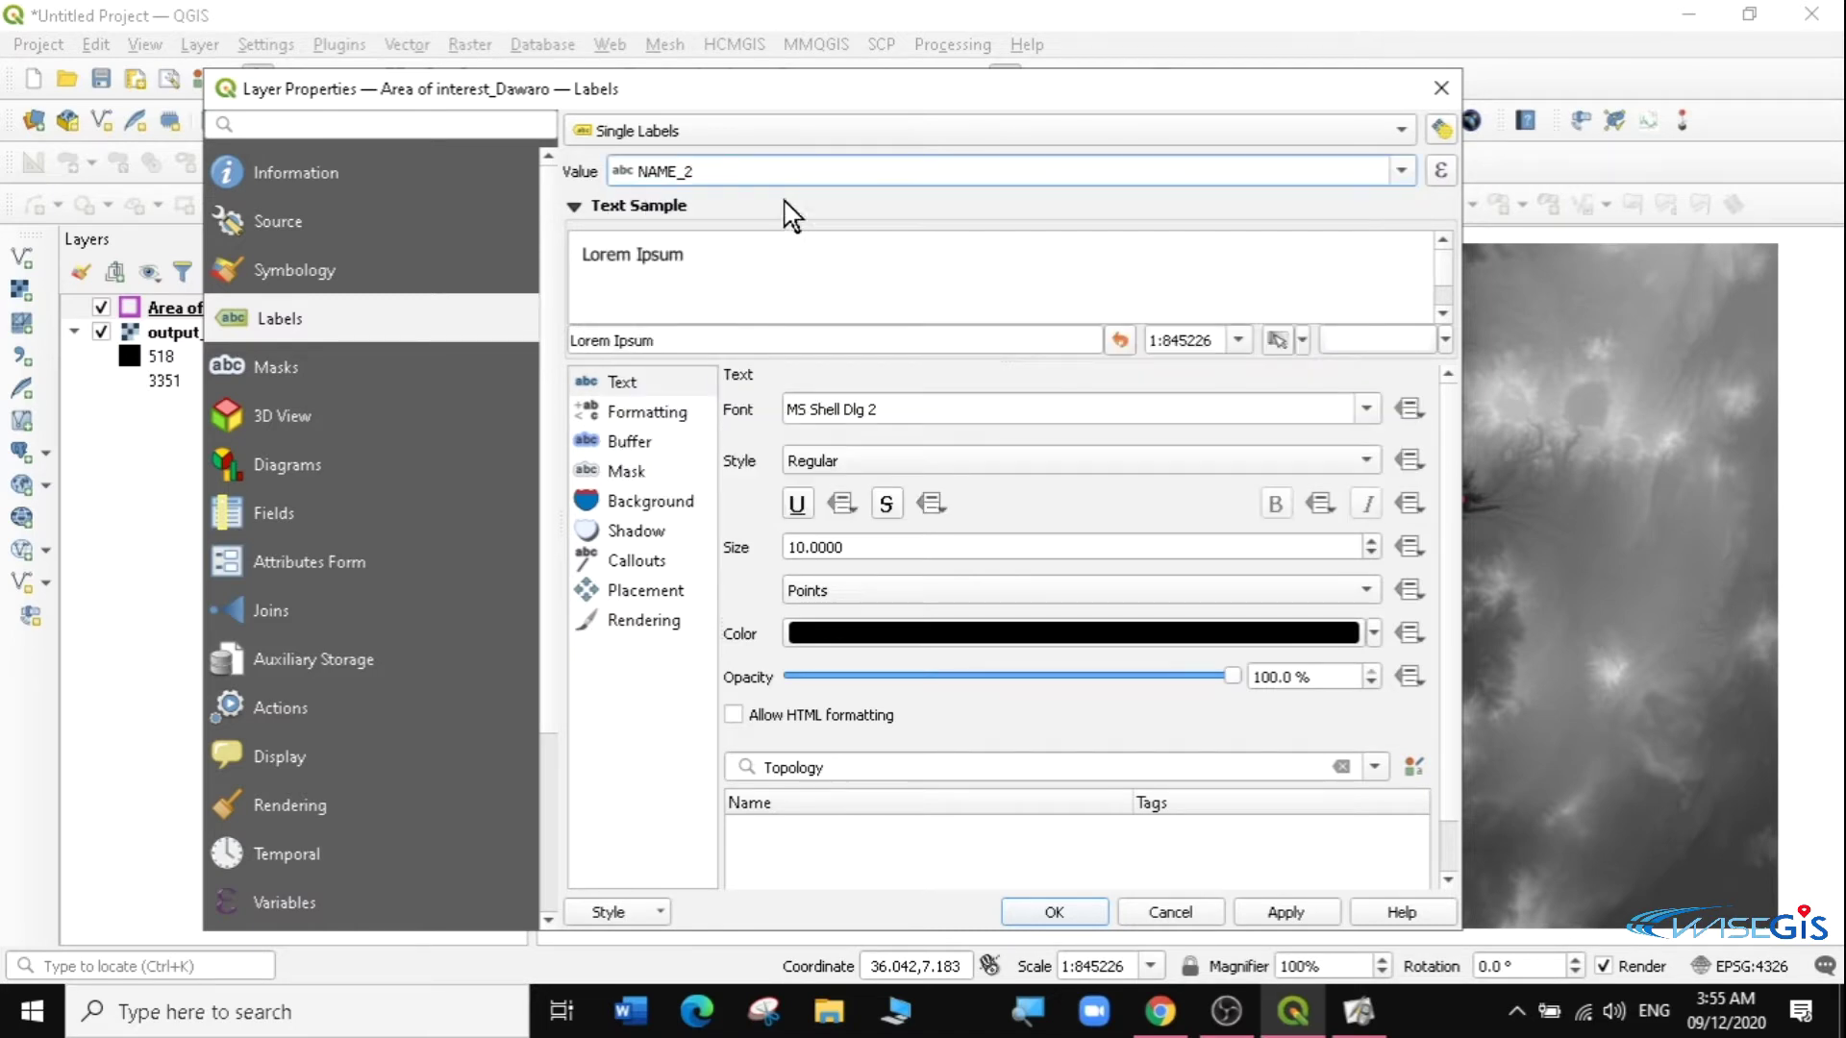
Give the Area of interest_Dawaro labels a text buffer and a magenta text colour, and apply the label settings.
{"action": "left_click", "coordinate": [632, 442]}
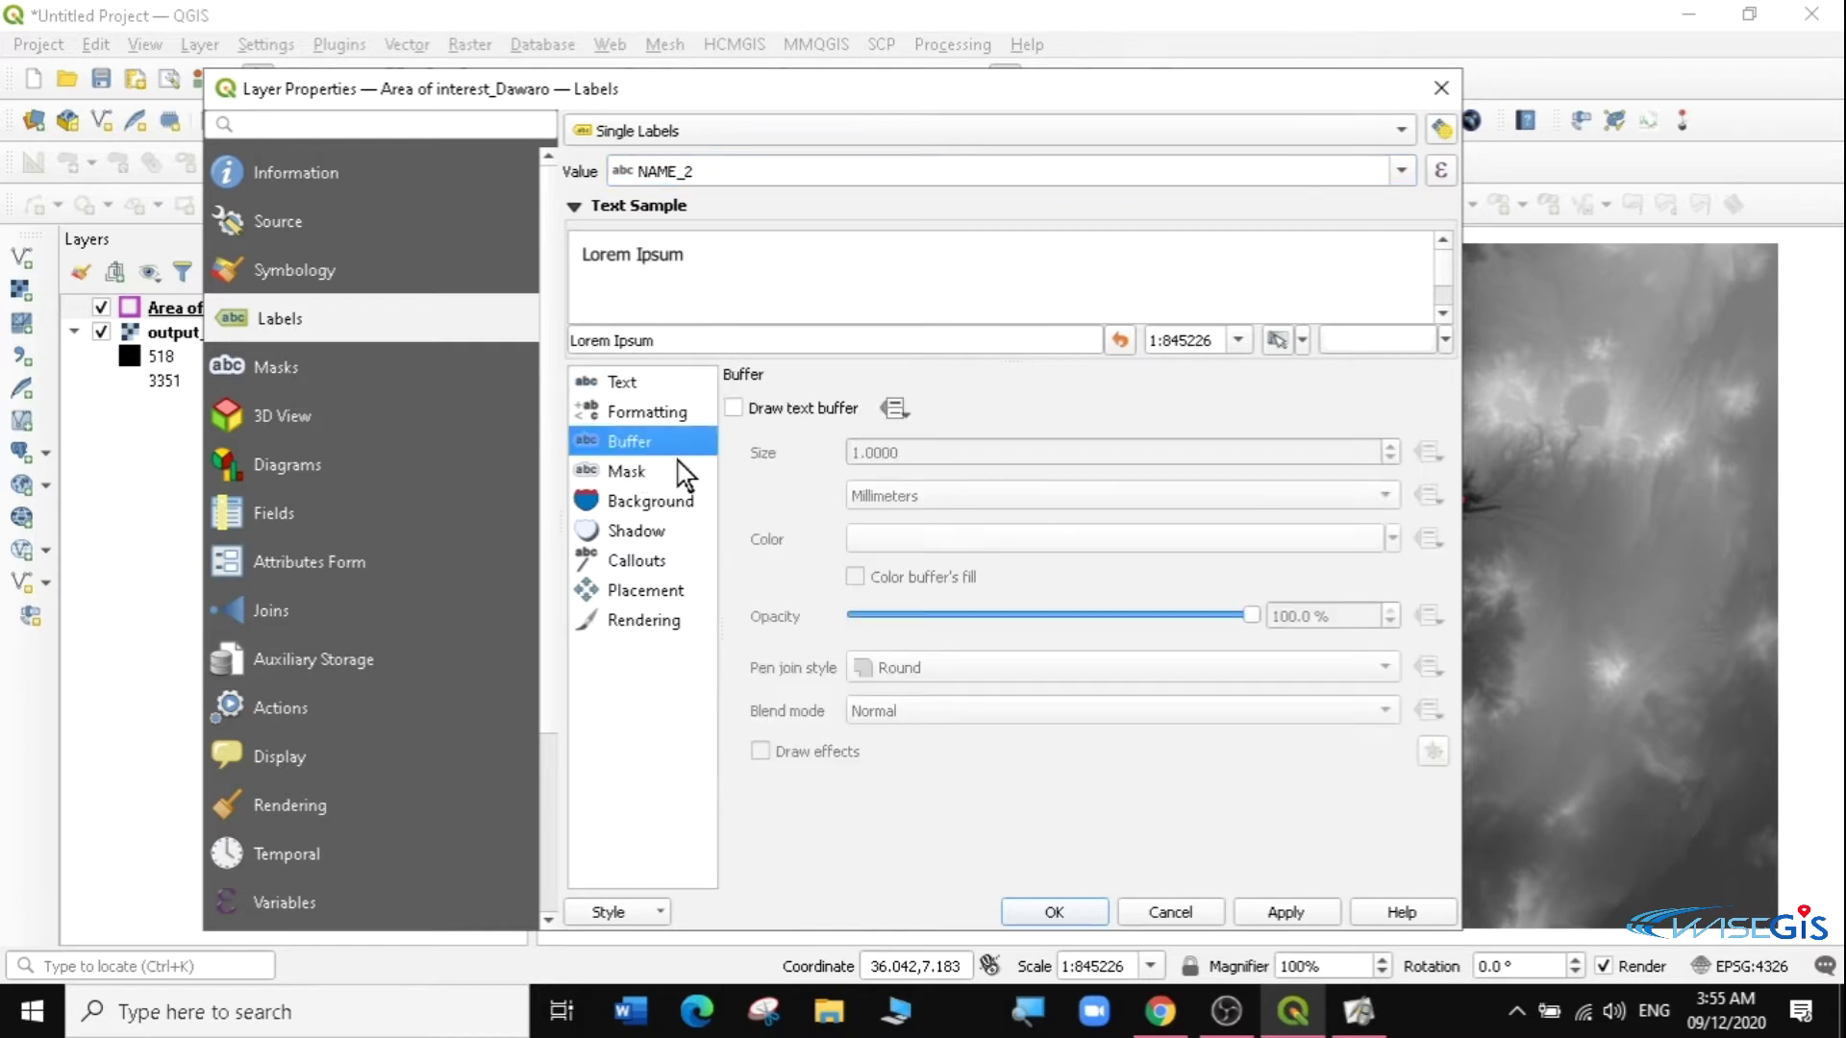
{"action": "left_click", "coordinate": [812, 412]}
{"action": "left_click", "coordinate": [626, 383]}
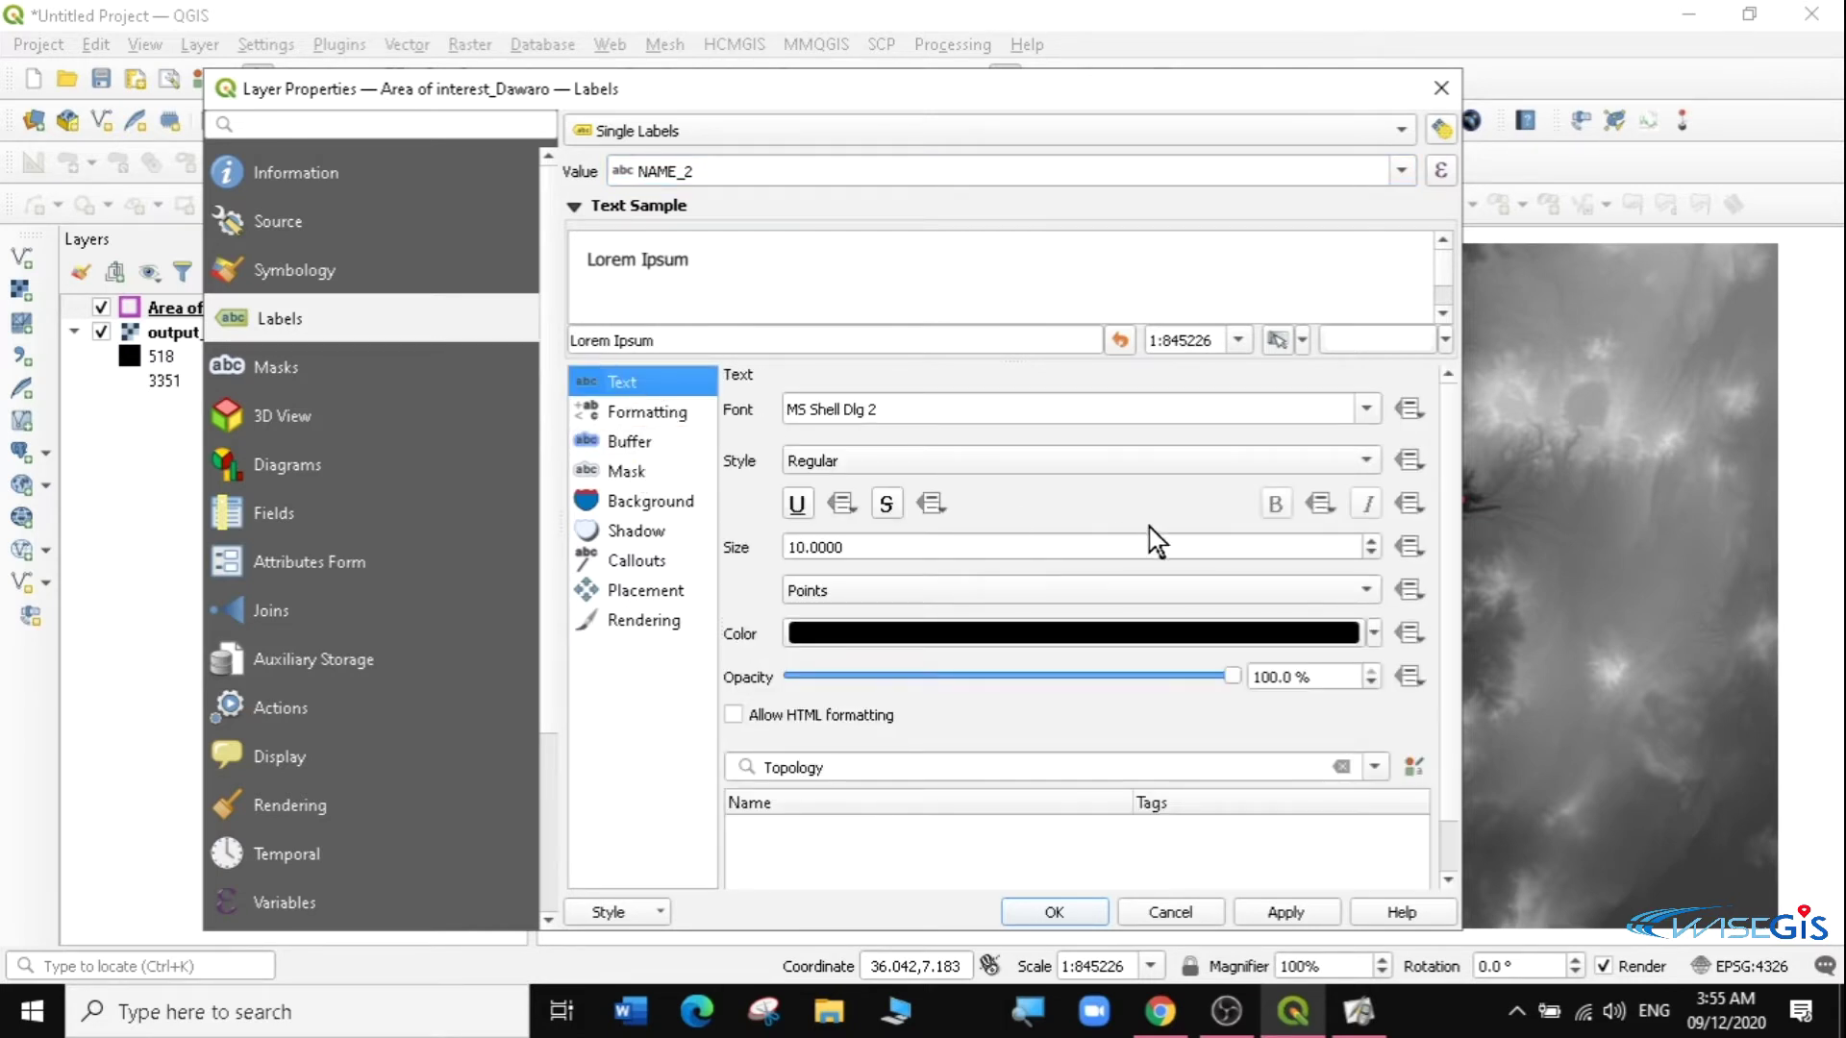
{"action": "left_click", "coordinate": [1374, 635]}
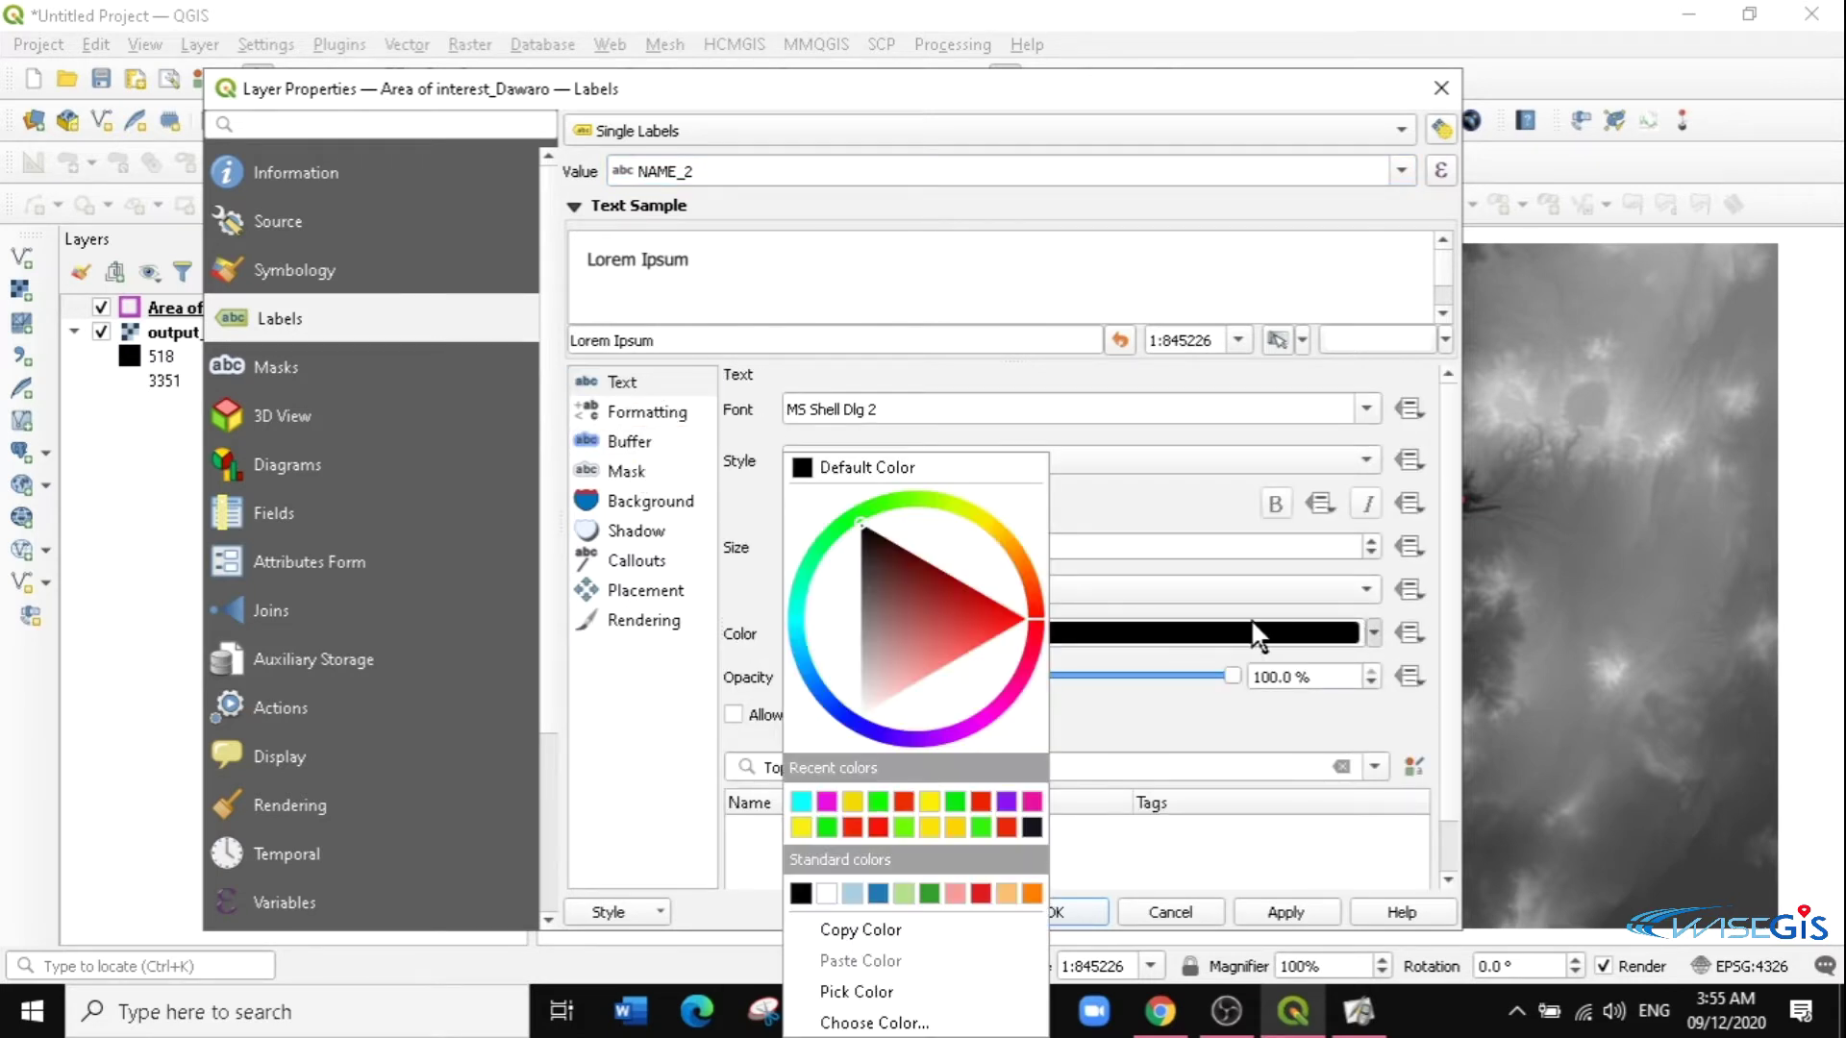
{"action": "left_click", "coordinate": [997, 702]}
{"action": "left_click", "coordinate": [985, 692]}
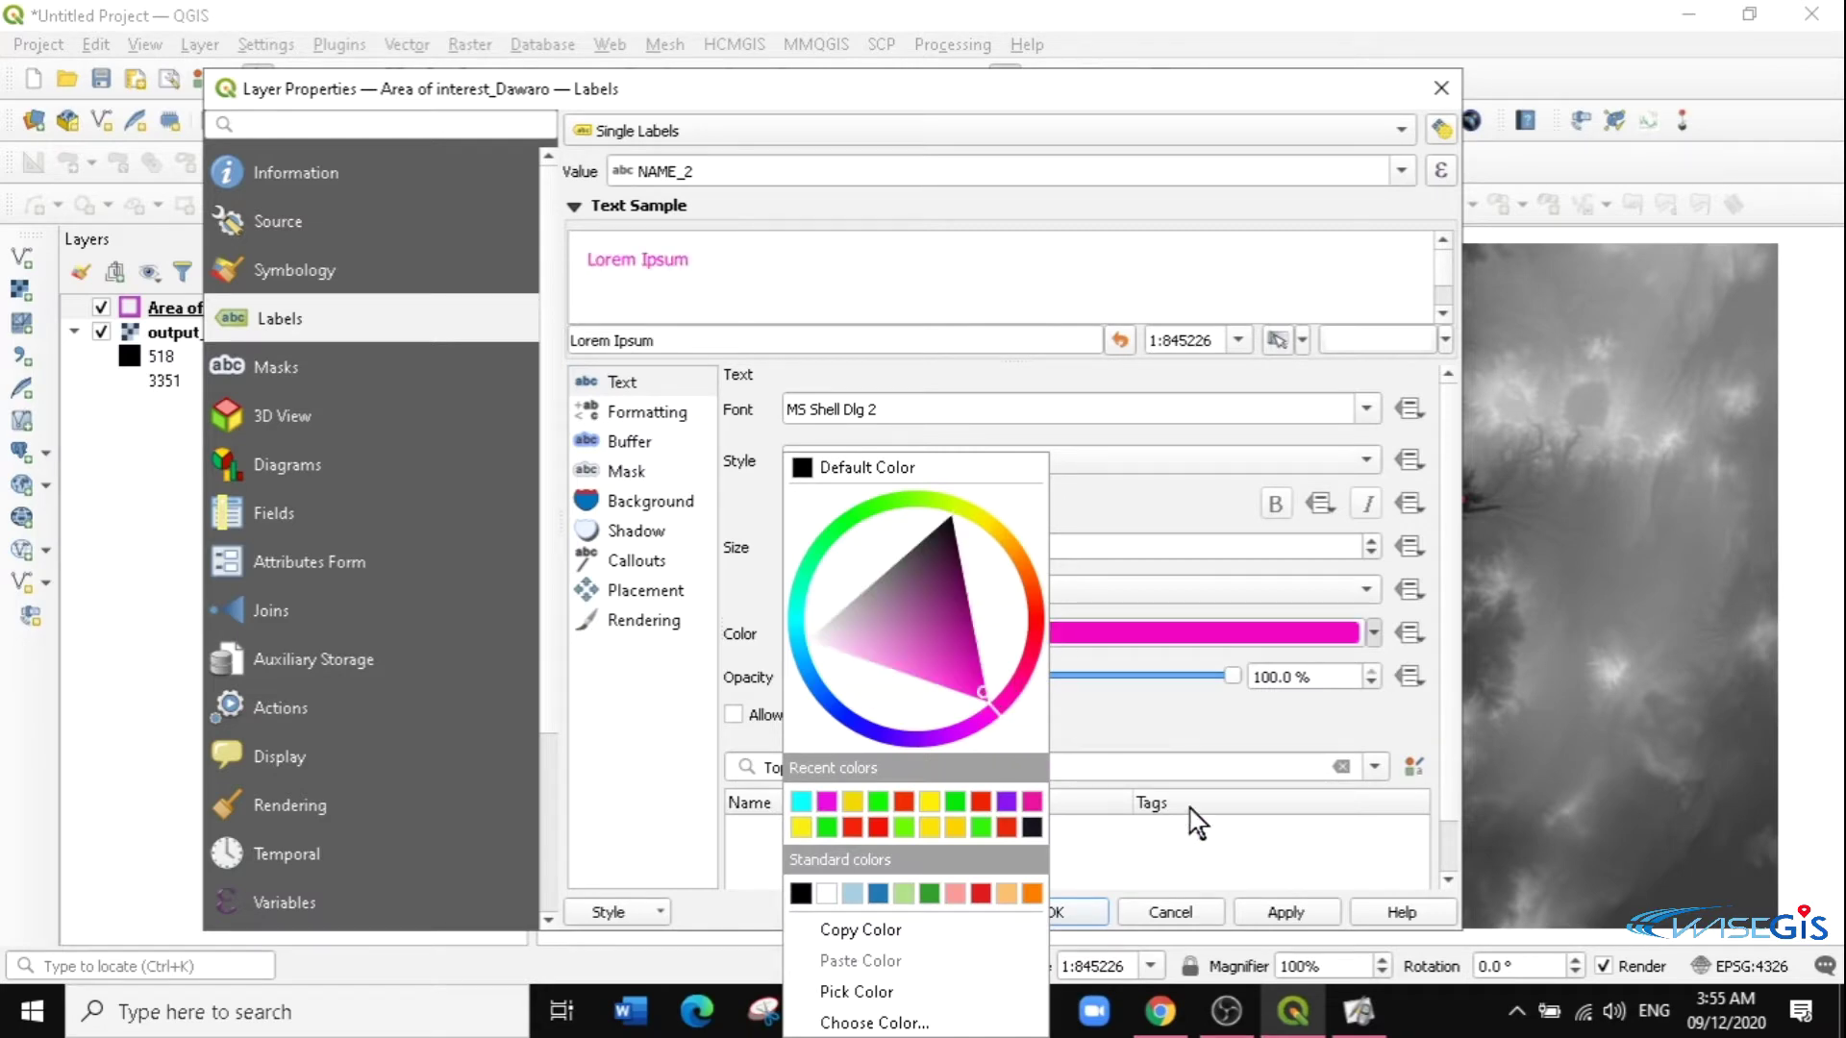
{"action": "left_click", "coordinate": [1277, 909]}
{"action": "left_click", "coordinate": [1279, 910]}
{"action": "left_click", "coordinate": [1038, 911]}
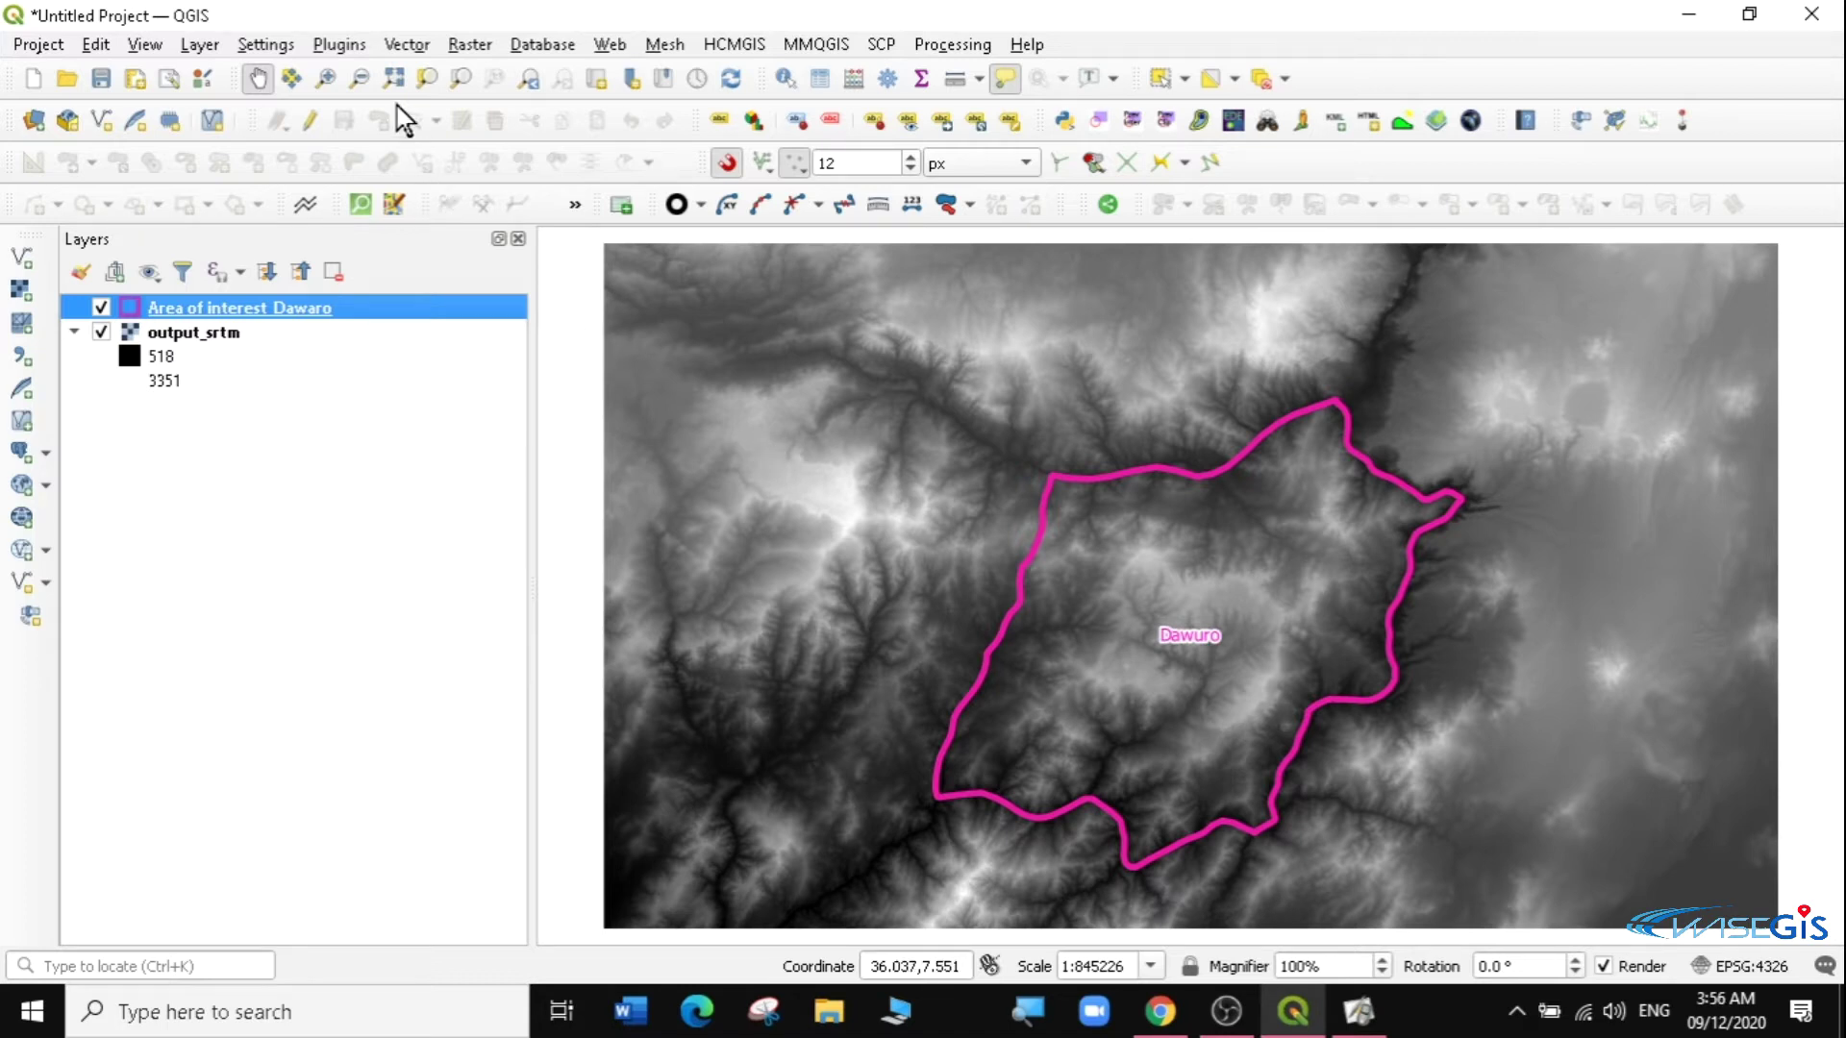
Set up Clip Raster by Mask Layer with output_srtm as the input layer and Area of interest_Dawaro as the mask layer.
{"action": "left_click", "coordinate": [468, 44]}
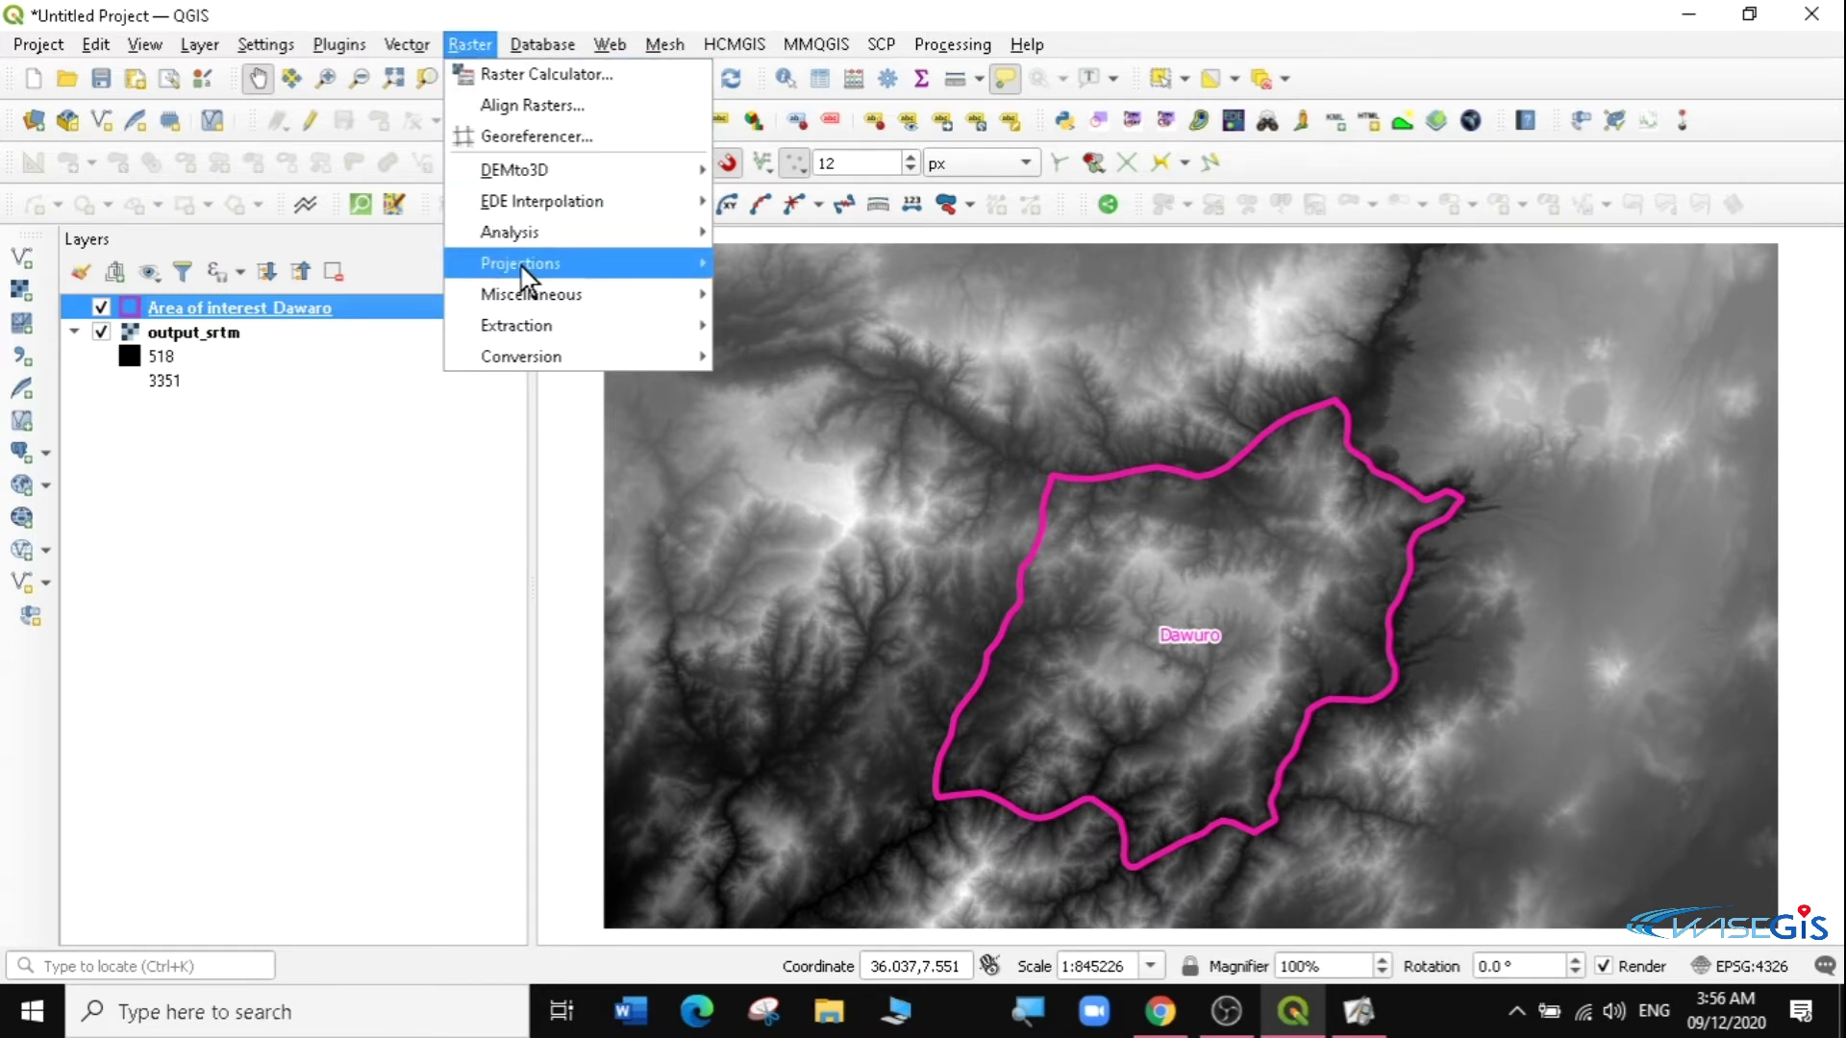
{"action": "mouse_move", "coordinate": [534, 326]}
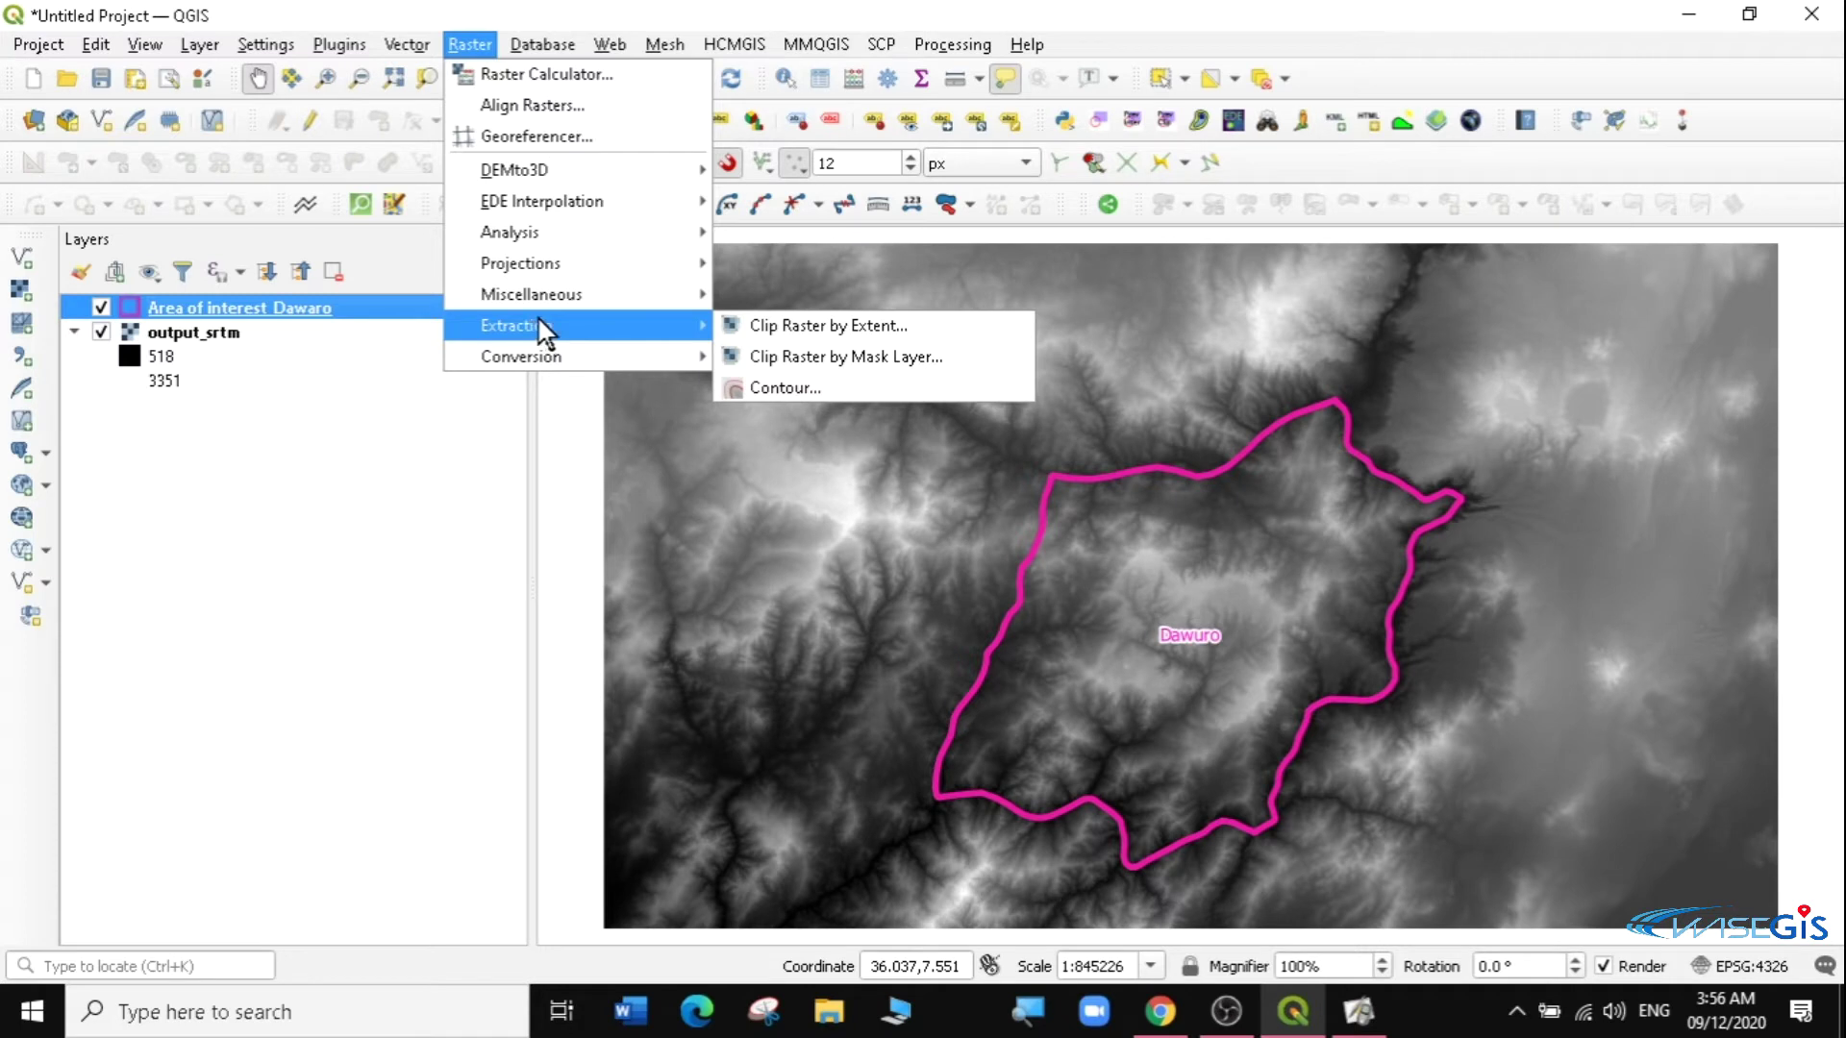
{"action": "left_click", "coordinate": [858, 361]}
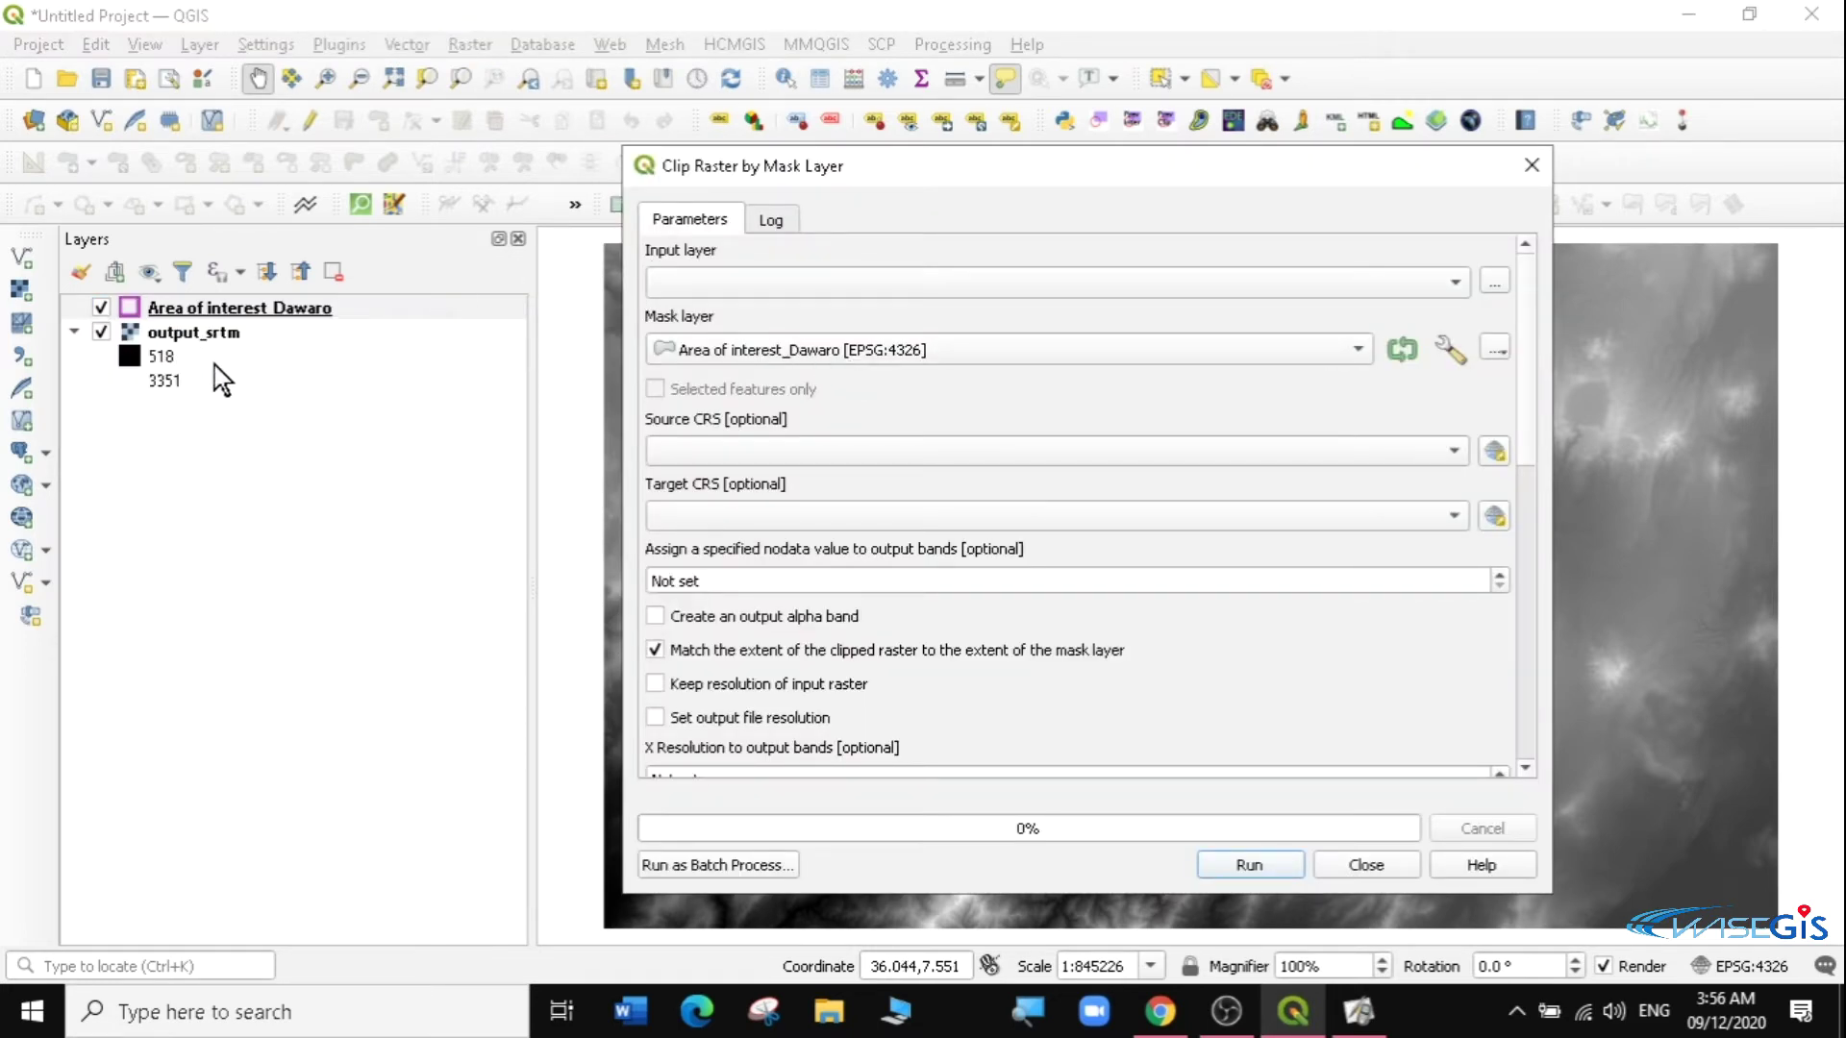
{"action": "left_click", "coordinate": [1461, 285]}
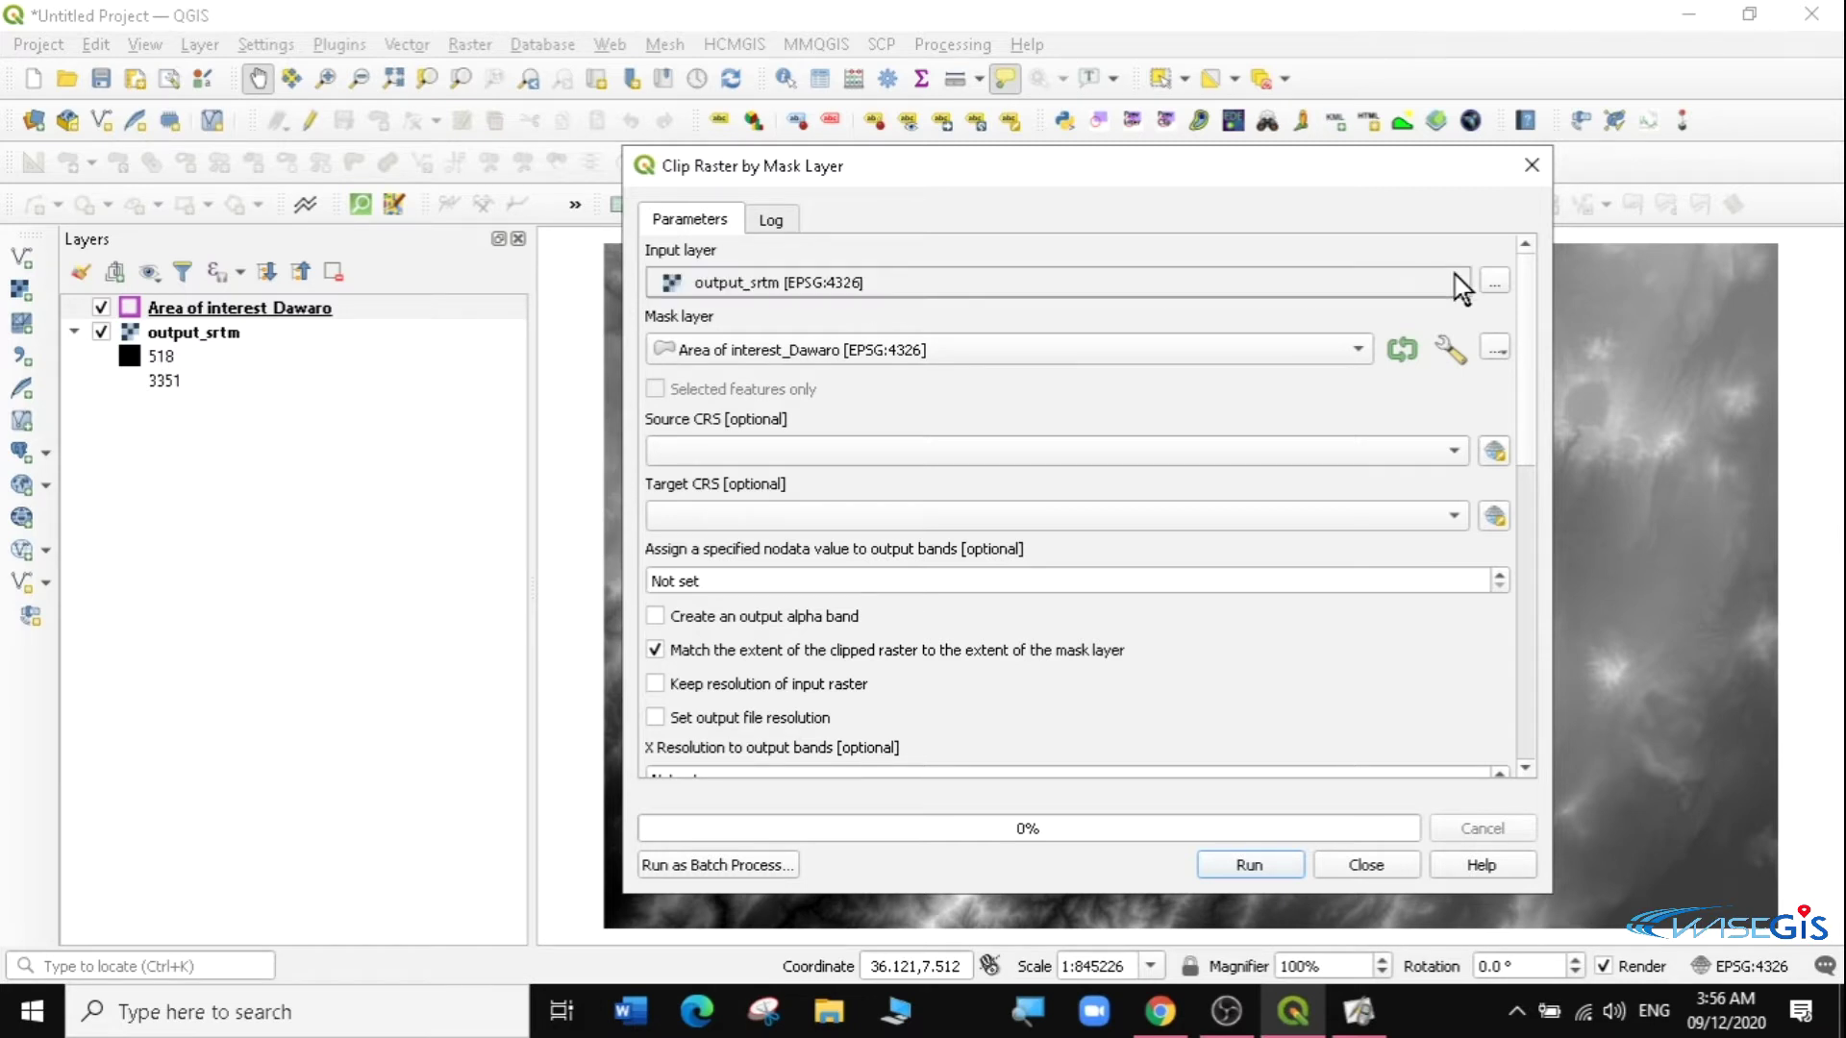
{"action": "left_click", "coordinate": [843, 289]}
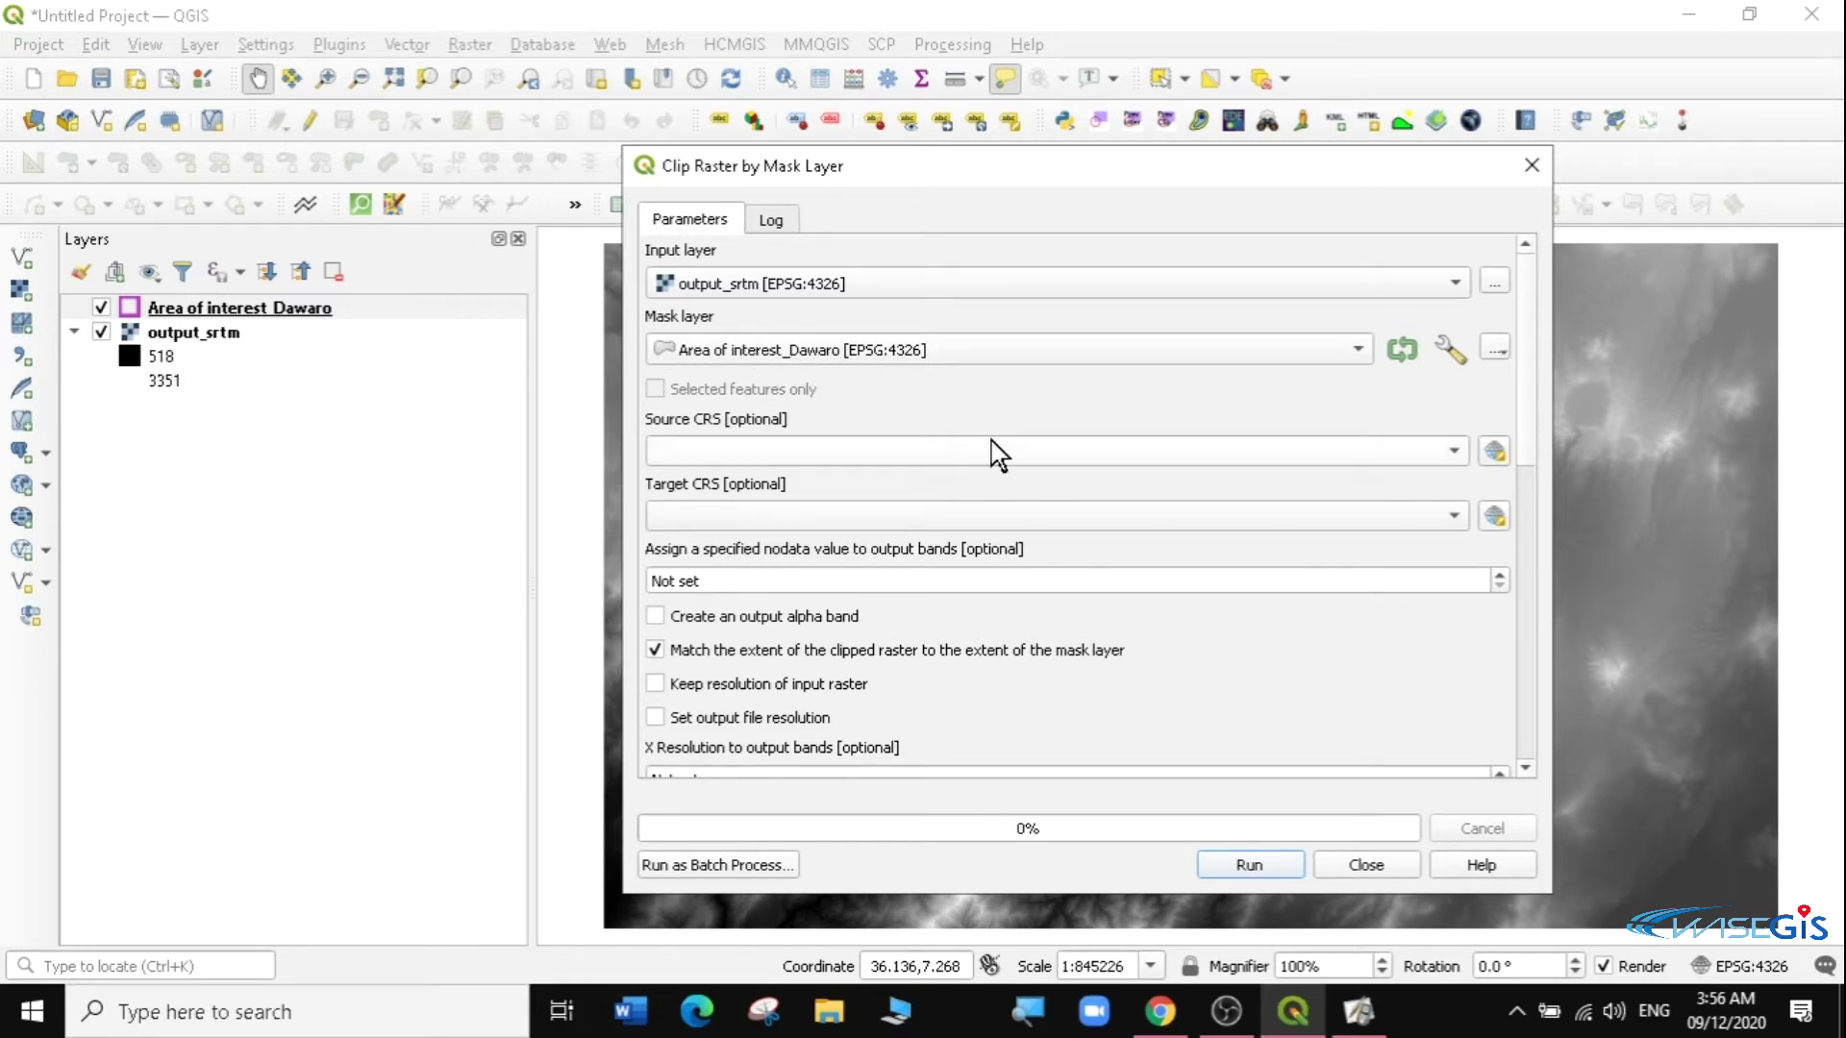
{"action": "left_click", "coordinate": [1079, 344]}
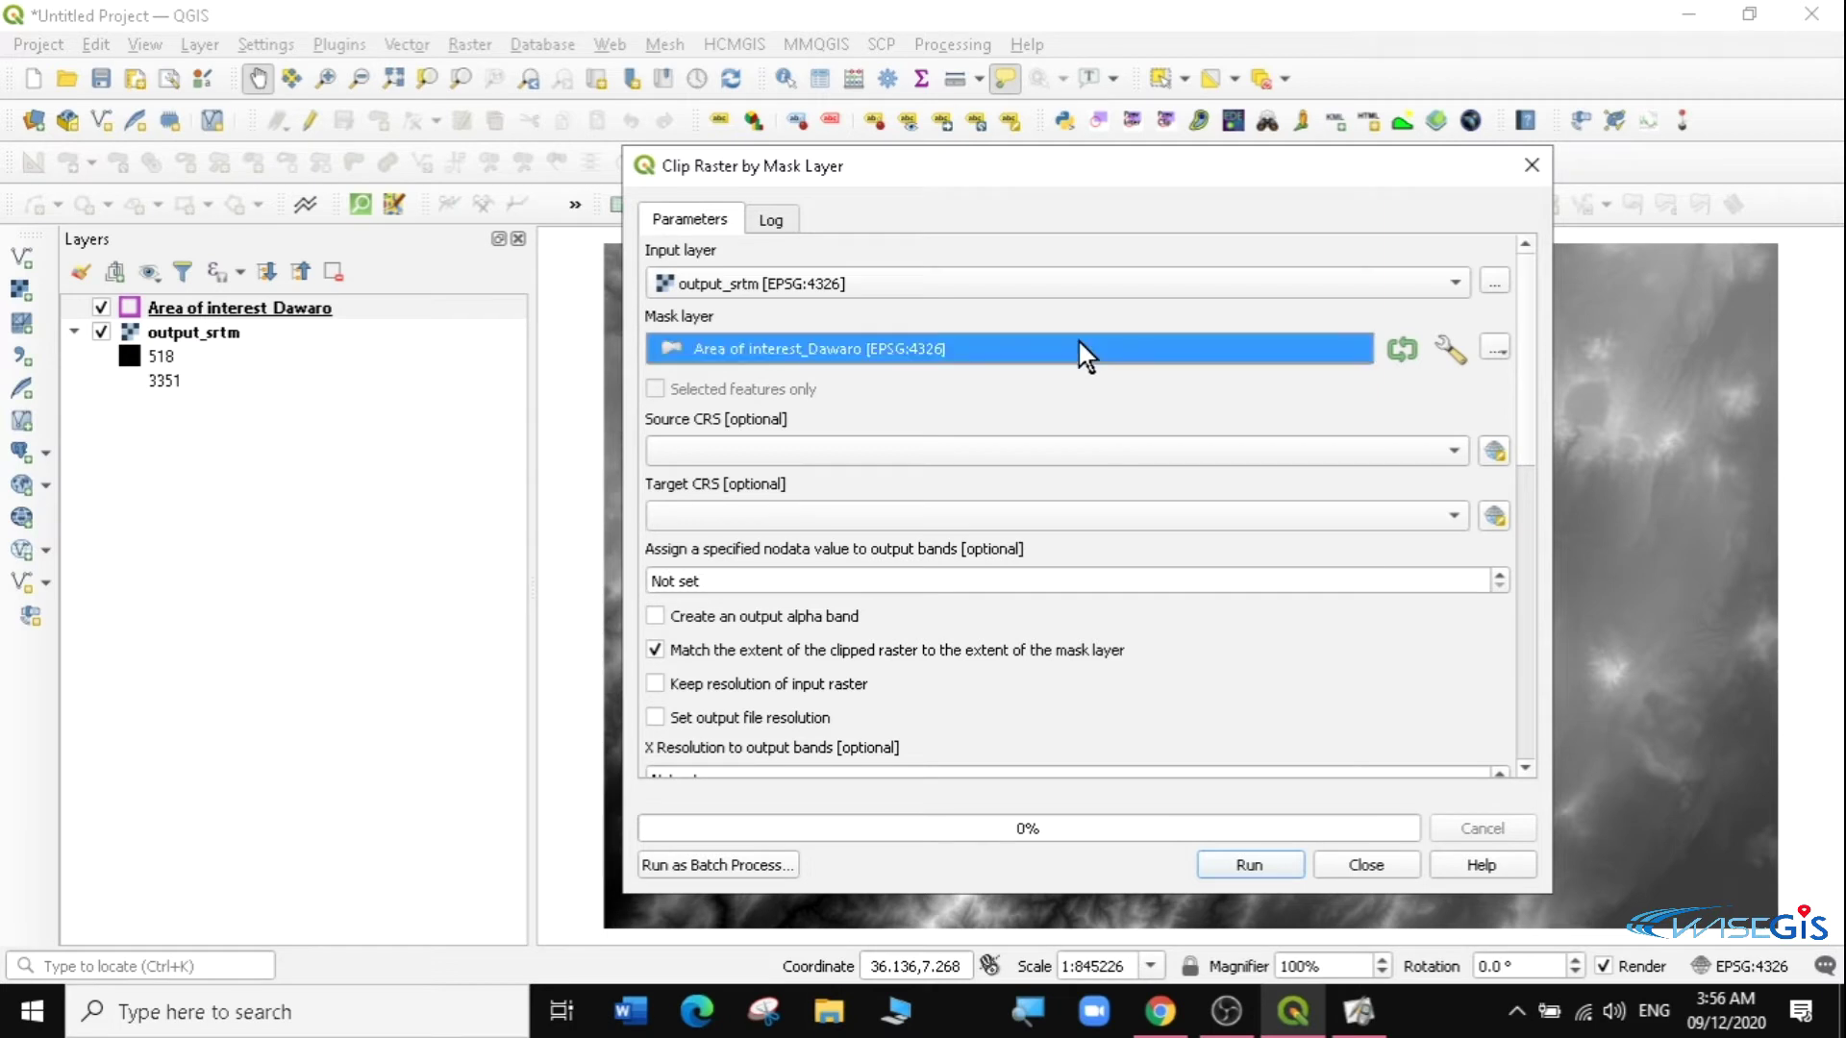
{"action": "left_click", "coordinate": [1081, 346]}
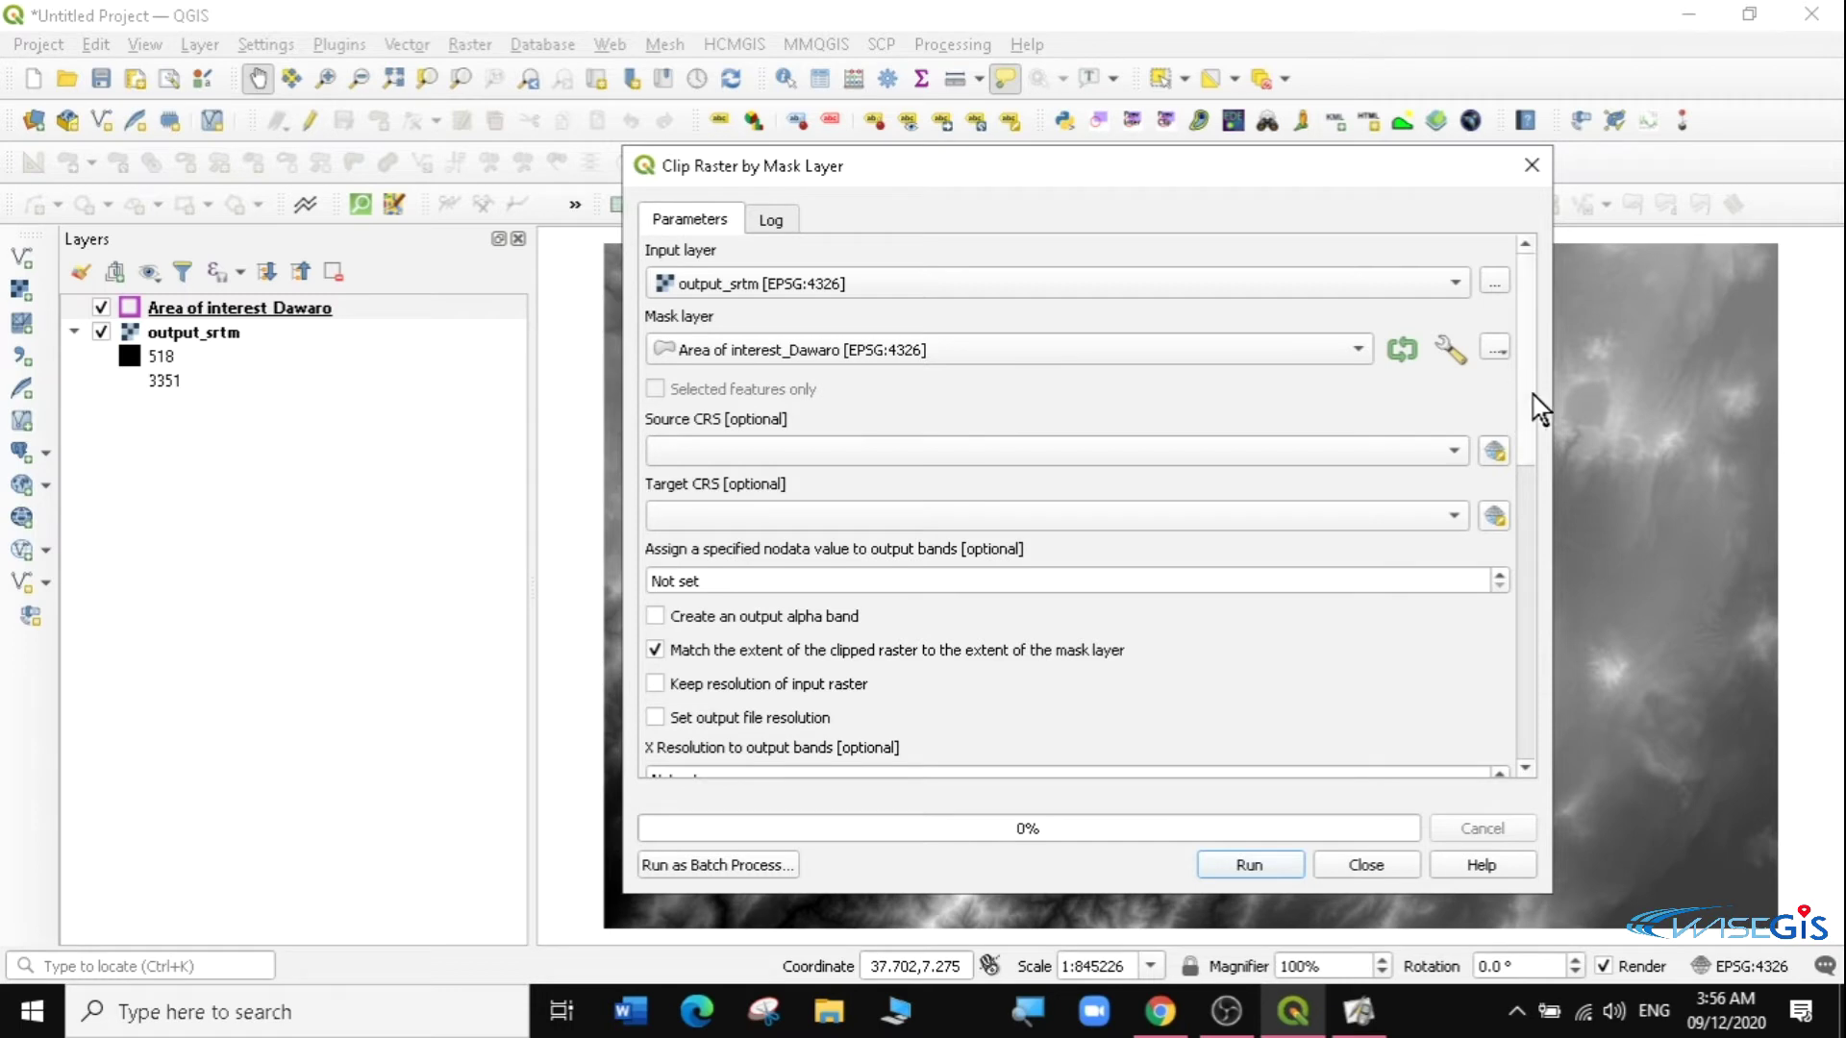
Run the mask clip with the remaining settings at their defaults, saving to a temporary file, and close the tool.
{"action": "left_click_drag", "start_coordinate": [1528, 387], "coordinate": [1519, 503]}
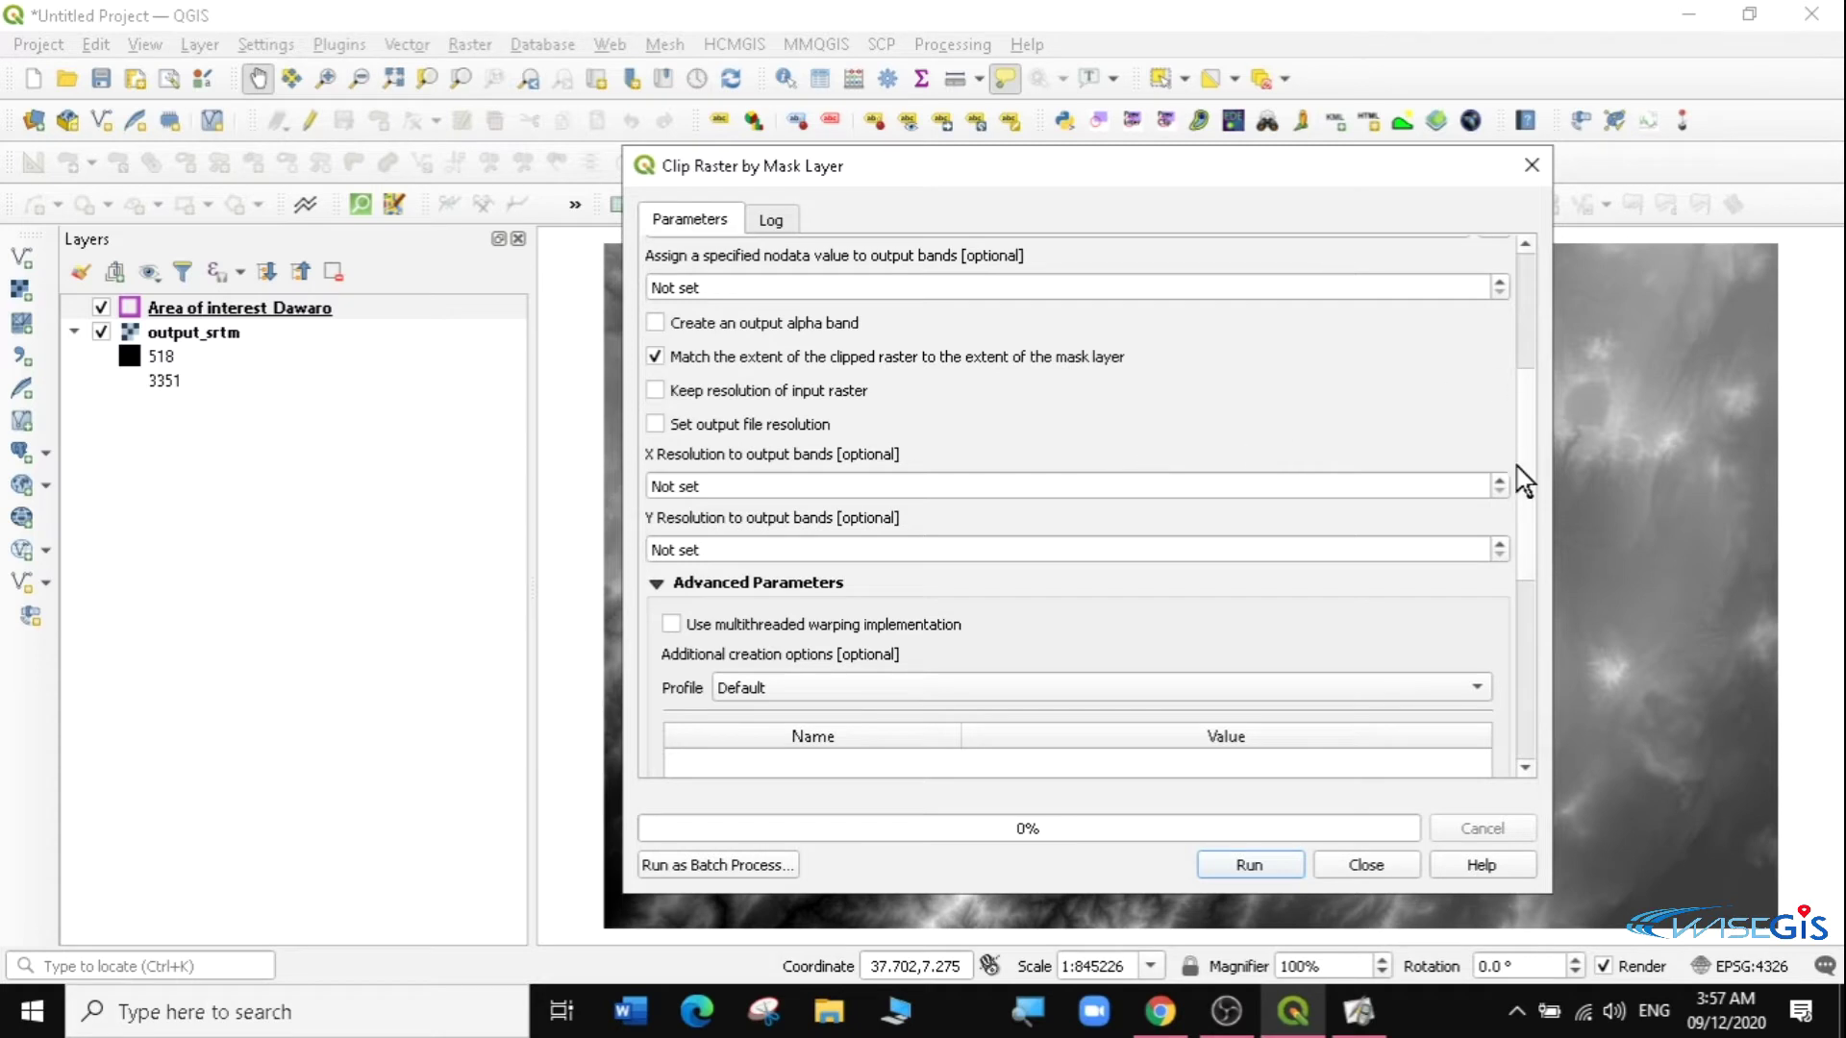
{"action": "mouse_move", "coordinate": [1529, 448]}
{"action": "left_mouse_down"}
{"action": "mouse_move", "coordinate": [1547, 524]}
{"action": "mouse_move", "coordinate": [1545, 447]}
{"action": "left_mouse_up"}
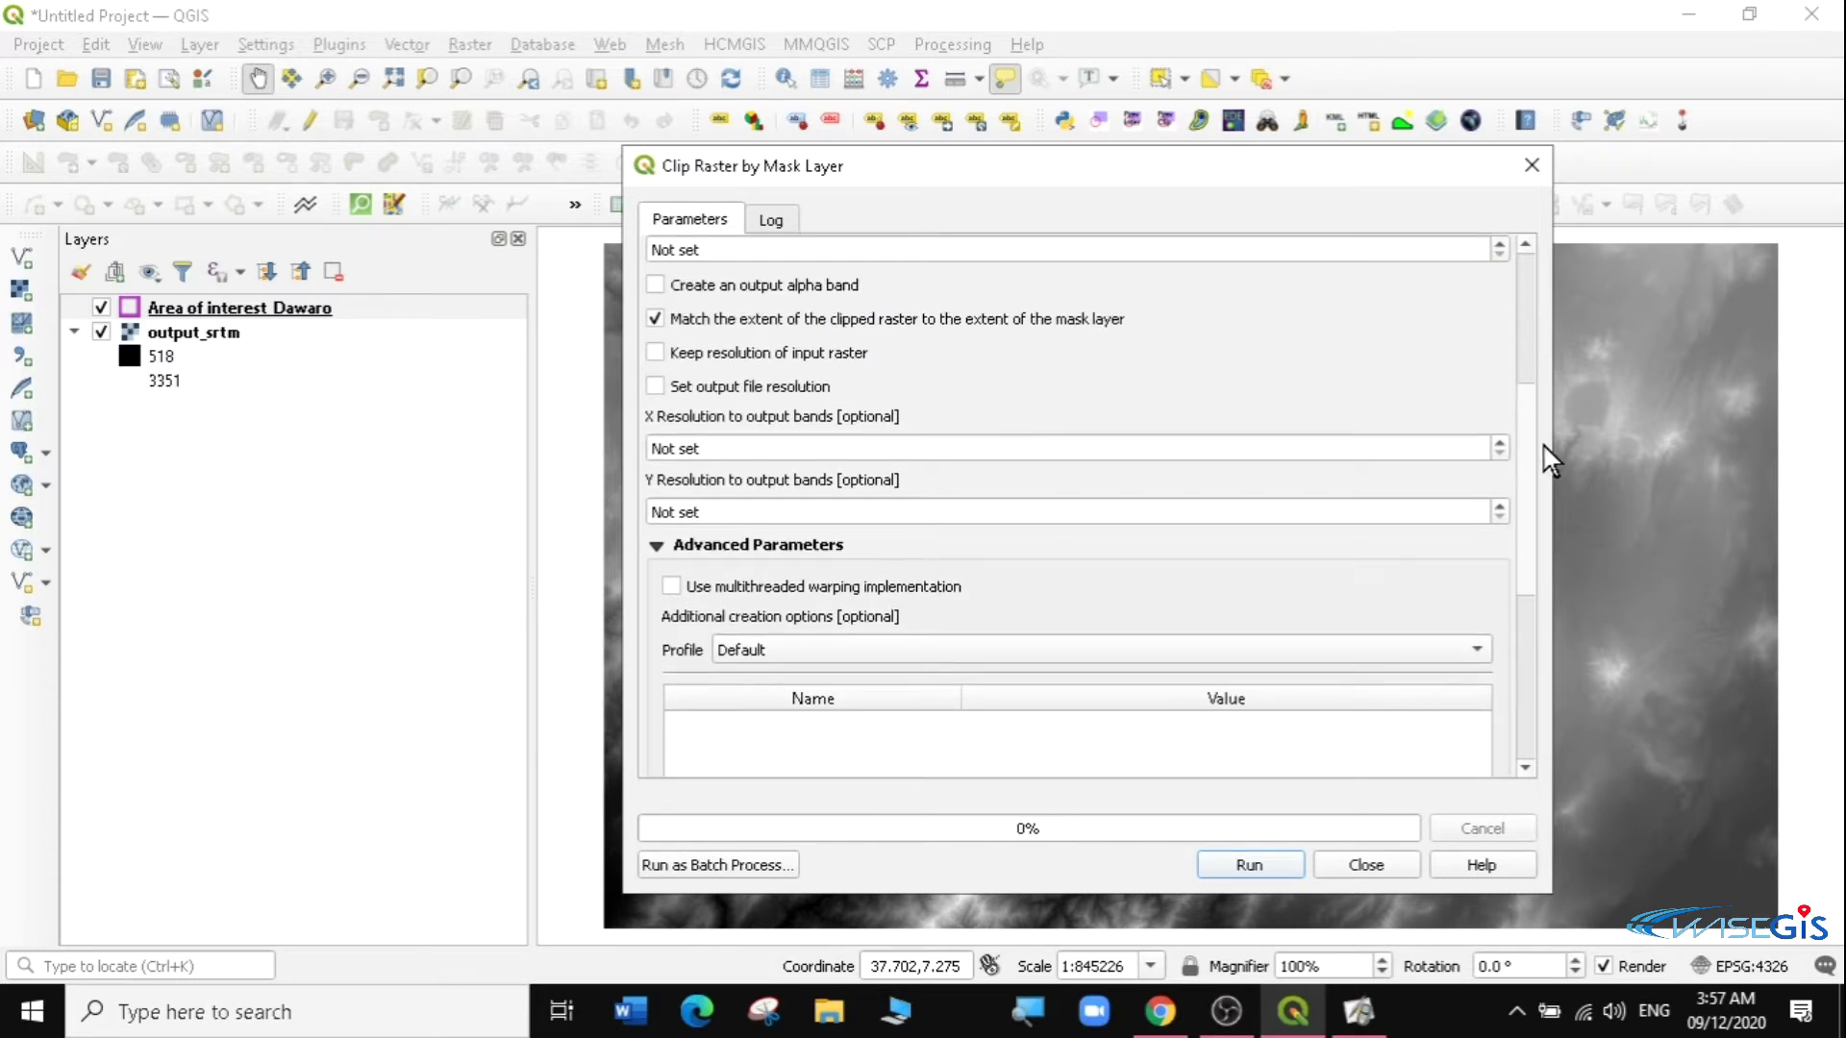
{"action": "left_click_drag", "start_coordinate": [1549, 459], "coordinate": [1552, 610]}
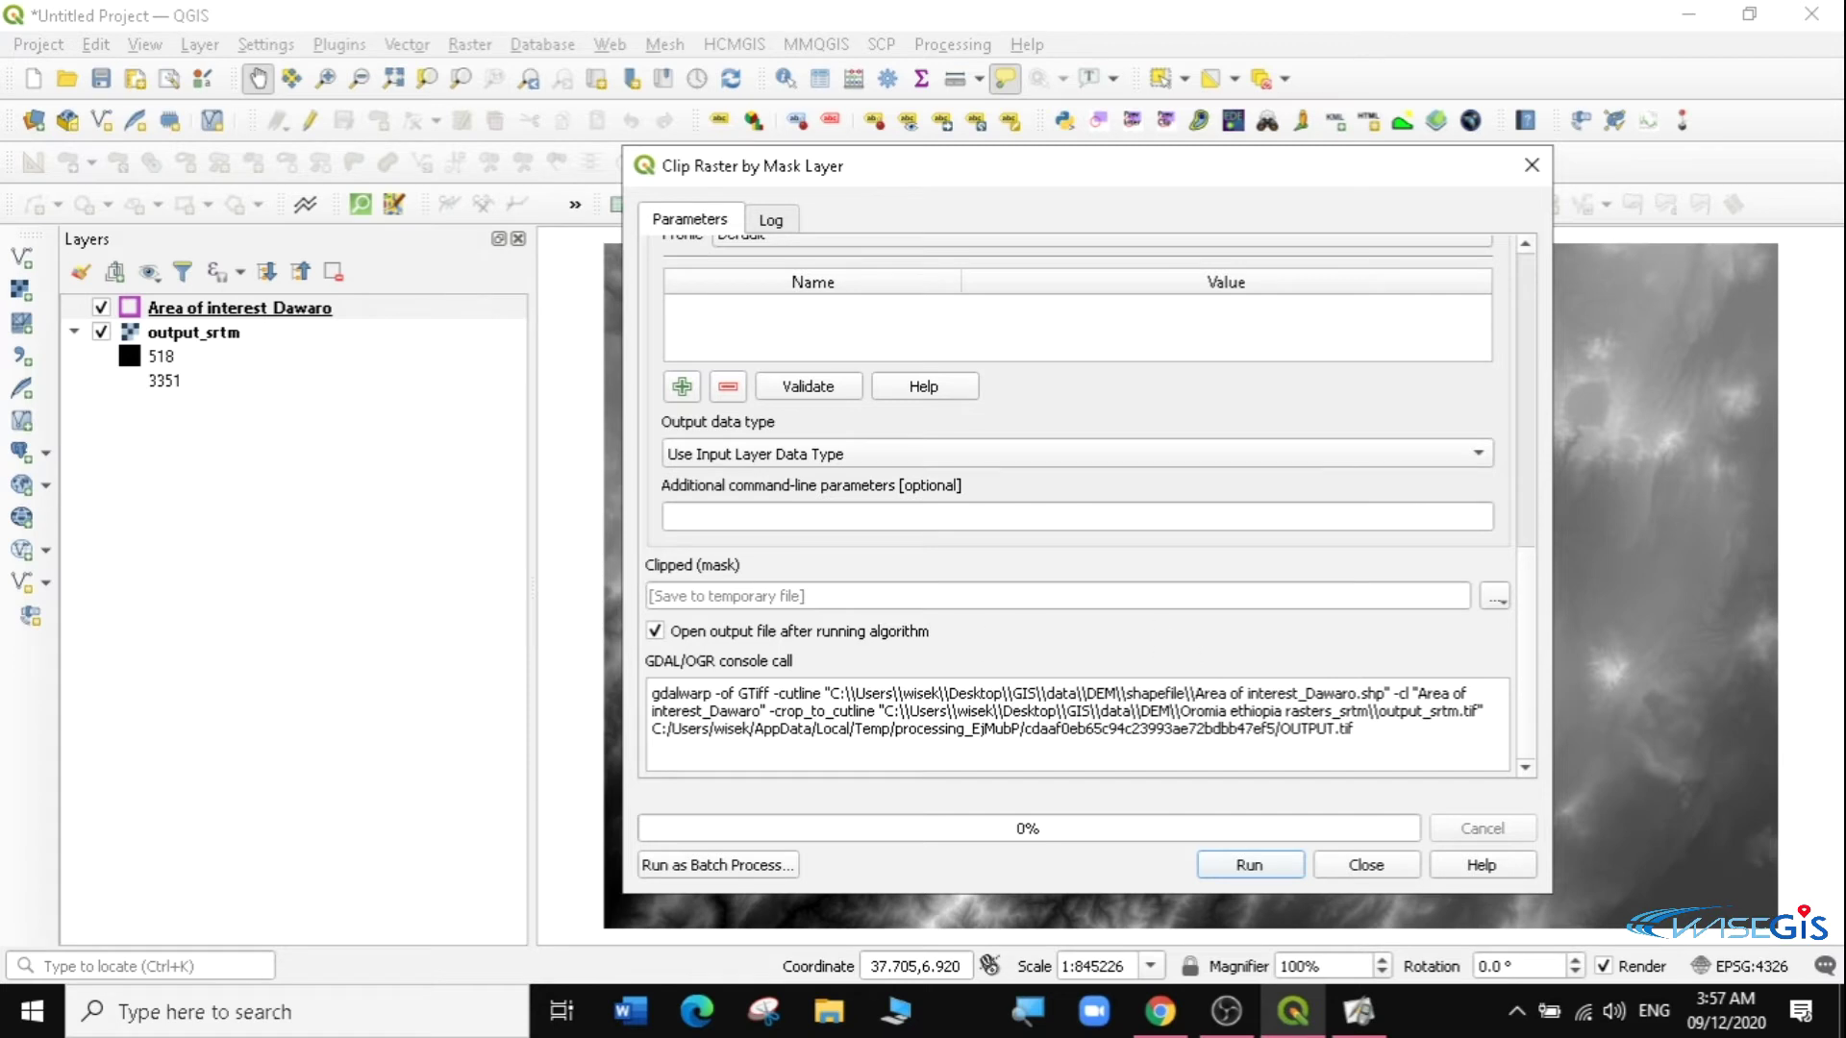
{"action": "left_click", "coordinate": [1250, 865]}
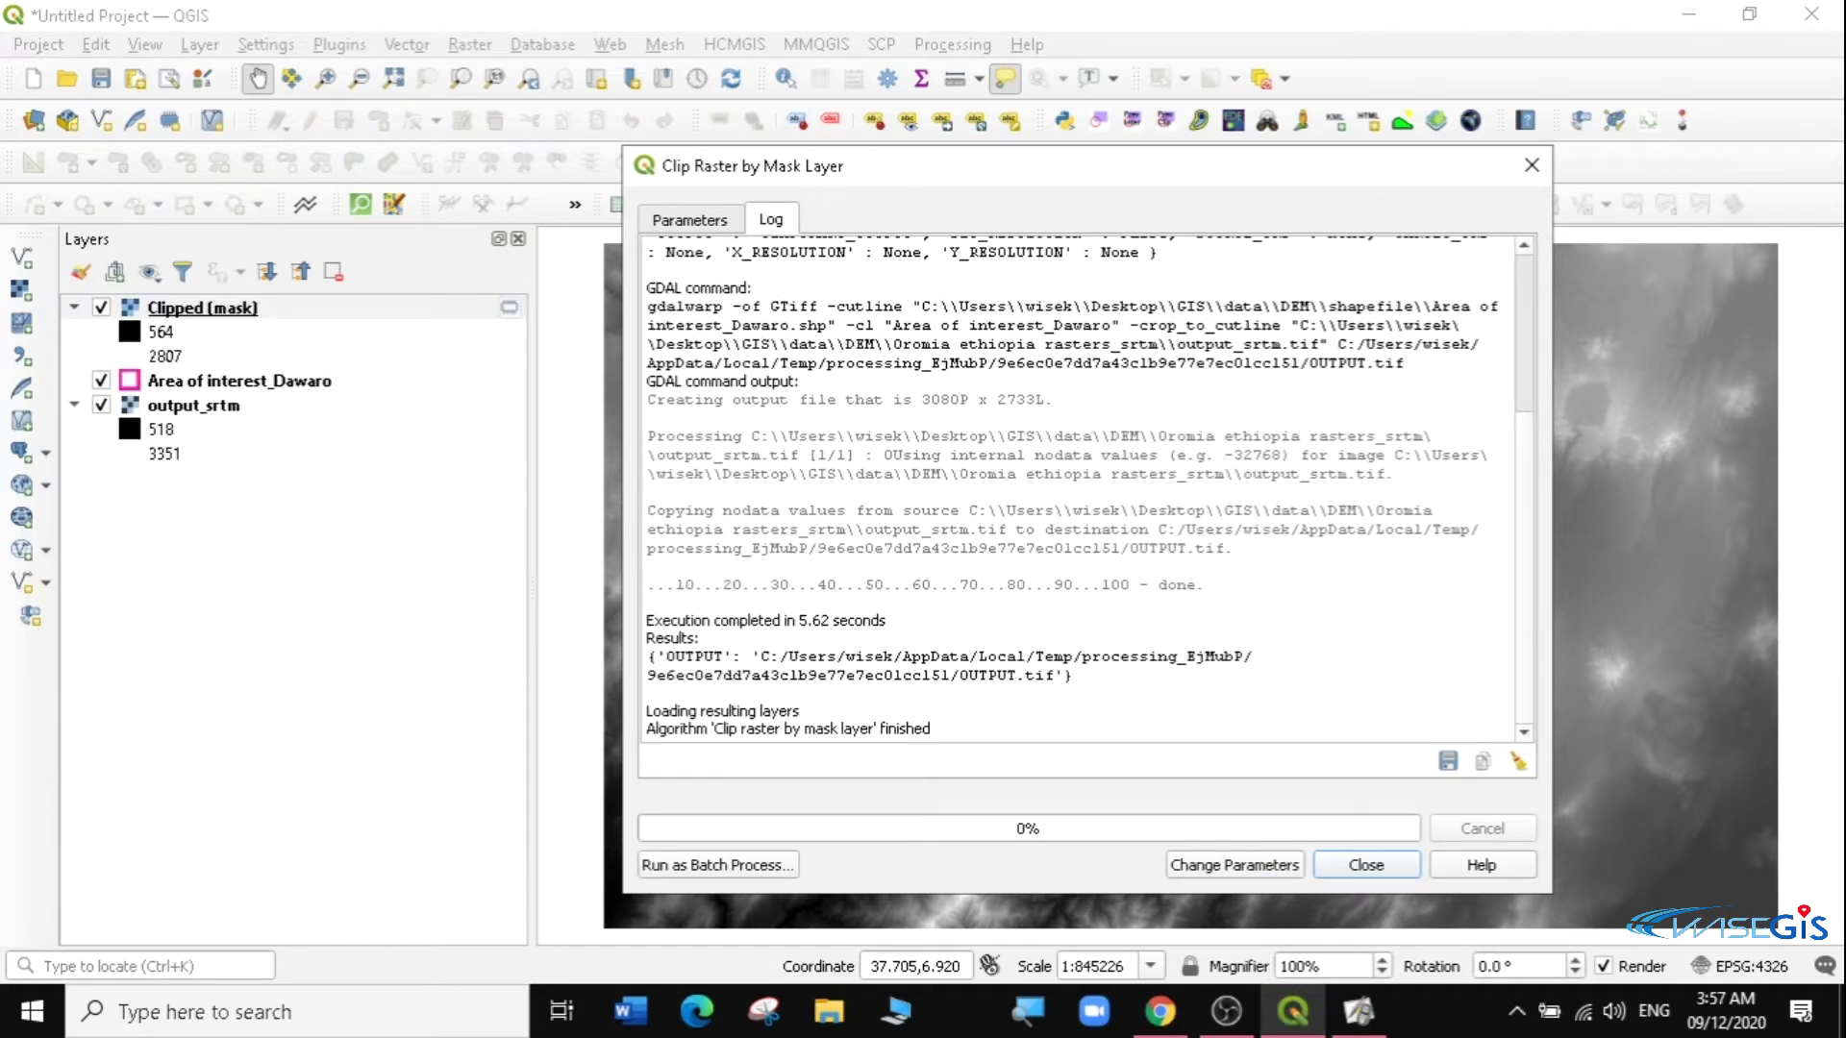
{"action": "left_click_drag", "start_coordinate": [932, 729], "coordinate": [692, 729]}
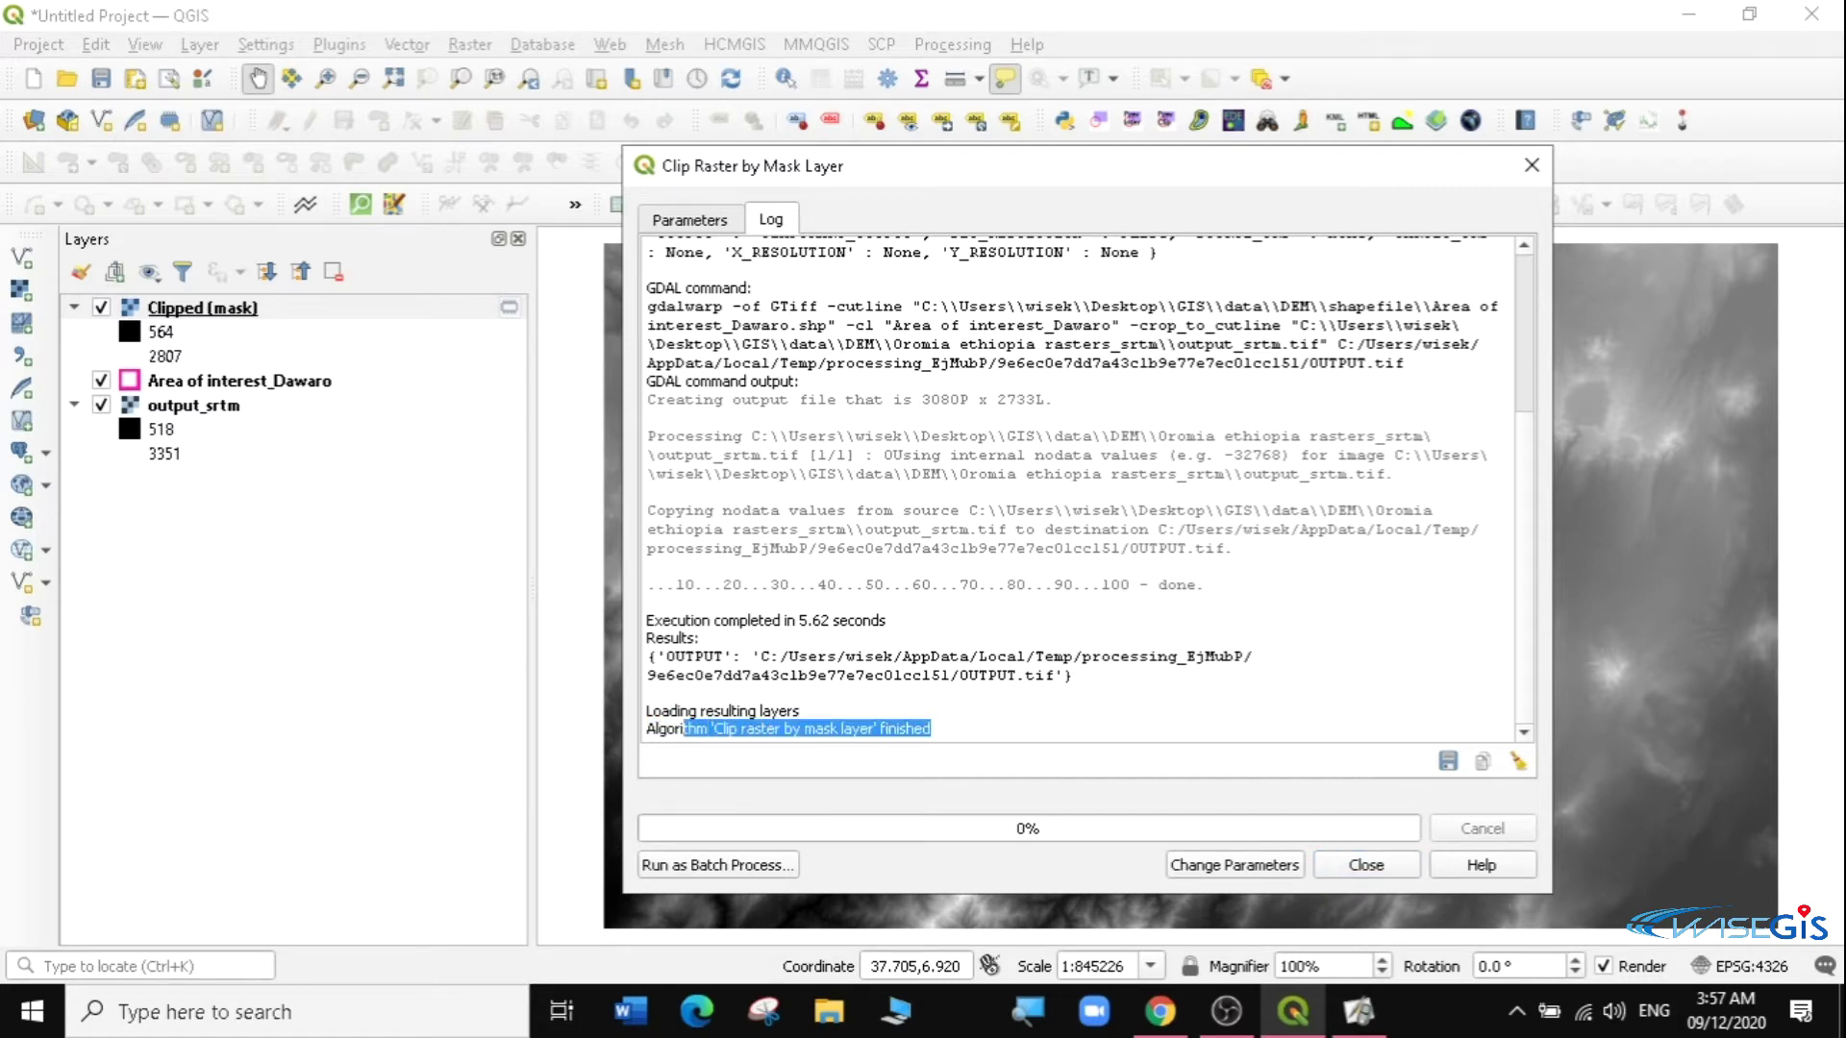
{"action": "left_click", "coordinate": [1372, 866]}
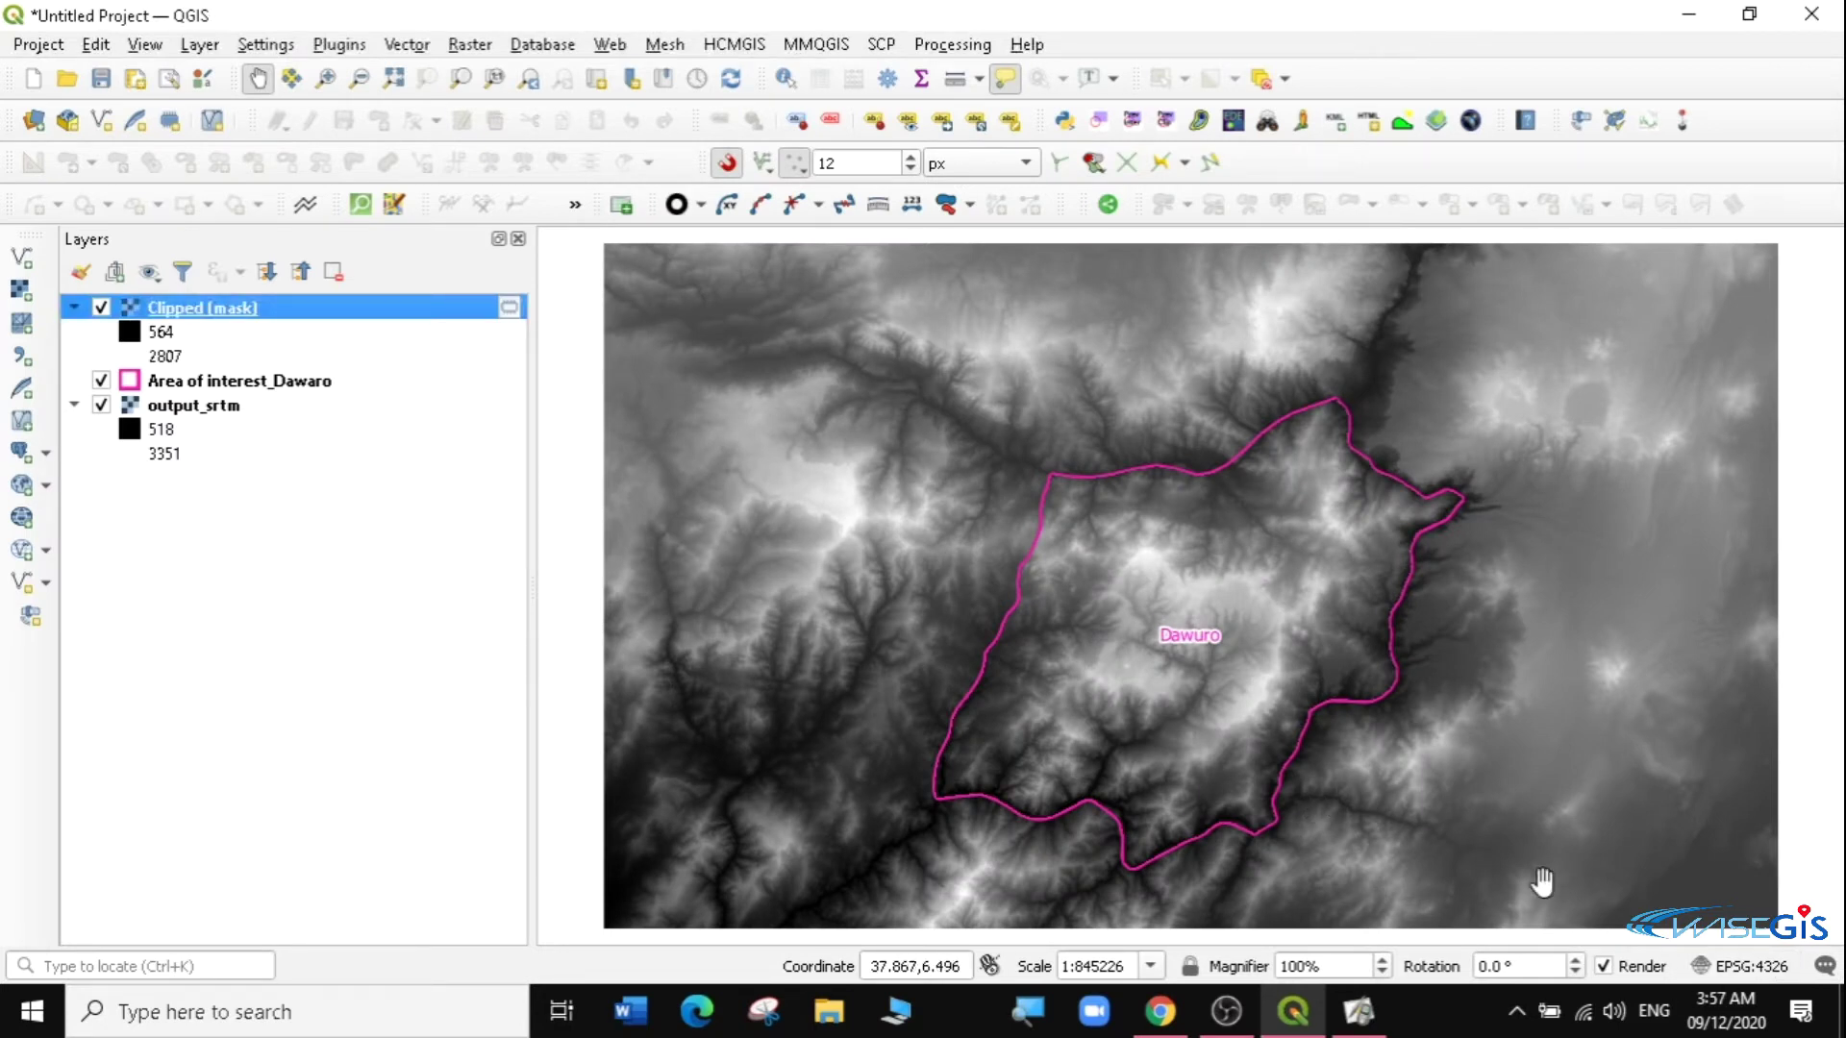
Hide the output_srtm layer and examine the Clipped (mask) raster at its full extent.
{"action": "left_click", "coordinate": [101, 405]}
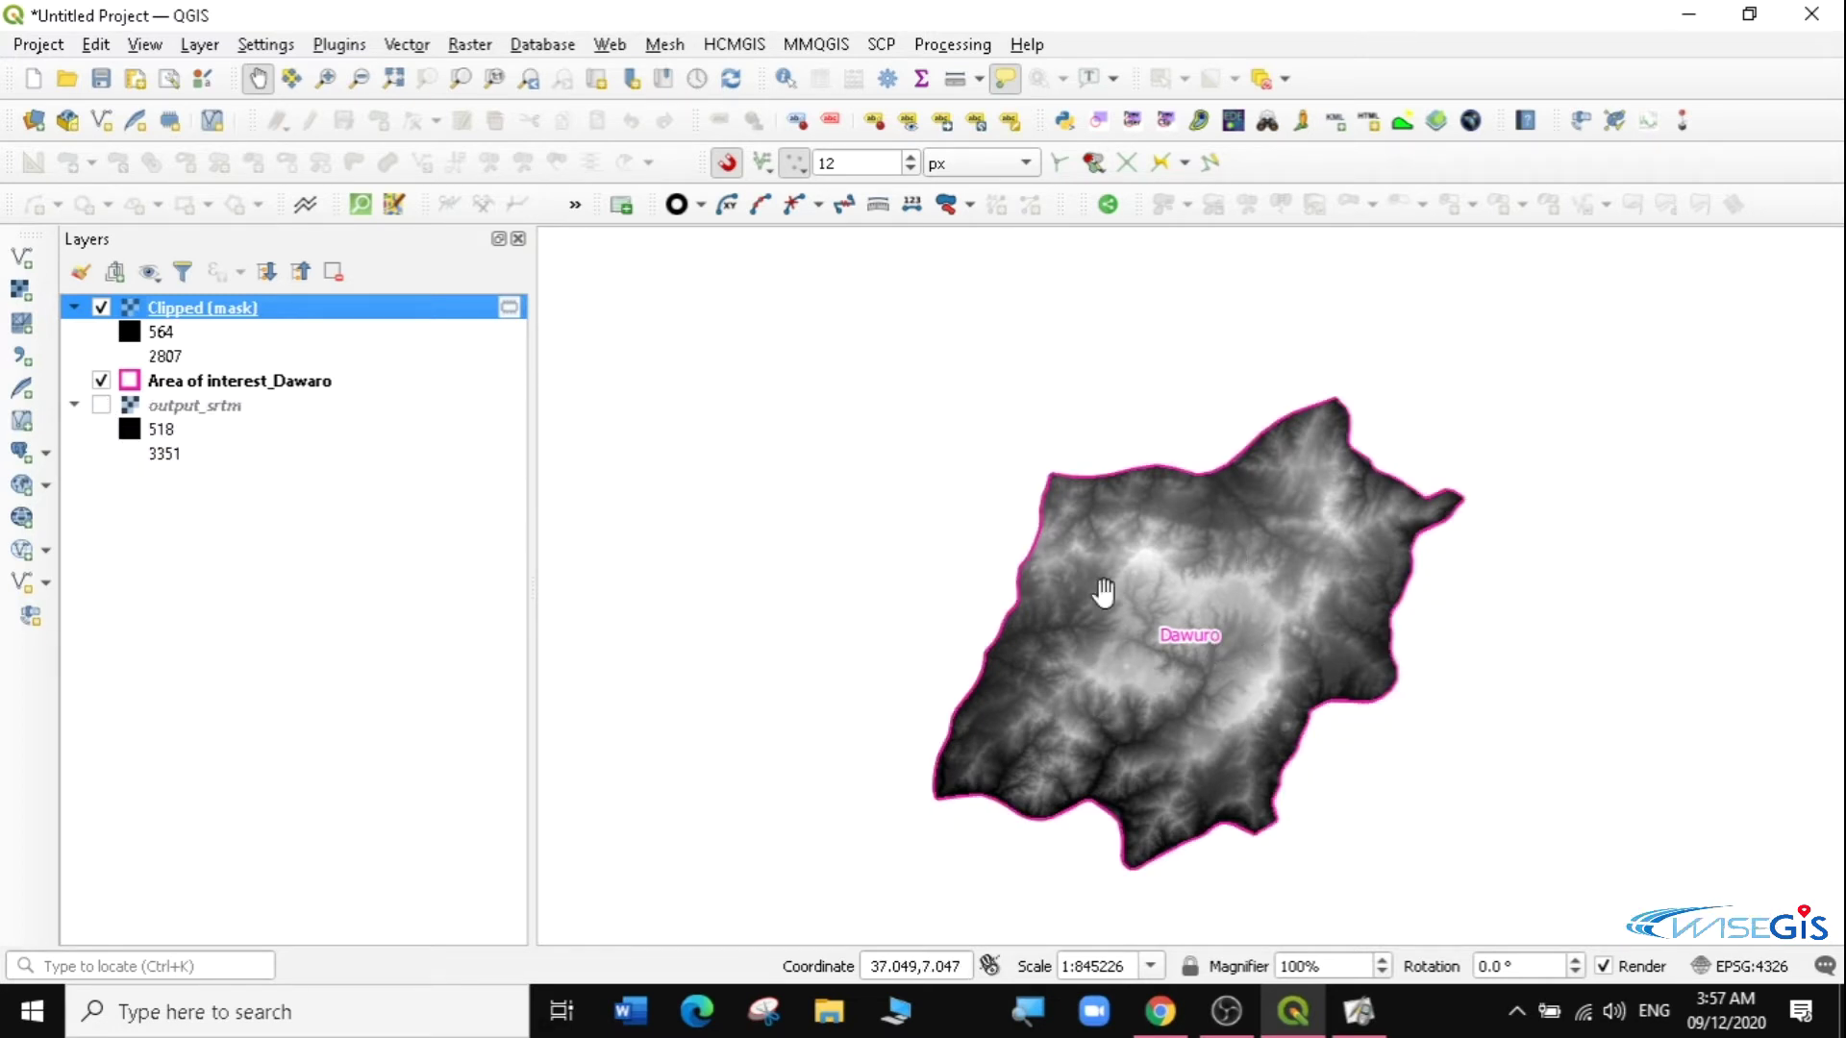
{"action": "right_click", "coordinate": [180, 301]}
{"action": "left_click", "coordinate": [258, 318]}
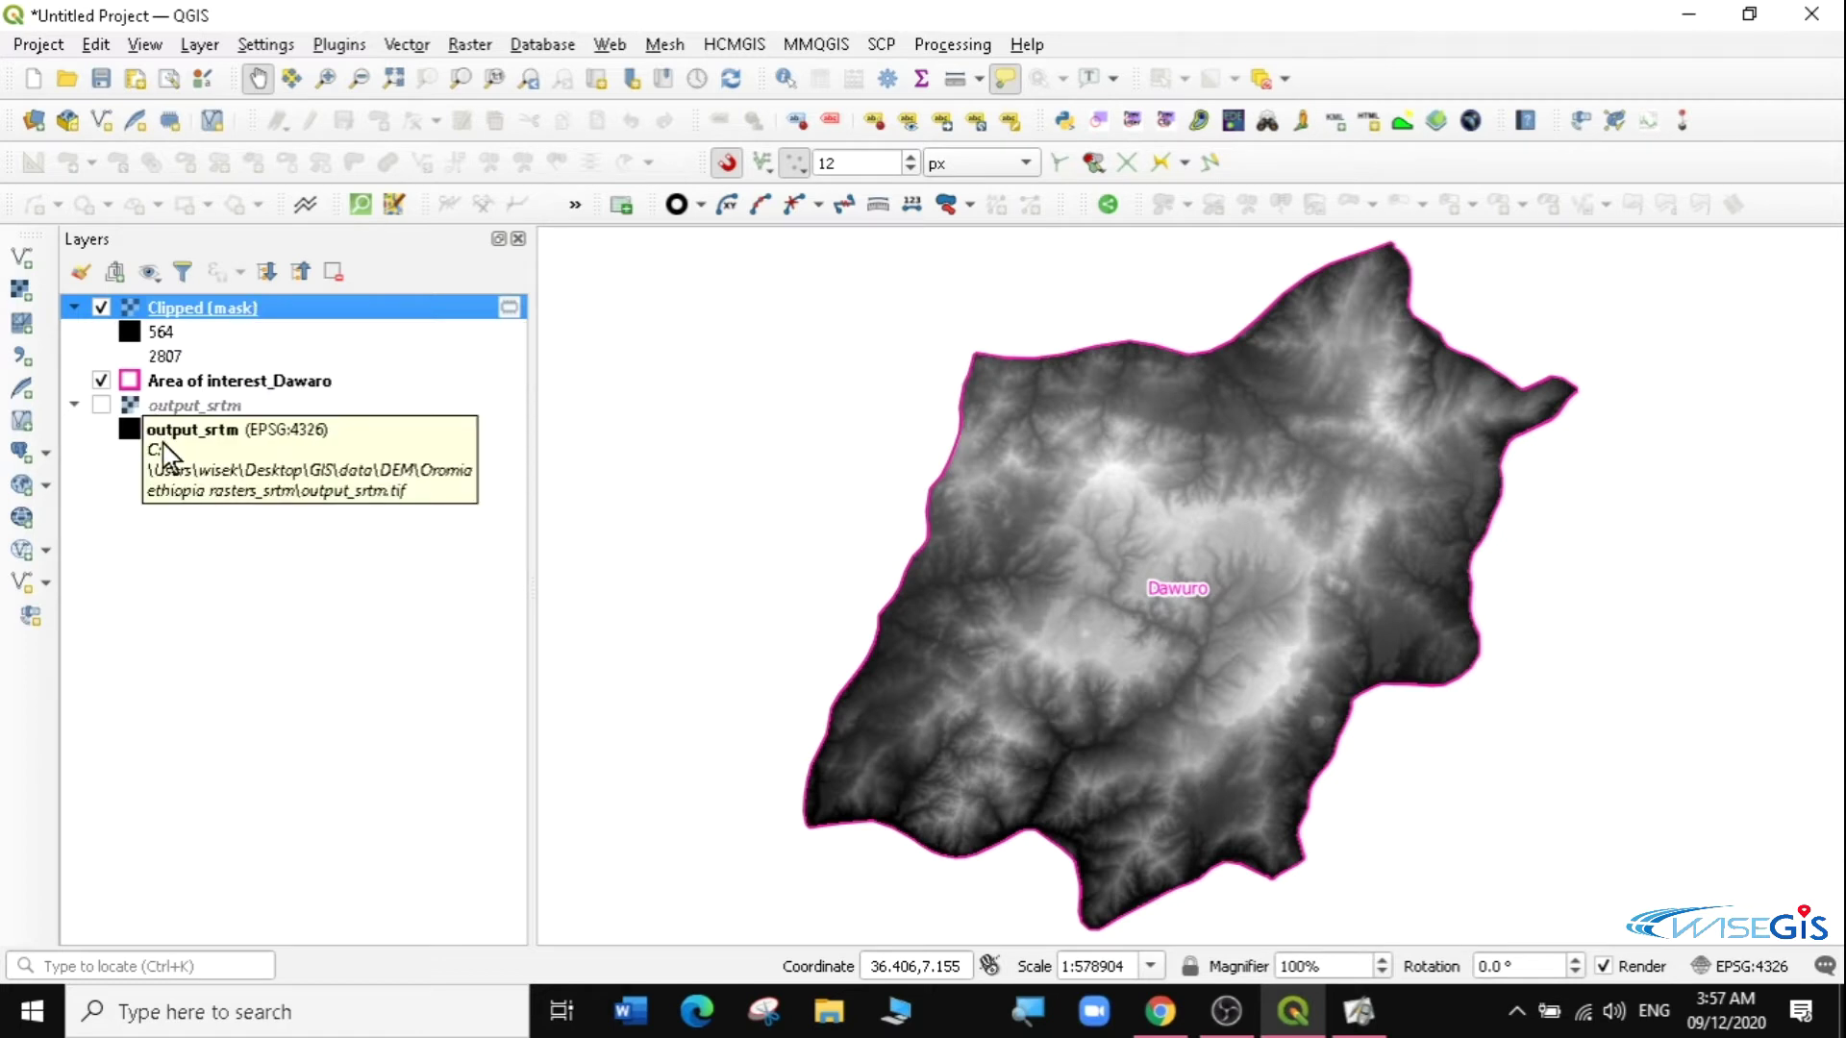
Hide the Clipped (mask) and Area of interest_Dawaro layers and show the output_srtm raster.
{"action": "left_click", "coordinate": [100, 307]}
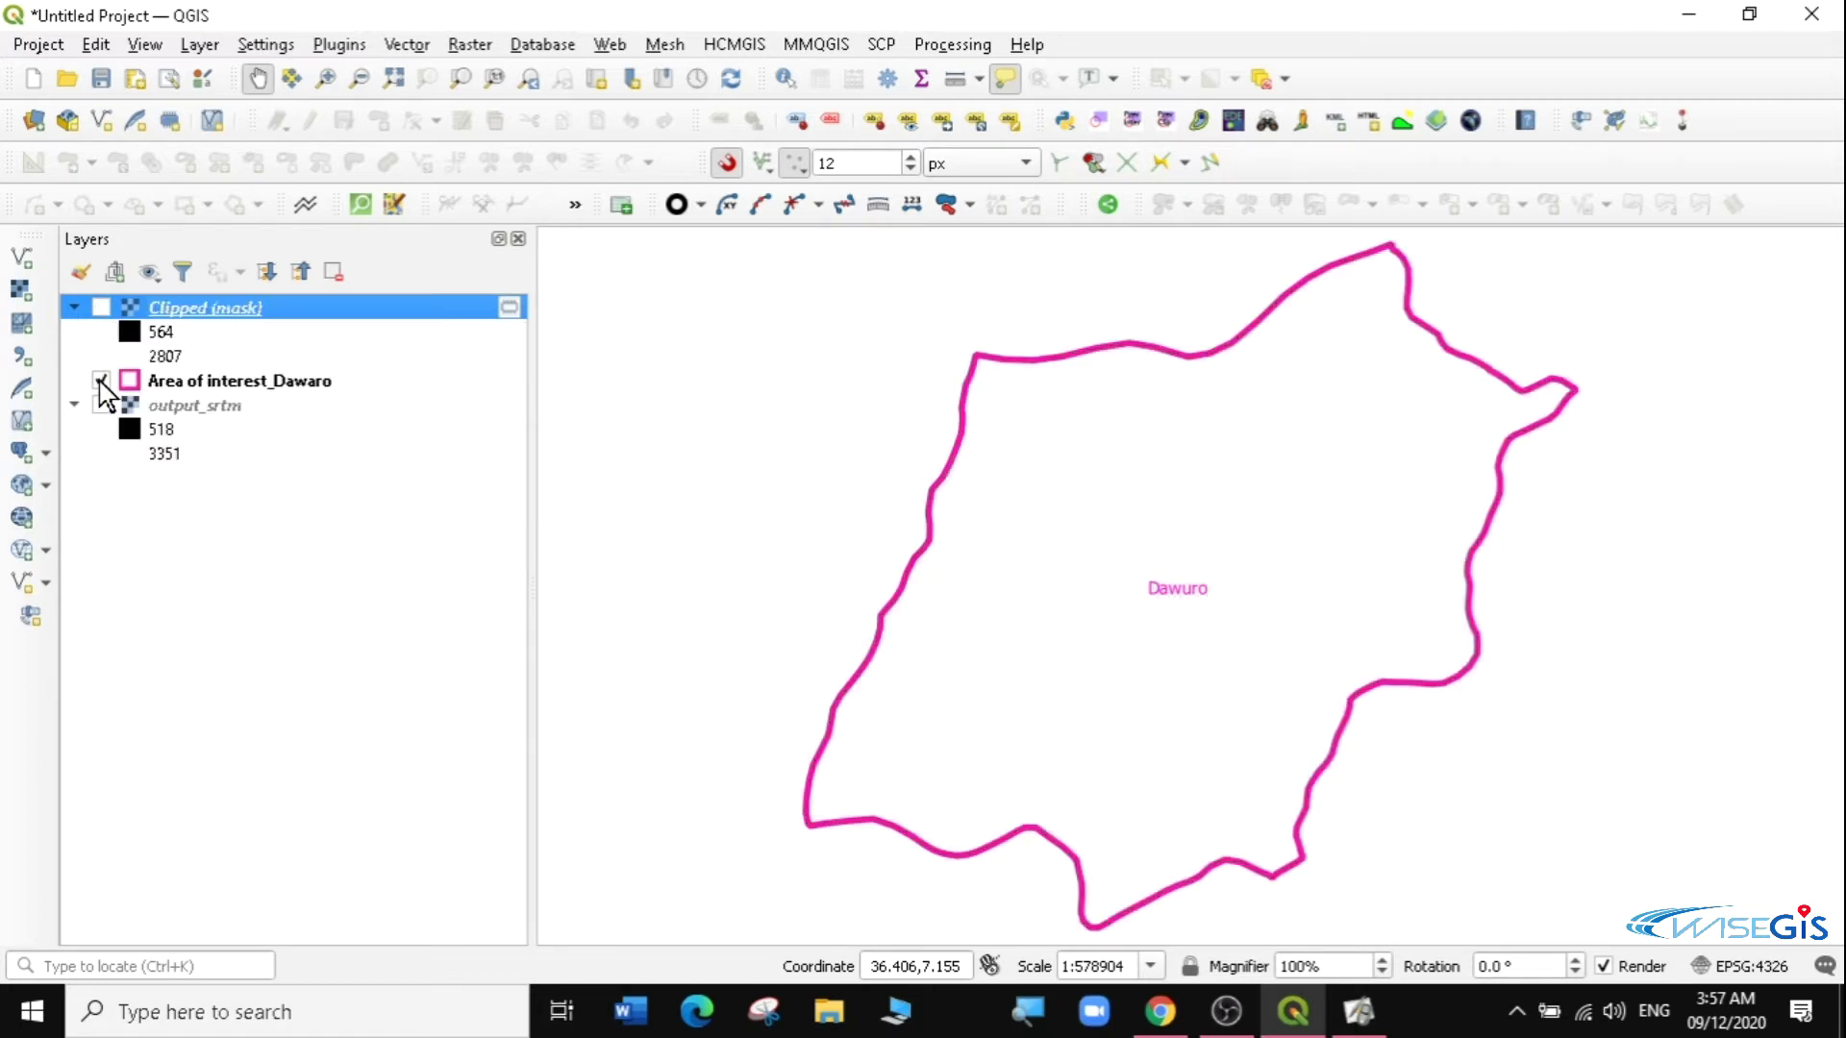
{"action": "left_click", "coordinate": [101, 404]}
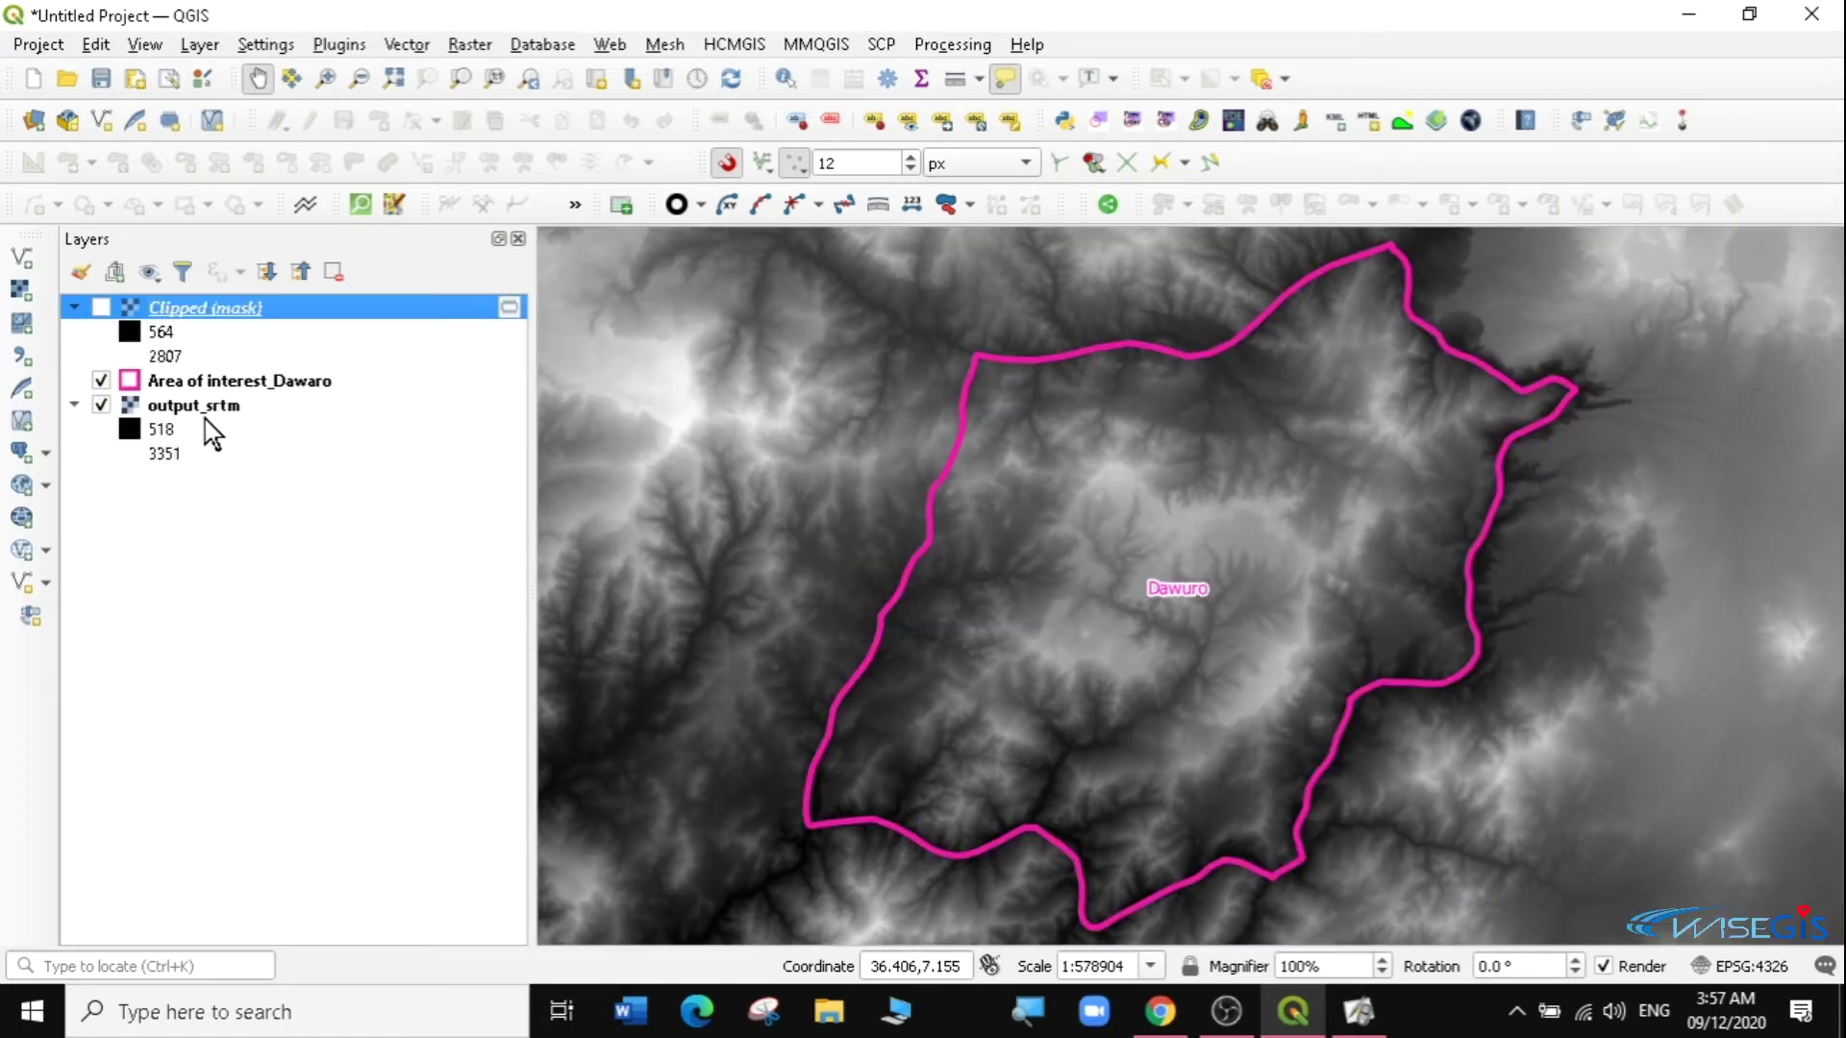
{"action": "left_click", "coordinate": [101, 382]}
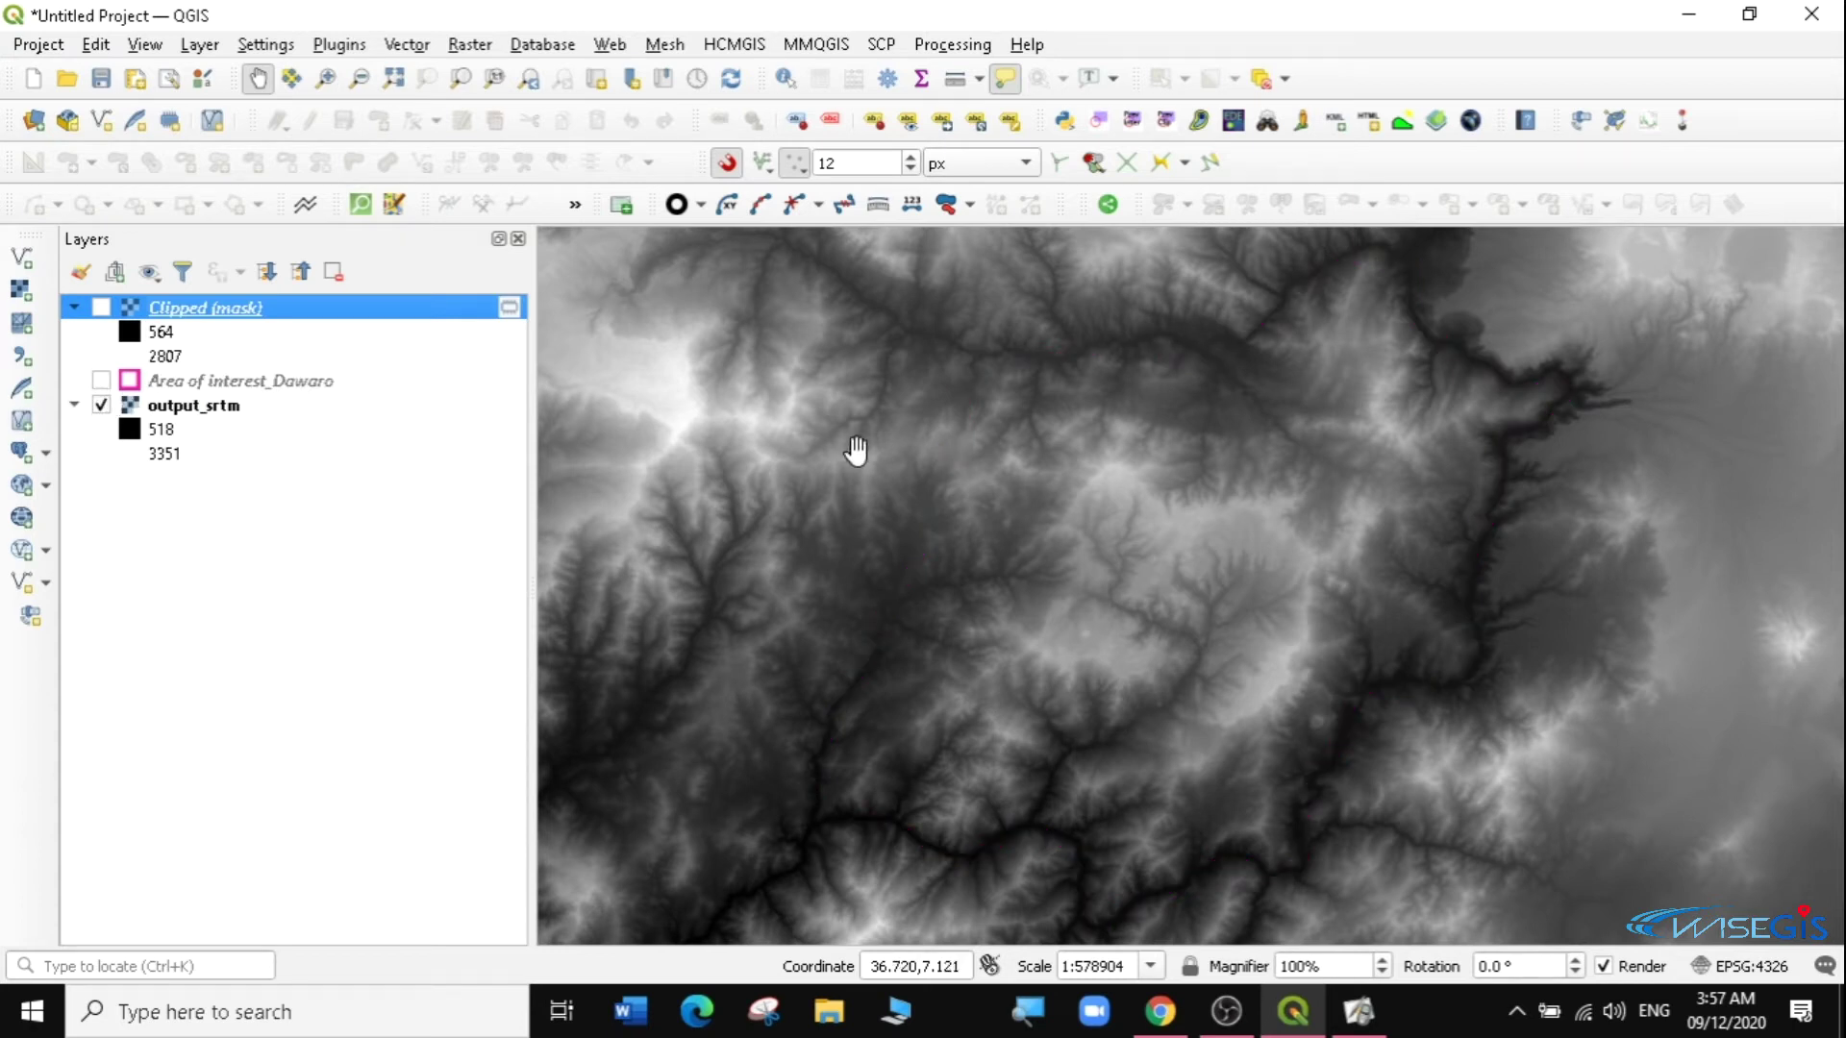
Set up Clip Raster by Extent with output_srtm as the input layer, framing the raster's southwestern part on the map.
{"action": "left_click_drag", "start_coordinate": [1043, 438], "coordinate": [1194, 532]}
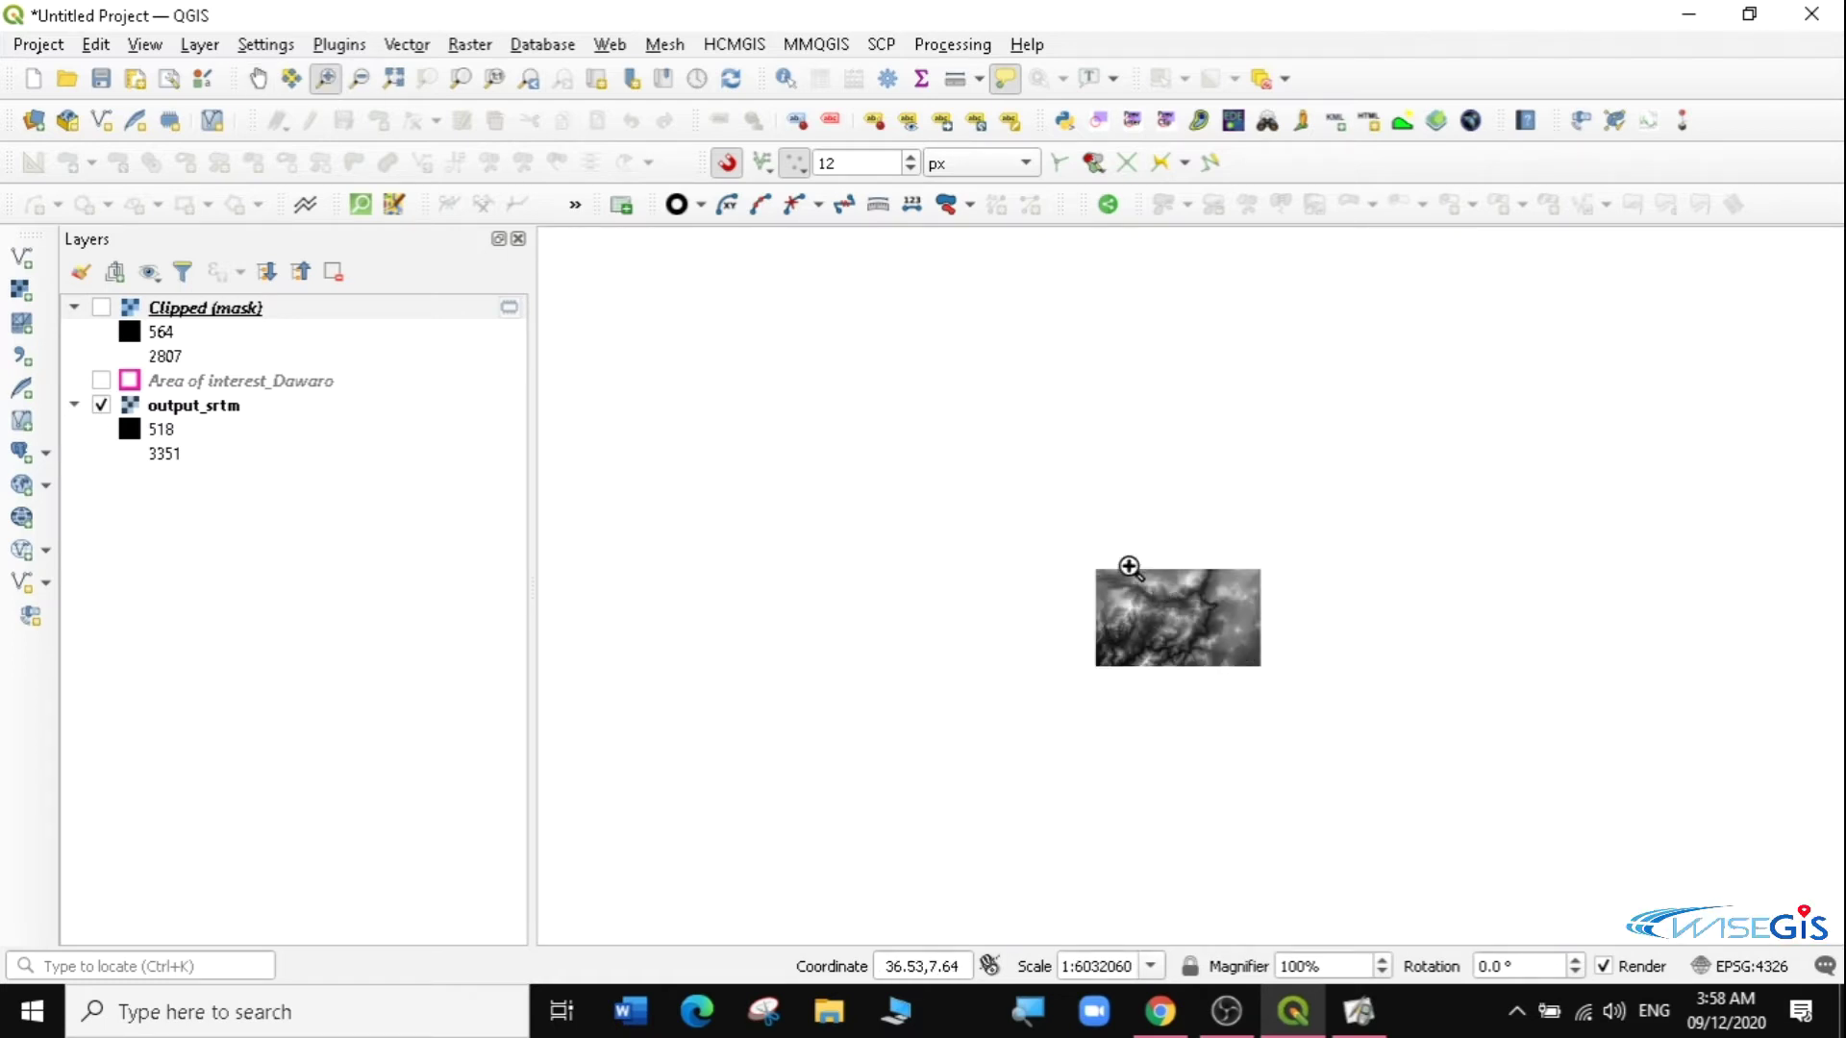
{"action": "left_click_drag", "start_coordinate": [1105, 565], "coordinate": [1303, 673]}
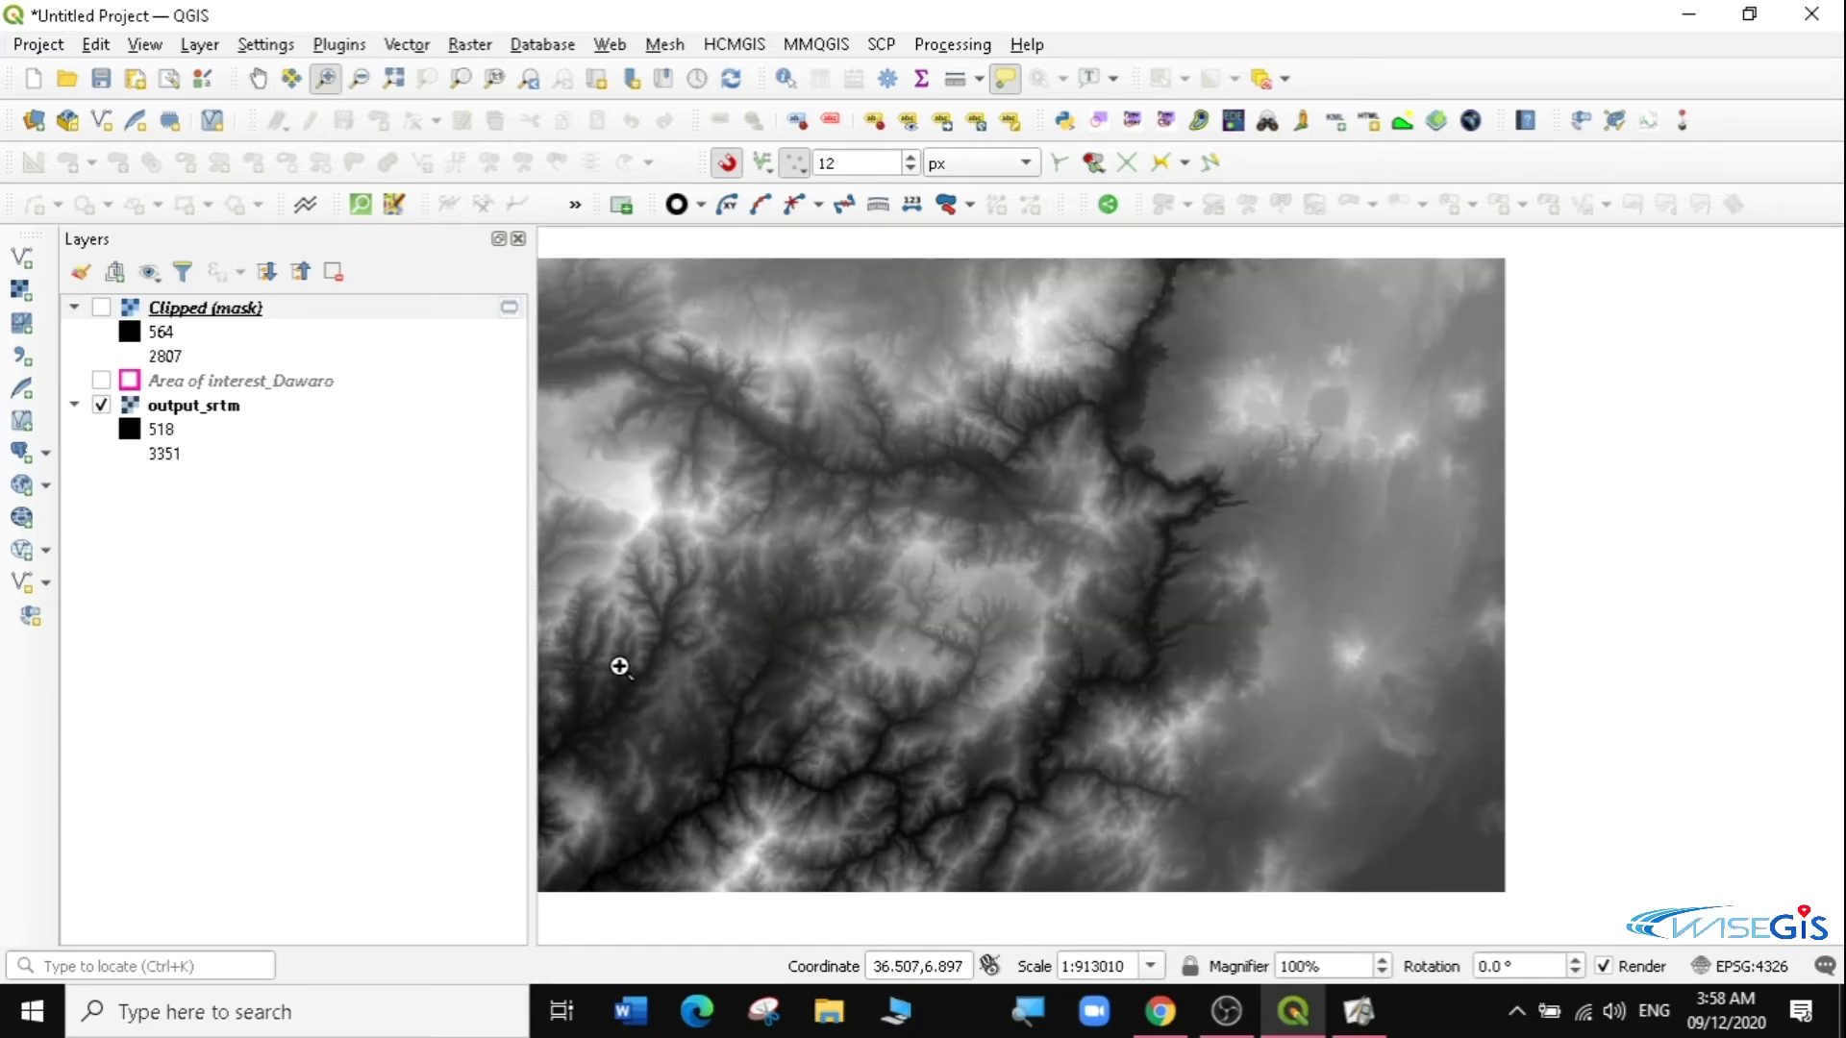
{"action": "left_click_drag", "start_coordinate": [609, 663], "coordinate": [873, 828]}
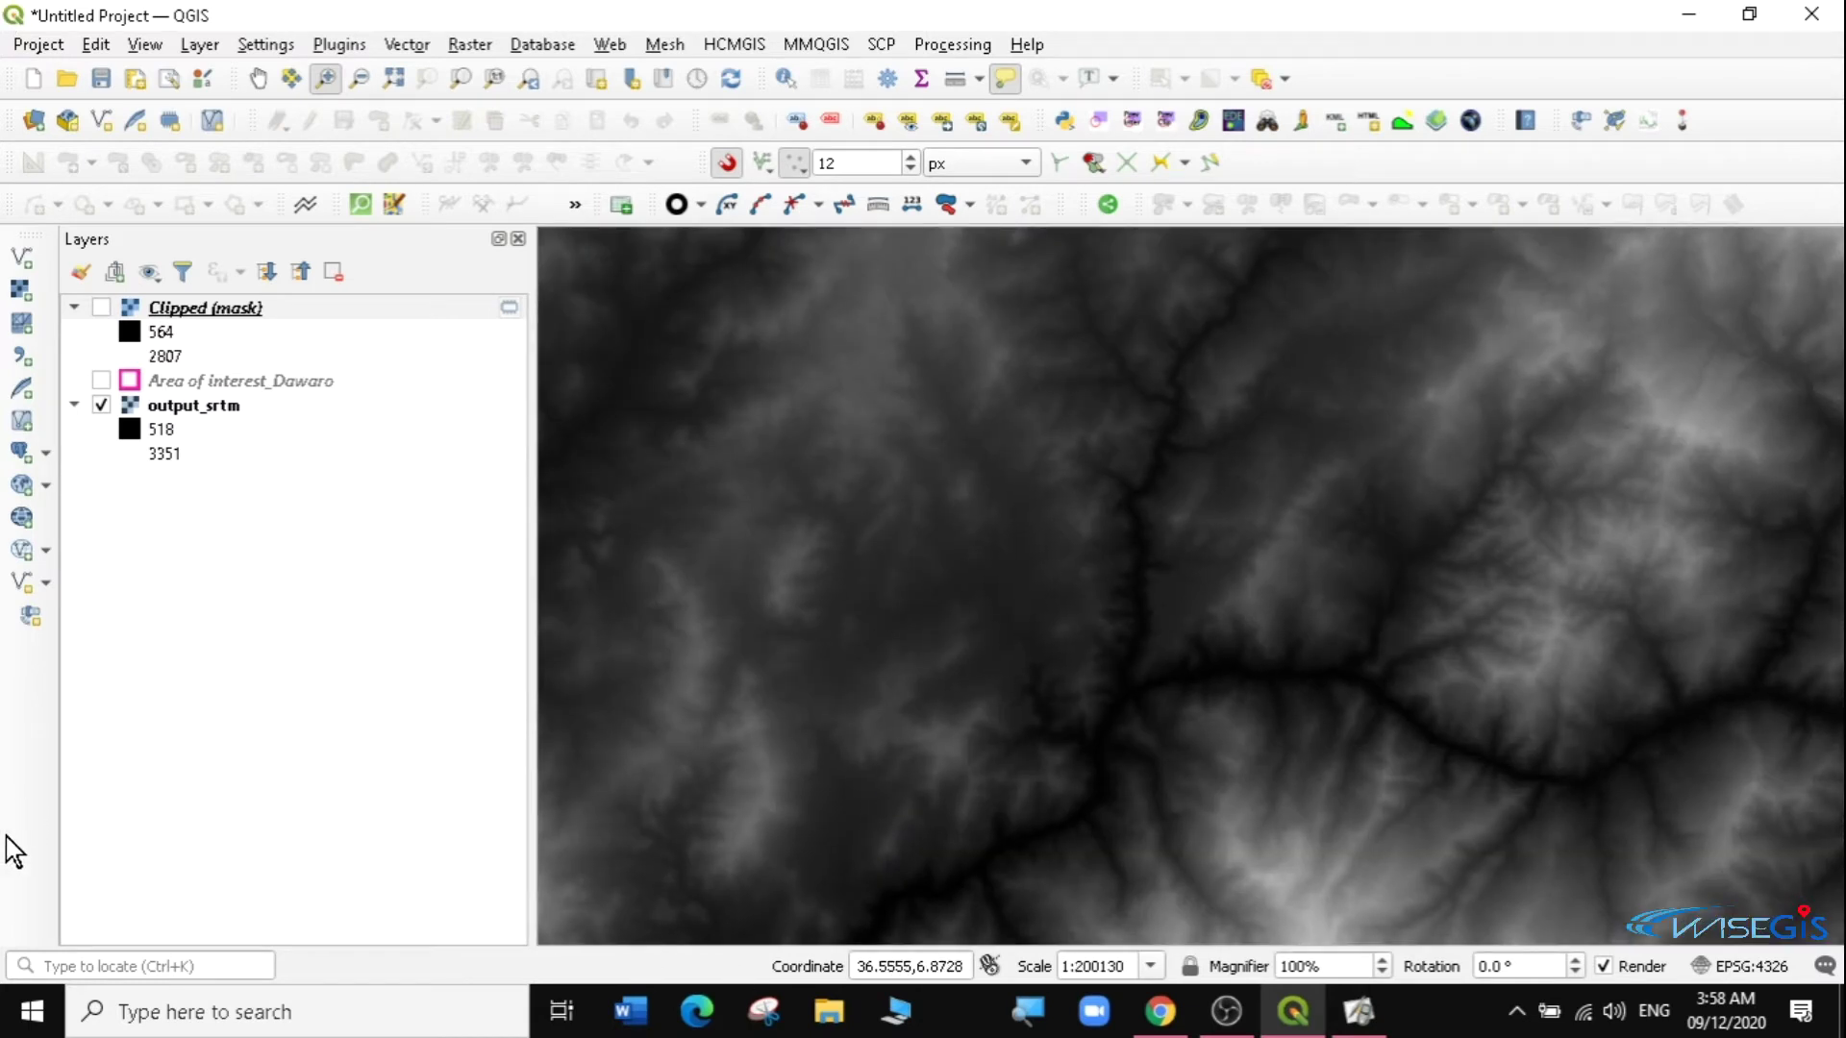
{"action": "left_click", "coordinate": [258, 78]}
{"action": "left_click_drag", "start_coordinate": [1404, 516], "coordinate": [1297, 555]}
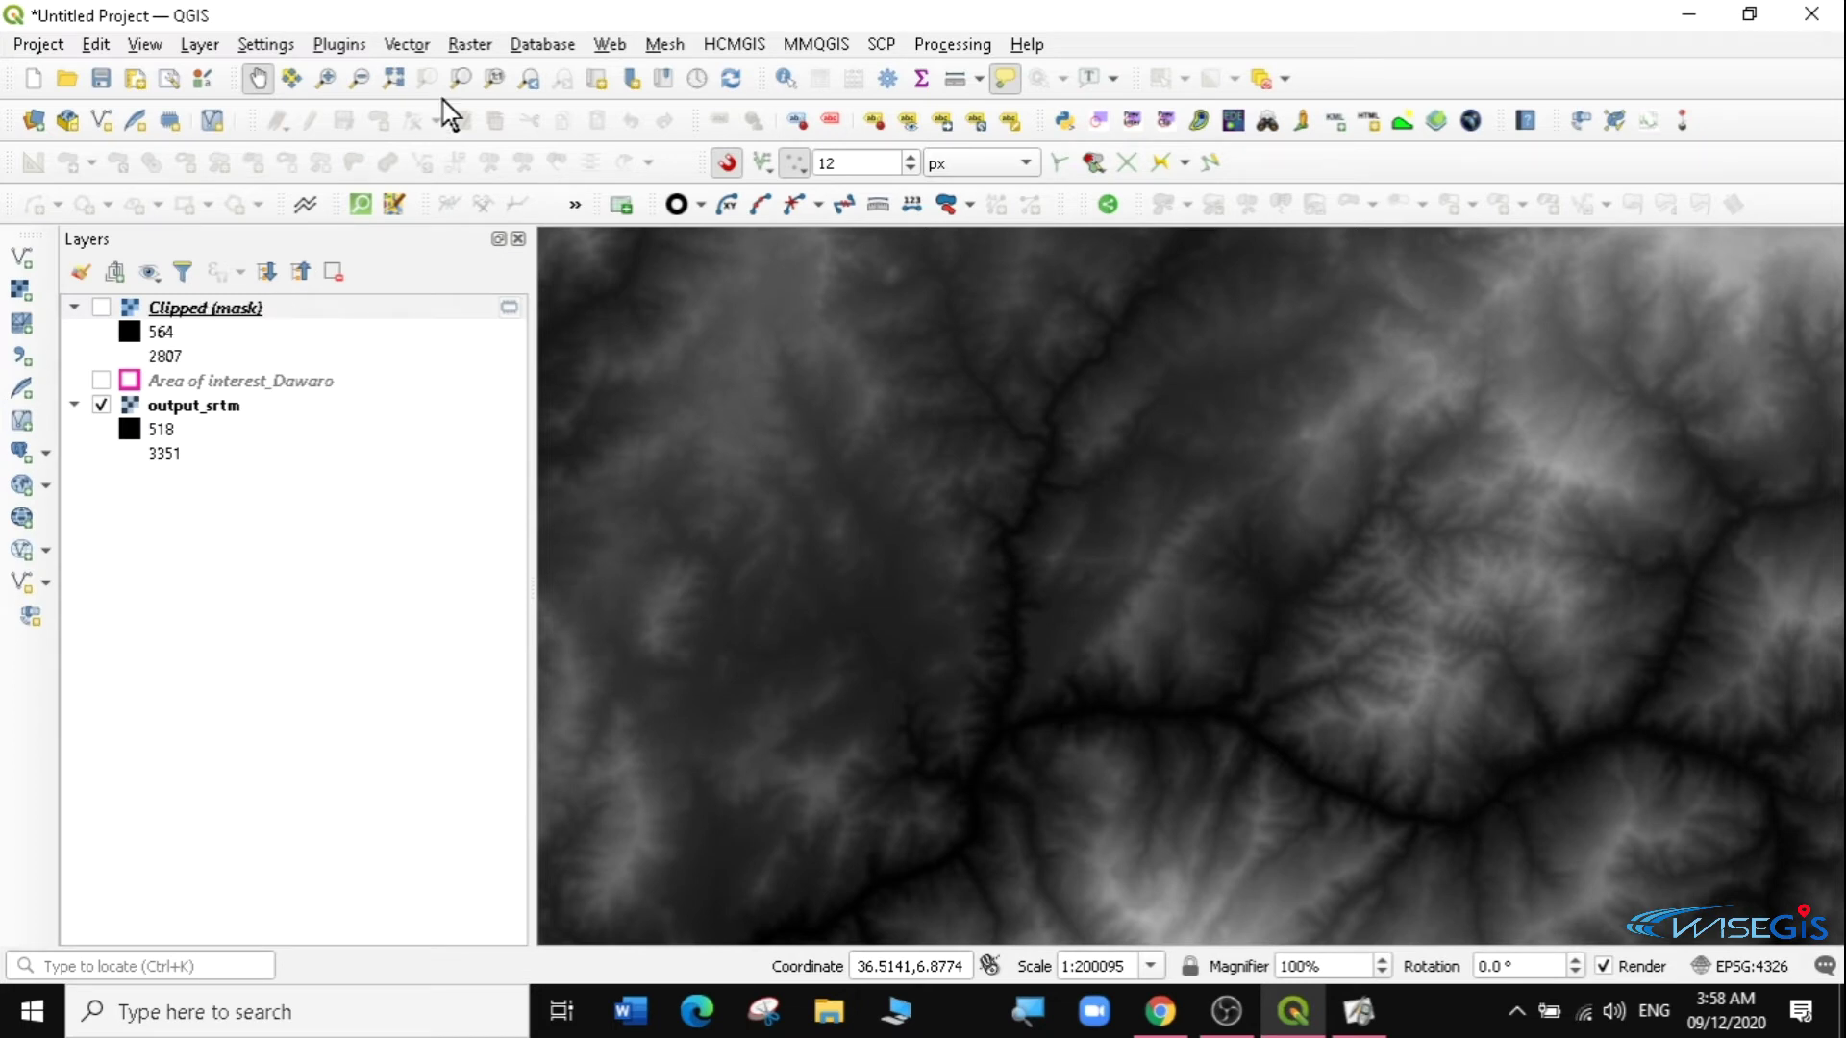
{"action": "left_click", "coordinate": [468, 44]}
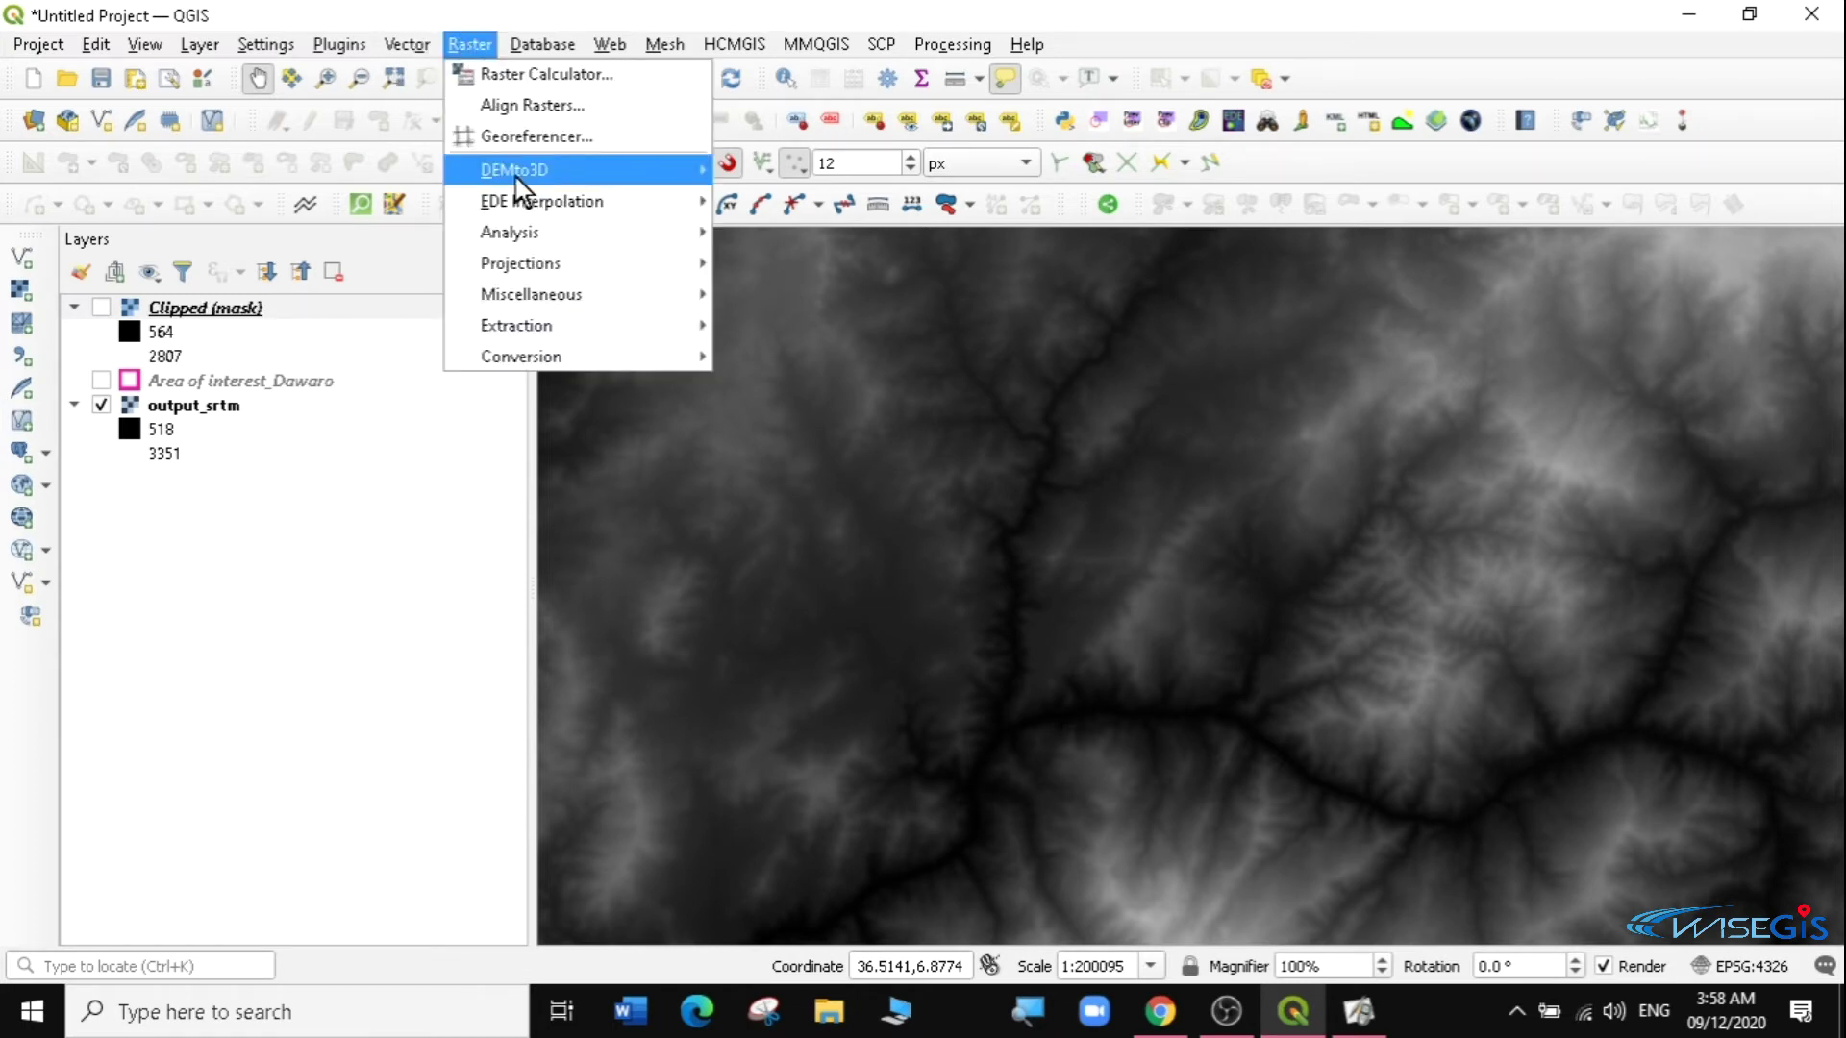
{"action": "mouse_move", "coordinate": [545, 323]}
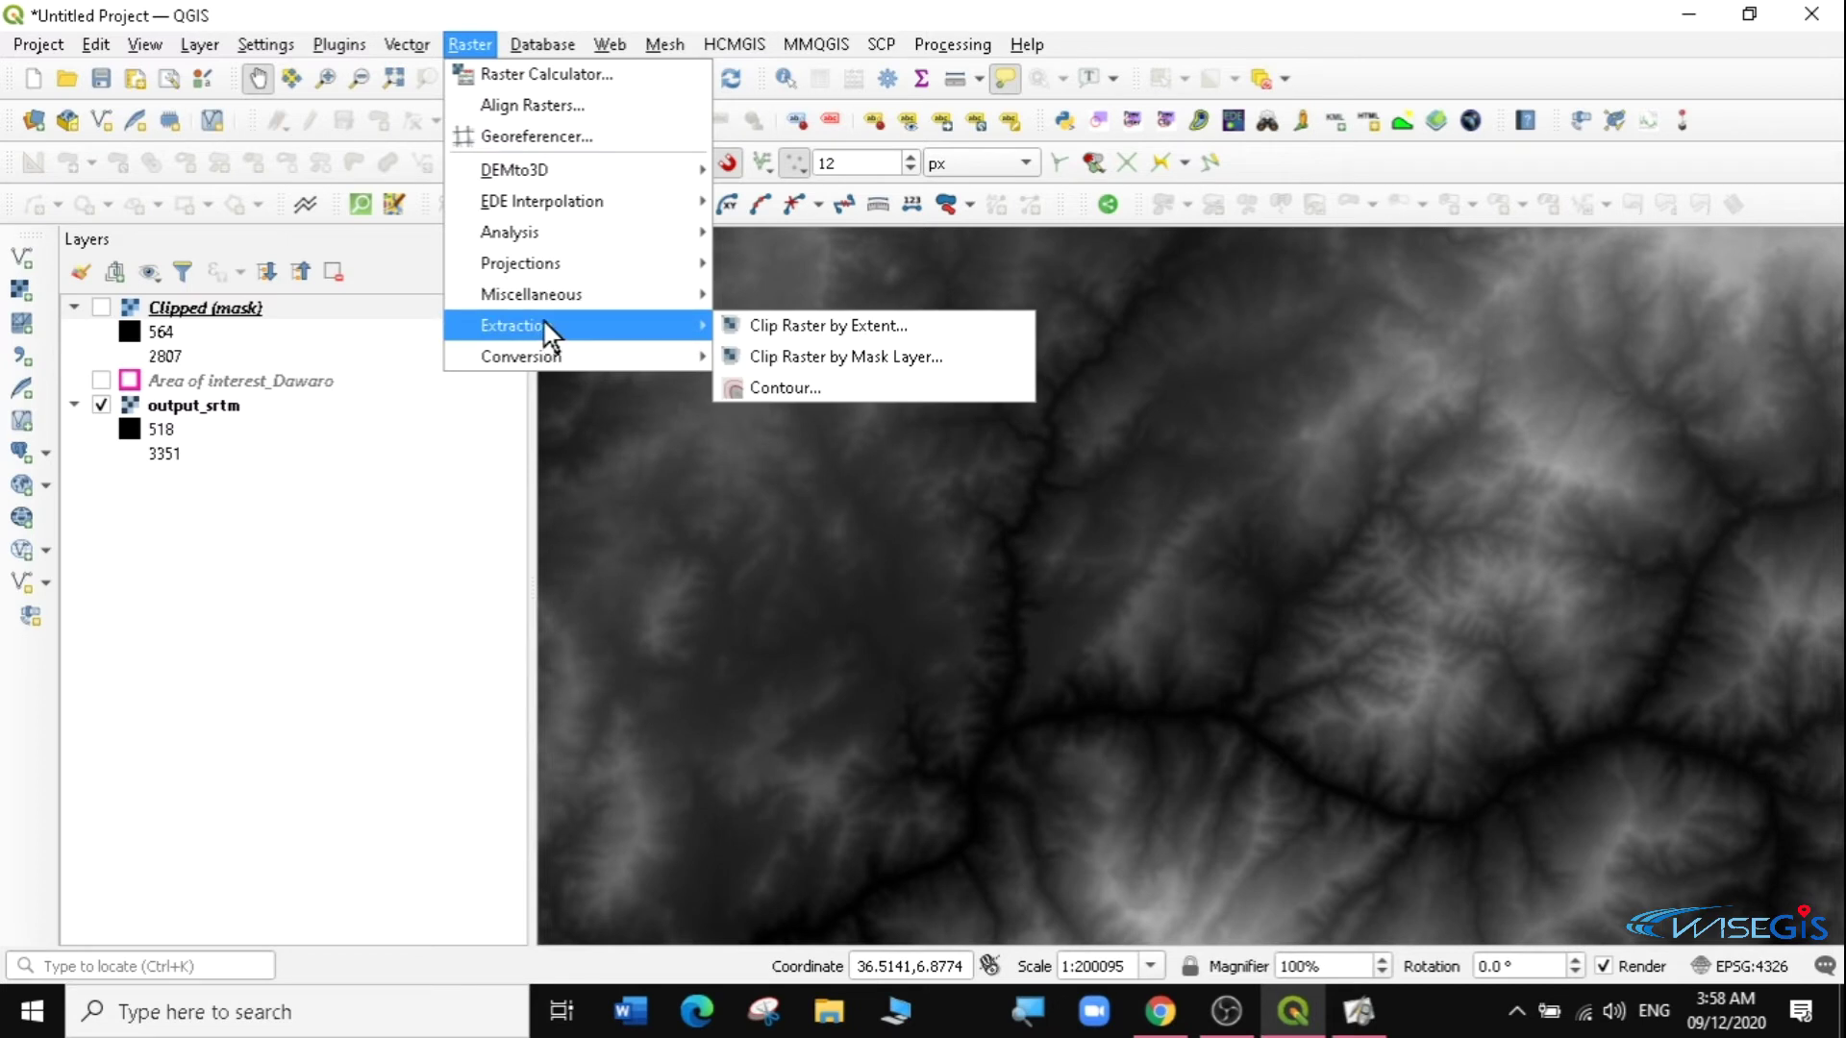
{"action": "left_click", "coordinate": [831, 325]}
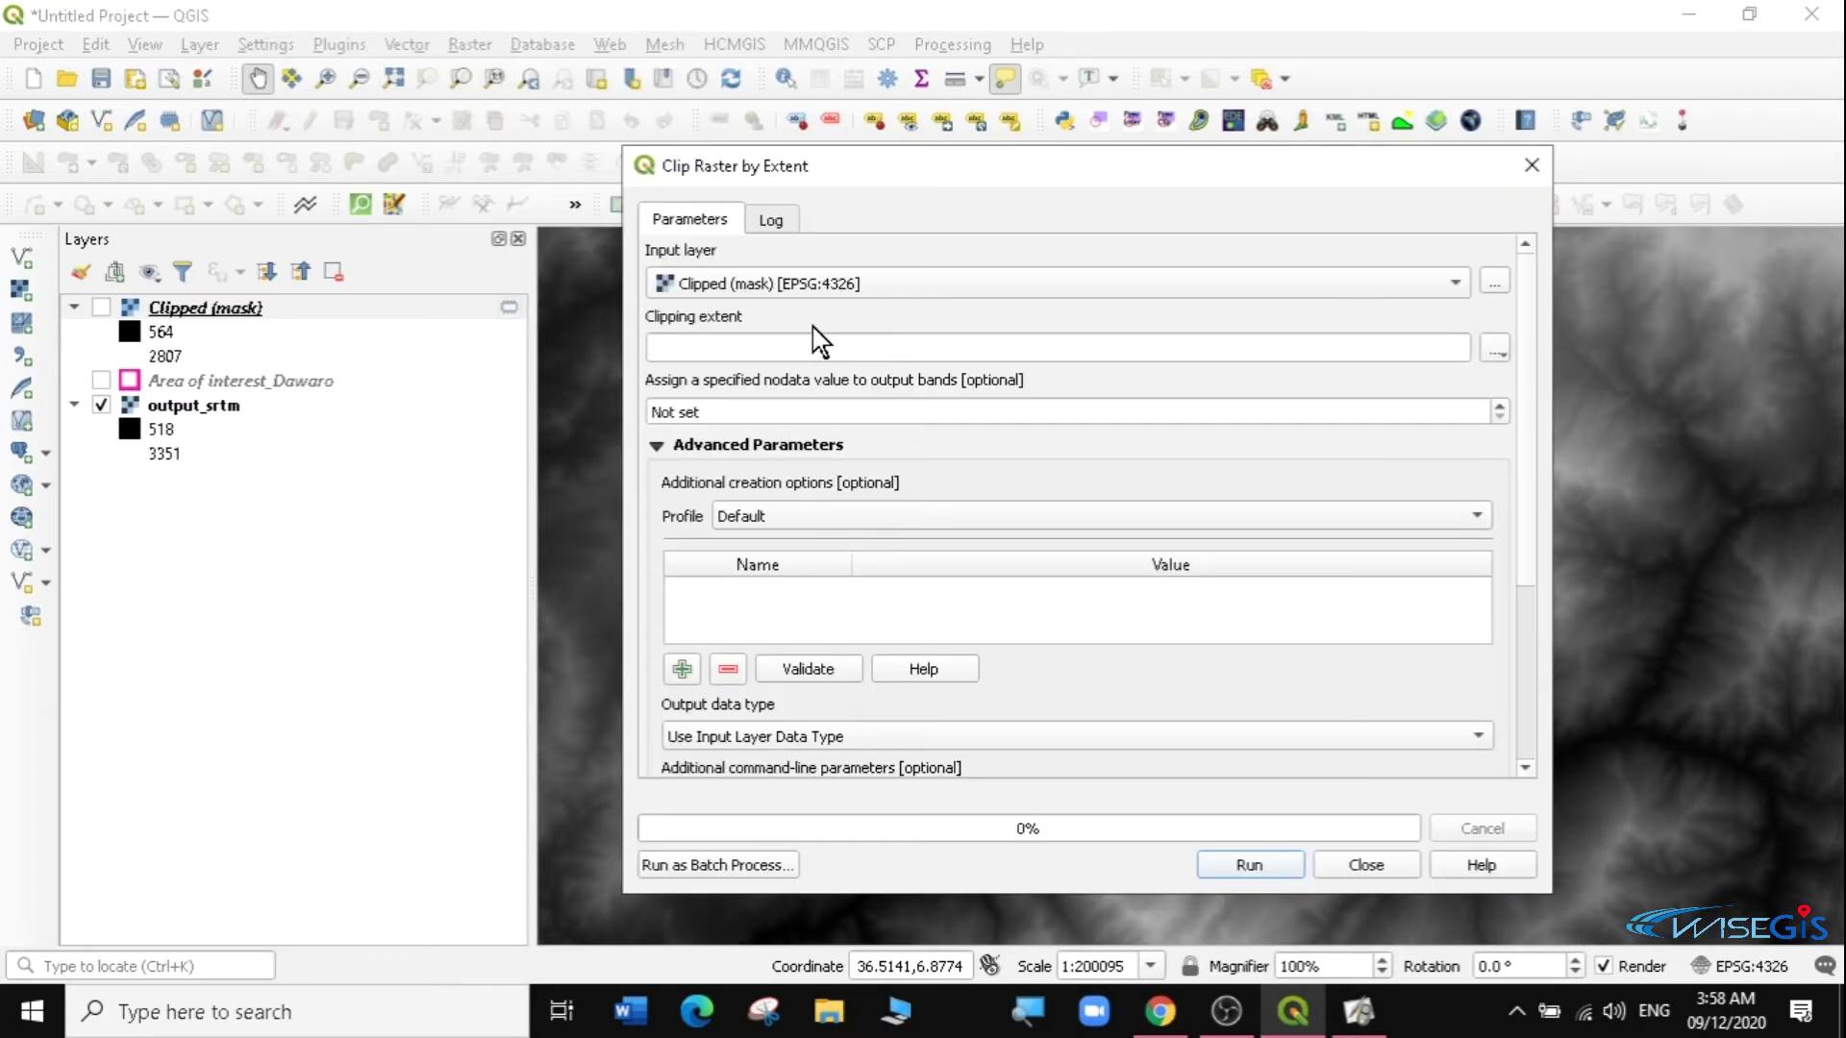
{"action": "left_click", "coordinate": [754, 286]}
{"action": "left_click", "coordinate": [713, 312]}
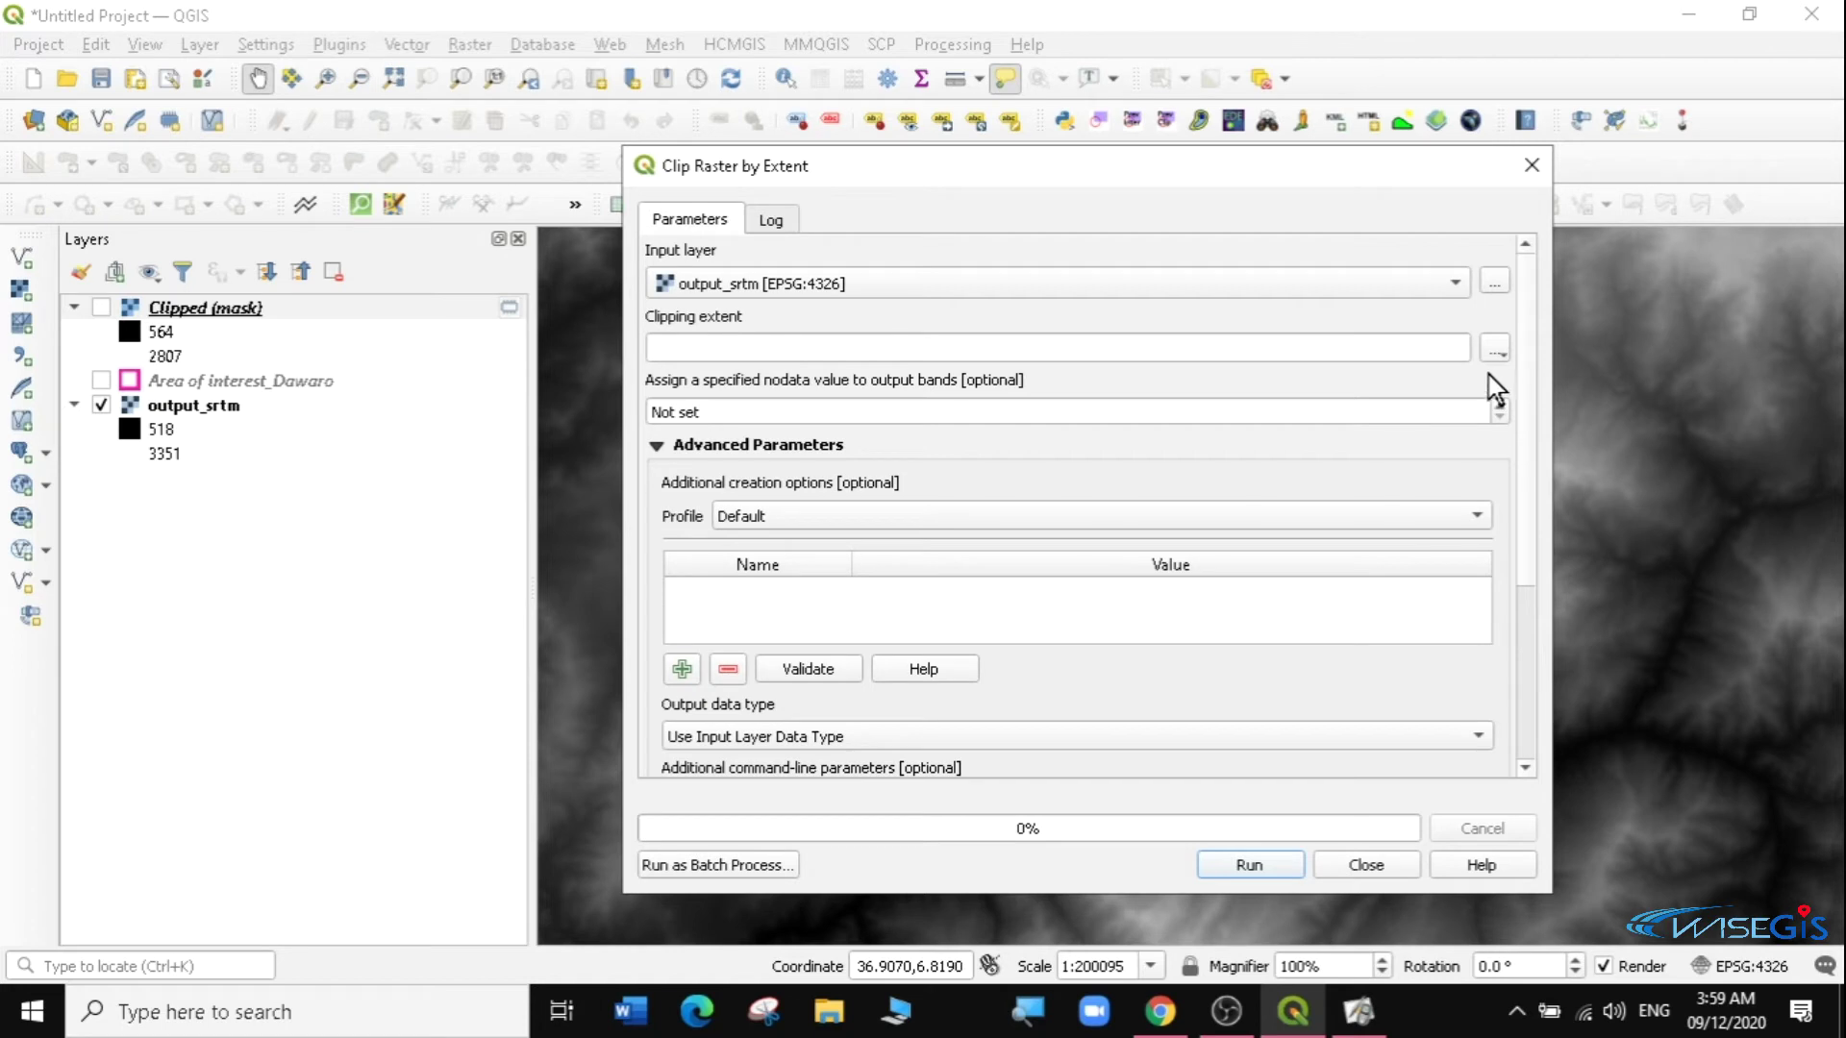
Draw the clipping extent on the canvas, covering about 36.568 to 36.991 in longitude and 6.633 to 6.880 in latitude.
{"action": "left_click", "coordinate": [1490, 352]}
{"action": "mouse_move", "coordinate": [1562, 375]}
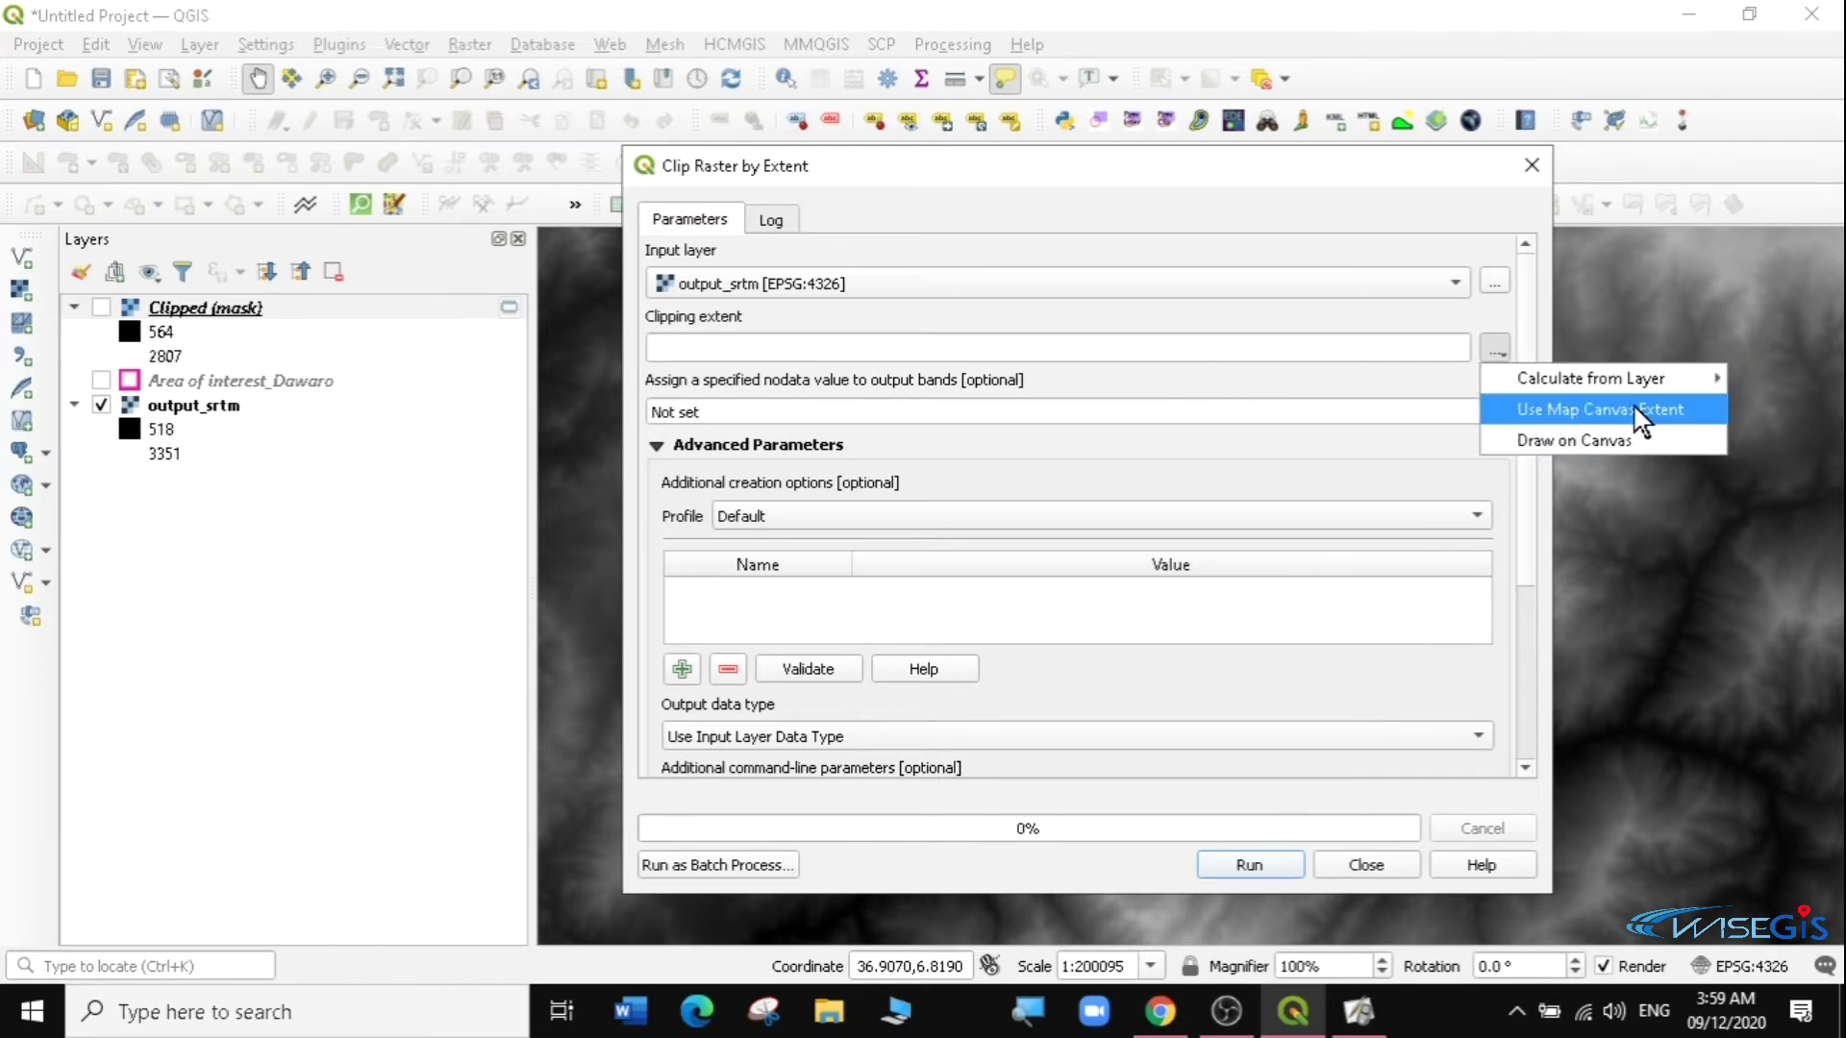
{"action": "left_click", "coordinate": [1567, 440]}
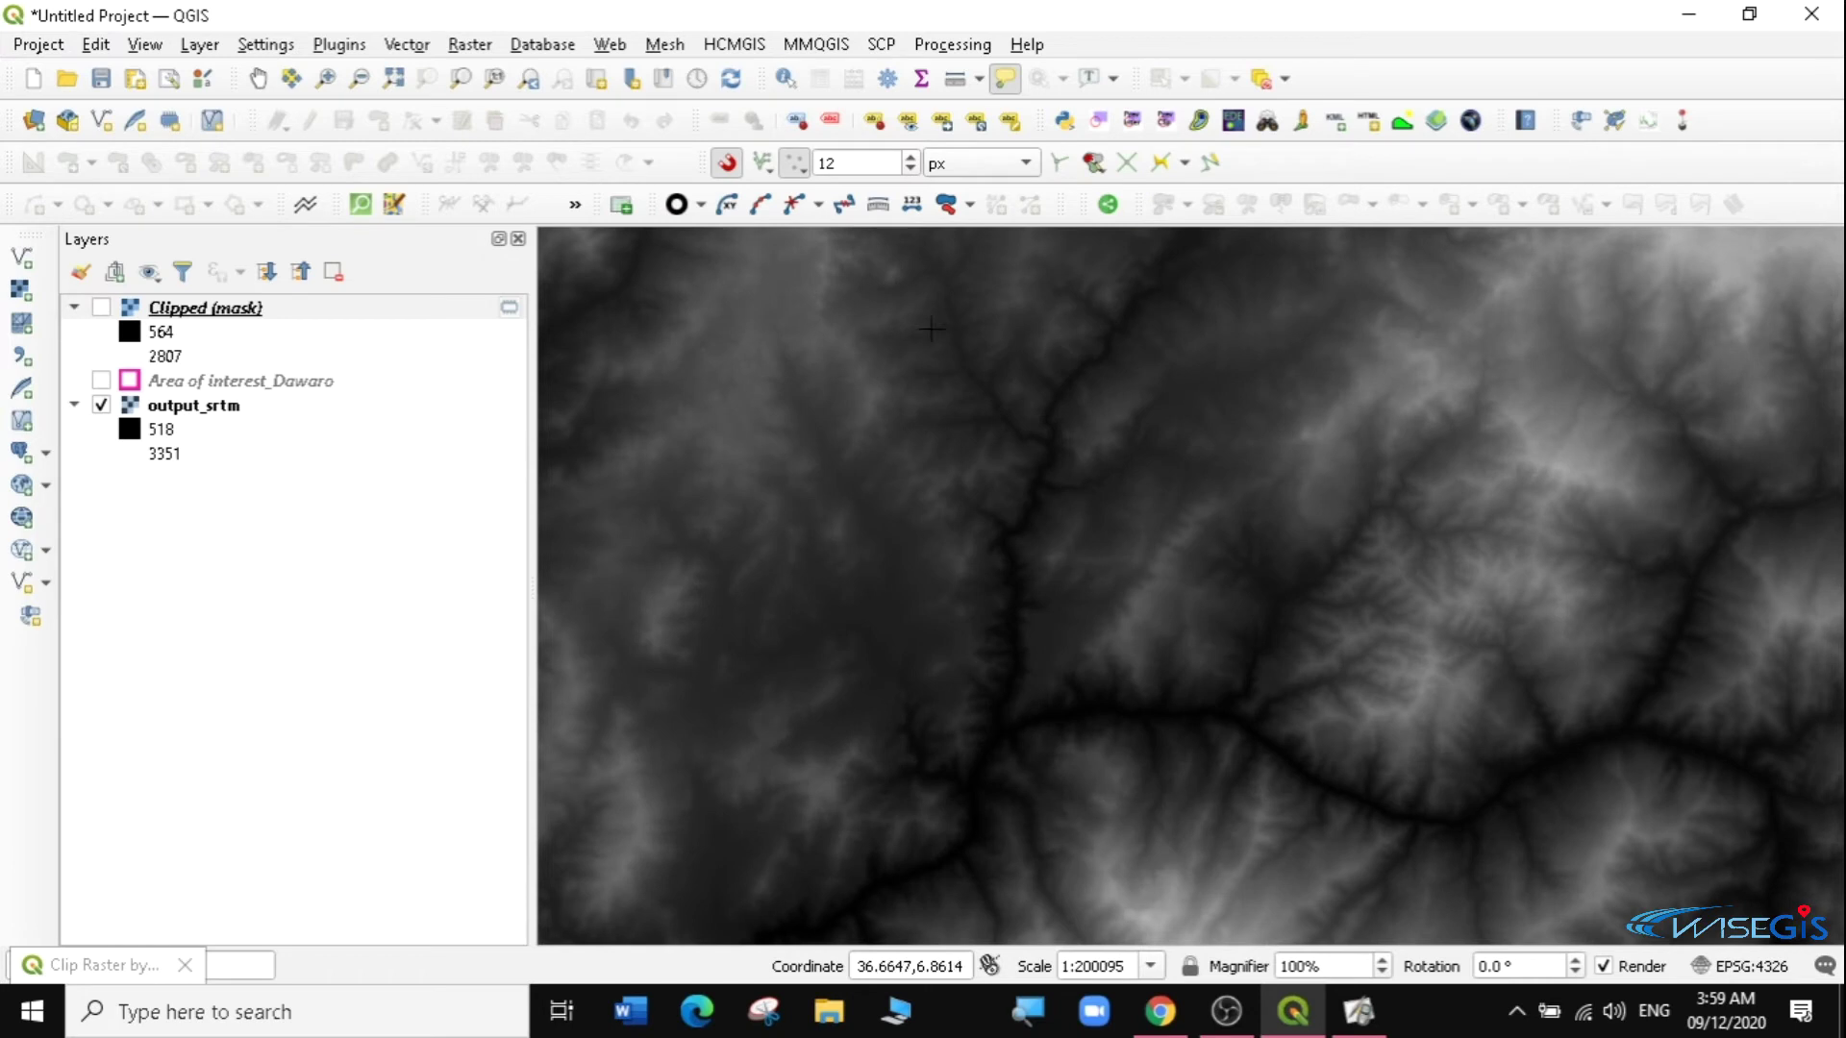
{"action": "mouse_move", "coordinate": [678, 277]}
{"action": "left_mouse_down"}
{"action": "mouse_move", "coordinate": [765, 363]}
{"action": "mouse_move", "coordinate": [1295, 572]}
{"action": "mouse_move", "coordinate": [1586, 746]}
{"action": "mouse_move", "coordinate": [1721, 900]}
{"action": "mouse_move", "coordinate": [1750, 894]}
{"action": "mouse_move", "coordinate": [1786, 924]}
{"action": "mouse_move", "coordinate": [1757, 911]}
{"action": "left_mouse_up"}
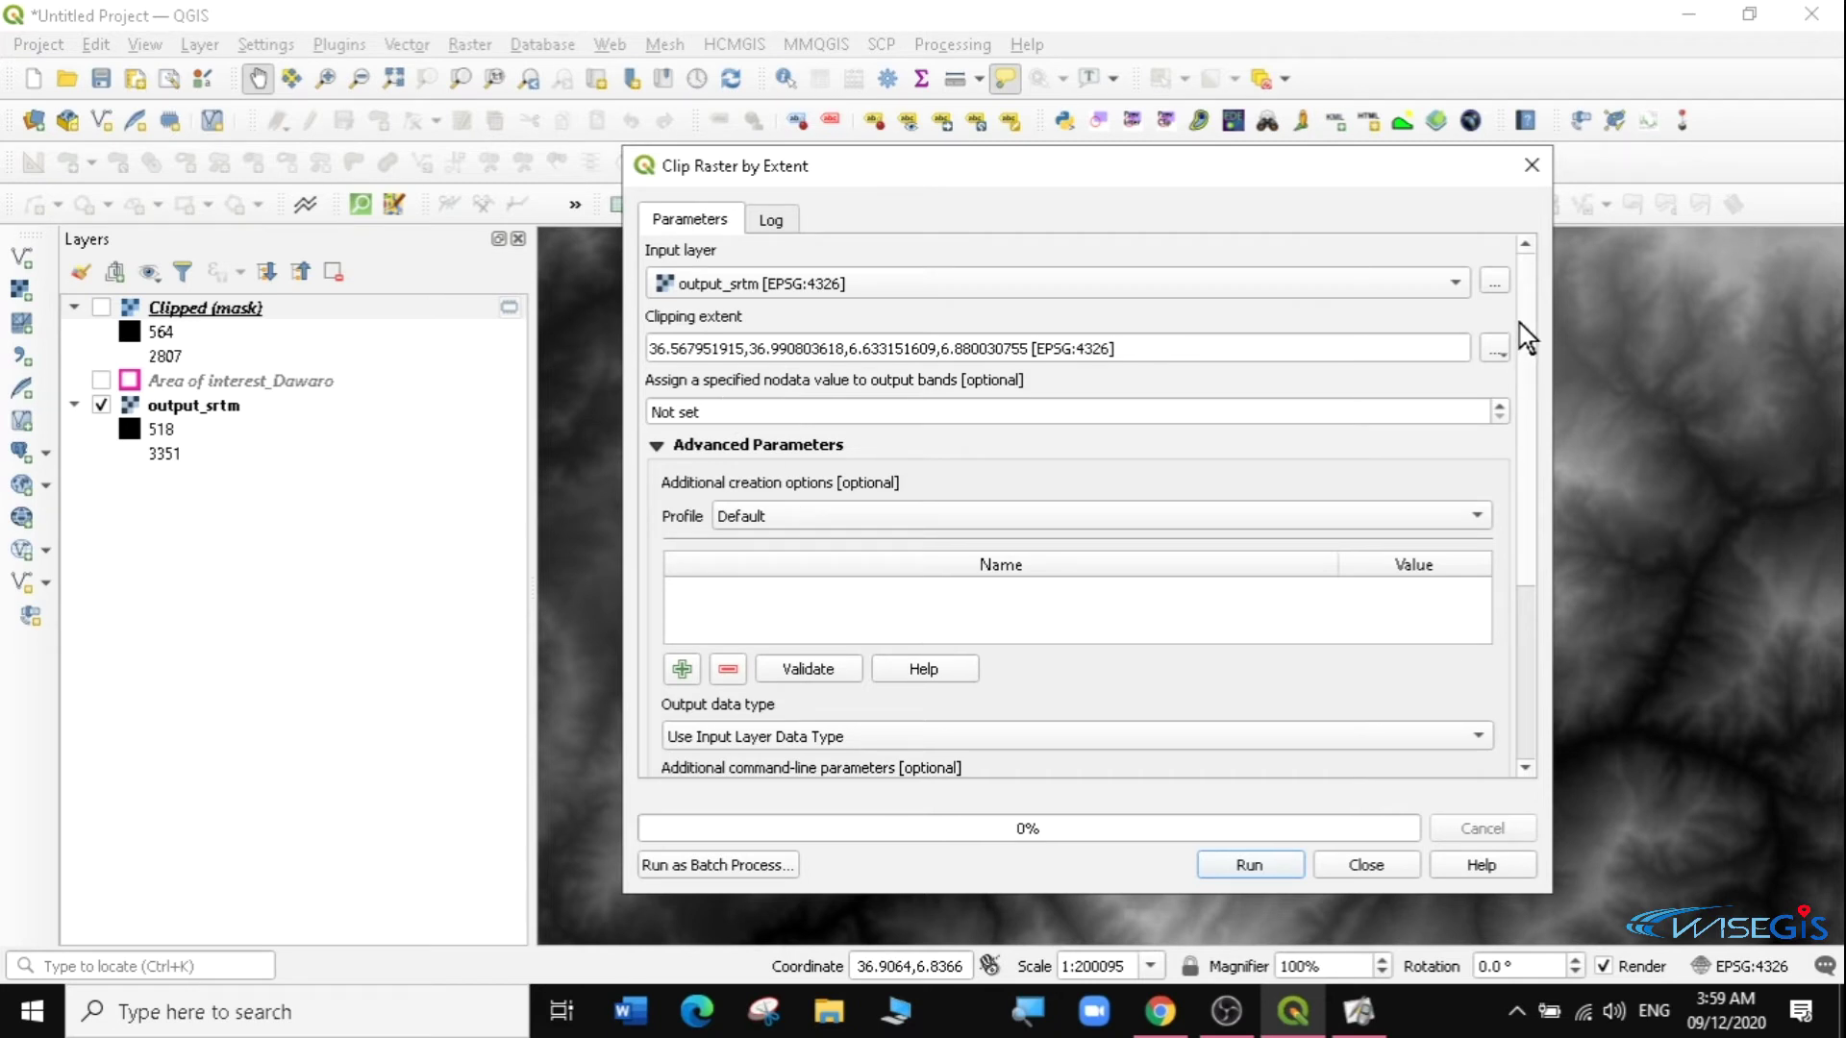
Run the extent clip with the remaining settings at their defaults, saving to a temporary file, and close the tool.
{"action": "scroll", "coordinate": [1530, 327], "scroll_direction": "down", "scroll_amount": 5}
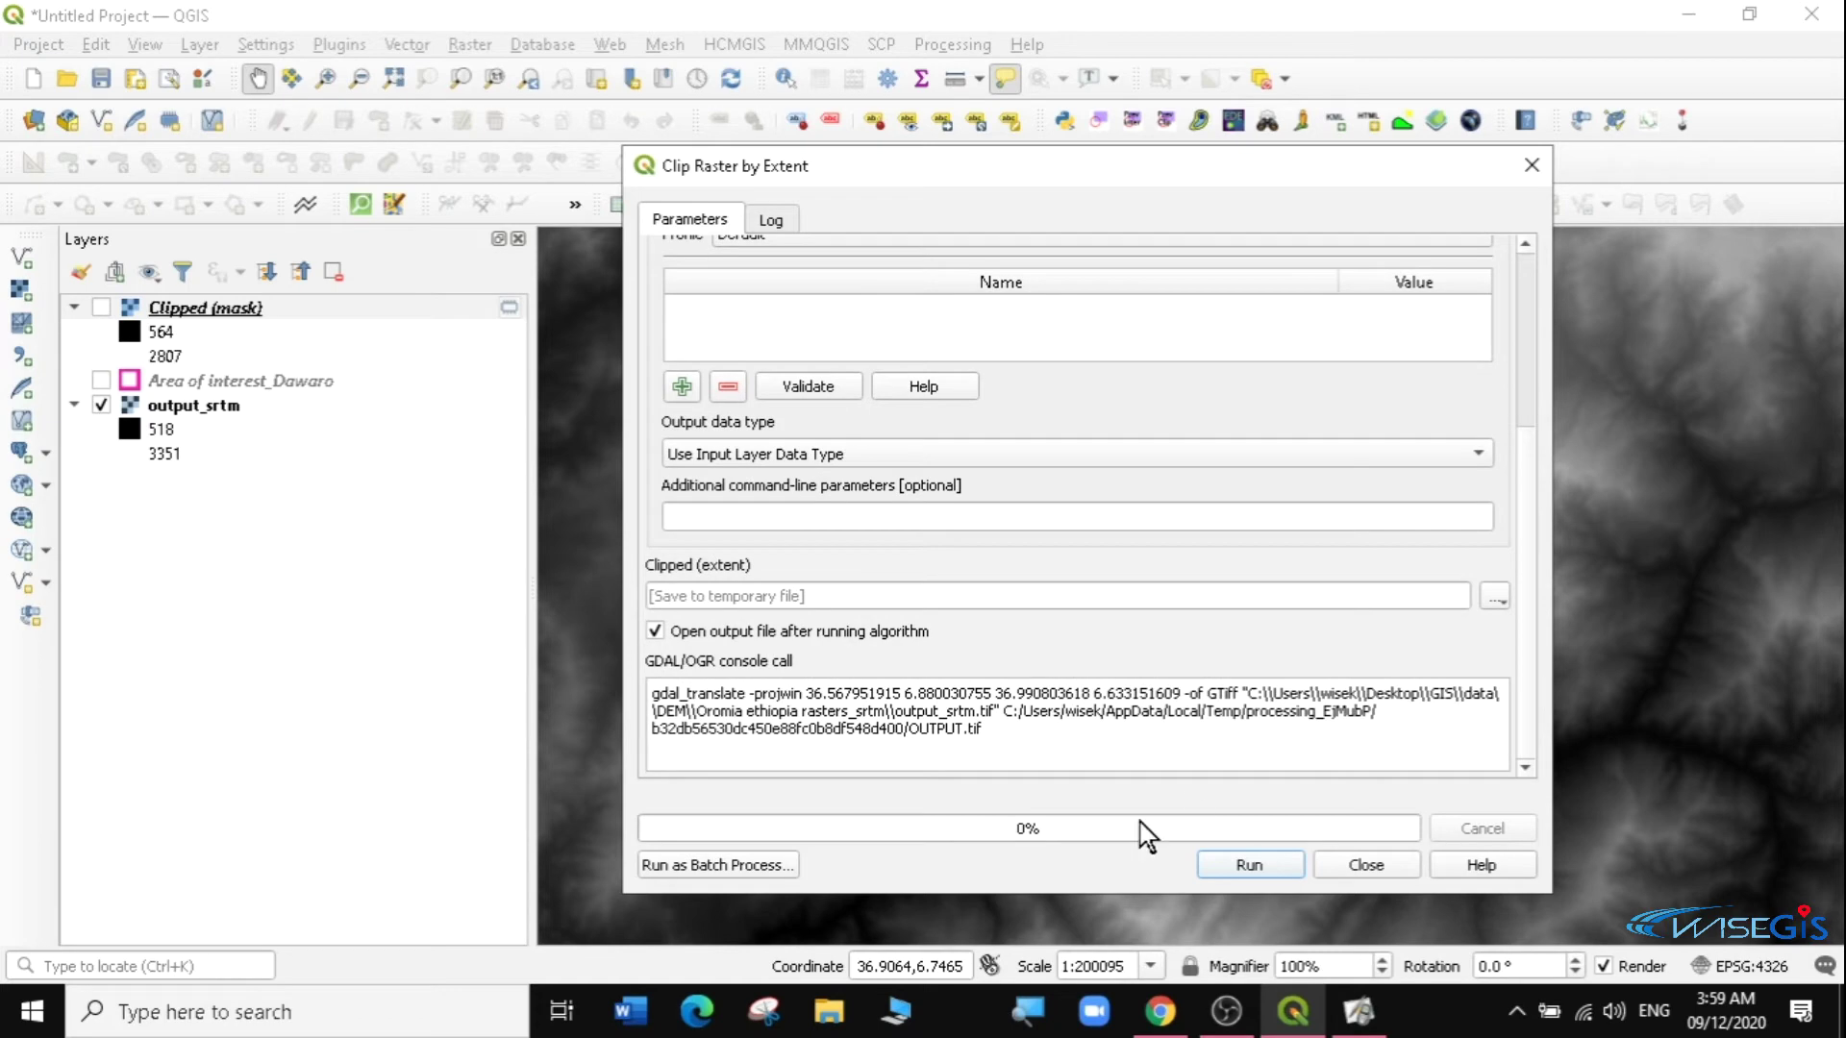
{"action": "left_click", "coordinate": [1249, 863]}
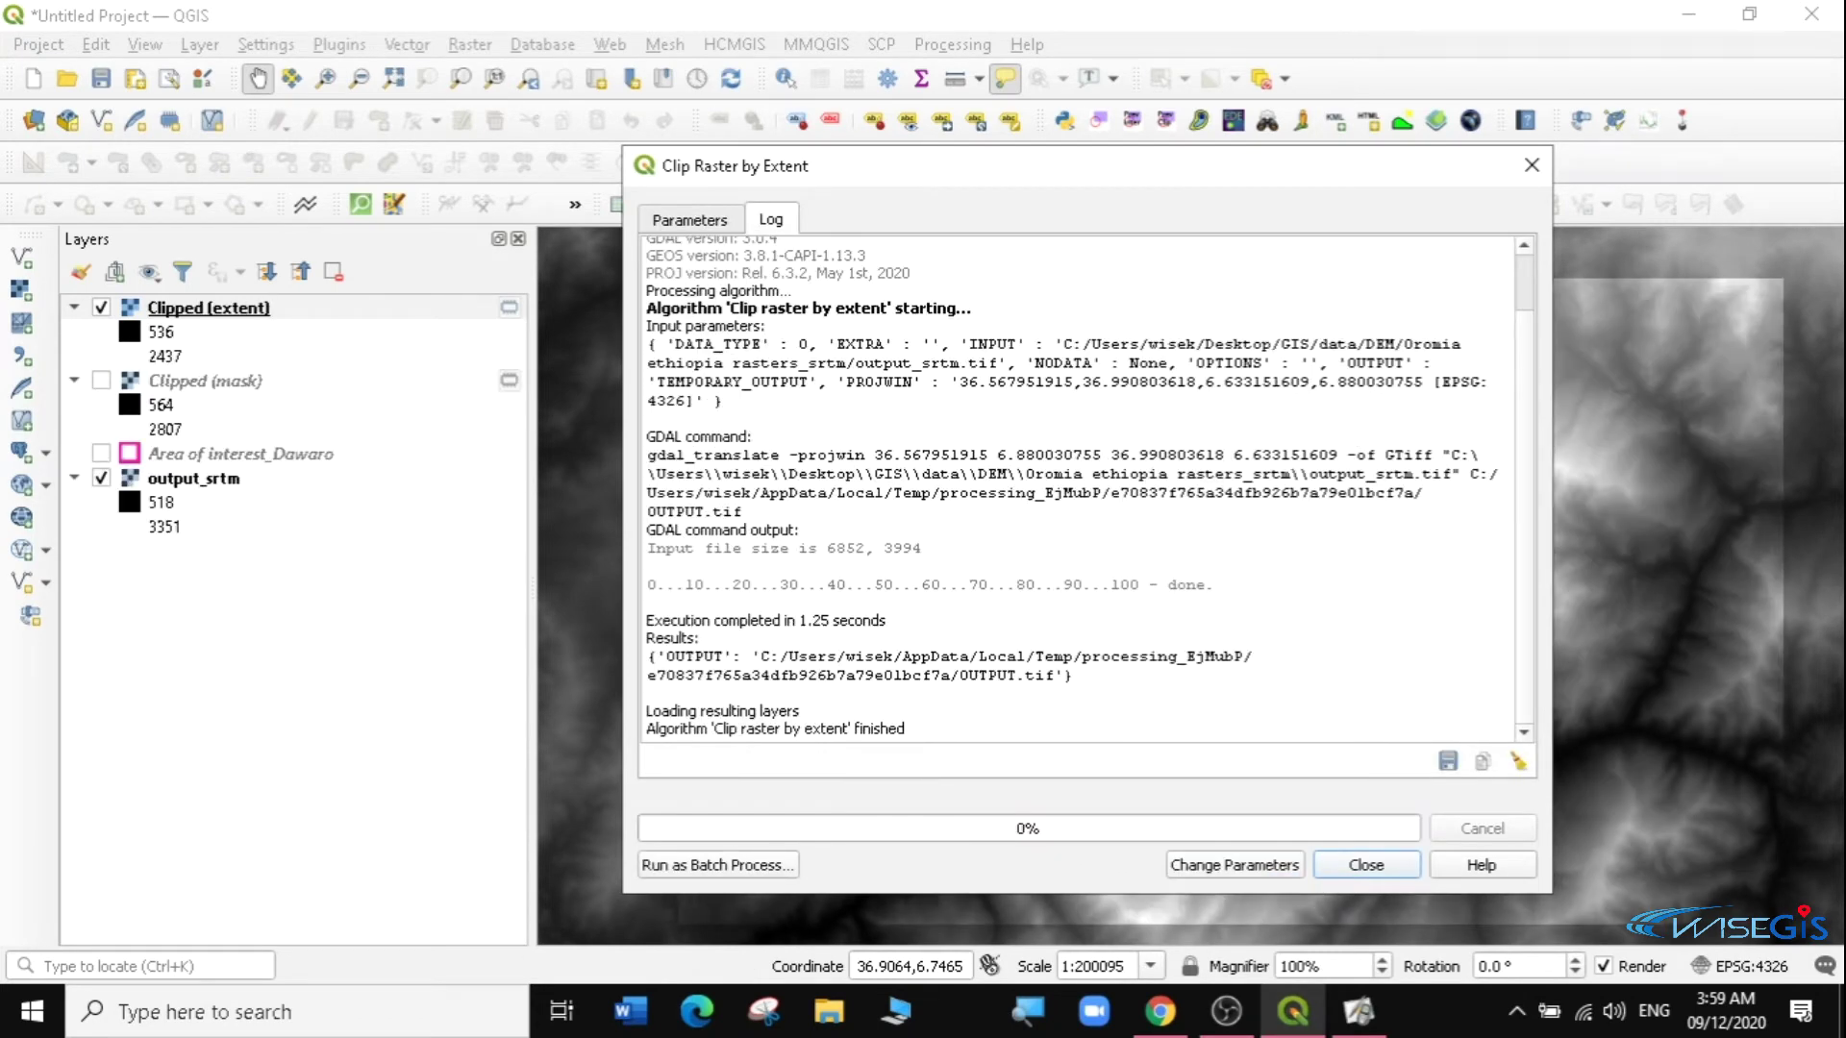
{"action": "left_click_drag", "start_coordinate": [800, 711], "coordinate": [735, 711]}
{"action": "left_click", "coordinate": [769, 712]}
{"action": "left_click_drag", "start_coordinate": [906, 728], "coordinate": [712, 729]}
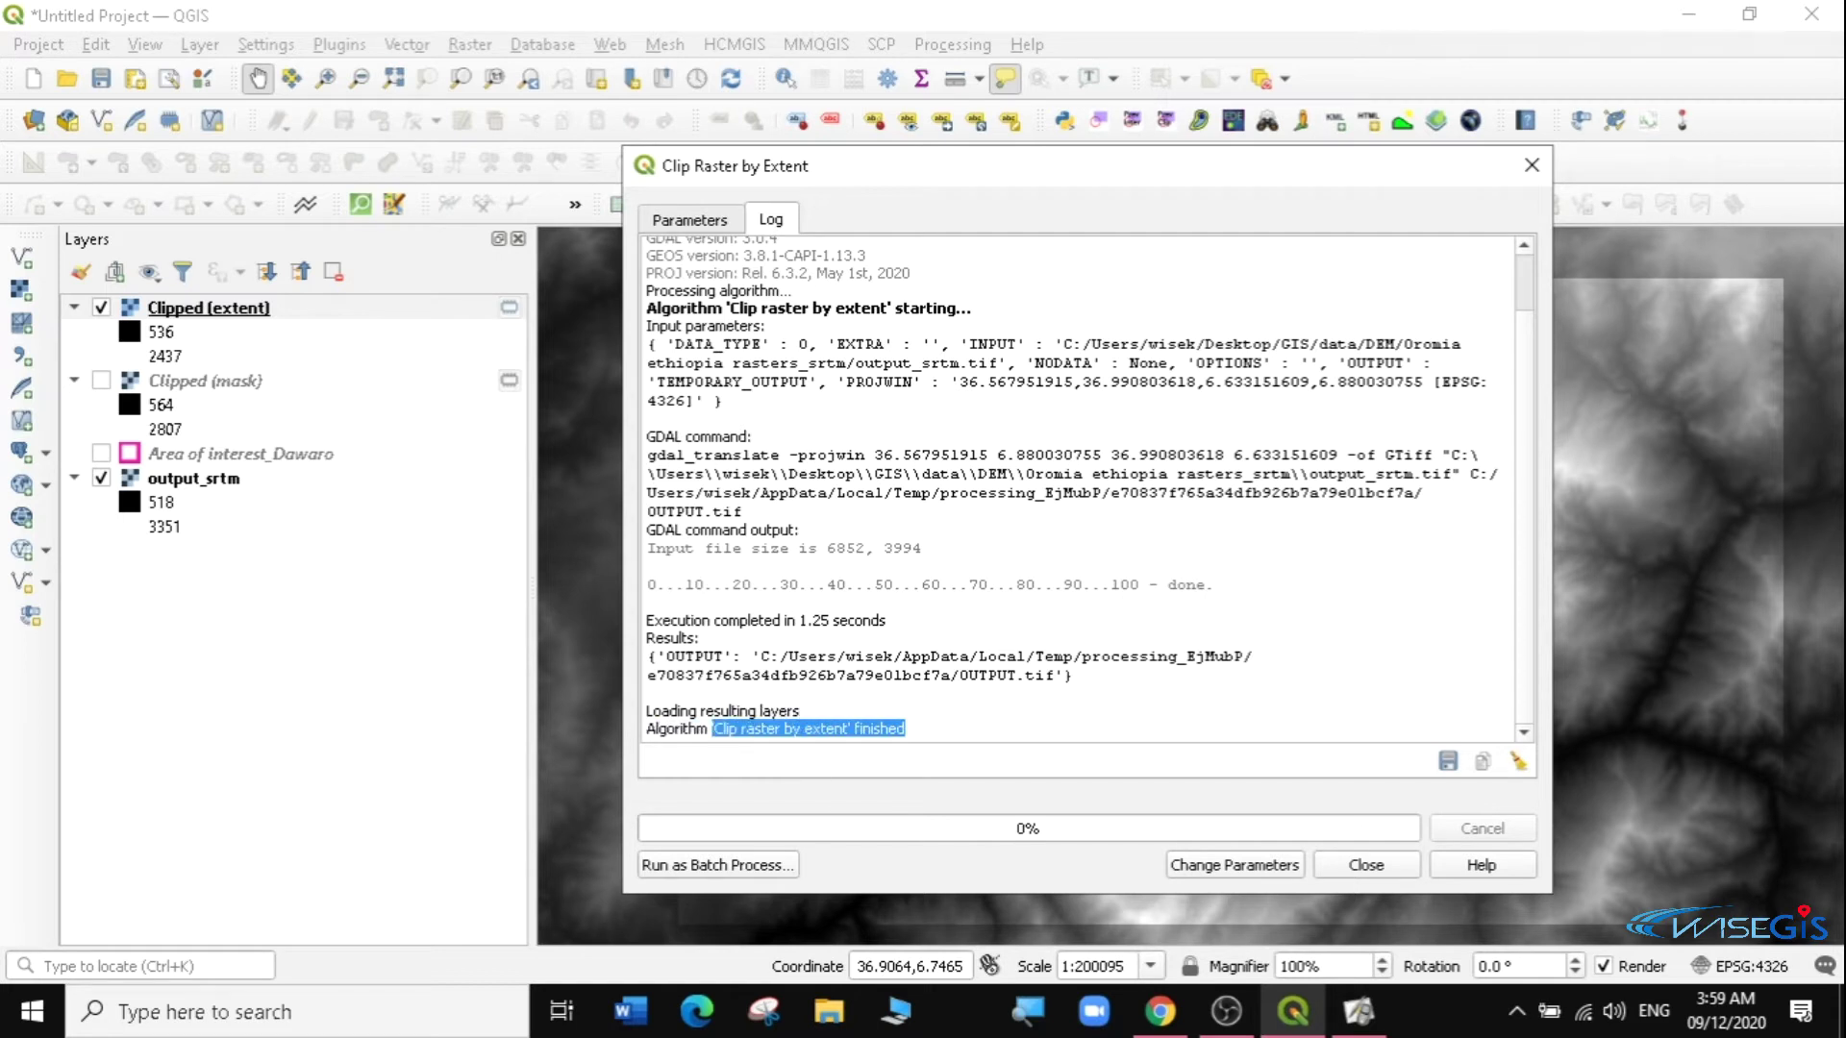
{"action": "left_click", "coordinate": [1365, 865]}
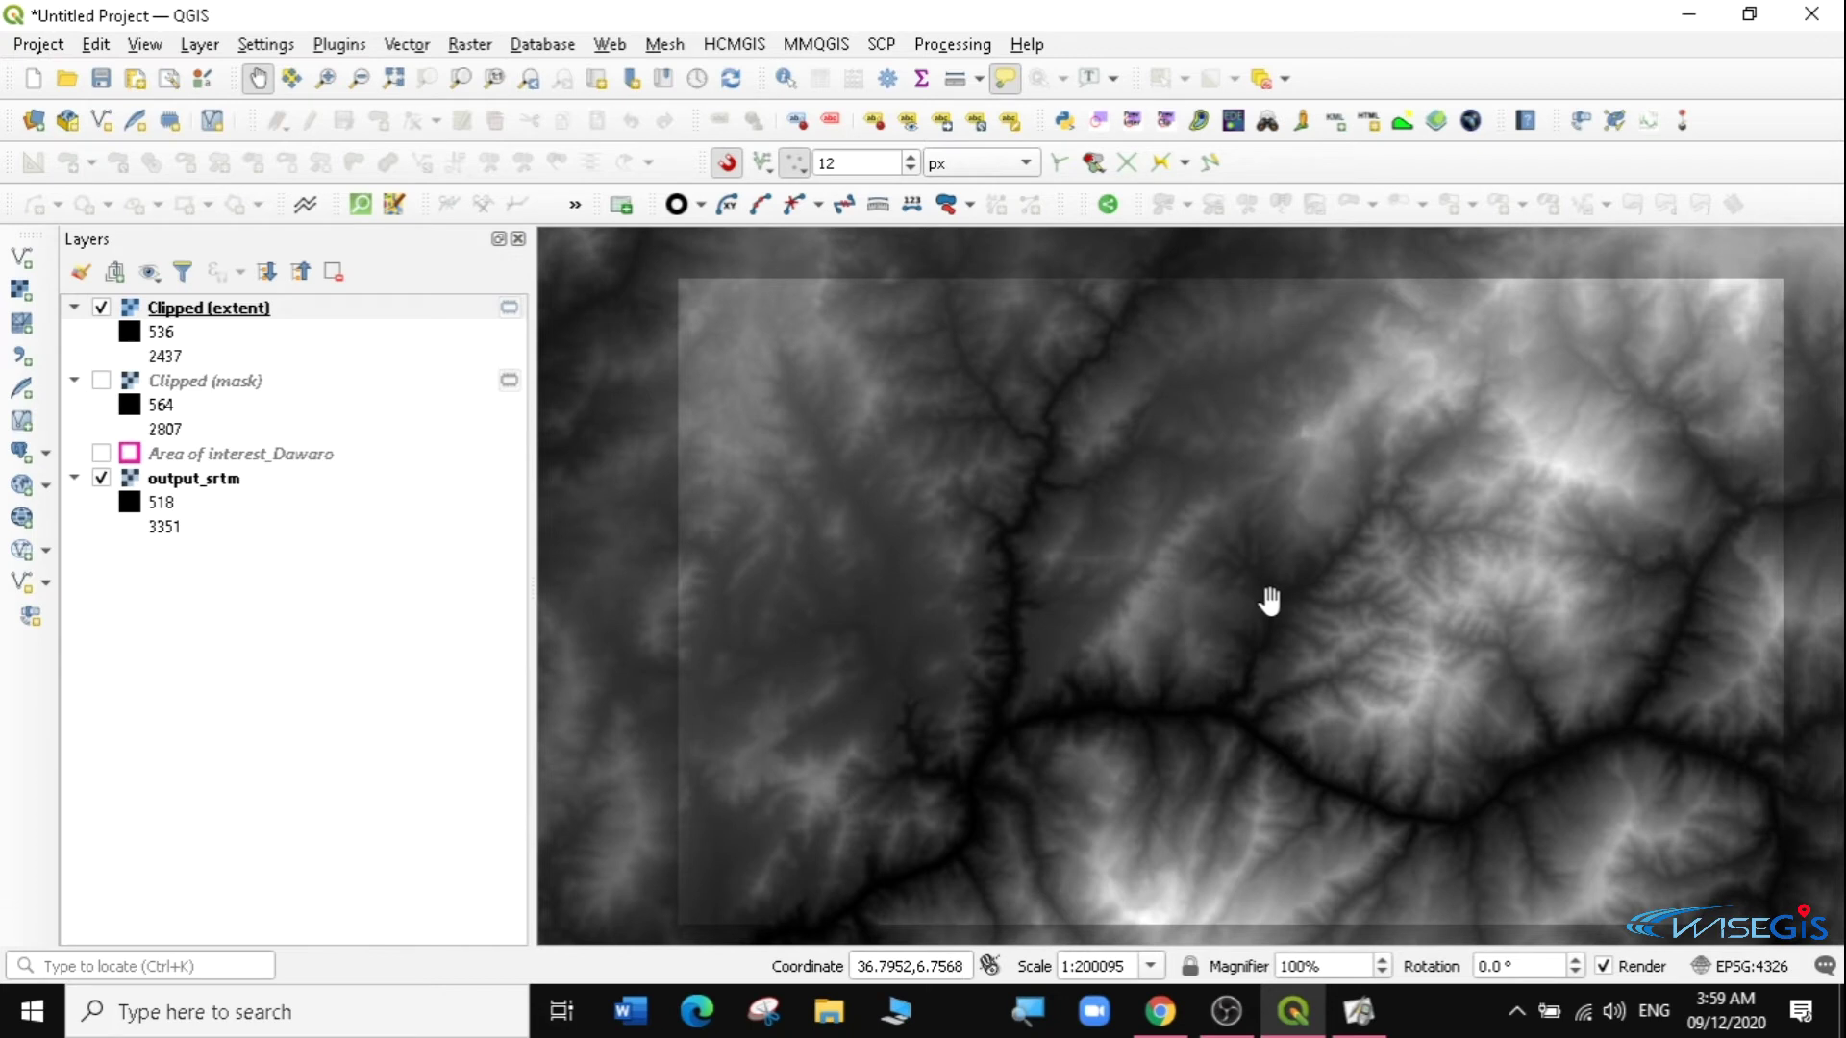
Hide the output_srtm layer and show the Clipped (mask) raster together with Clipped (extent) at full extent.
{"action": "left_click", "coordinate": [102, 478]}
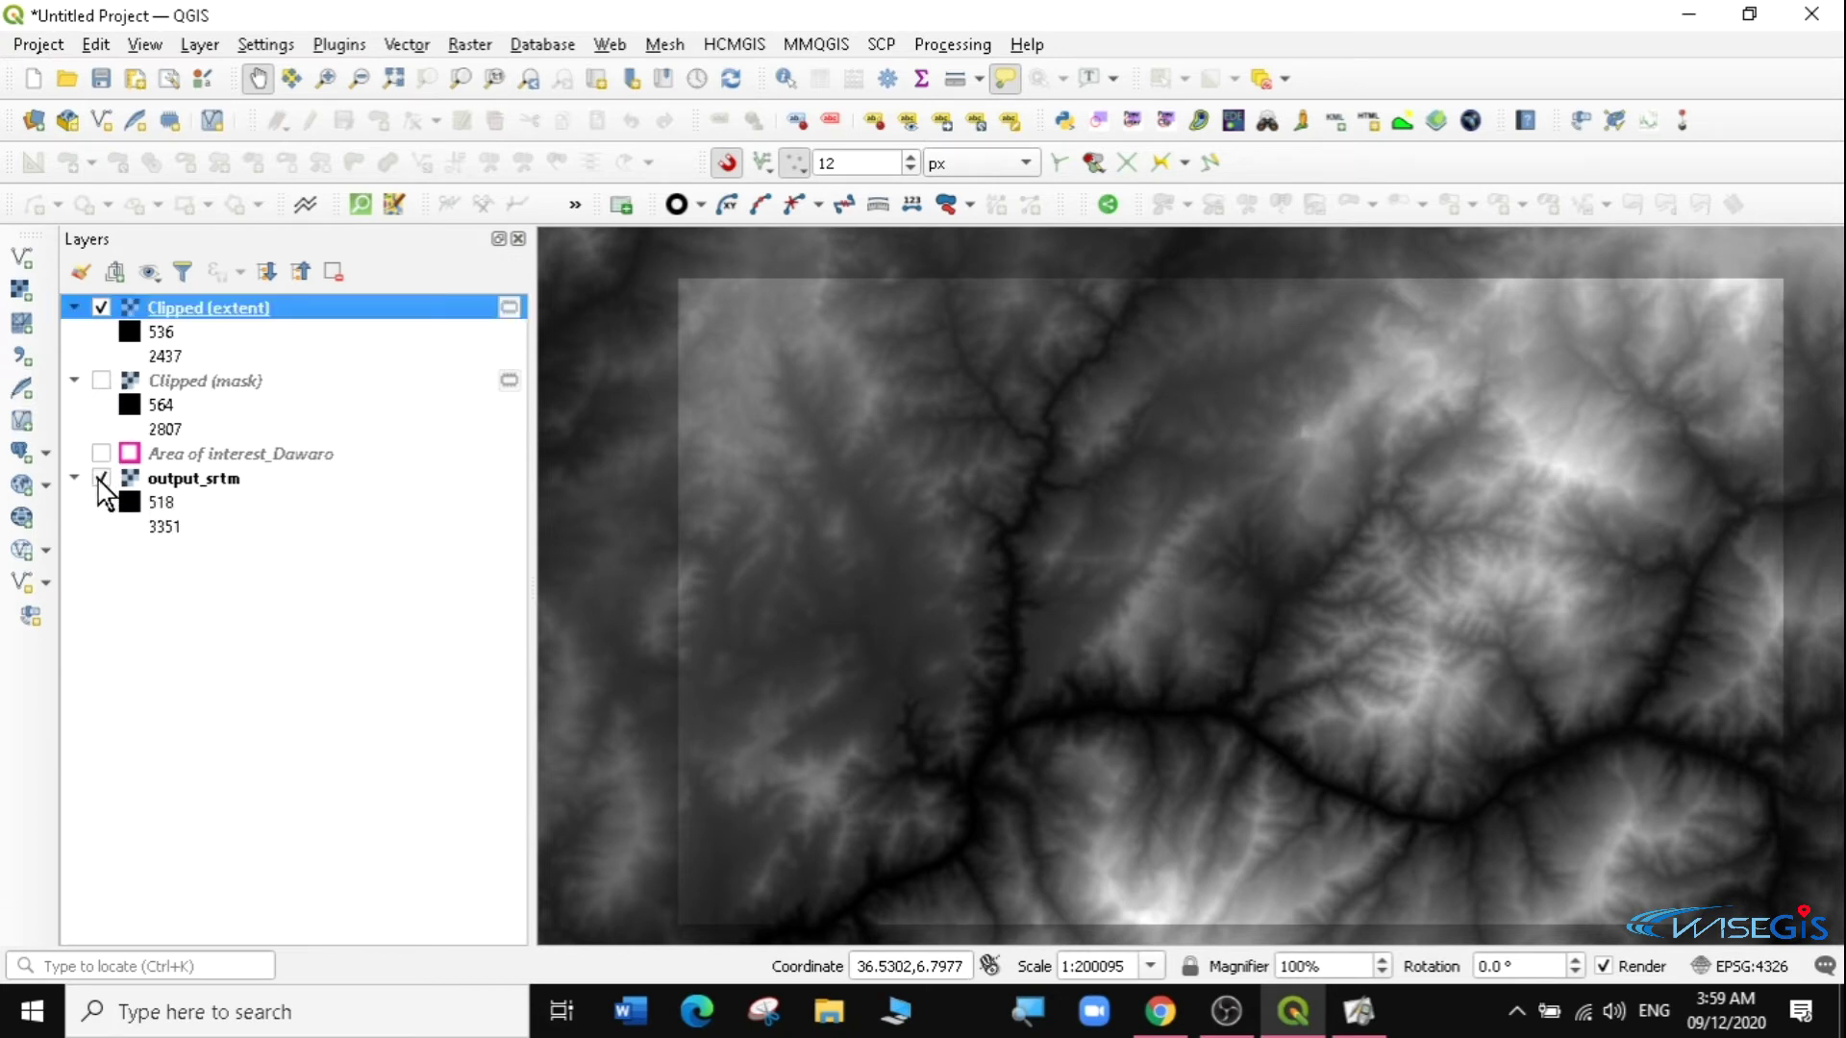
{"action": "left_click_drag", "start_coordinate": [1007, 501], "coordinate": [1050, 507]}
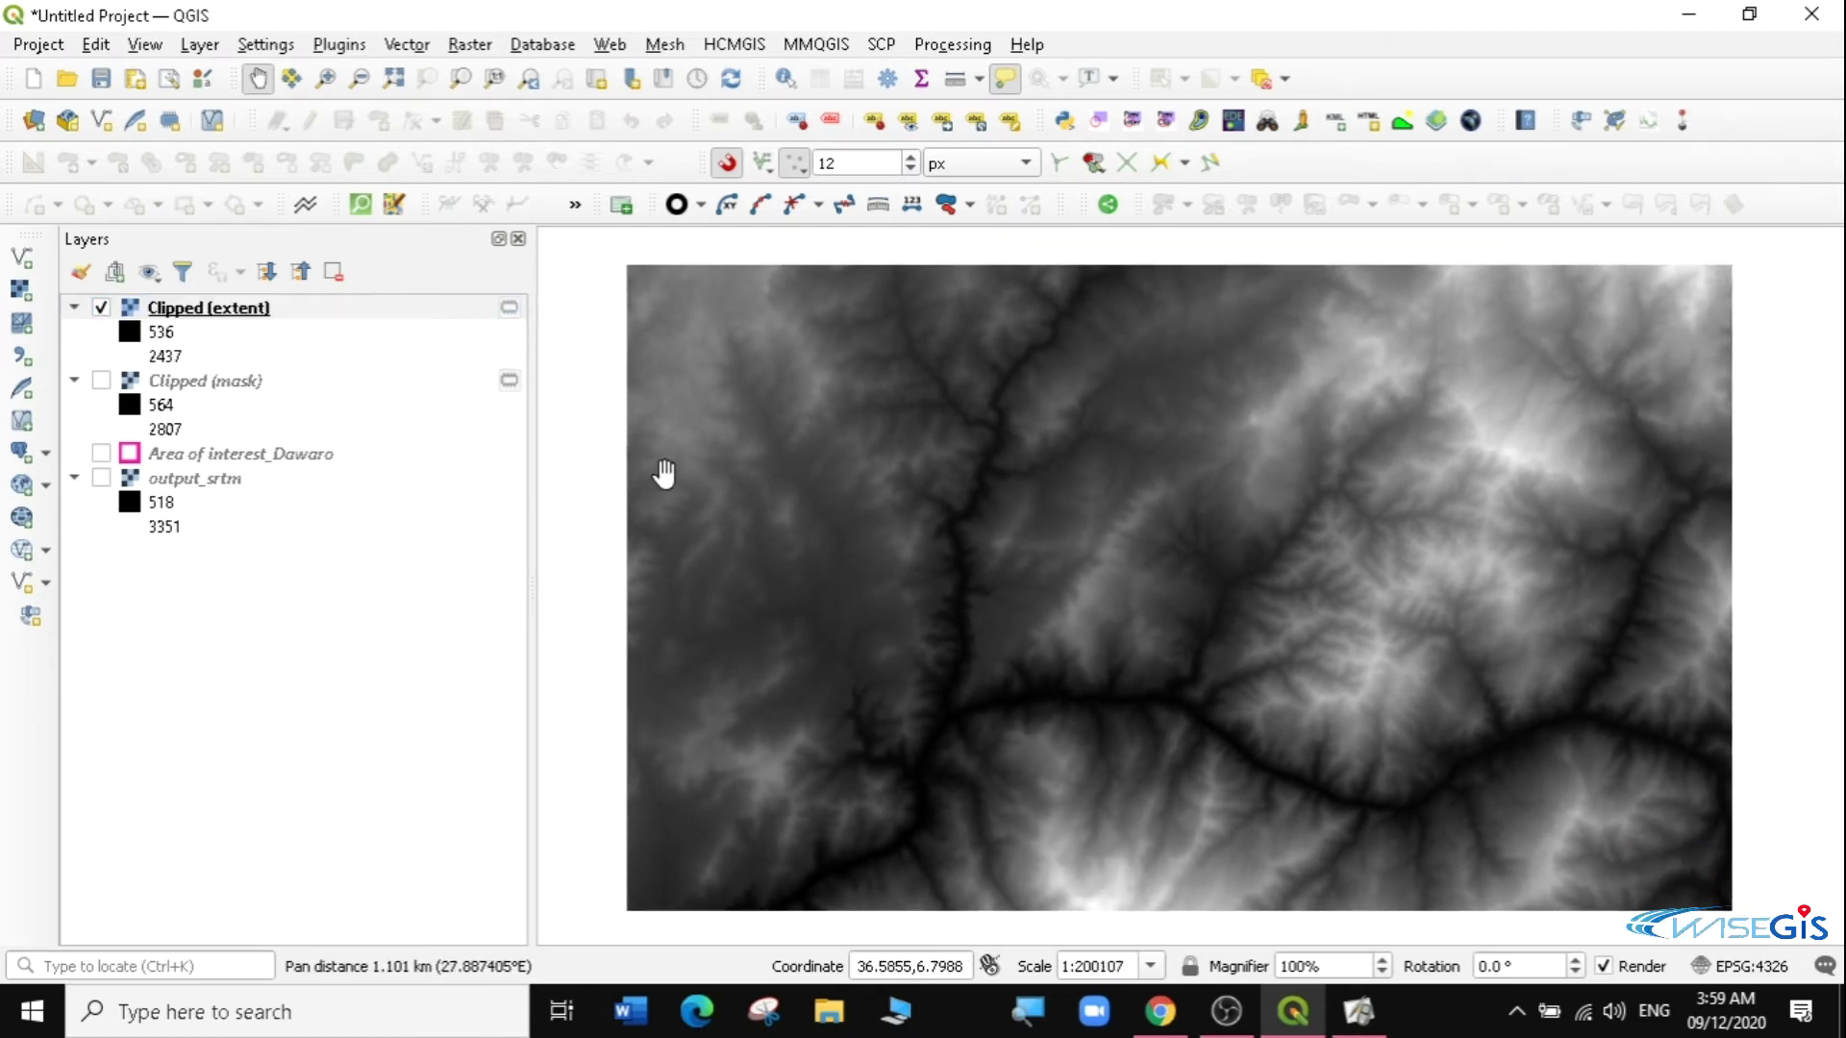
{"action": "left_click", "coordinate": [101, 381]}
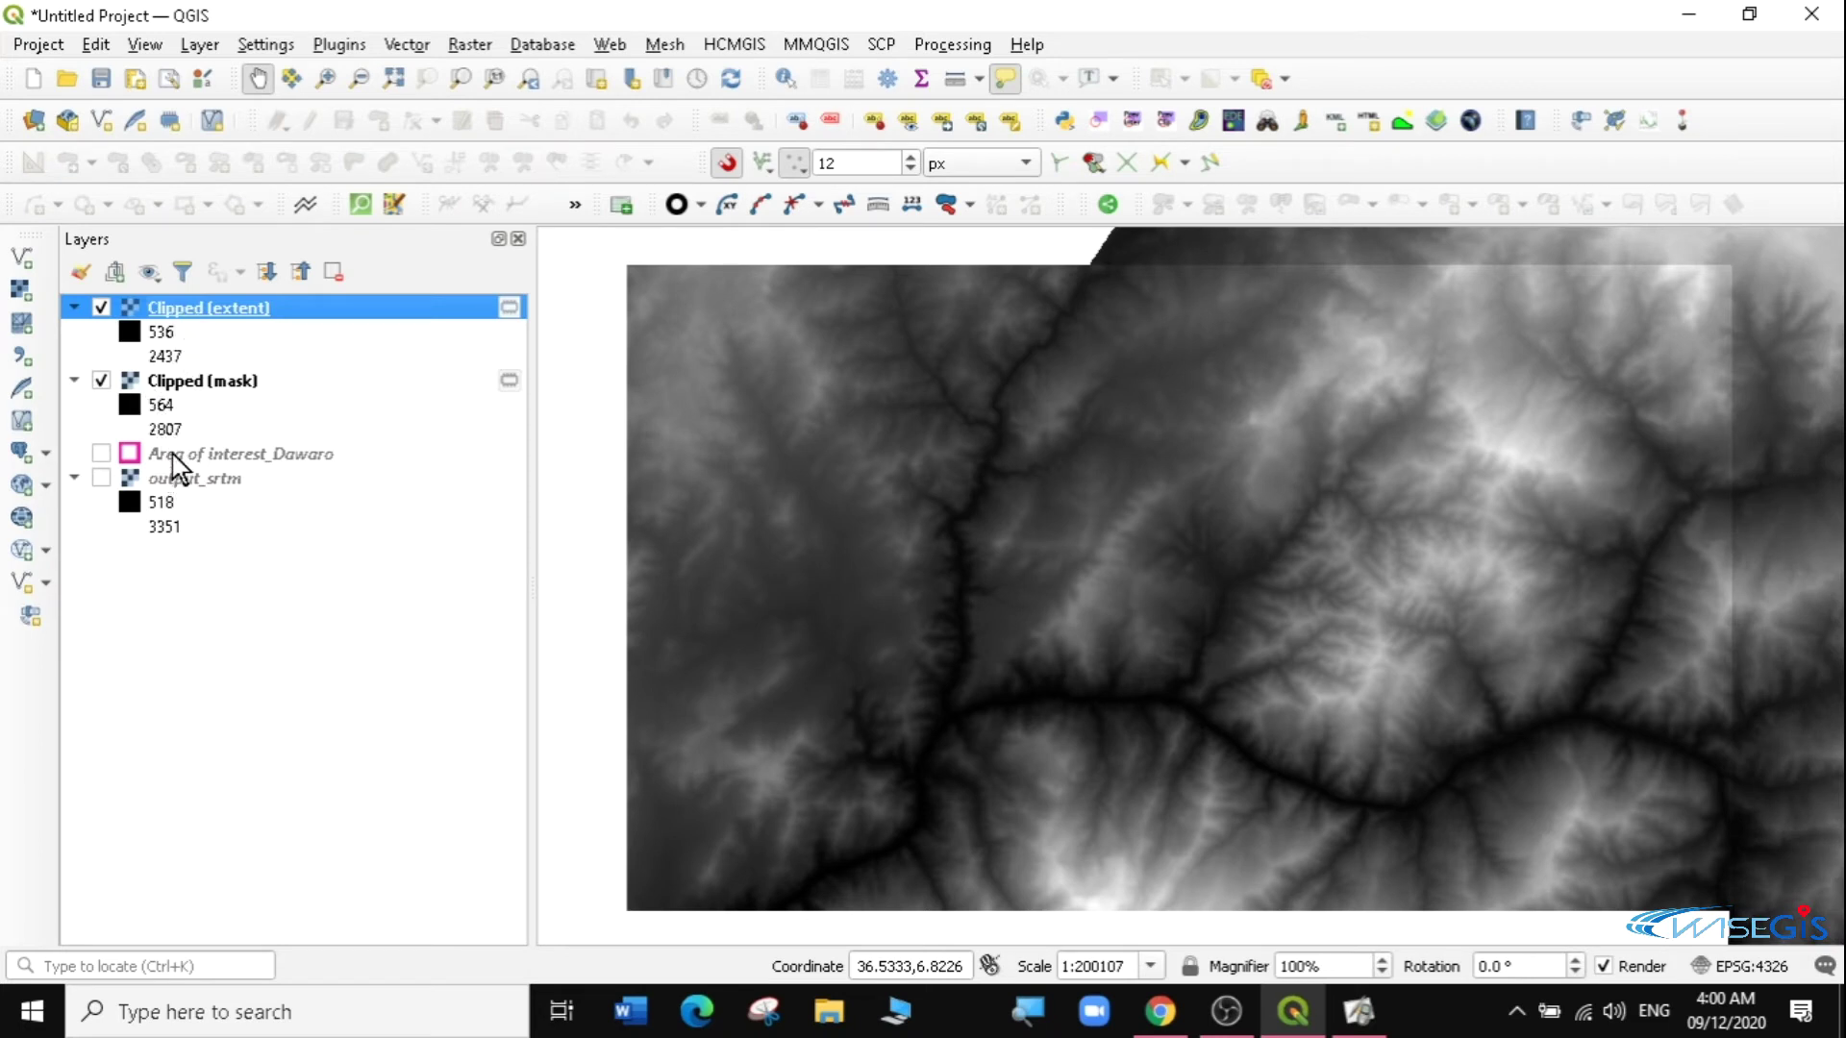
{"action": "right_click", "coordinate": [171, 481]}
{"action": "left_click", "coordinate": [252, 496]}
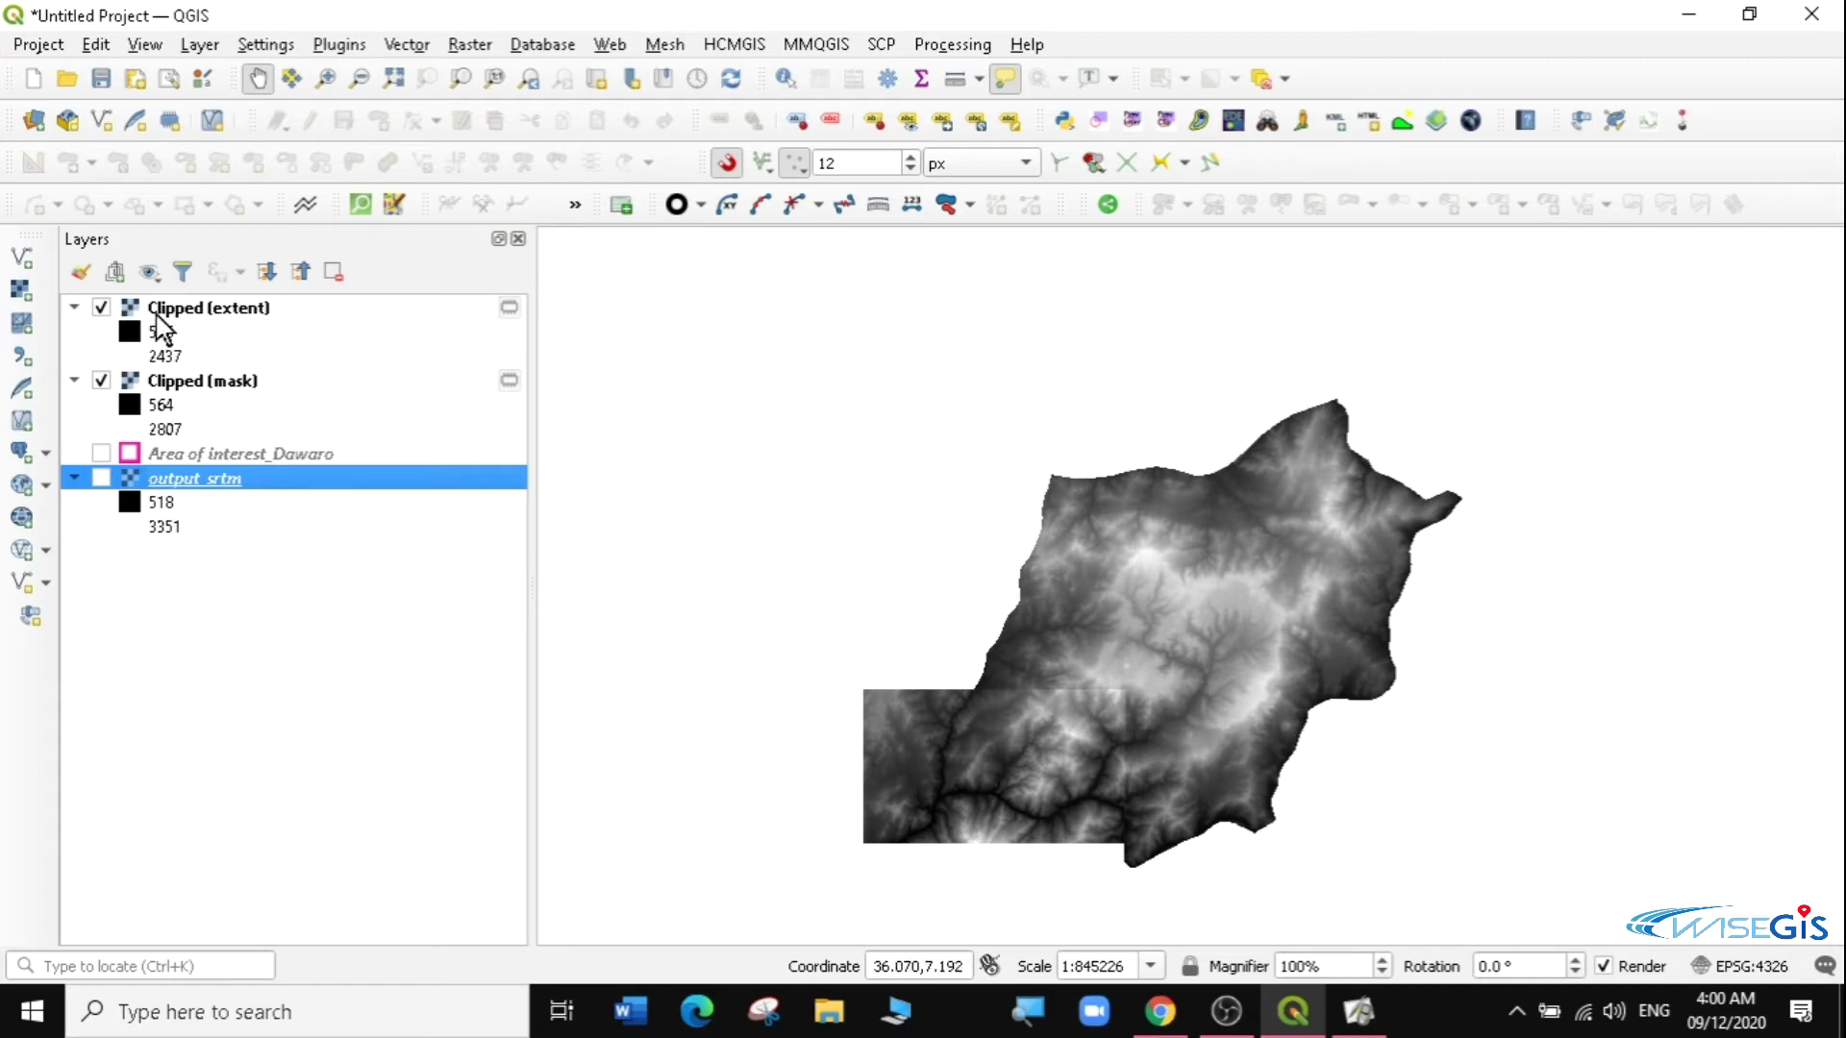
Toggle the visibility of the Clipped (mask) and Clipped (extent) rasters to compare the areas they cover.
{"action": "left_click", "coordinate": [102, 375]}
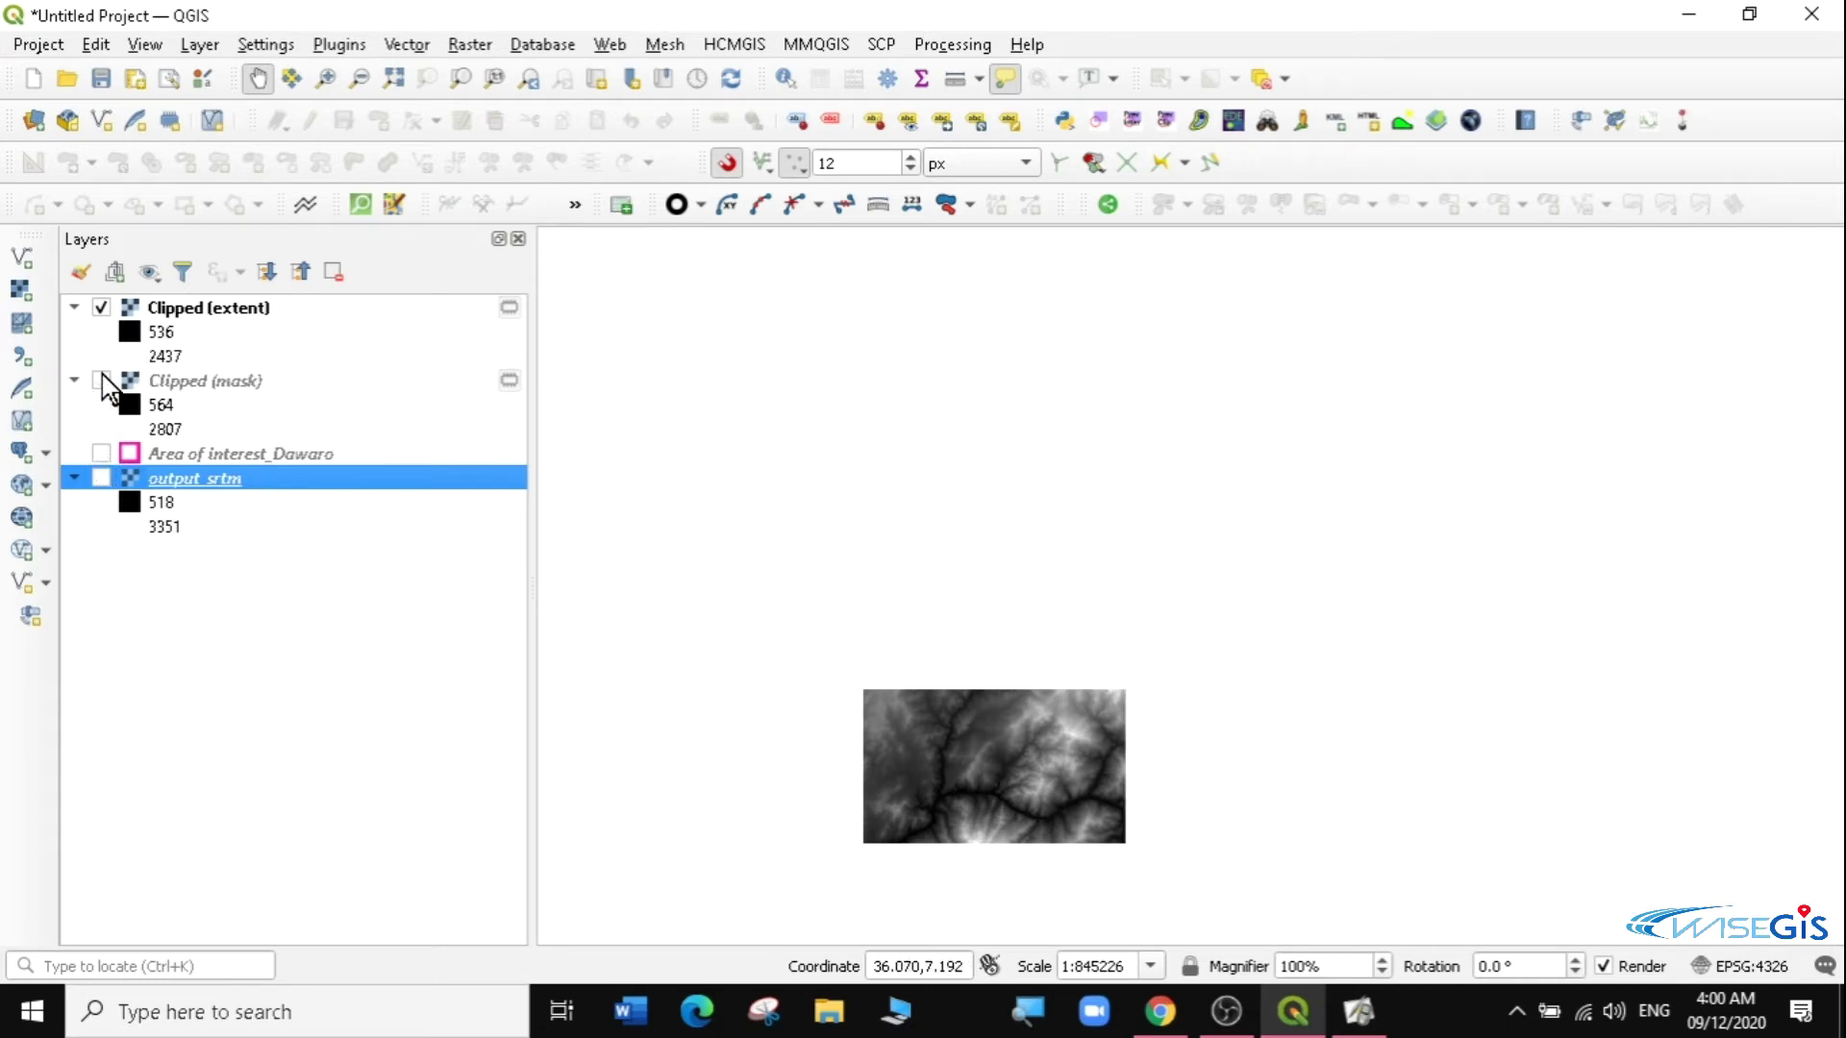
{"action": "left_click", "coordinate": [102, 384]}
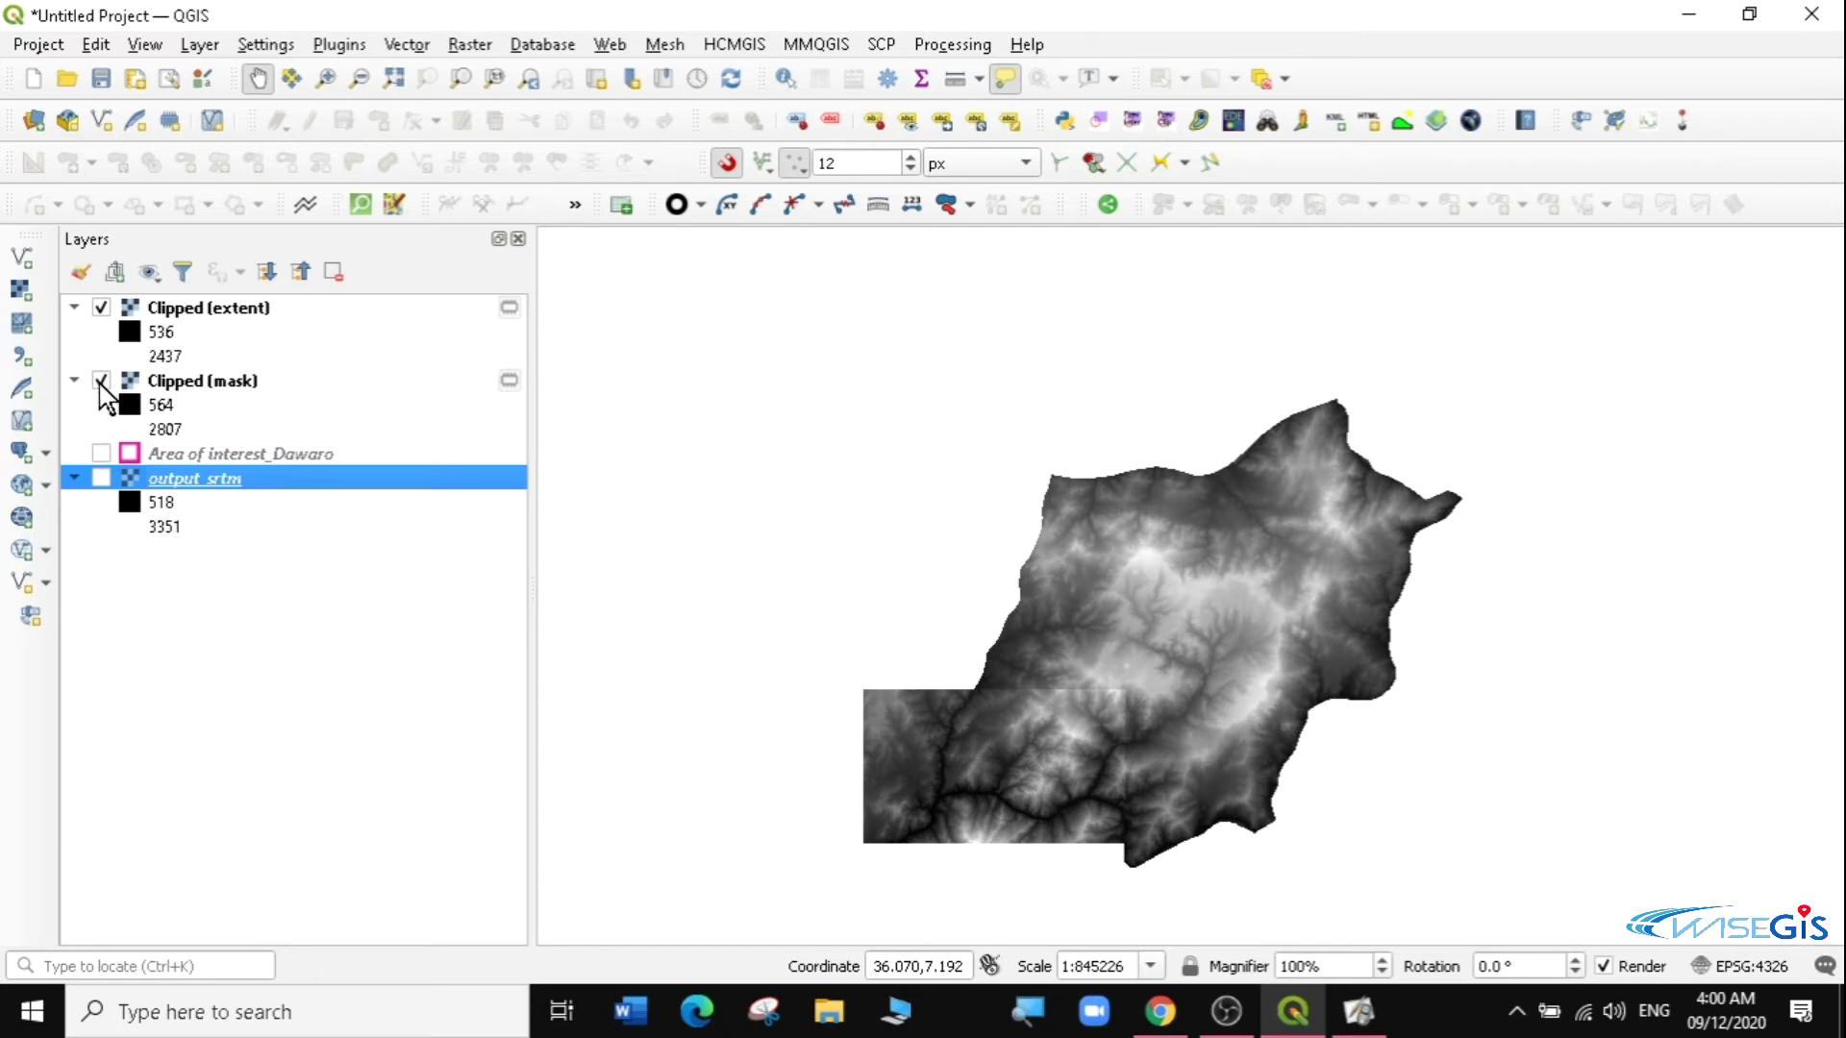
{"action": "left_click", "coordinate": [102, 382]}
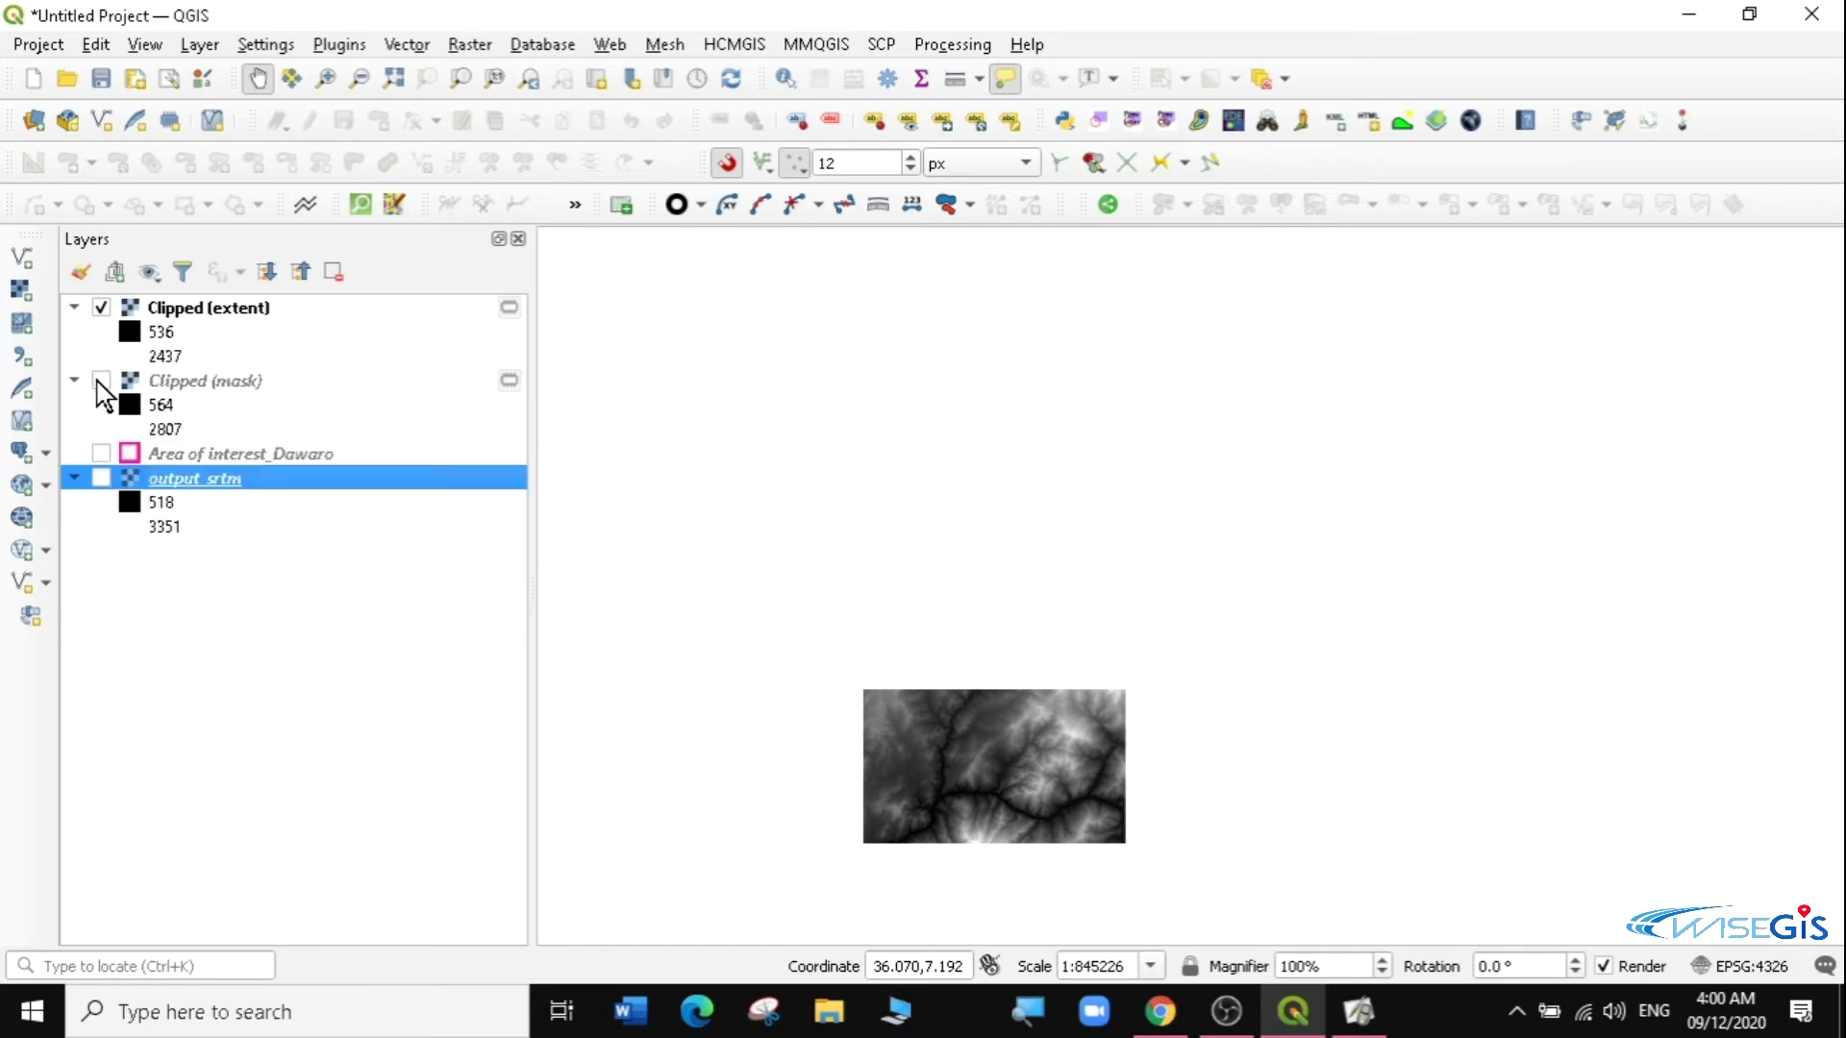
{"action": "left_click", "coordinate": [100, 308]}
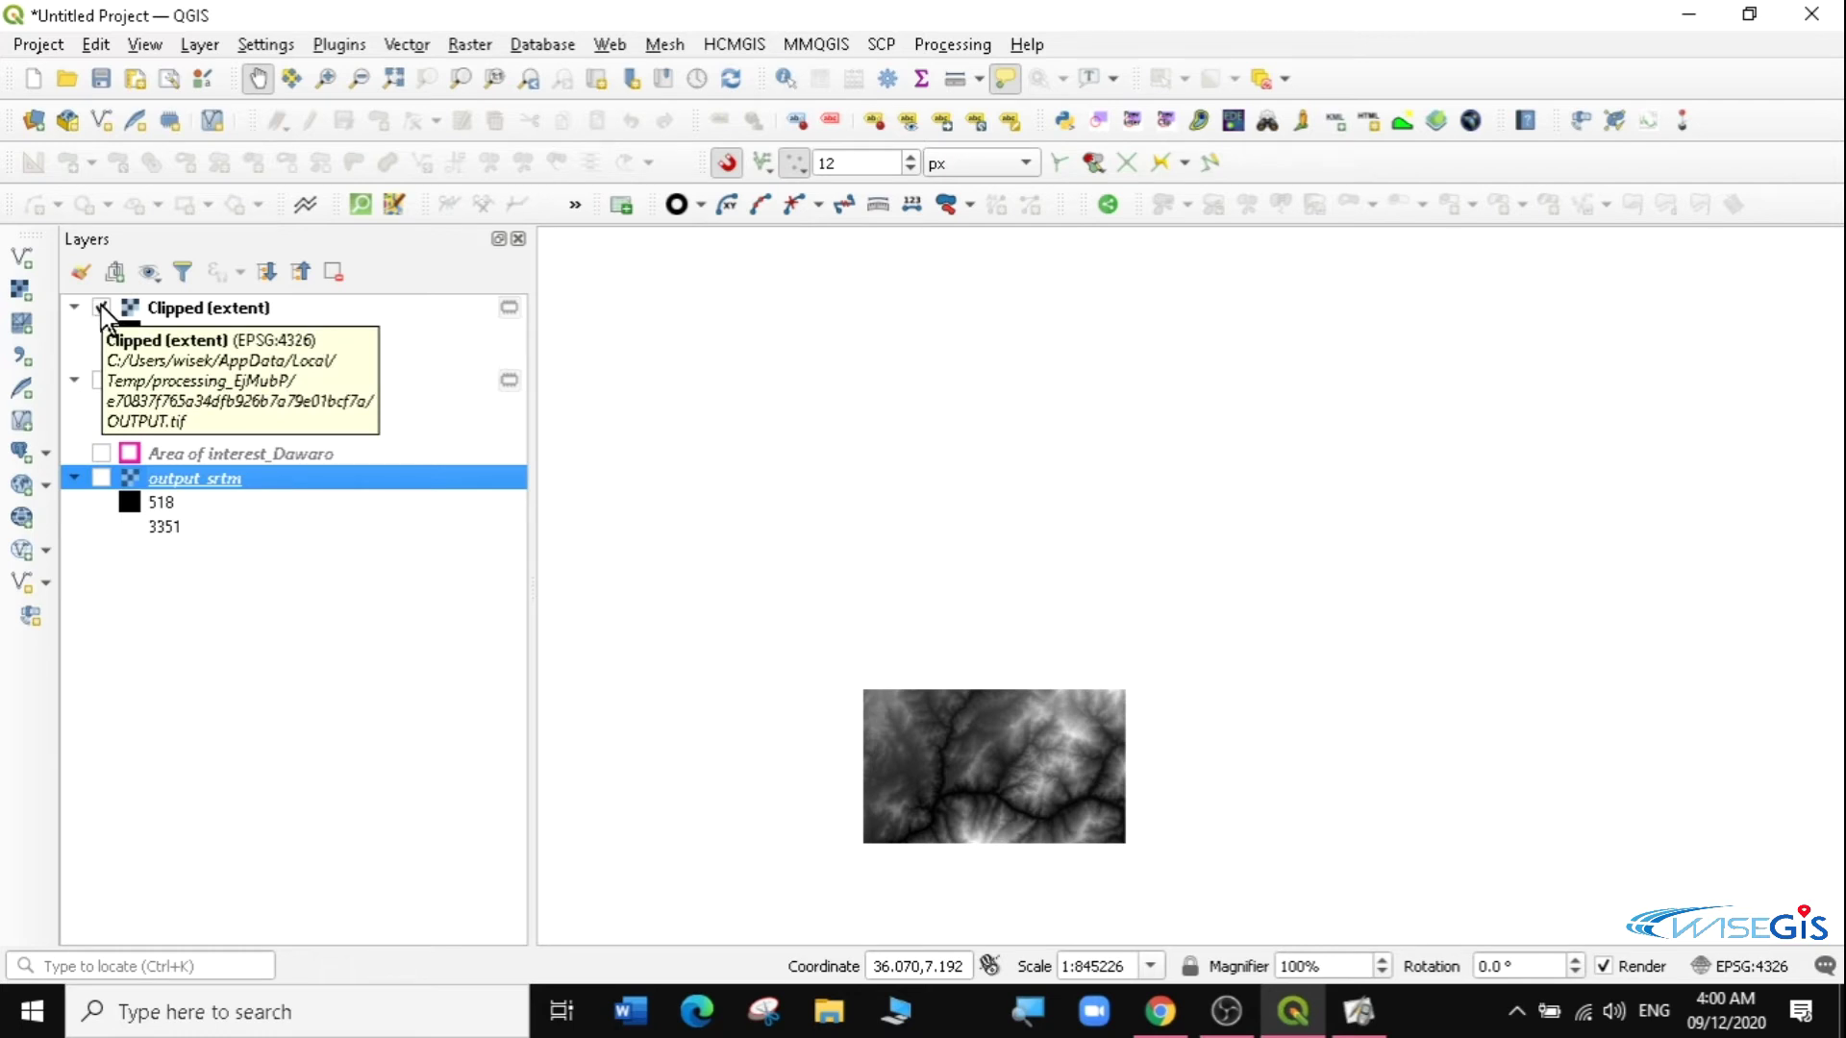
{"action": "left_click", "coordinate": [100, 307]}
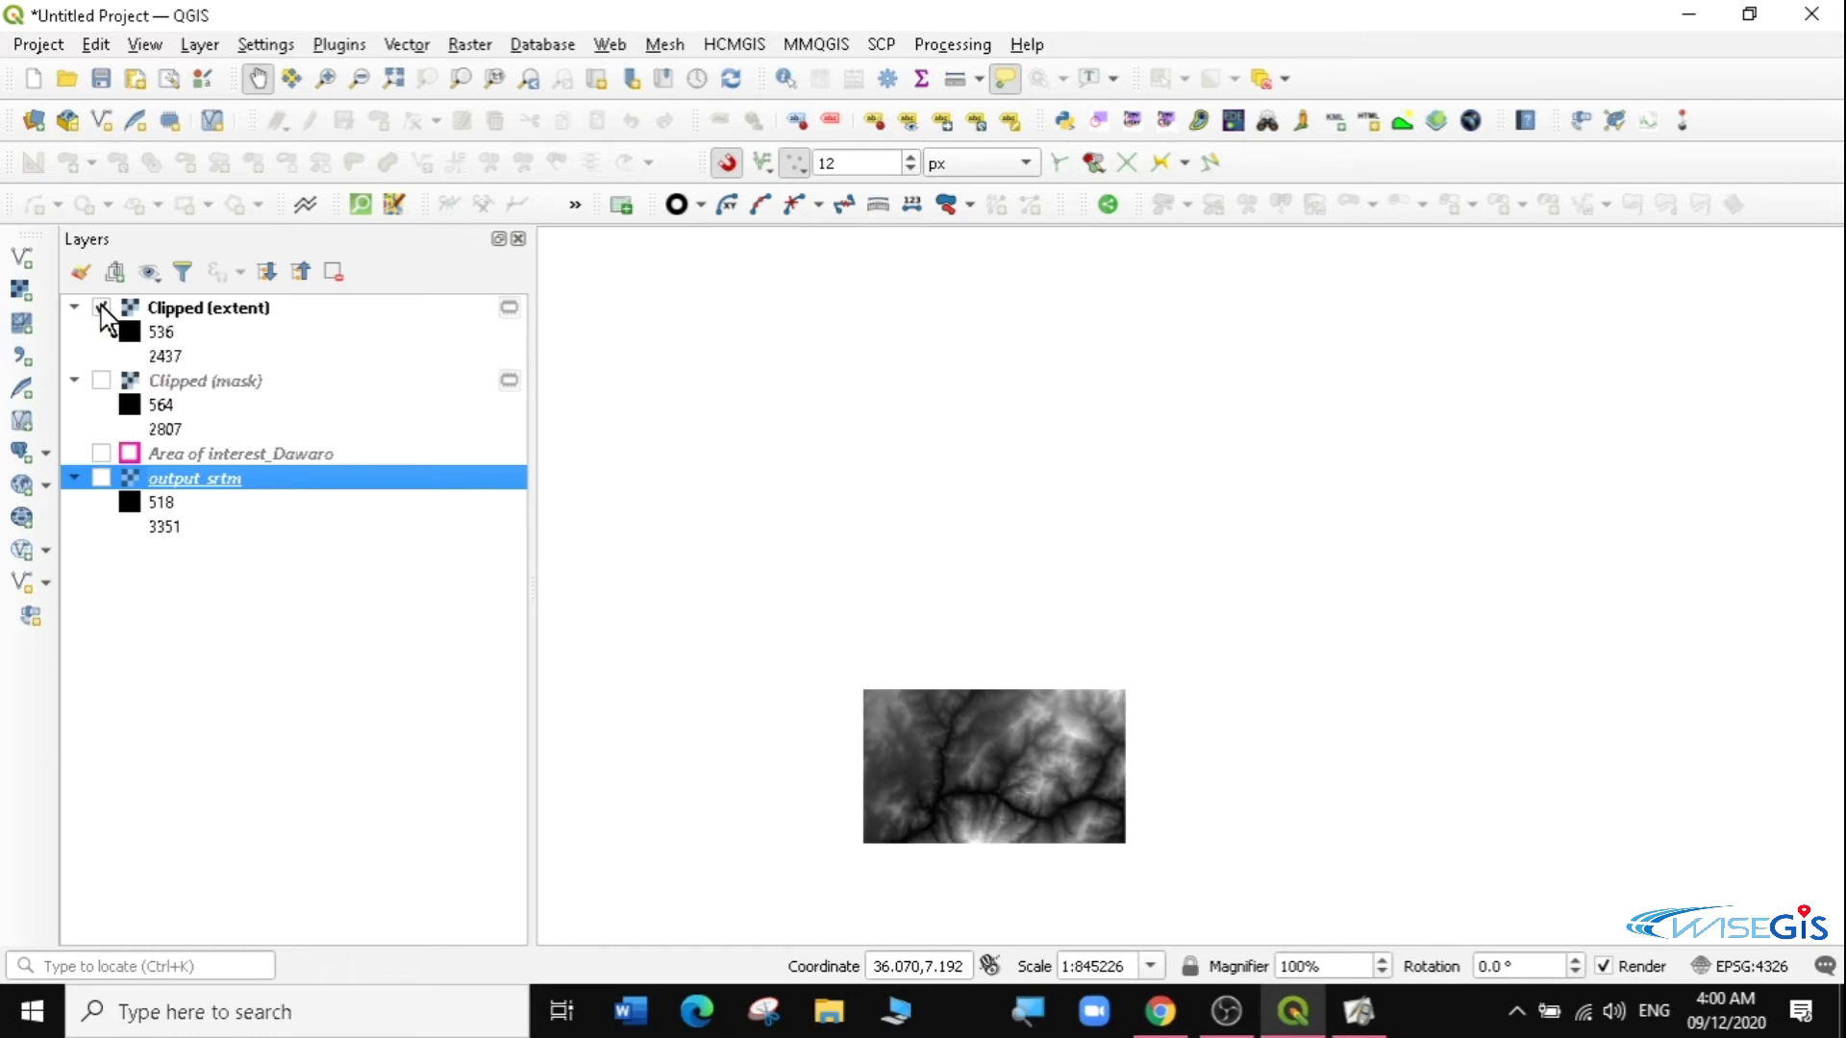
Show the Clipped (mask) raster alone at its full extent, hiding the Clipped (extent) layer.
{"action": "left_click", "coordinate": [101, 381]}
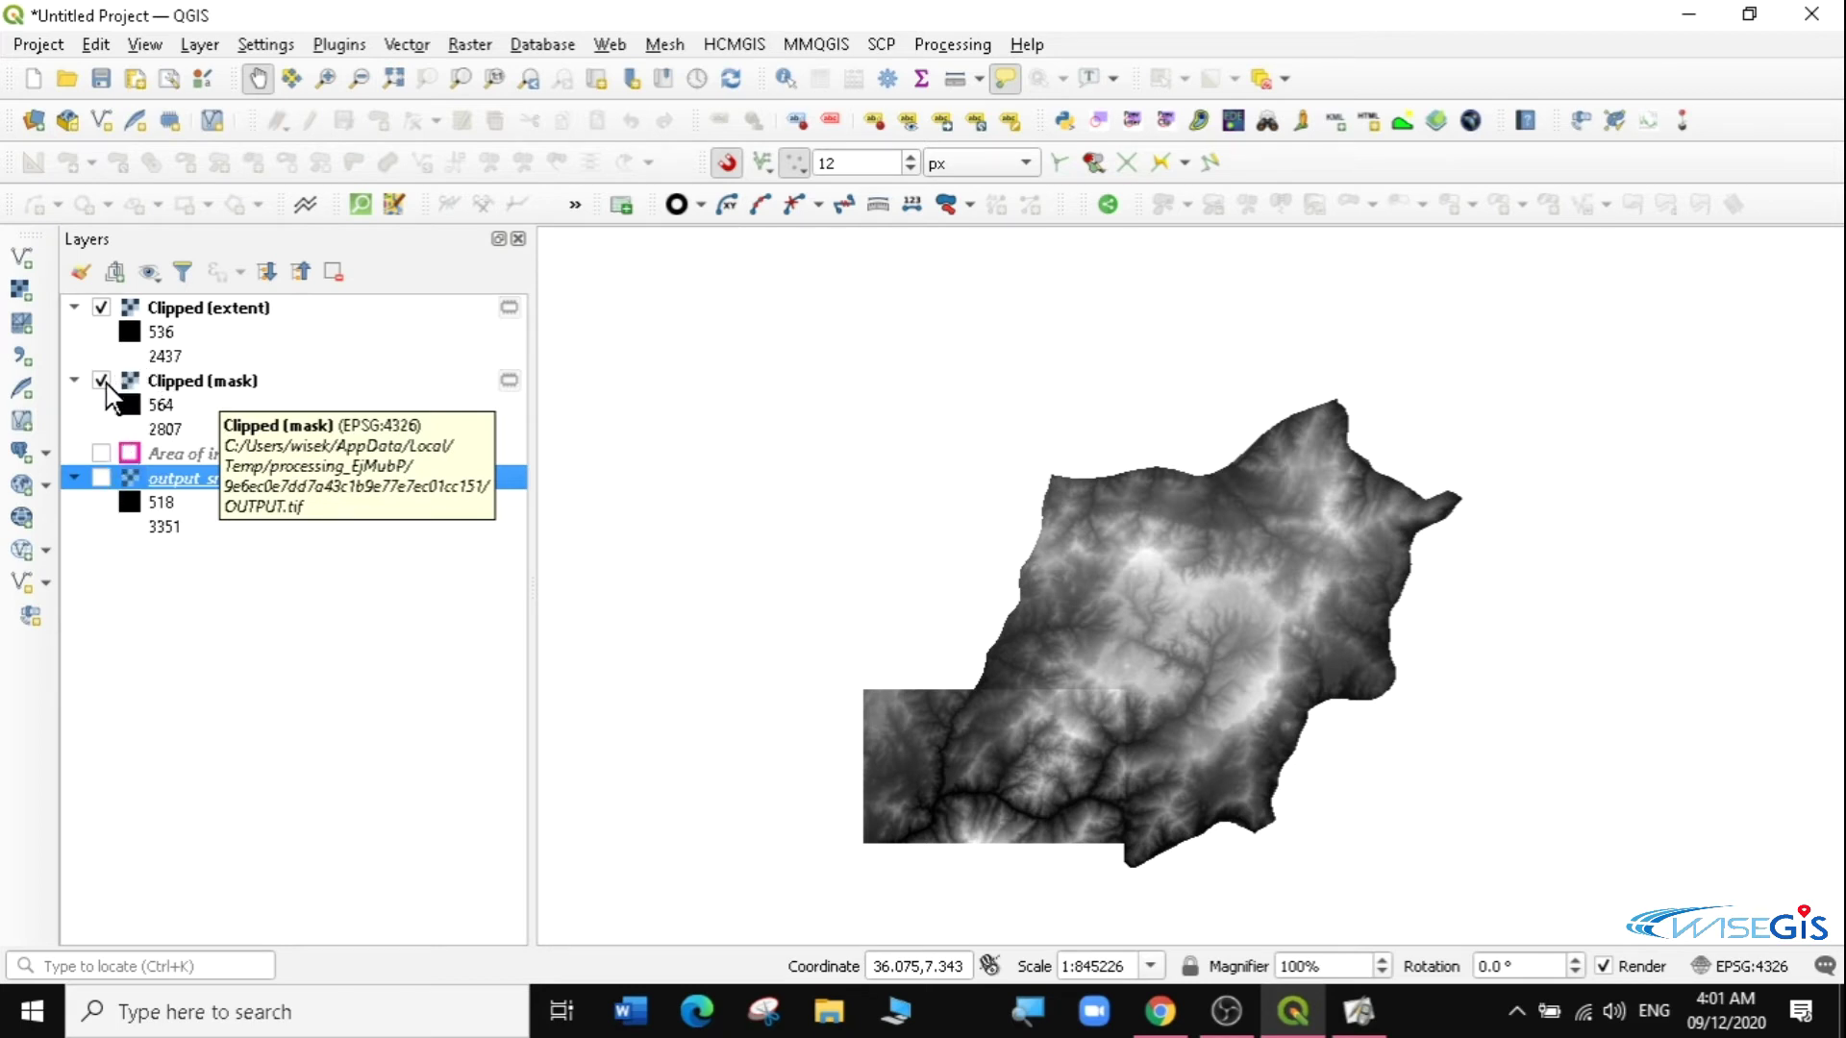
{"action": "left_click", "coordinate": [101, 307]}
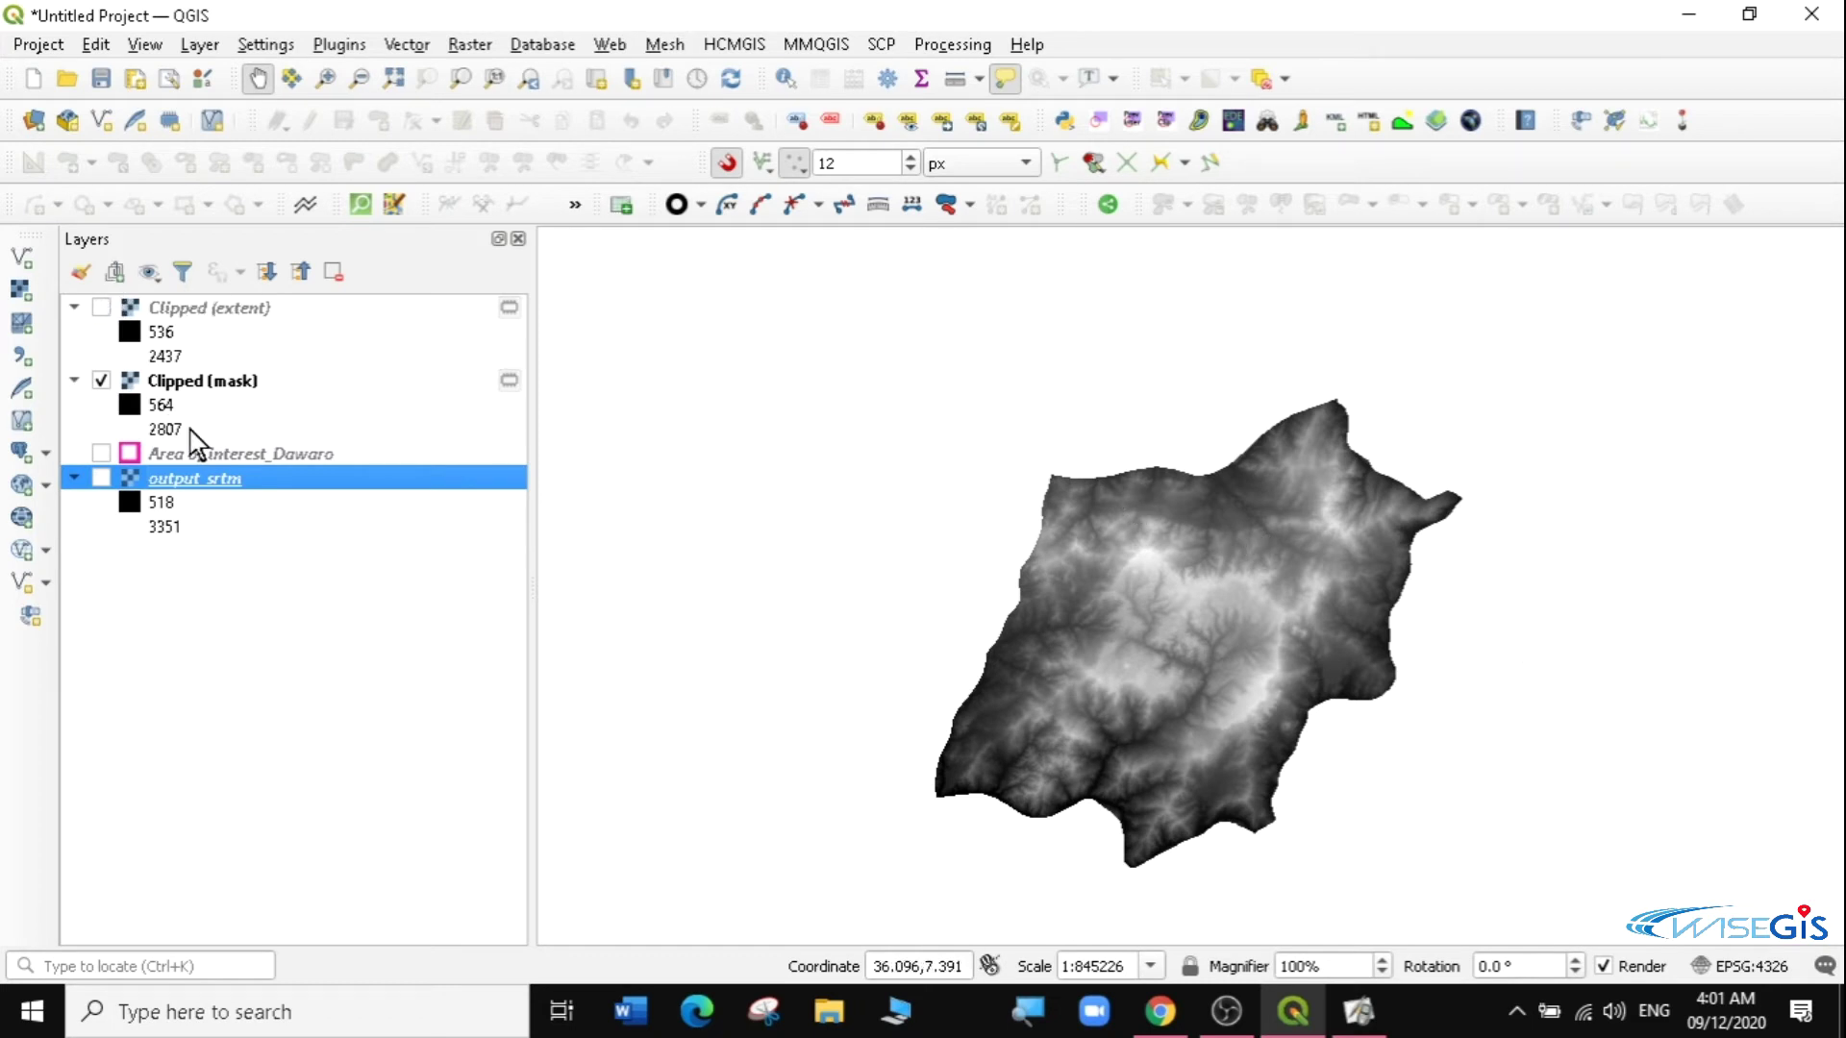
{"action": "left_click", "coordinate": [198, 377]}
{"action": "right_click", "coordinate": [198, 377]}
{"action": "left_click", "coordinate": [289, 383]}
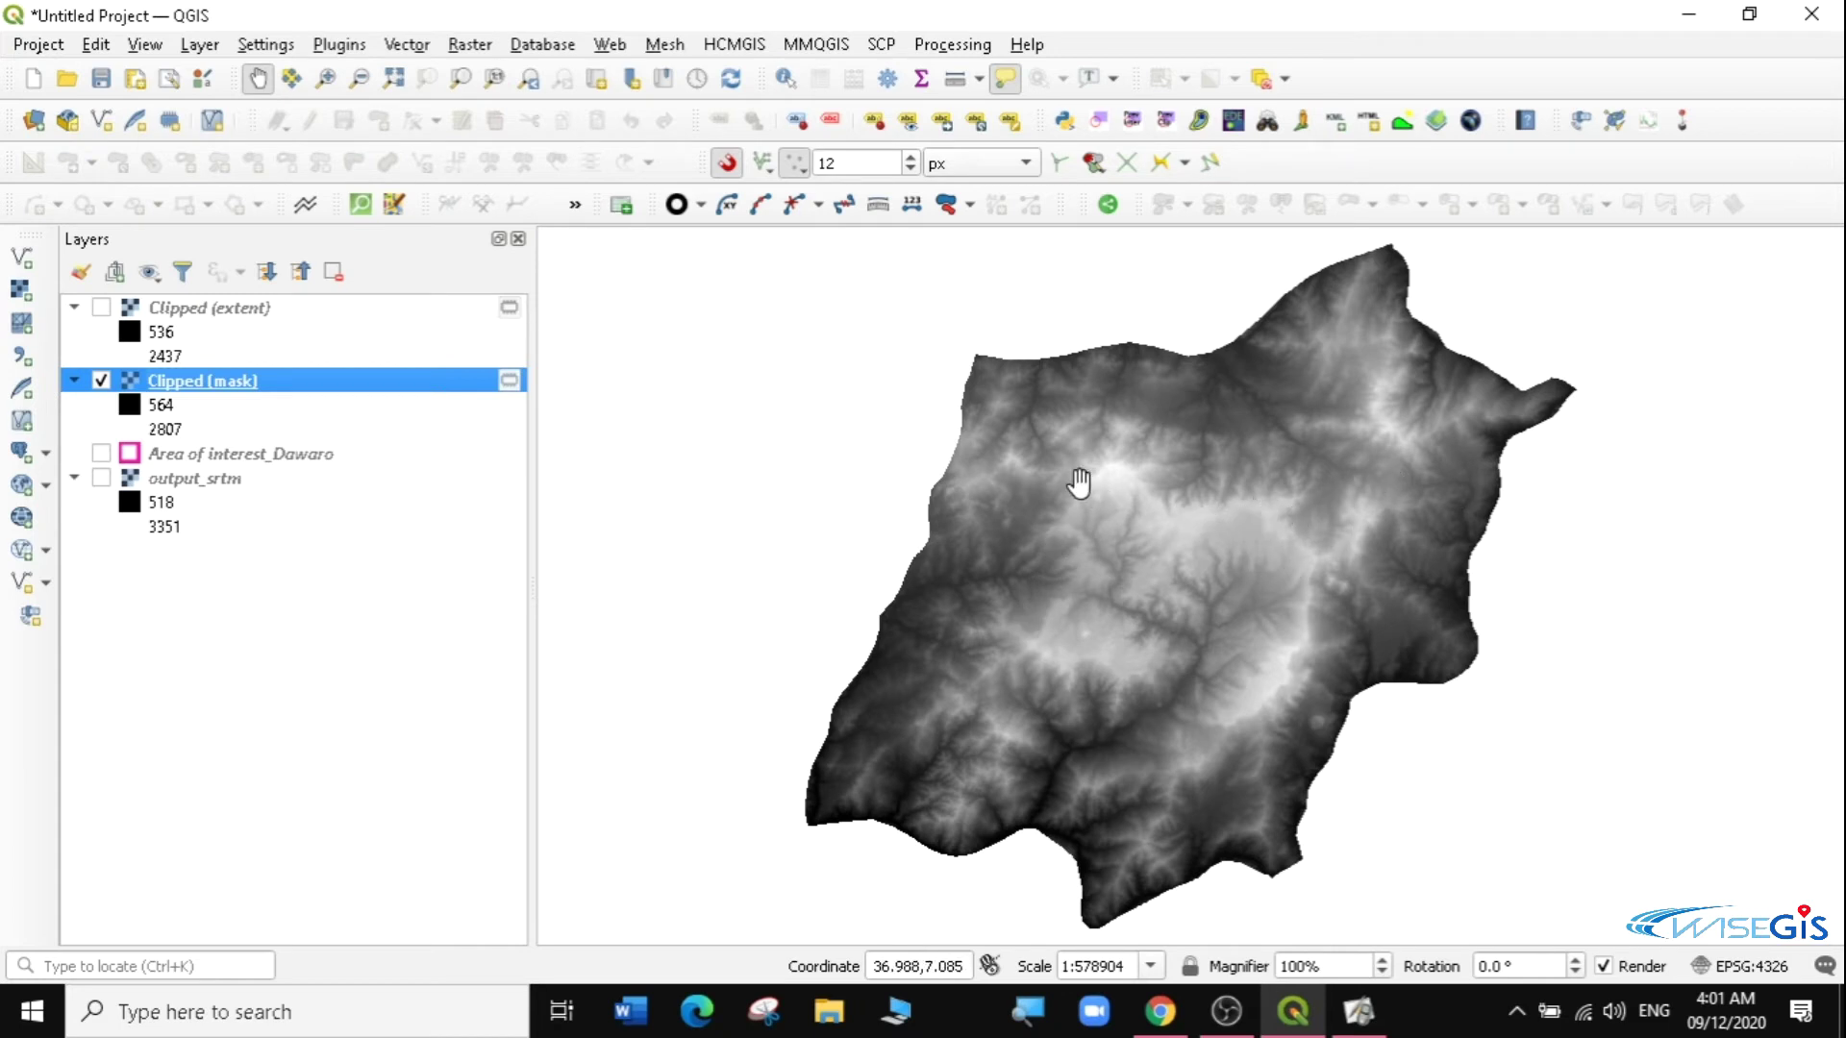
Set up the Contour extraction for Clipped (mask), Band 1 (Gray), with an interval of 200 between contour lines.
{"action": "left_click", "coordinate": [467, 45]}
{"action": "mouse_move", "coordinate": [502, 267]}
{"action": "mouse_move", "coordinate": [524, 327]}
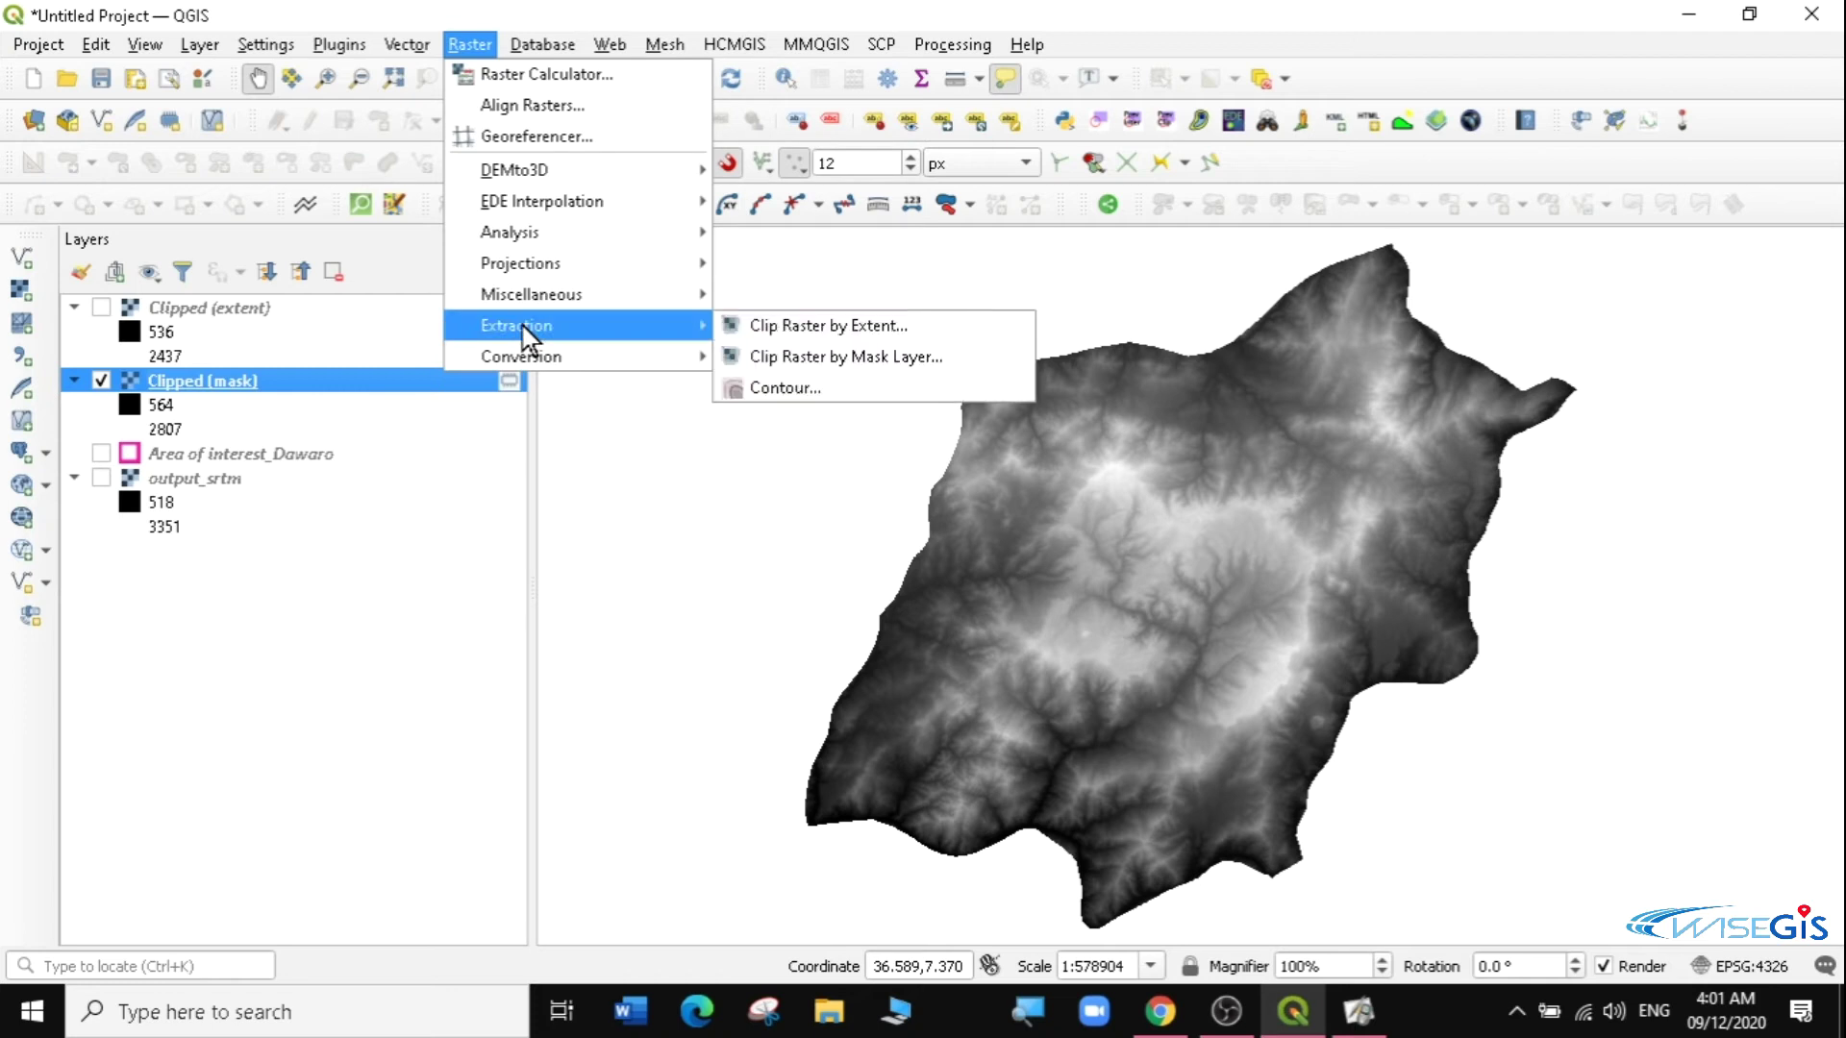
{"action": "left_click", "coordinate": [816, 390]}
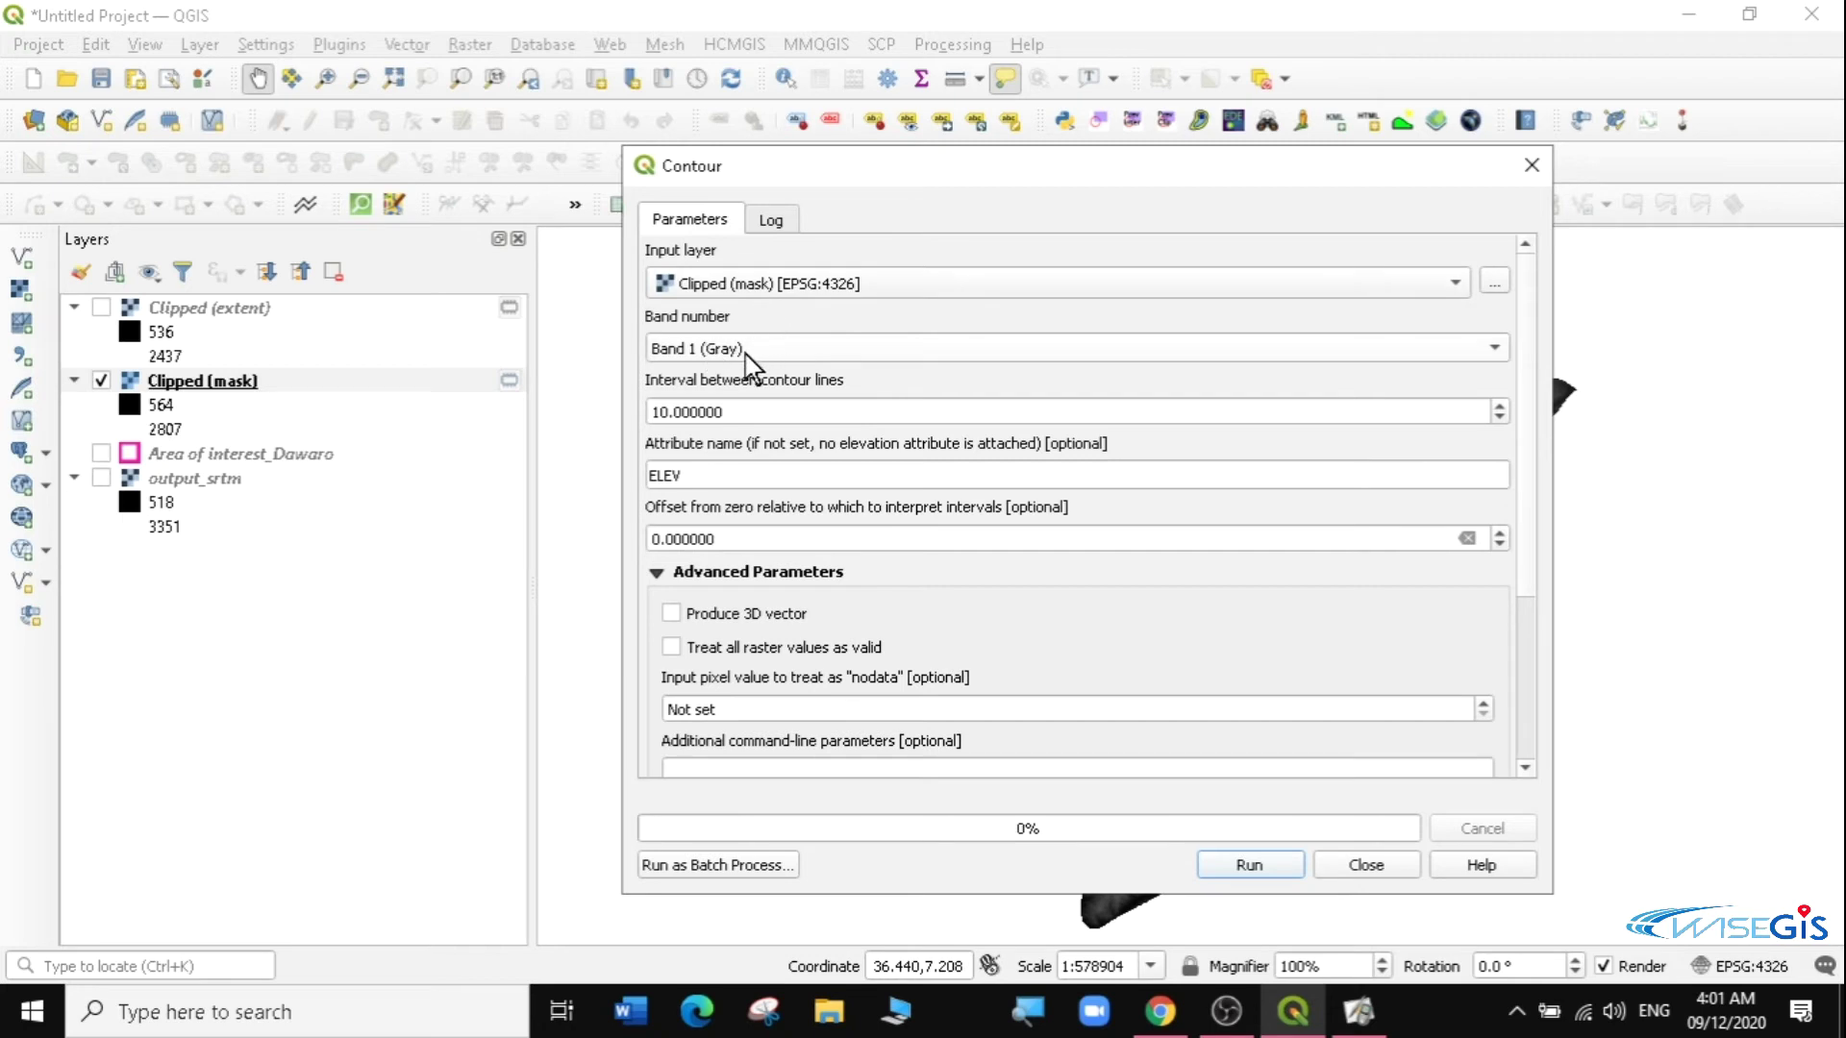
{"action": "left_click", "coordinate": [673, 412]}
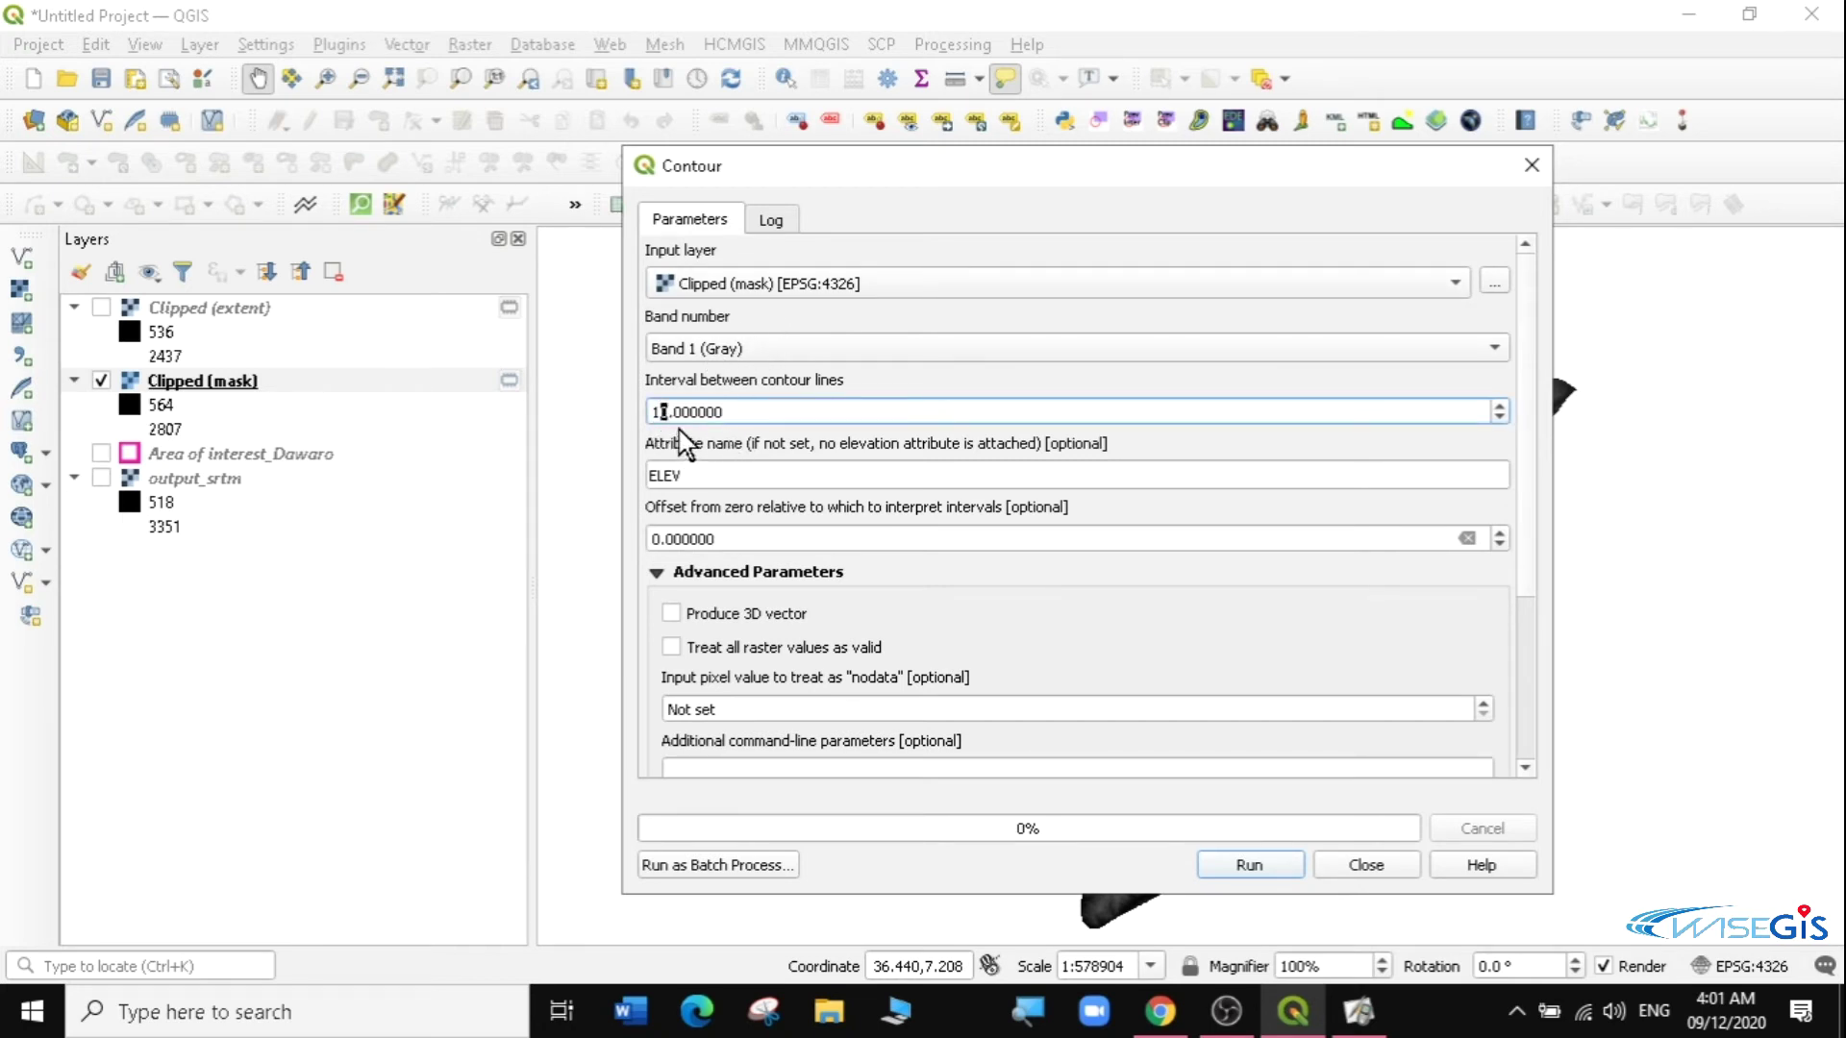
{"action": "type", "text": "0"}
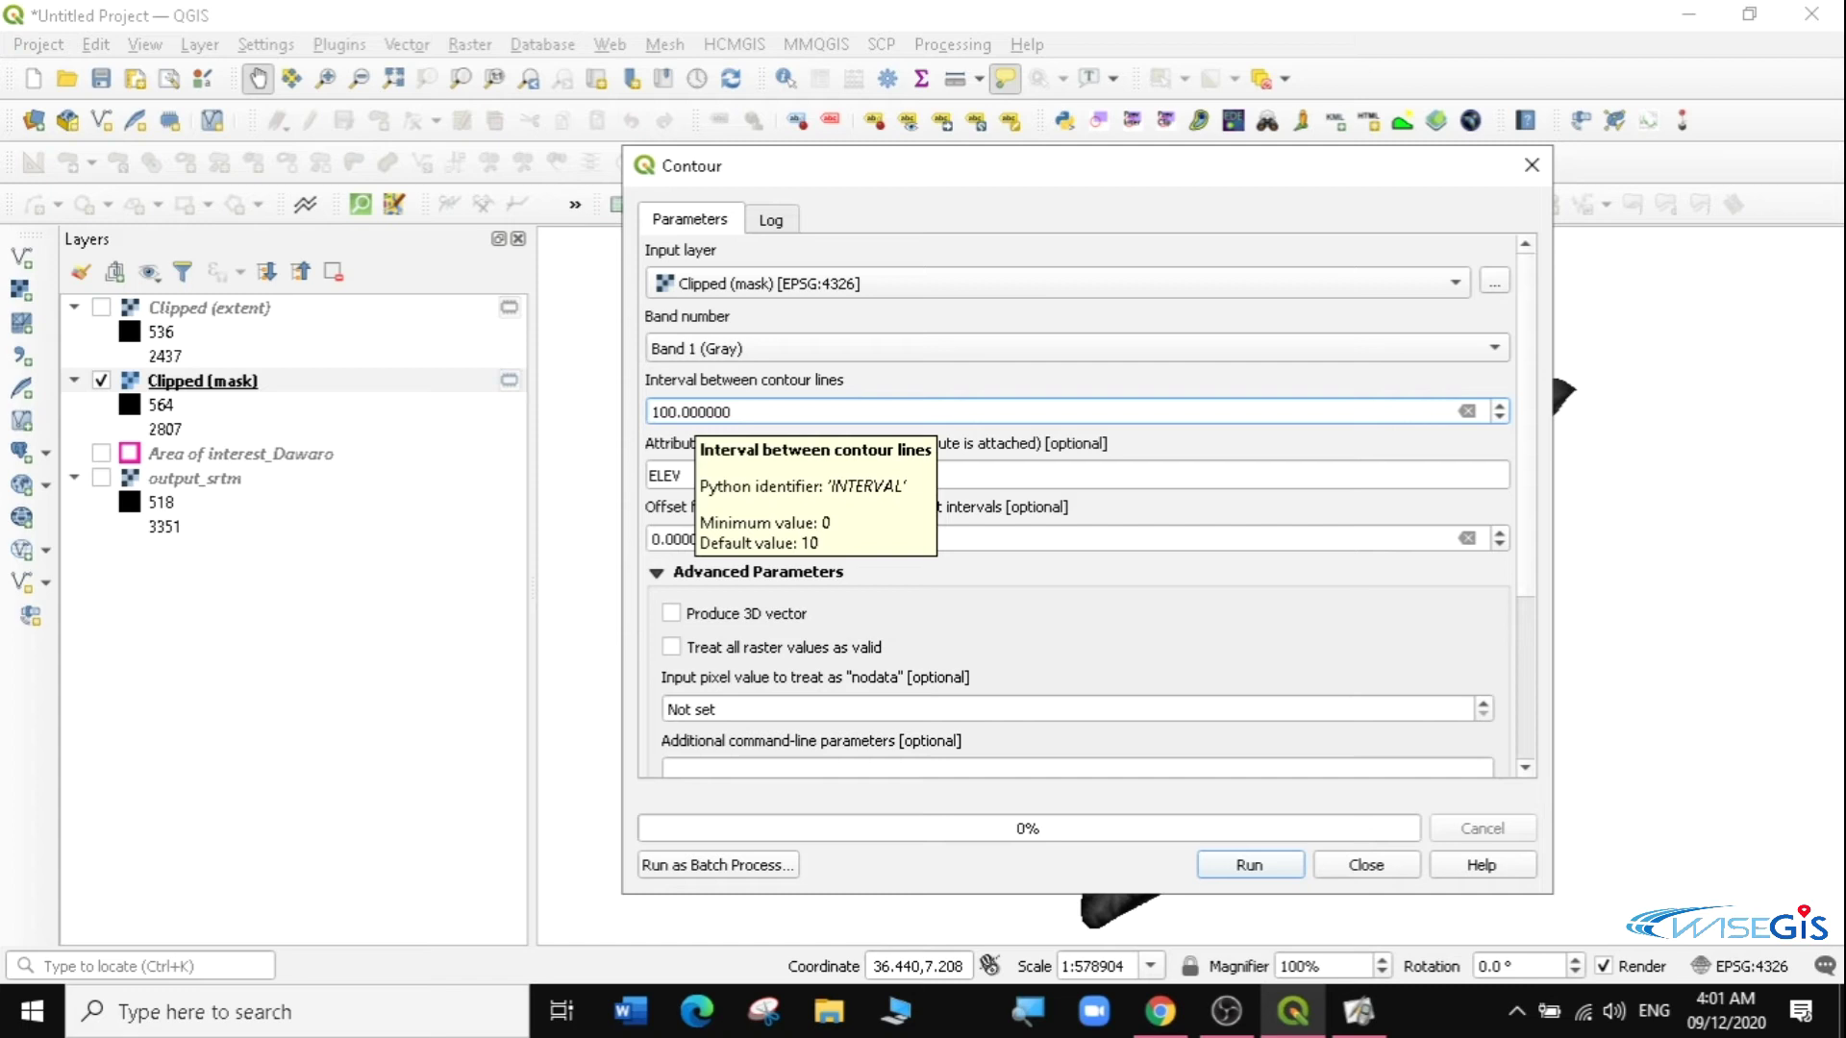
{"action": "key", "text": "BackSpace"}
{"action": "type", "text": "3"}
{"action": "key", "text": "BackSpace"}
{"action": "type", "text": "2"}
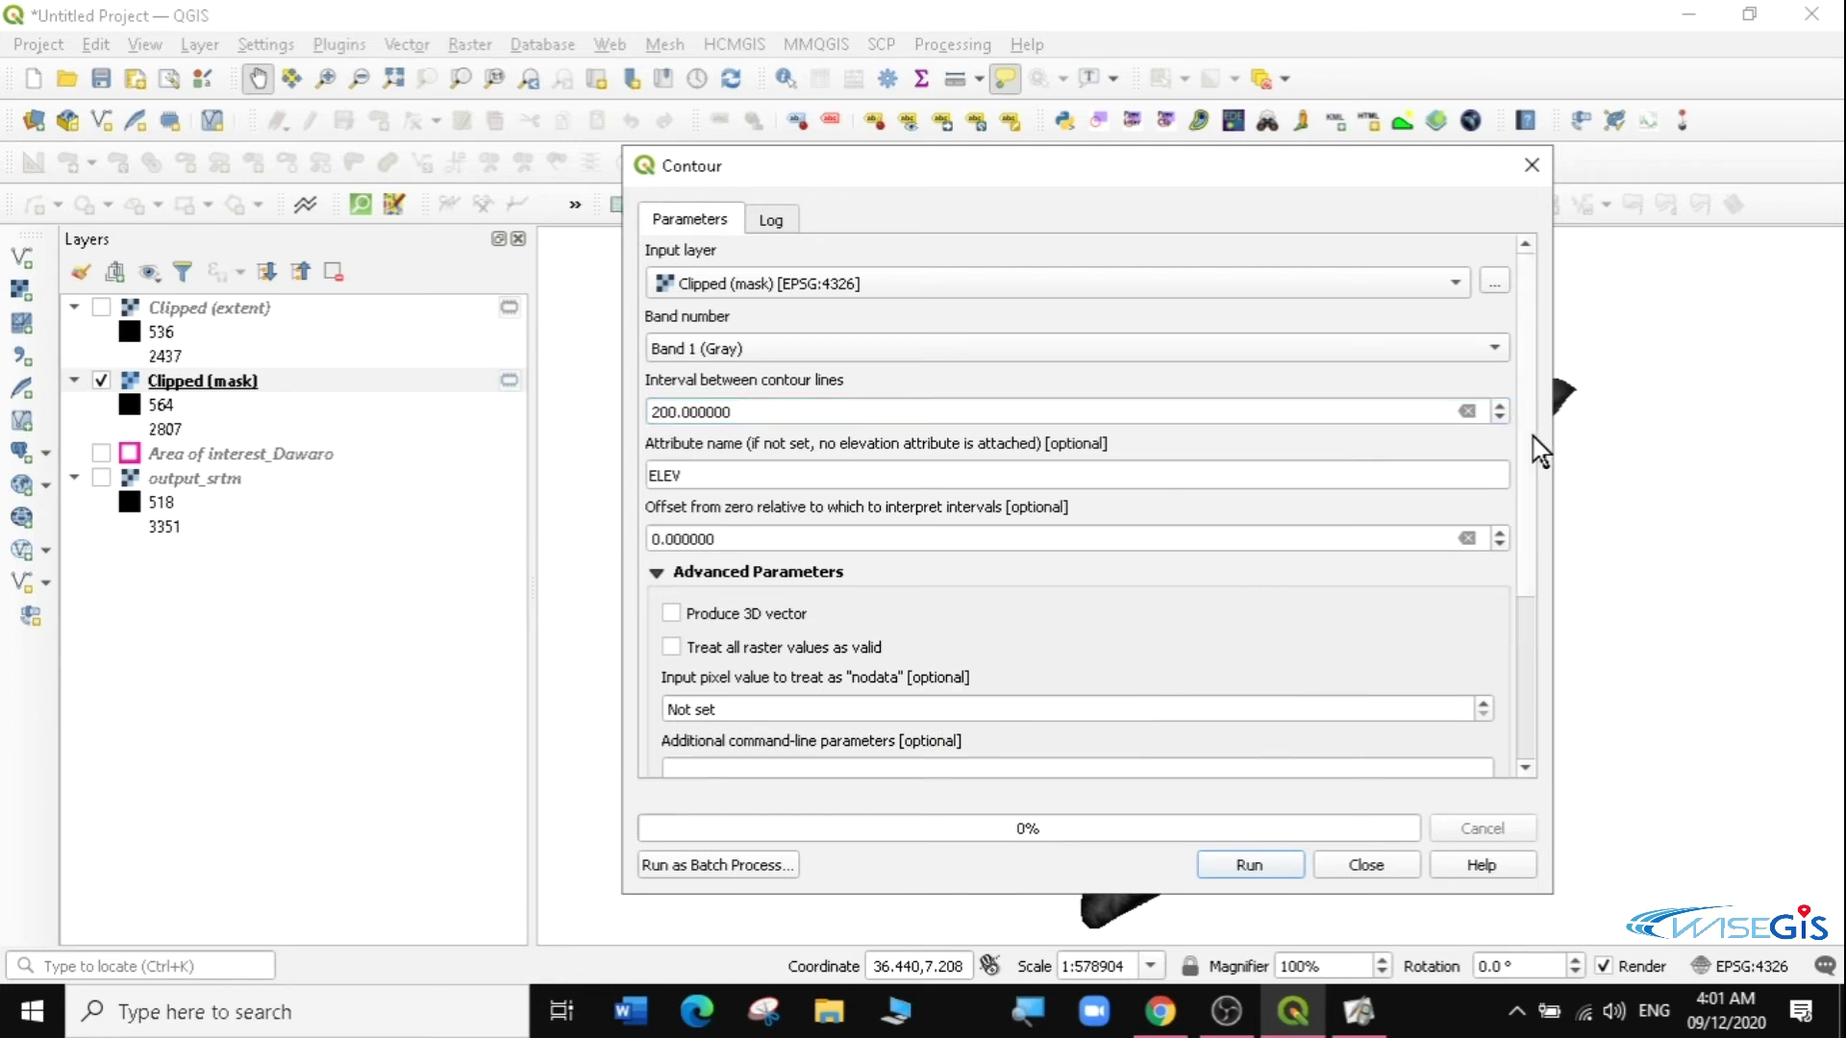
Run the contour extraction with the remaining settings at their defaults, saving the contours to a temporary file.
{"action": "scroll", "coordinate": [1535, 461], "scroll_direction": "down", "scroll_amount": 1}
{"action": "scroll", "coordinate": [1536, 538], "scroll_direction": "down", "scroll_amount": 5}
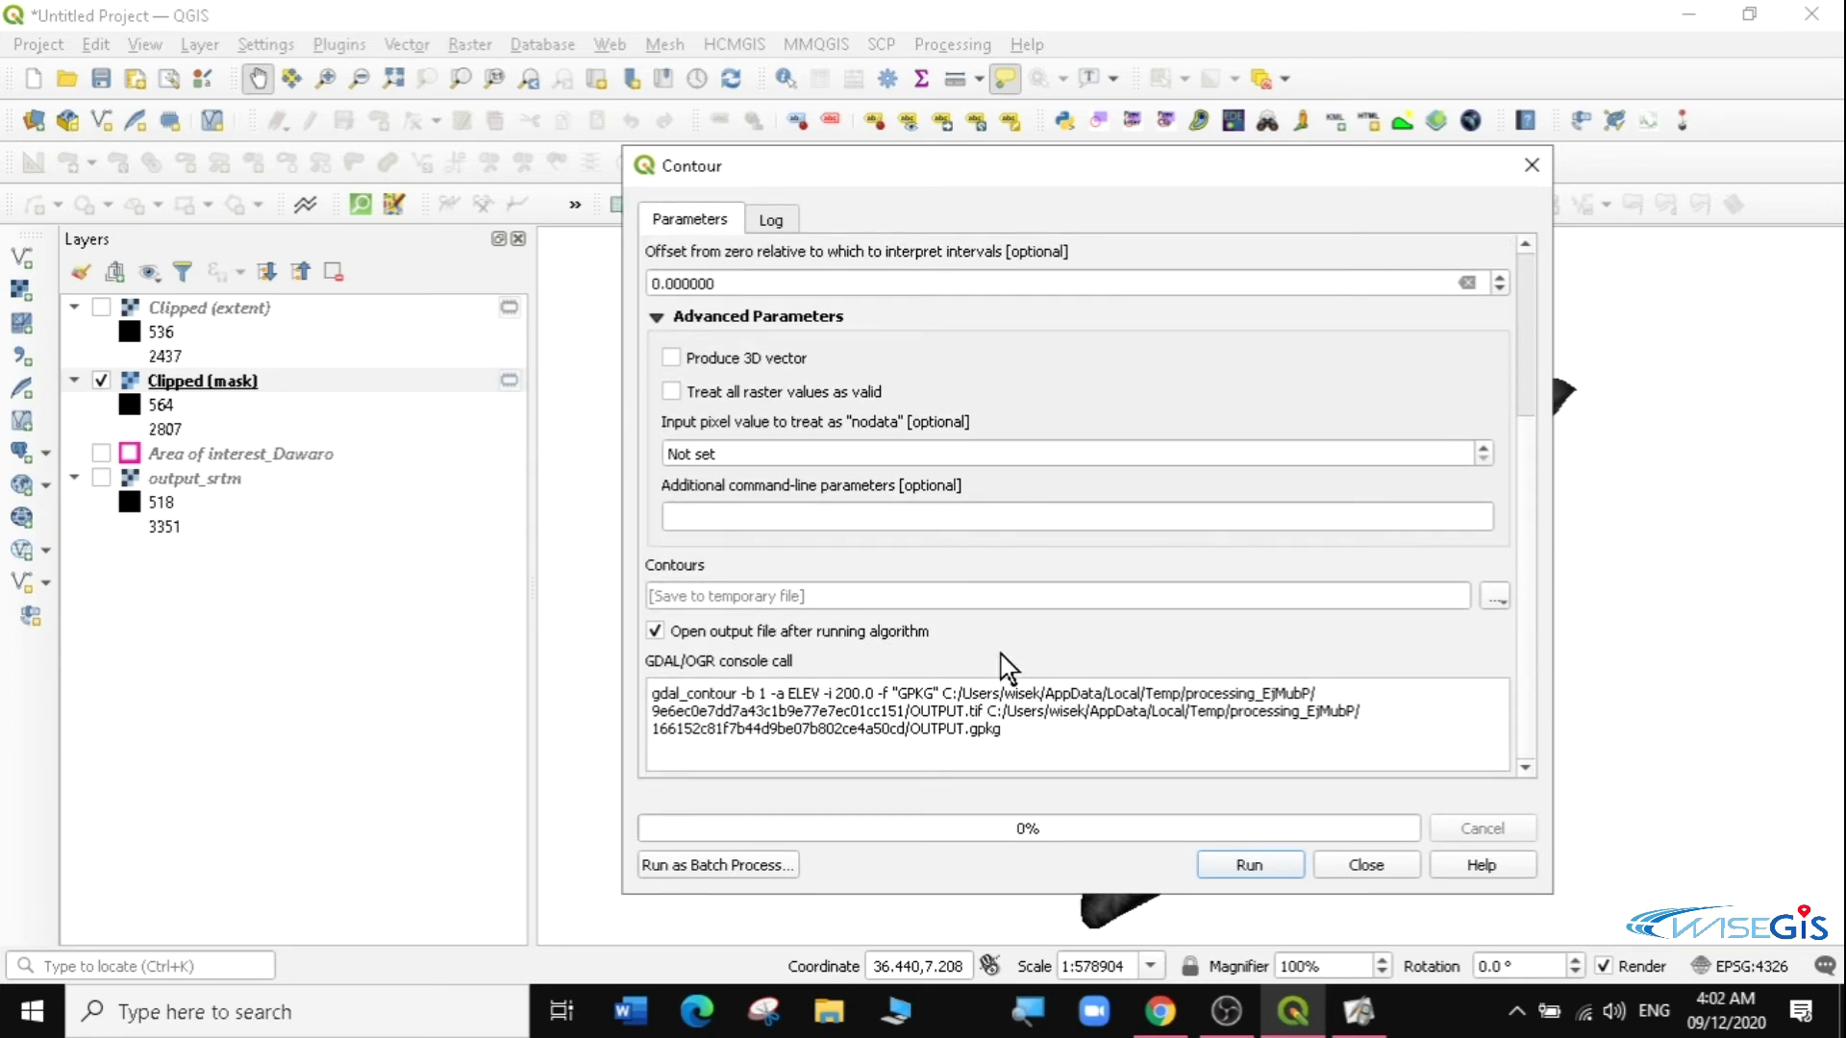
{"action": "left_click", "coordinate": [1247, 864]}
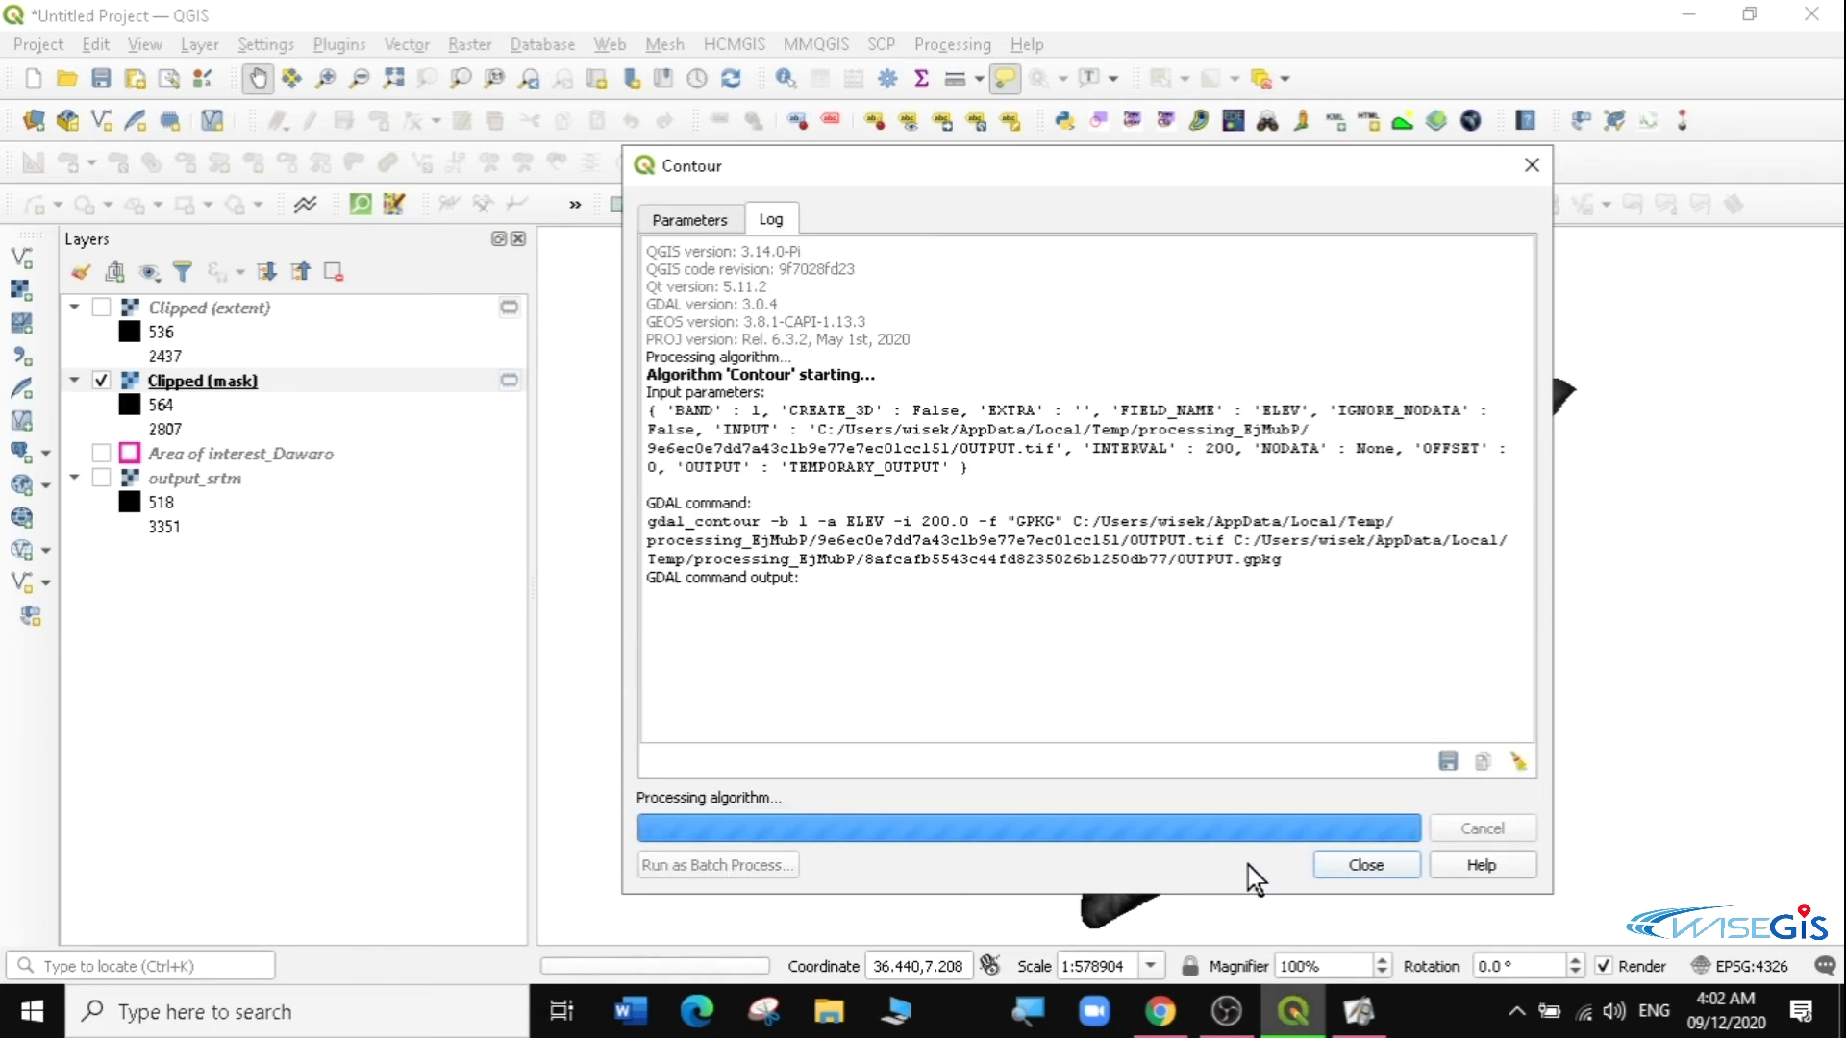
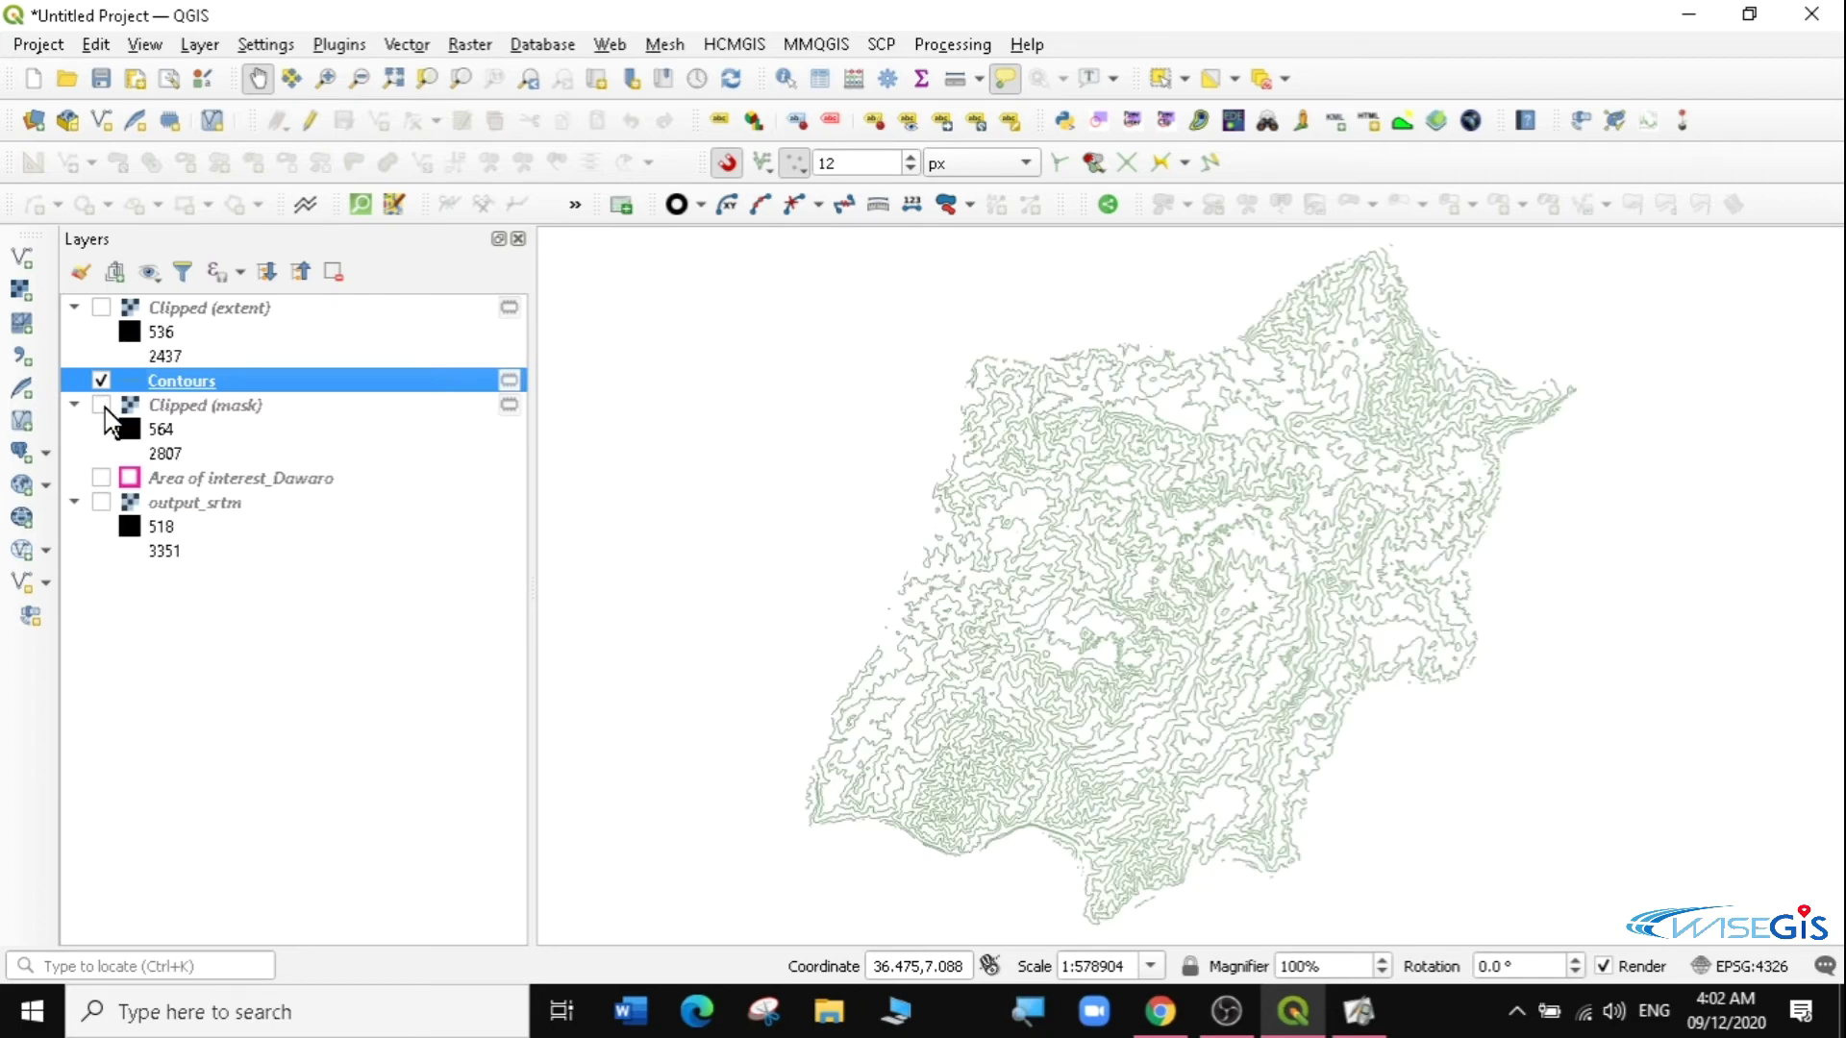
Show the Clipped (mask) raster beneath the contours and examine the elevation values in the Contours attribute table.
{"action": "left_click", "coordinate": [101, 406]}
{"action": "right_click", "coordinate": [197, 394]}
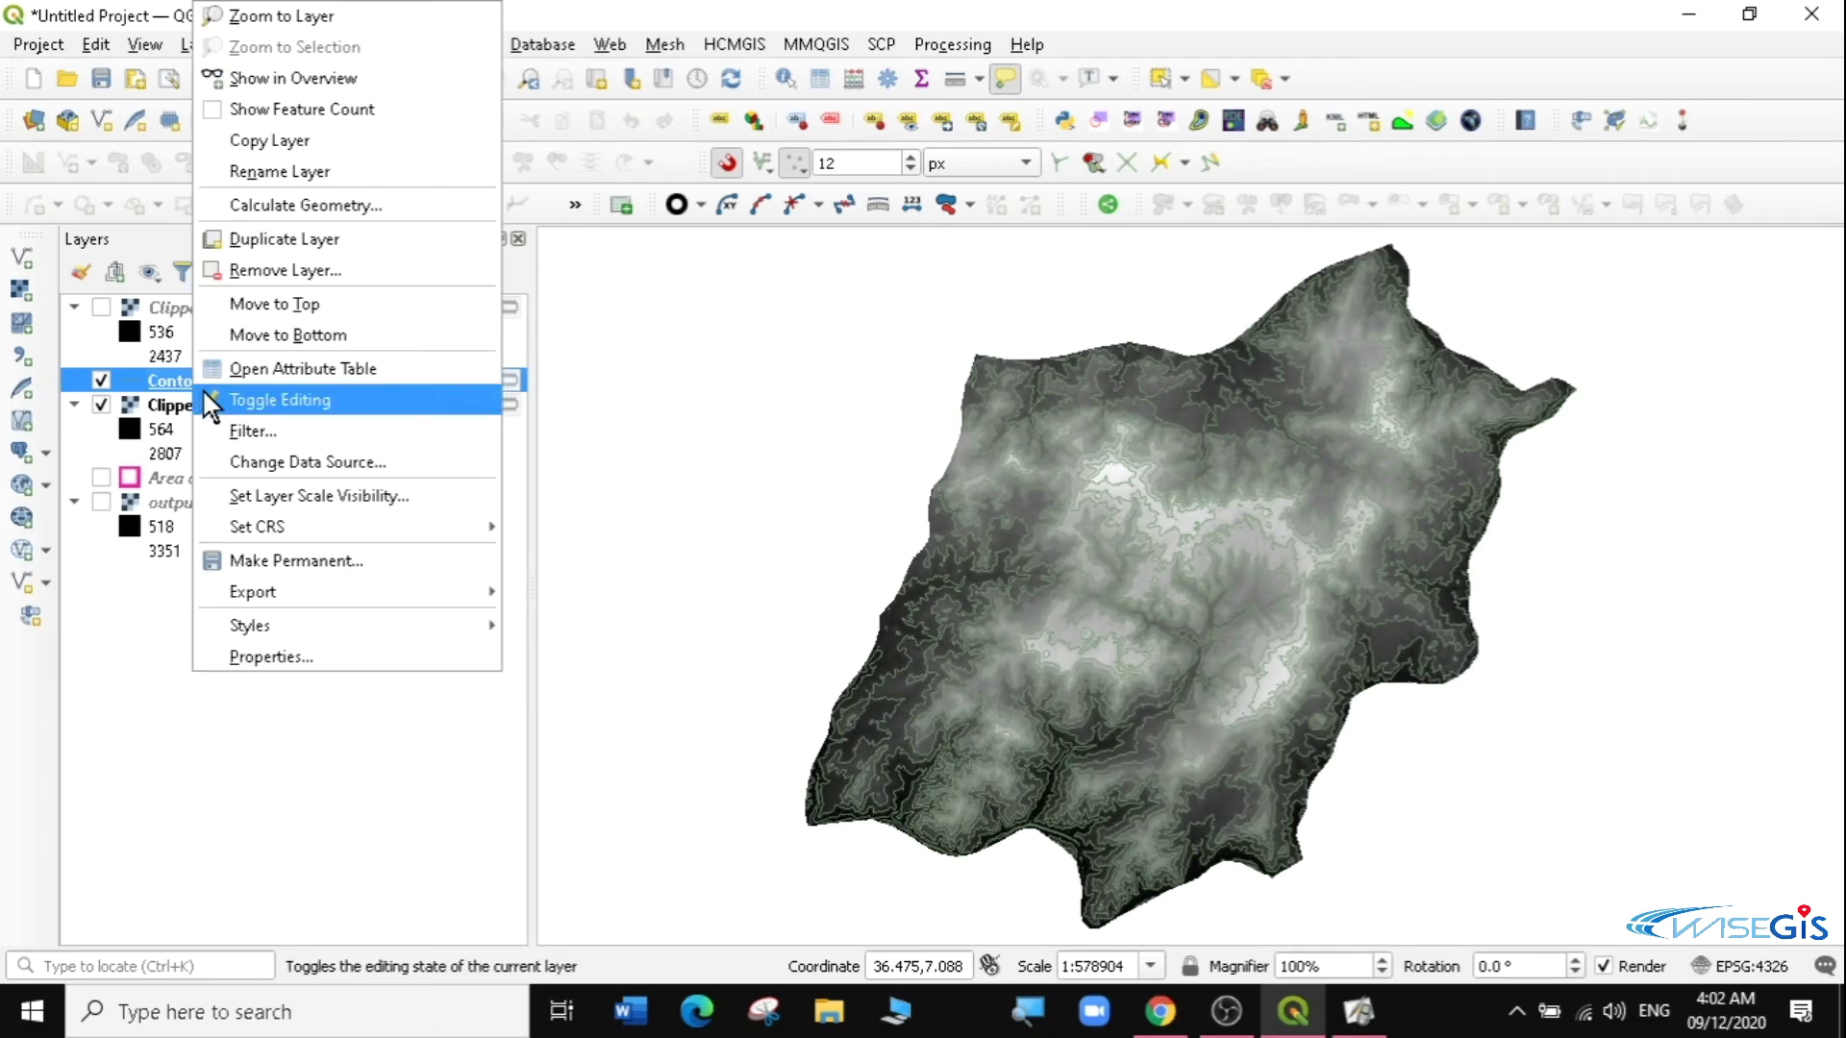
{"action": "key", "text": "Escape"}
{"action": "double_click", "coordinate": [277, 380]}
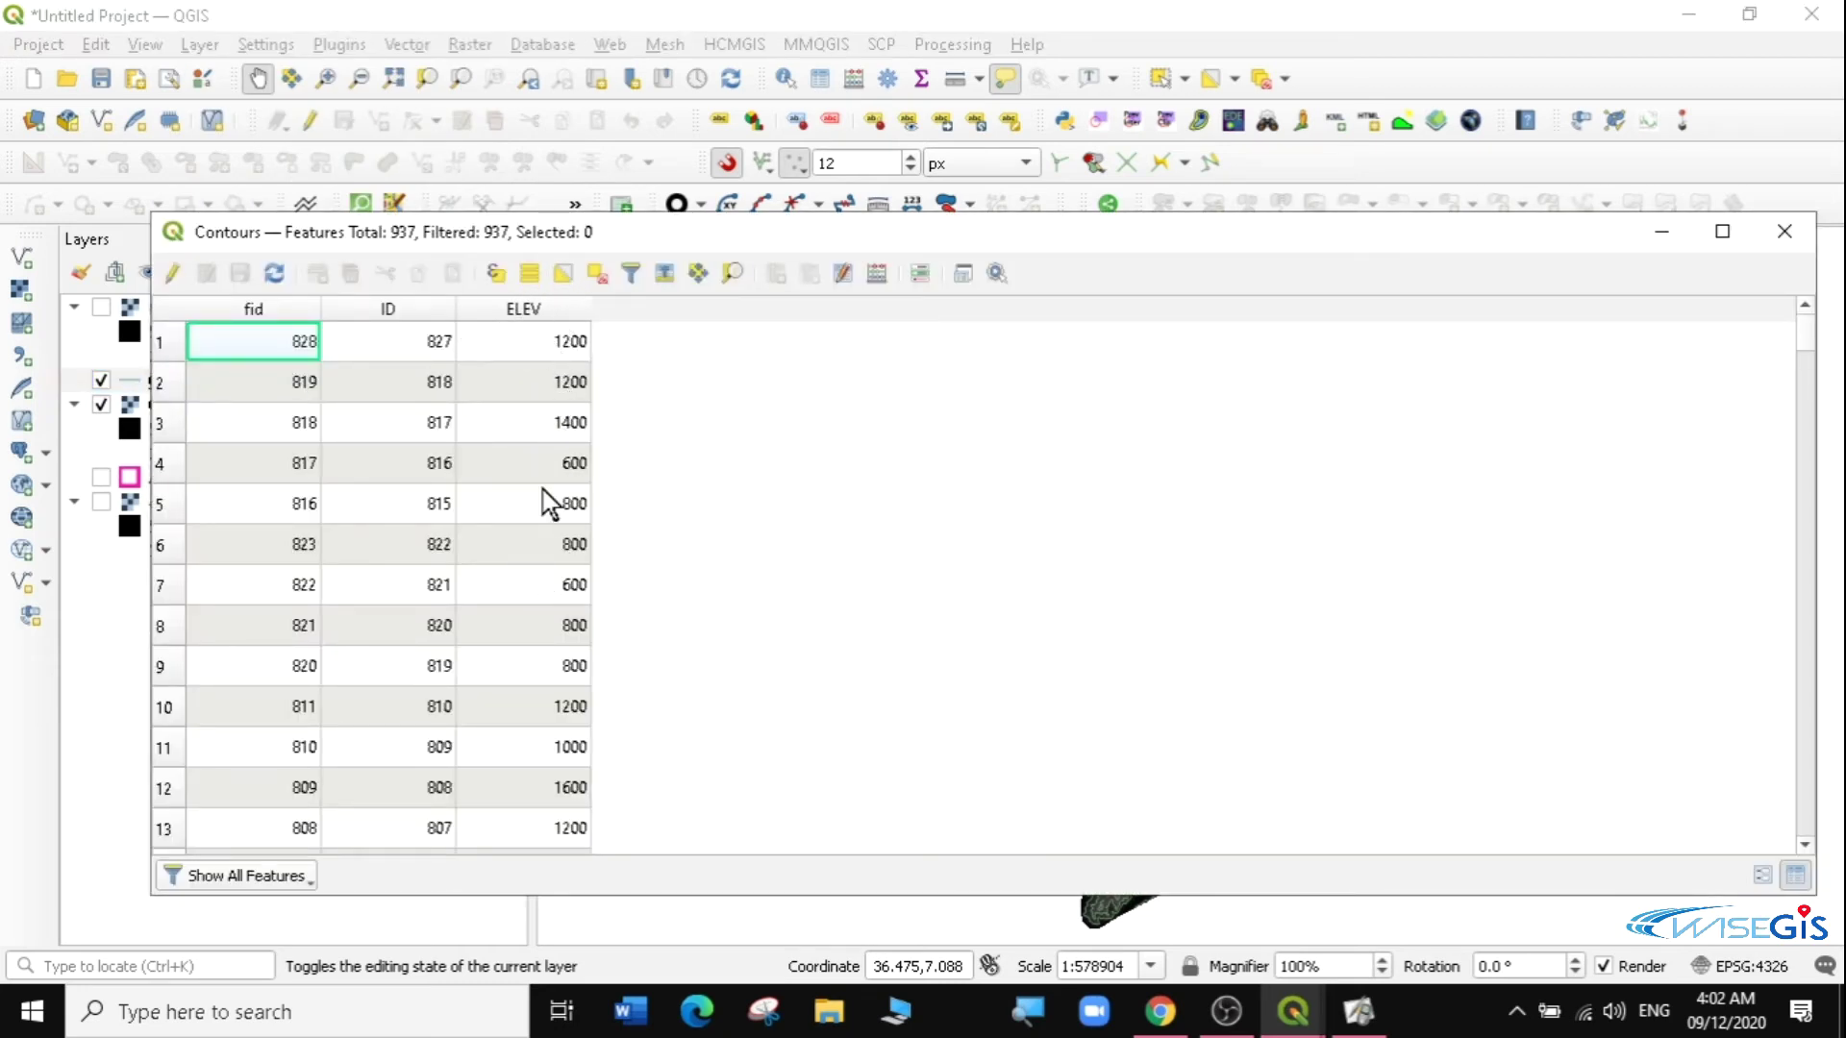
{"action": "left_click", "coordinate": [1784, 232]}
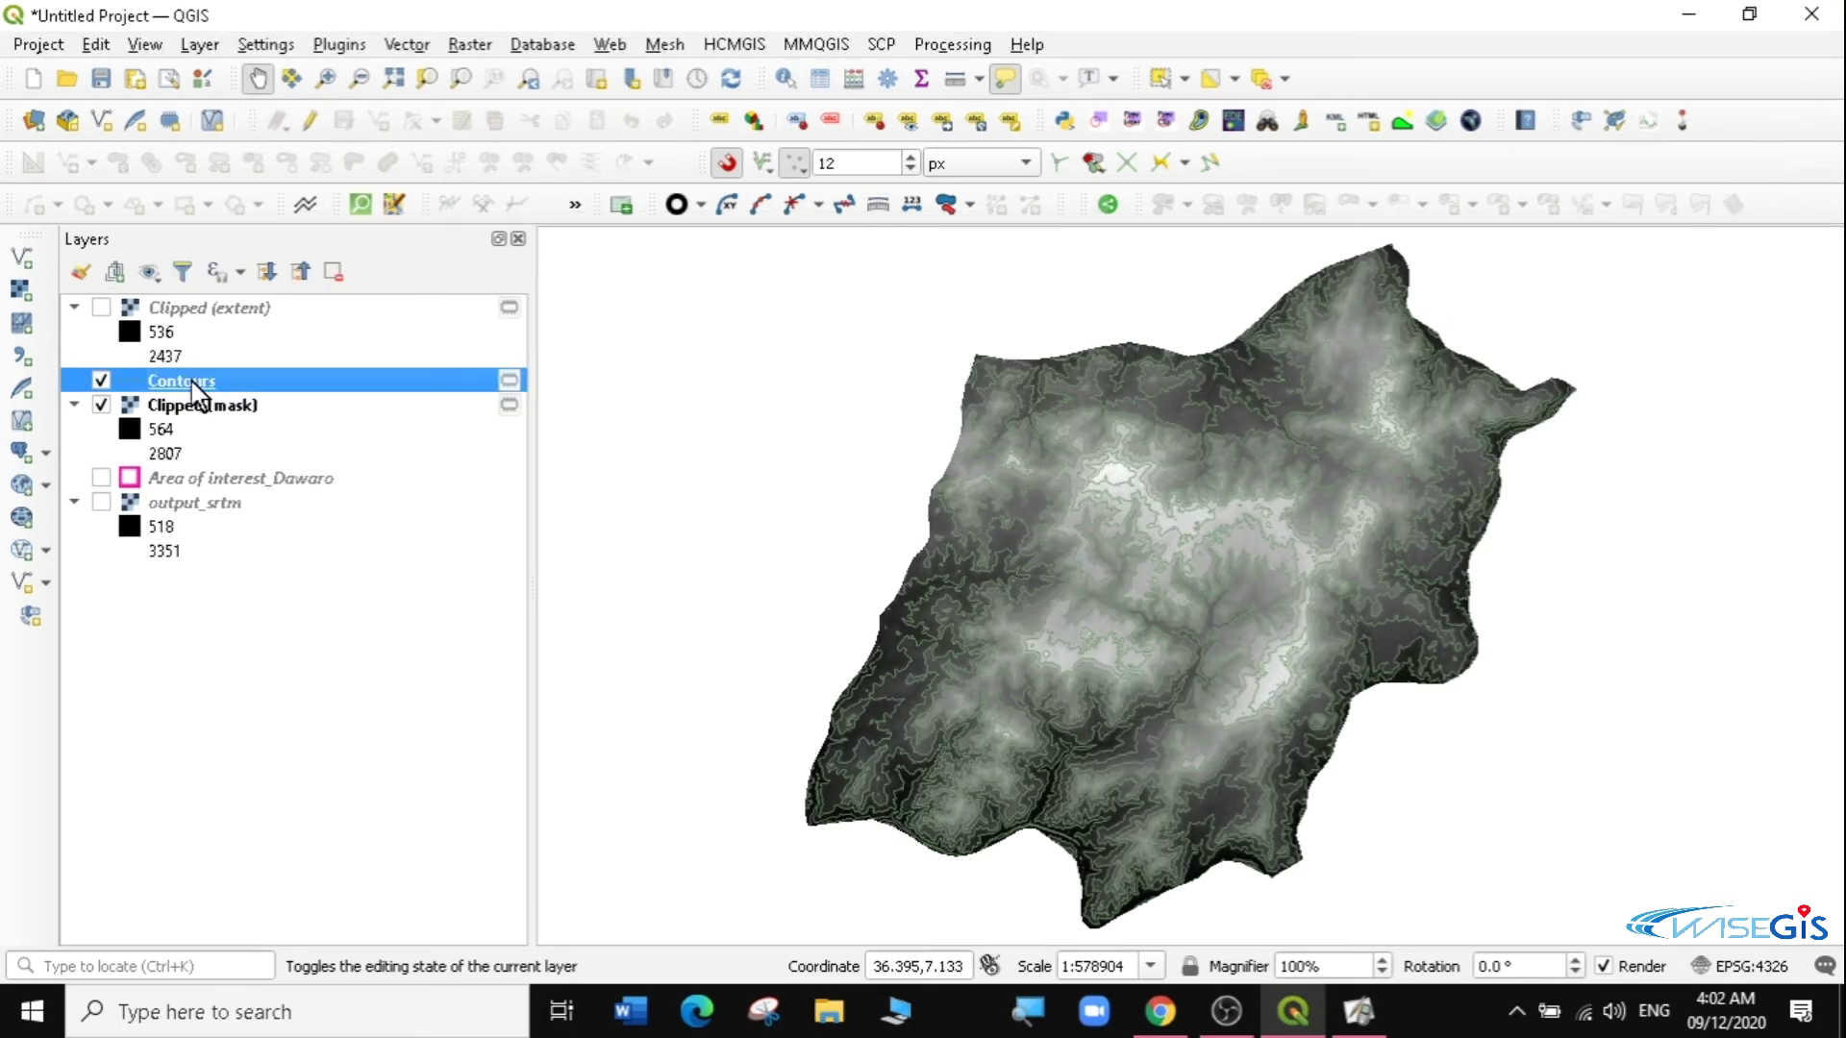
Turn on Single Labels for the Contours layer, using the ELEV field as the label value.
{"action": "double_click", "coordinate": [411, 386]}
{"action": "left_click", "coordinate": [673, 131]}
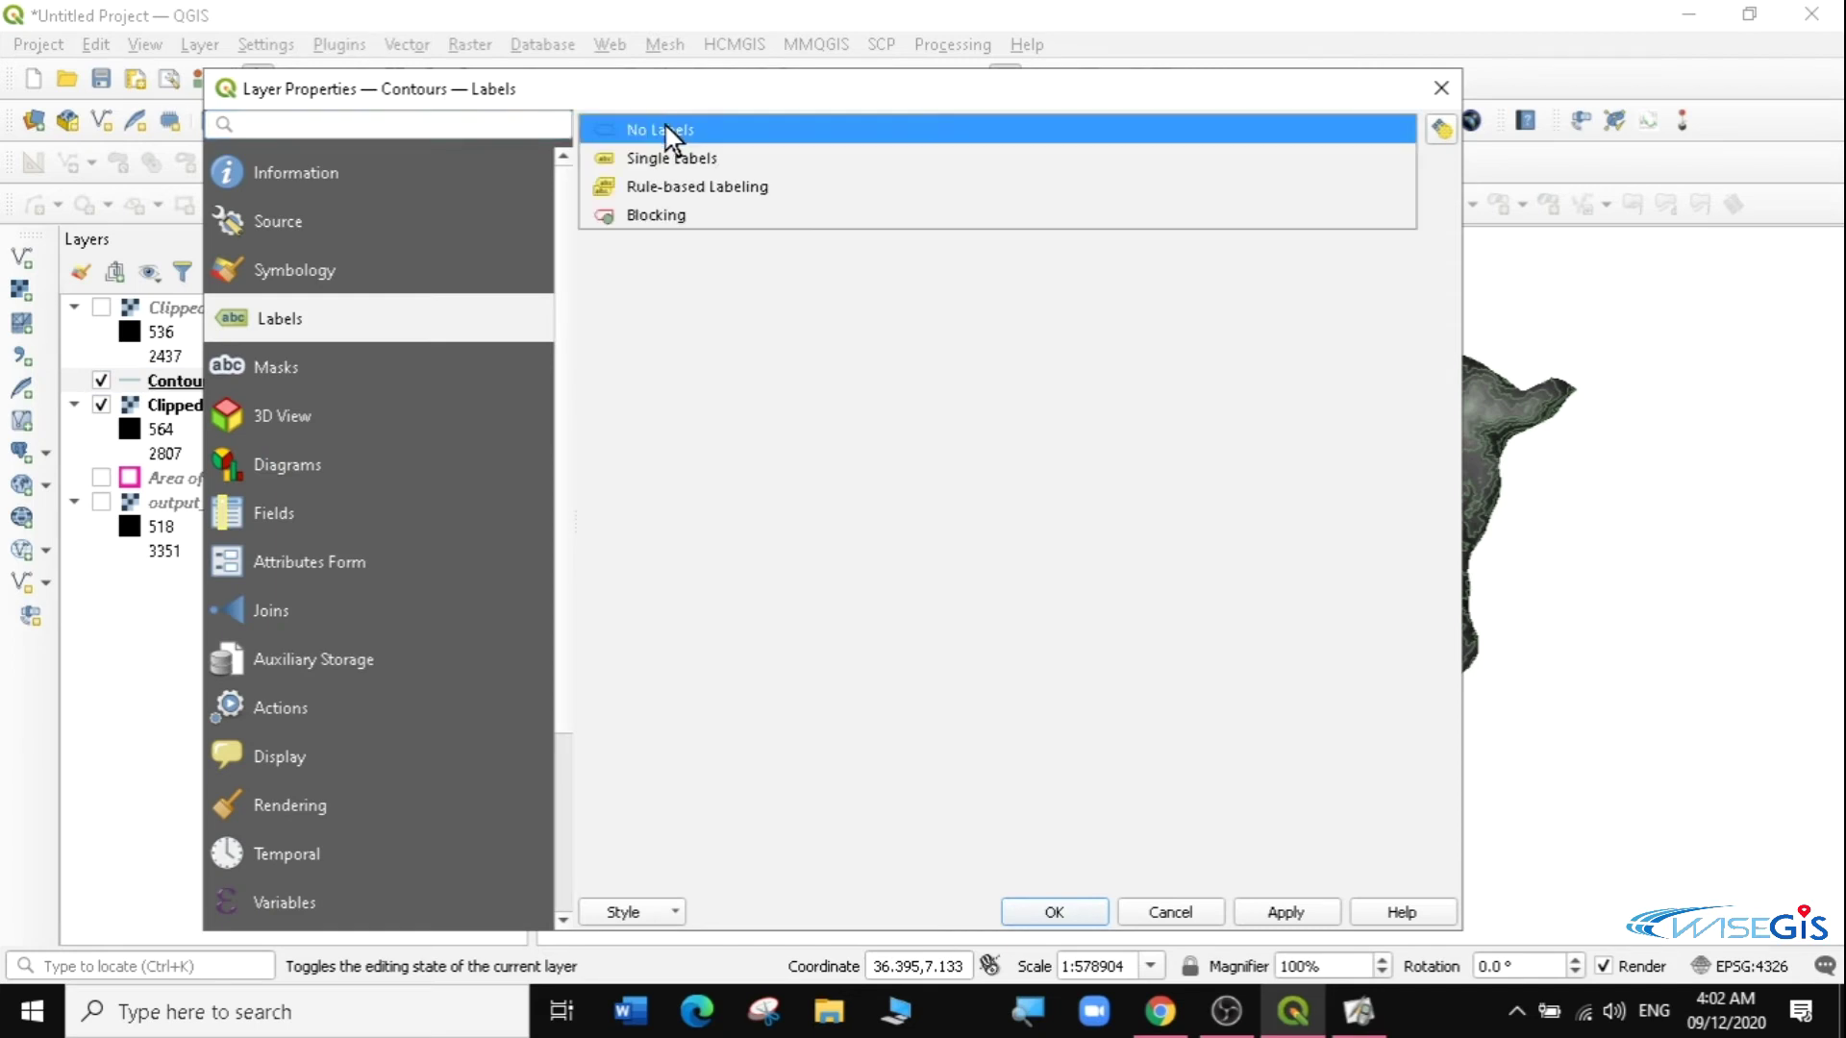
{"action": "key", "text": "Escape"}
{"action": "key", "text": "Down"}
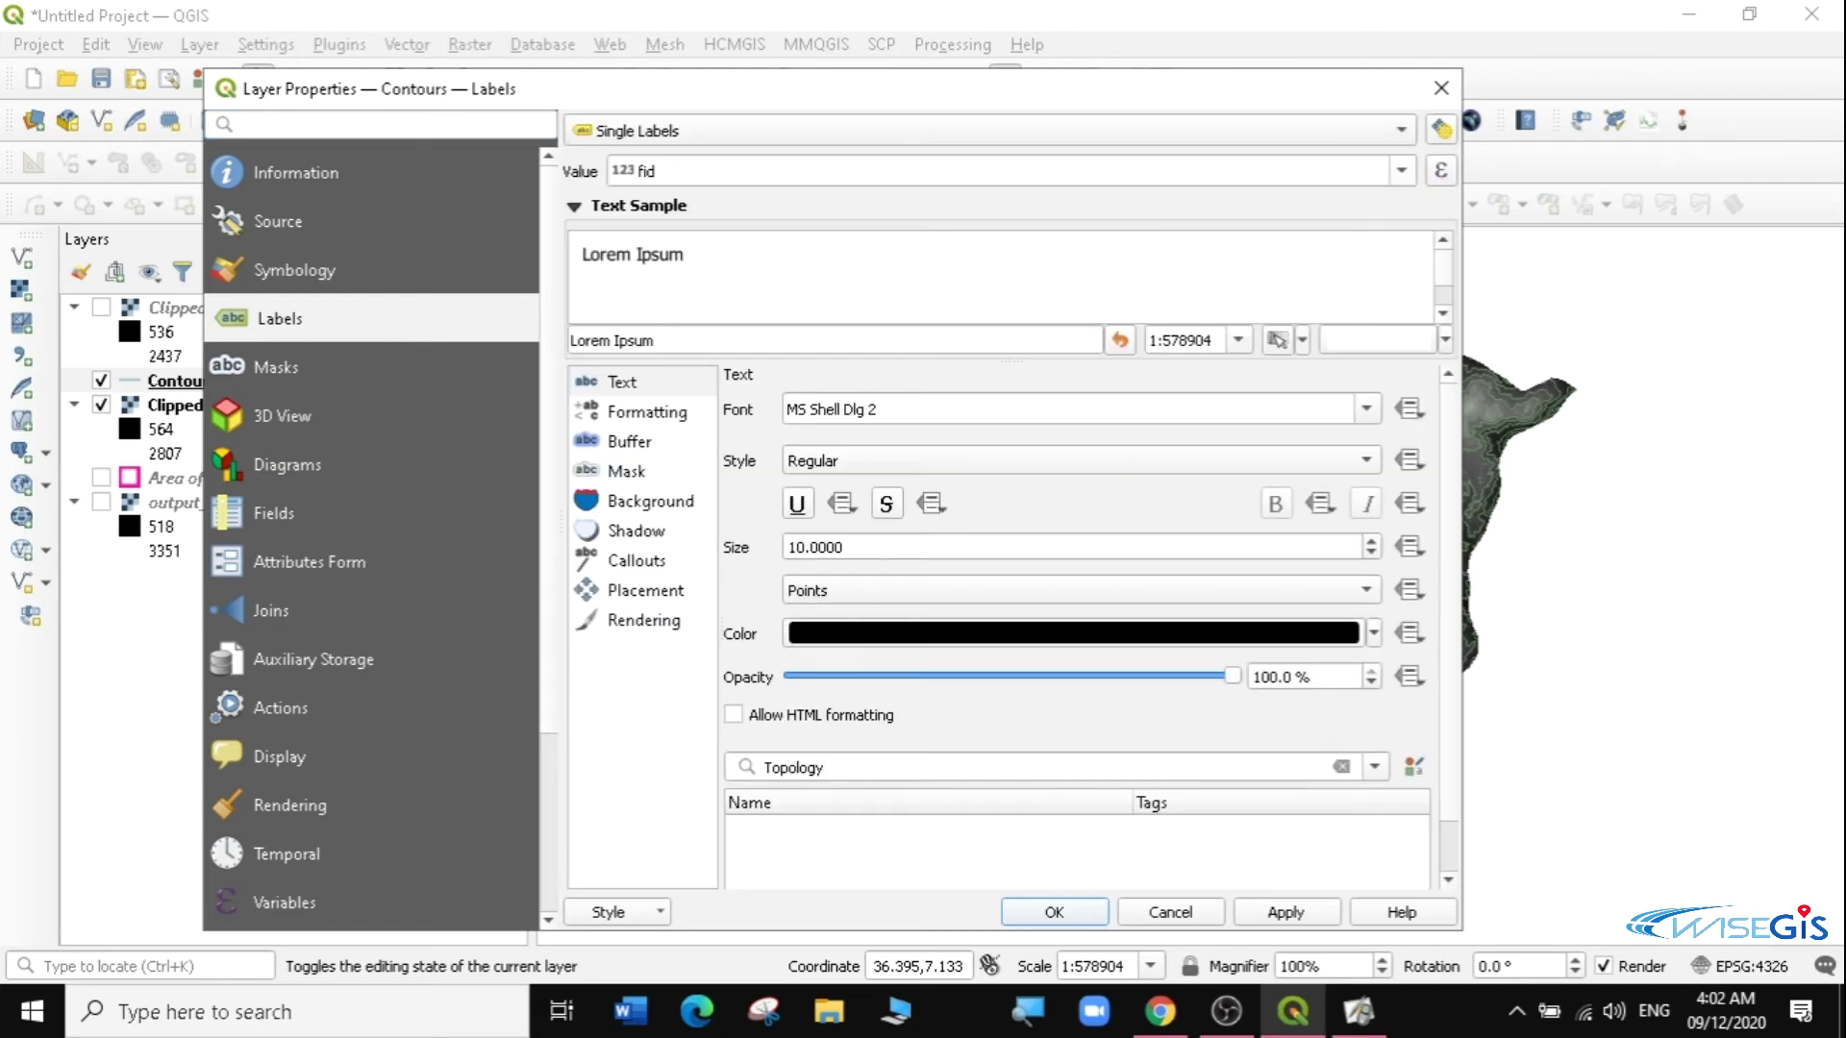
{"action": "left_click", "coordinate": [1402, 170]}
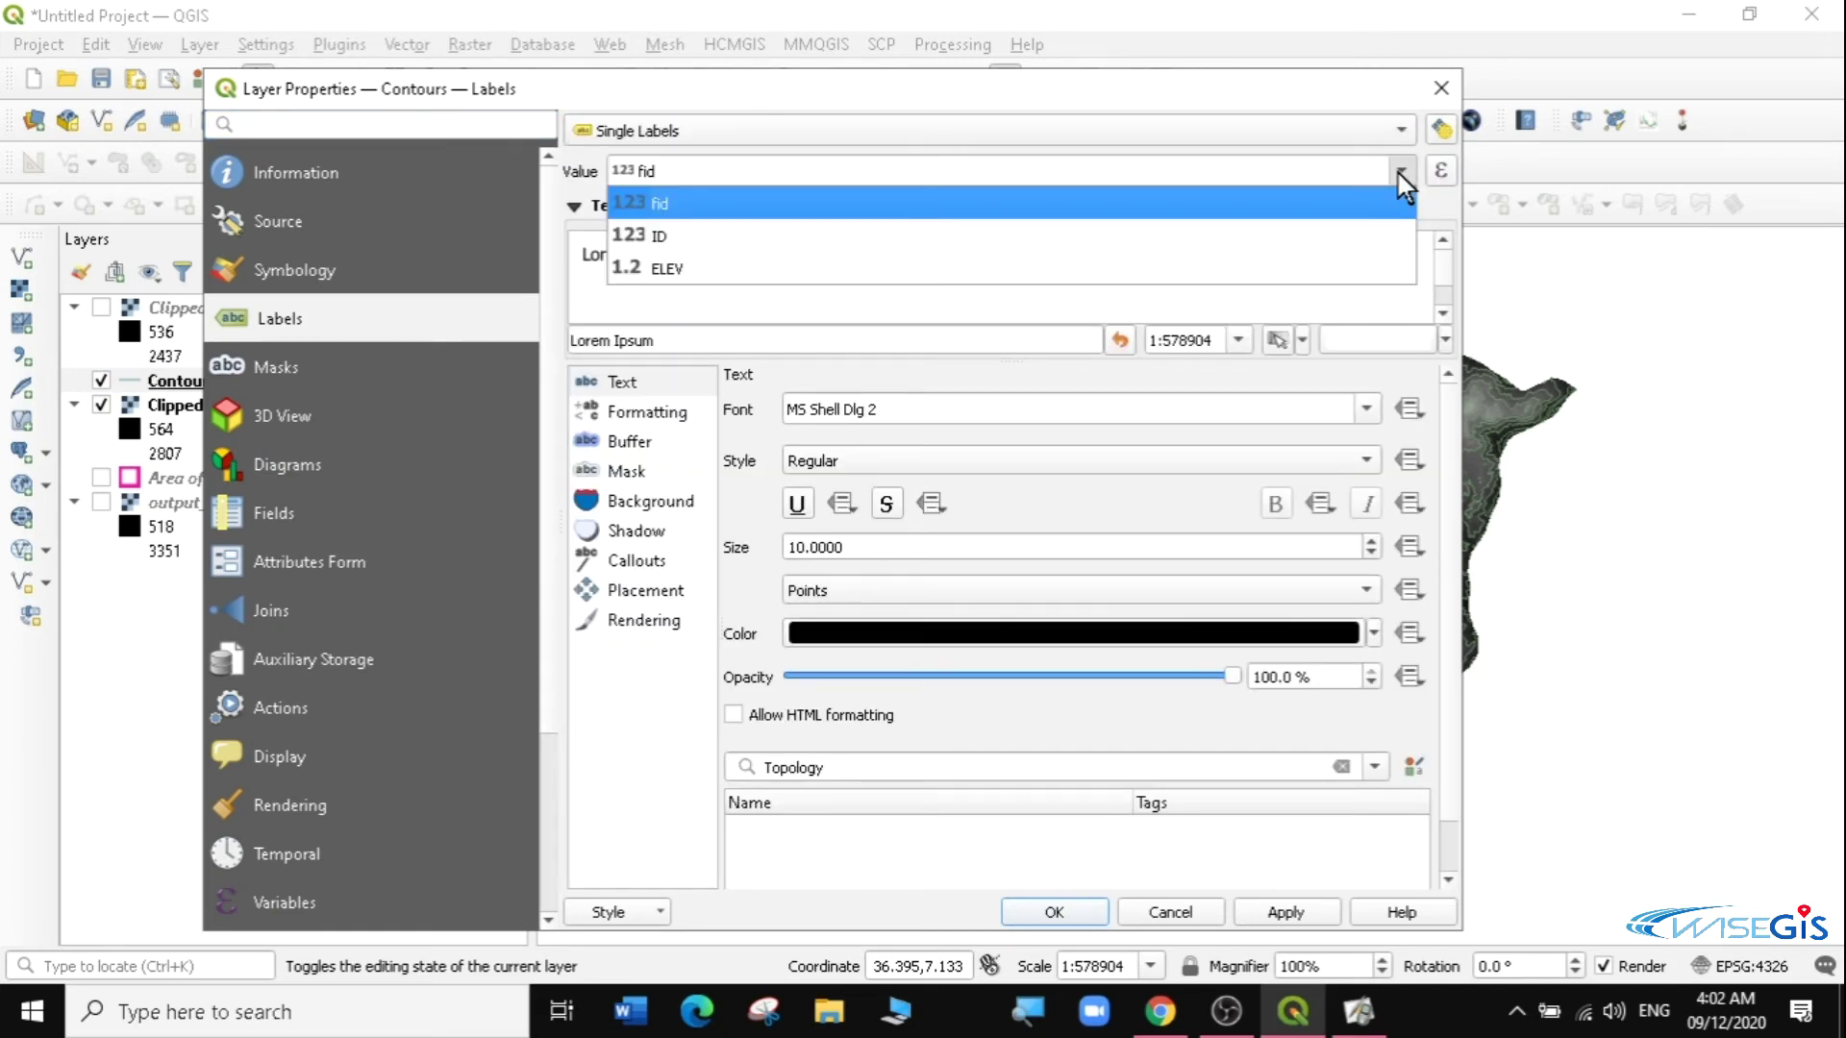
{"action": "left_click", "coordinate": [803, 279]}
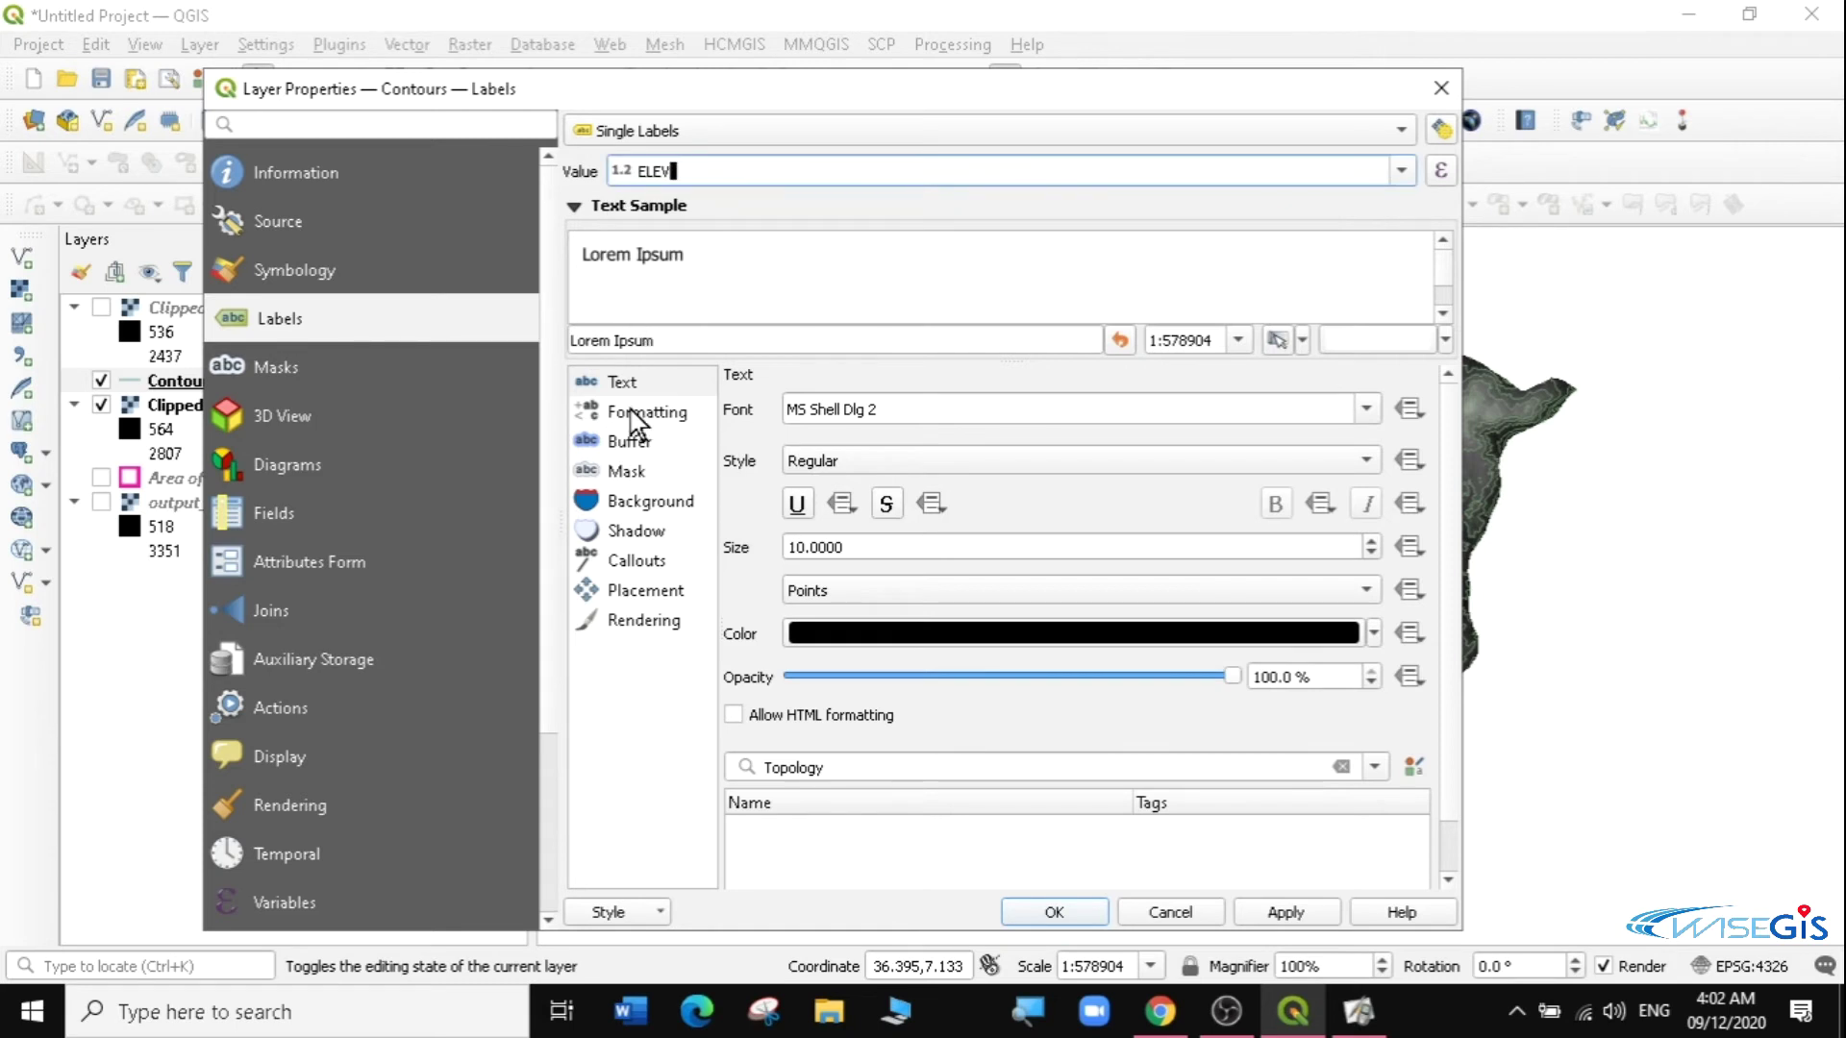
Set the text color of the contour labels to orange.
{"action": "left_click", "coordinate": [620, 381]}
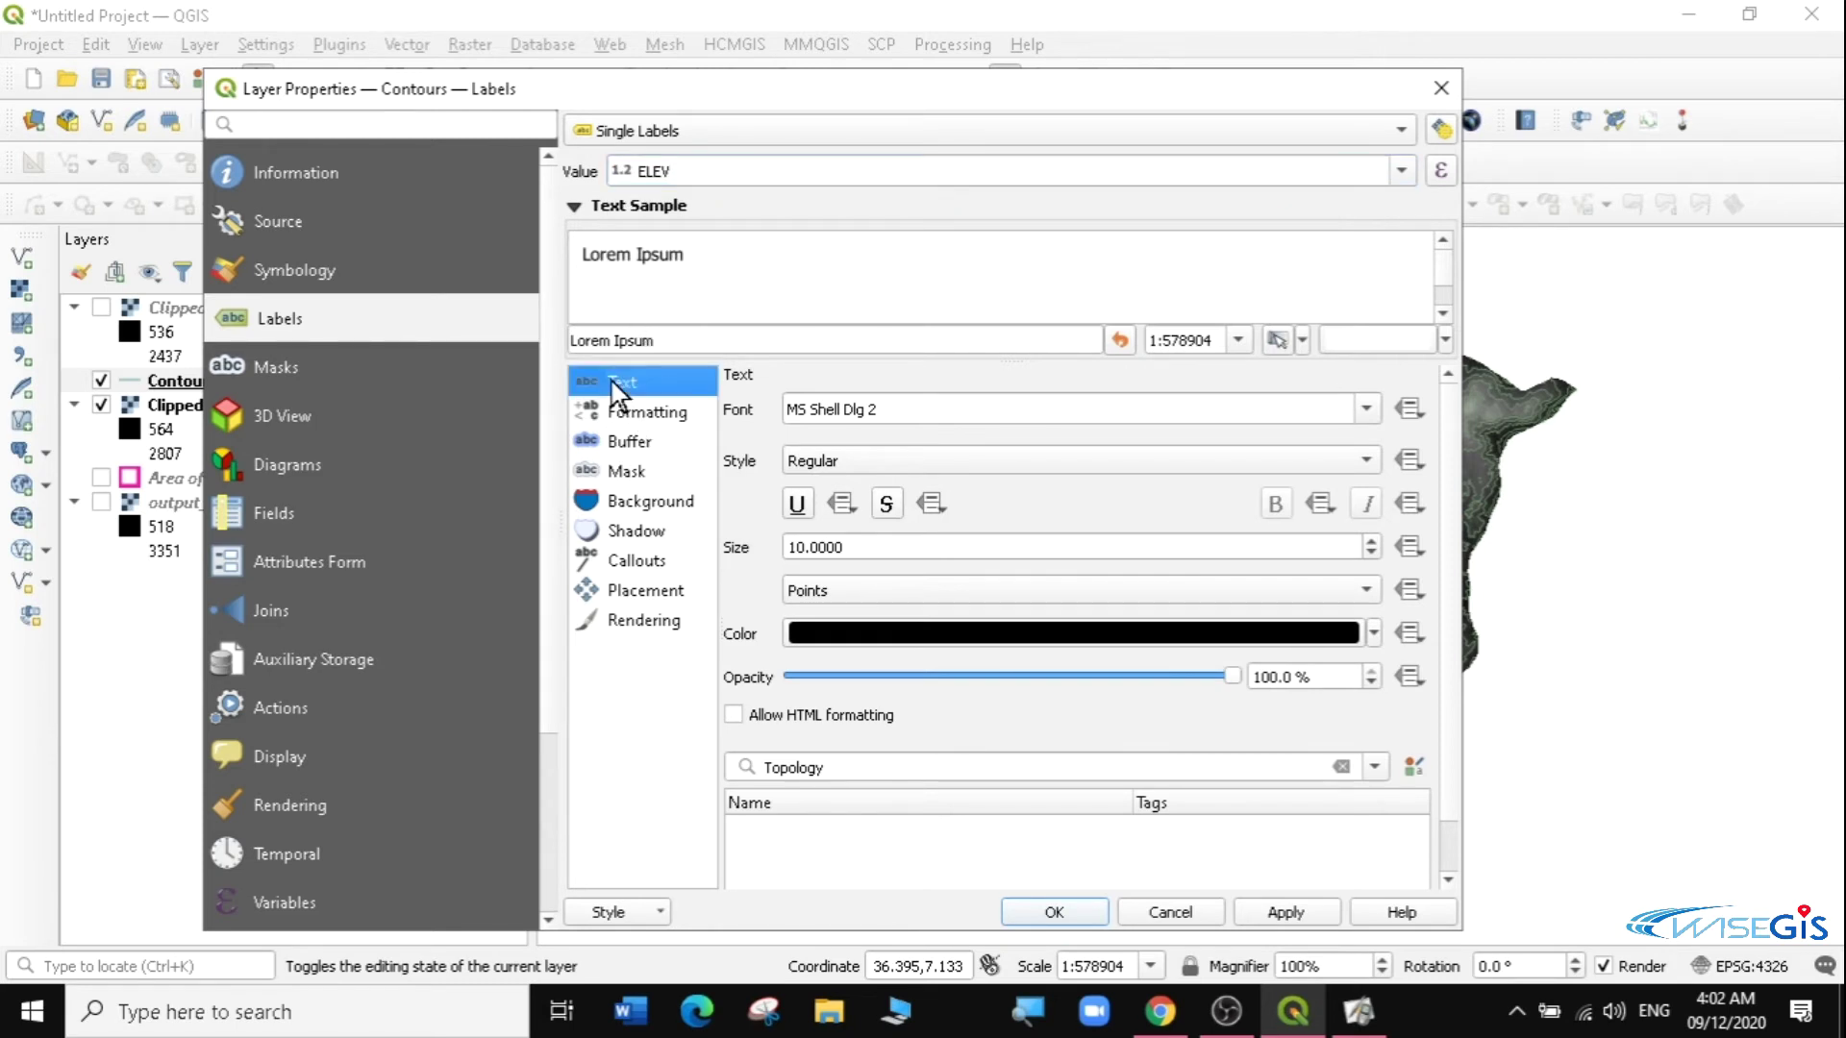
{"action": "left_click", "coordinate": [1373, 633]}
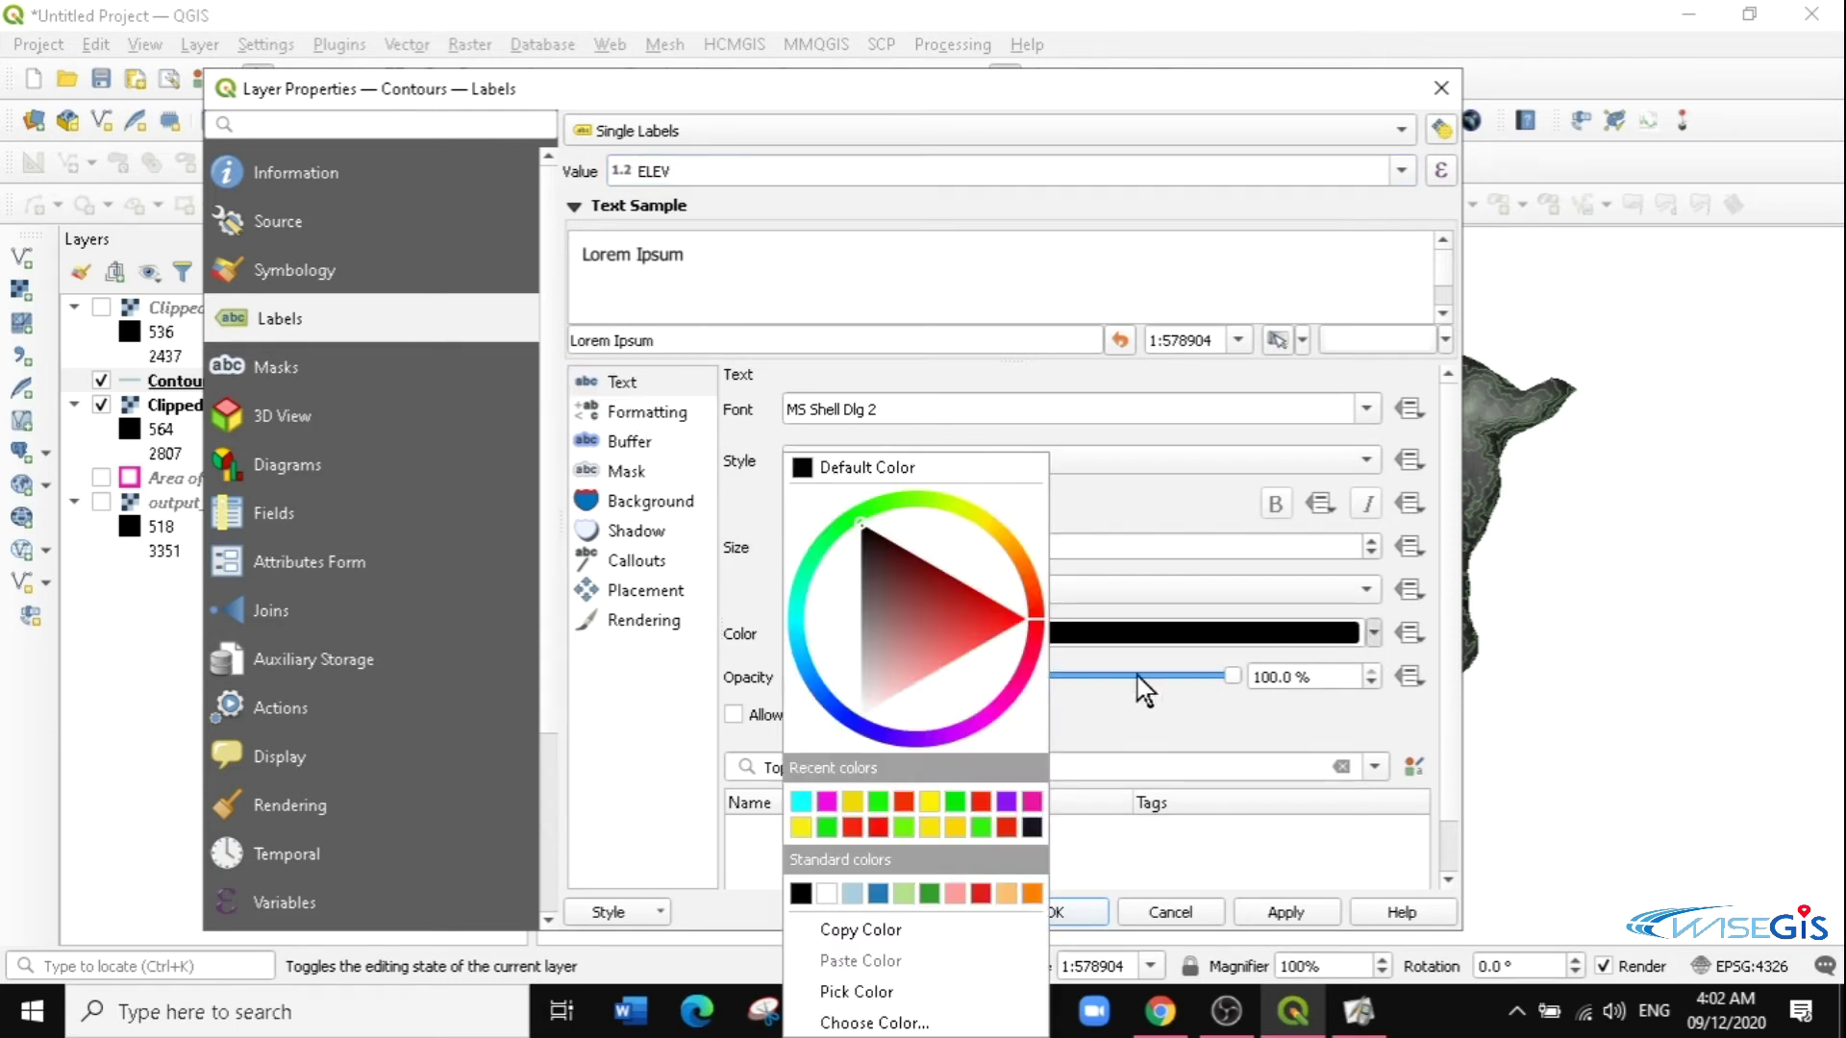
{"action": "left_click", "coordinate": [1012, 616]}
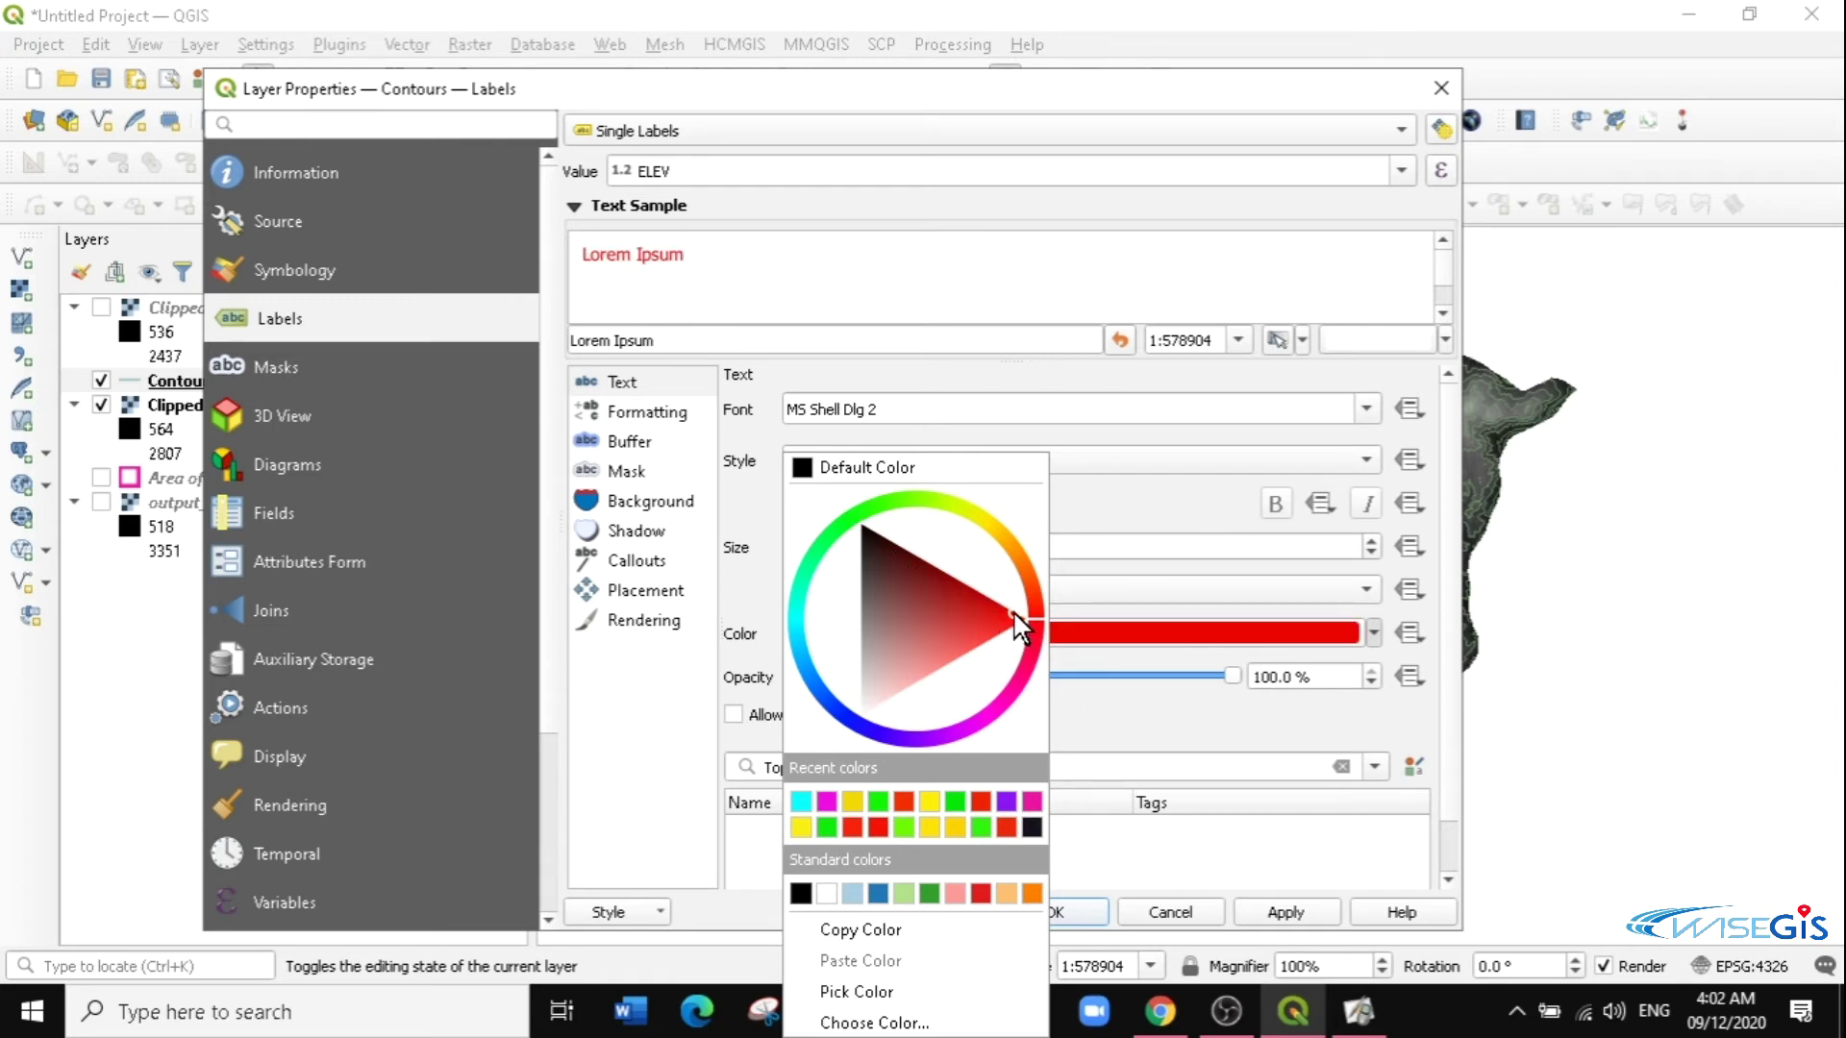
{"action": "left_click", "coordinate": [1026, 532]}
{"action": "left_click_drag", "start_coordinate": [993, 559], "coordinate": [995, 565]}
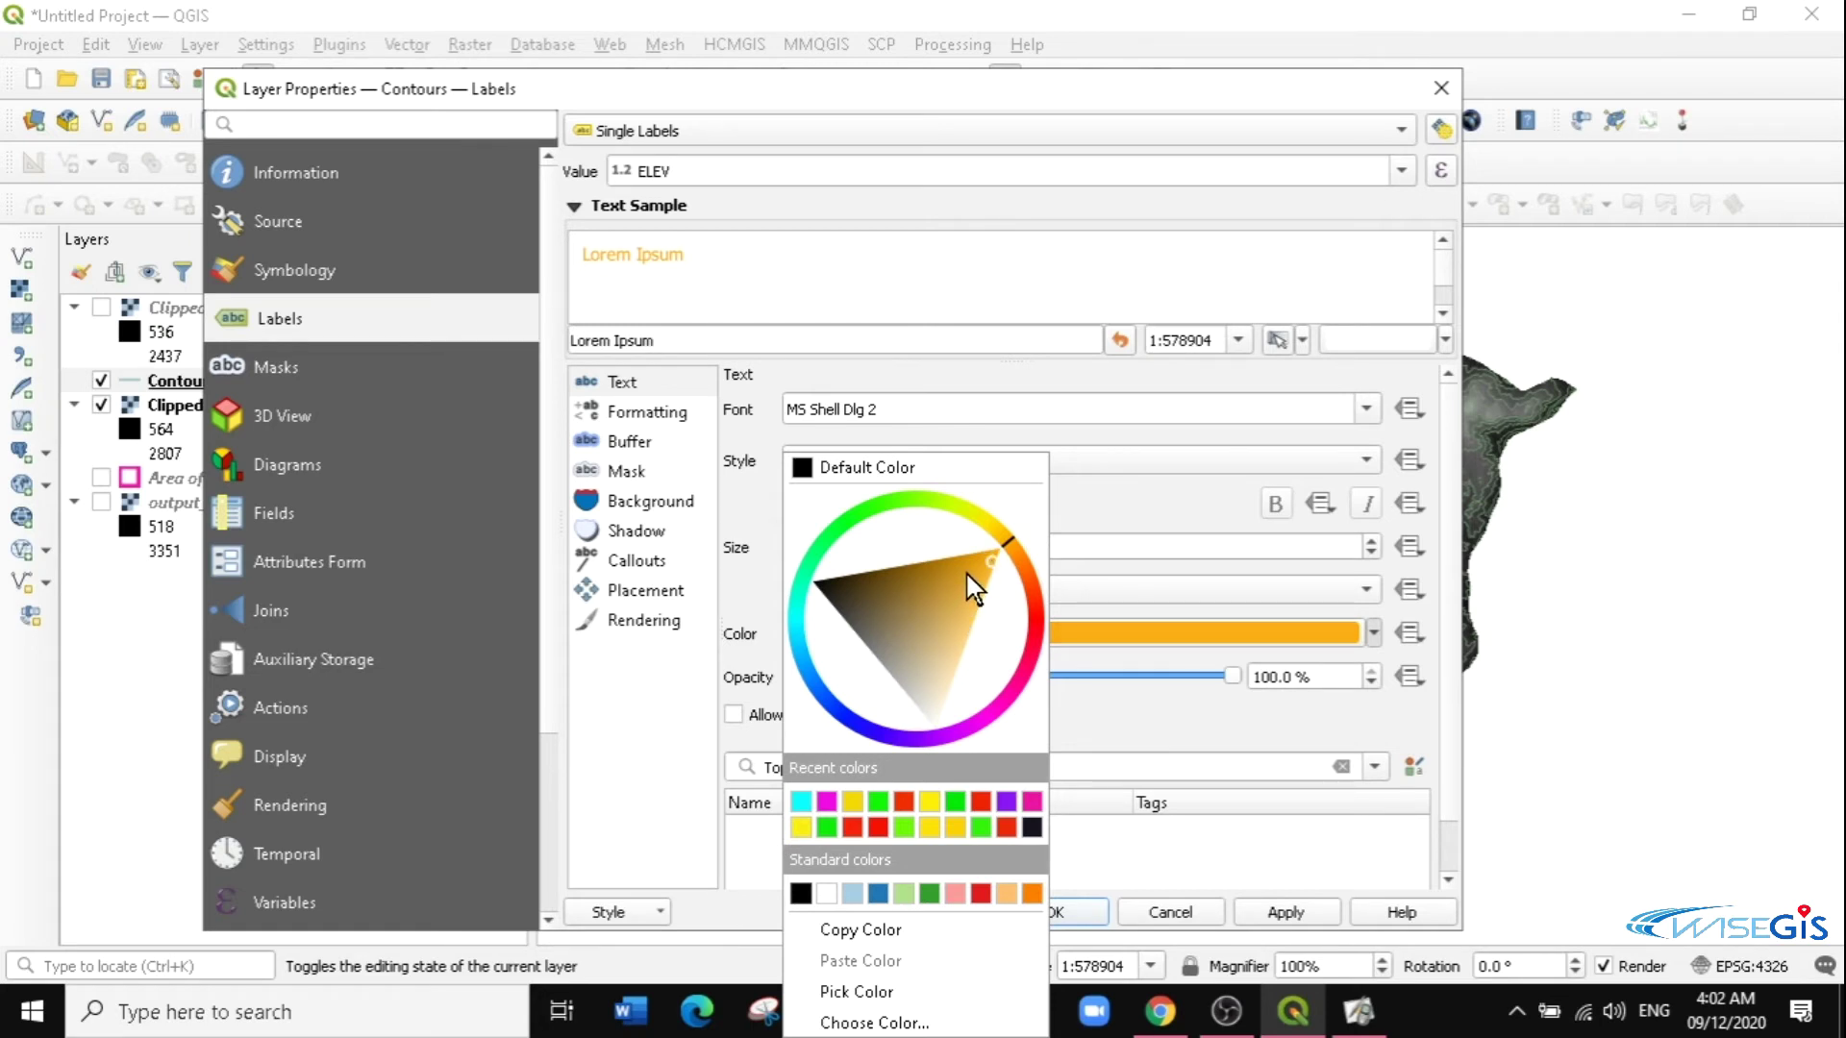
{"action": "left_click", "coordinate": [981, 563]}
{"action": "left_click", "coordinate": [1211, 846]}
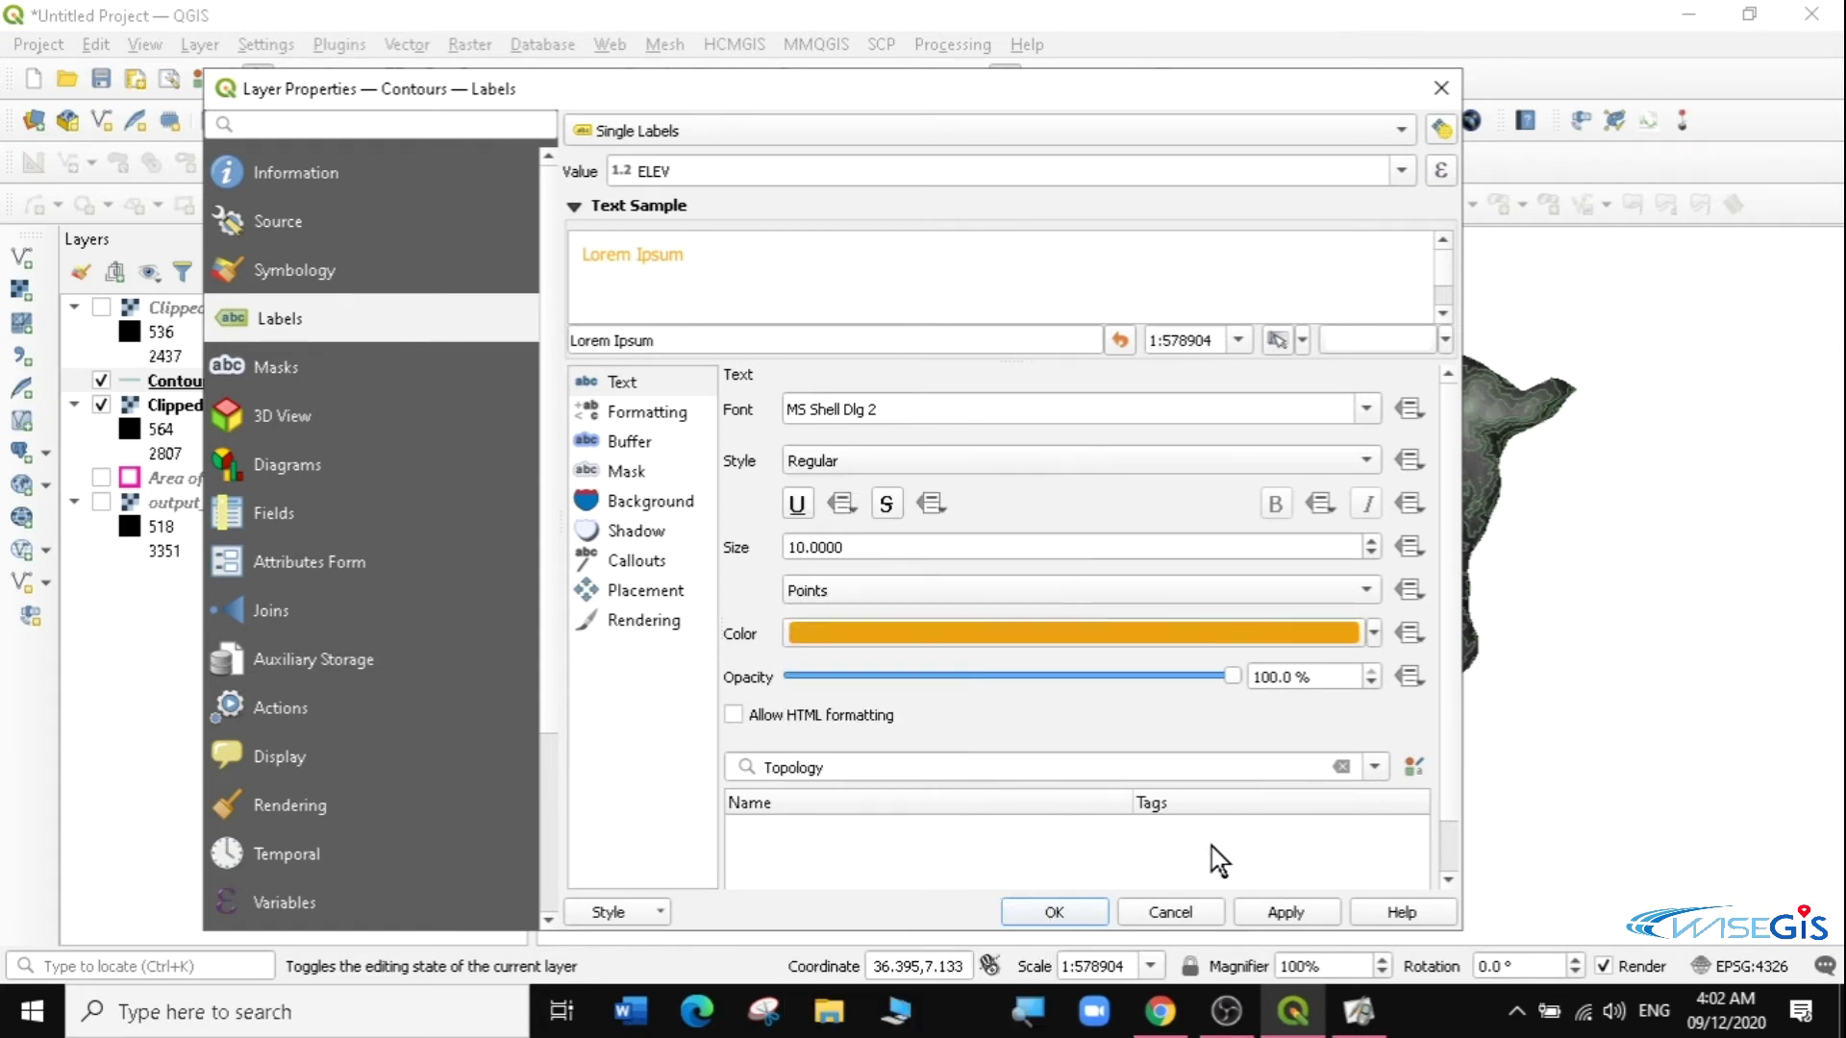
Draw a text buffer around the contour labels and apply Curved placement with only the On line position allowed.
{"action": "left_click", "coordinate": [645, 441]}
{"action": "left_click", "coordinate": [735, 409]}
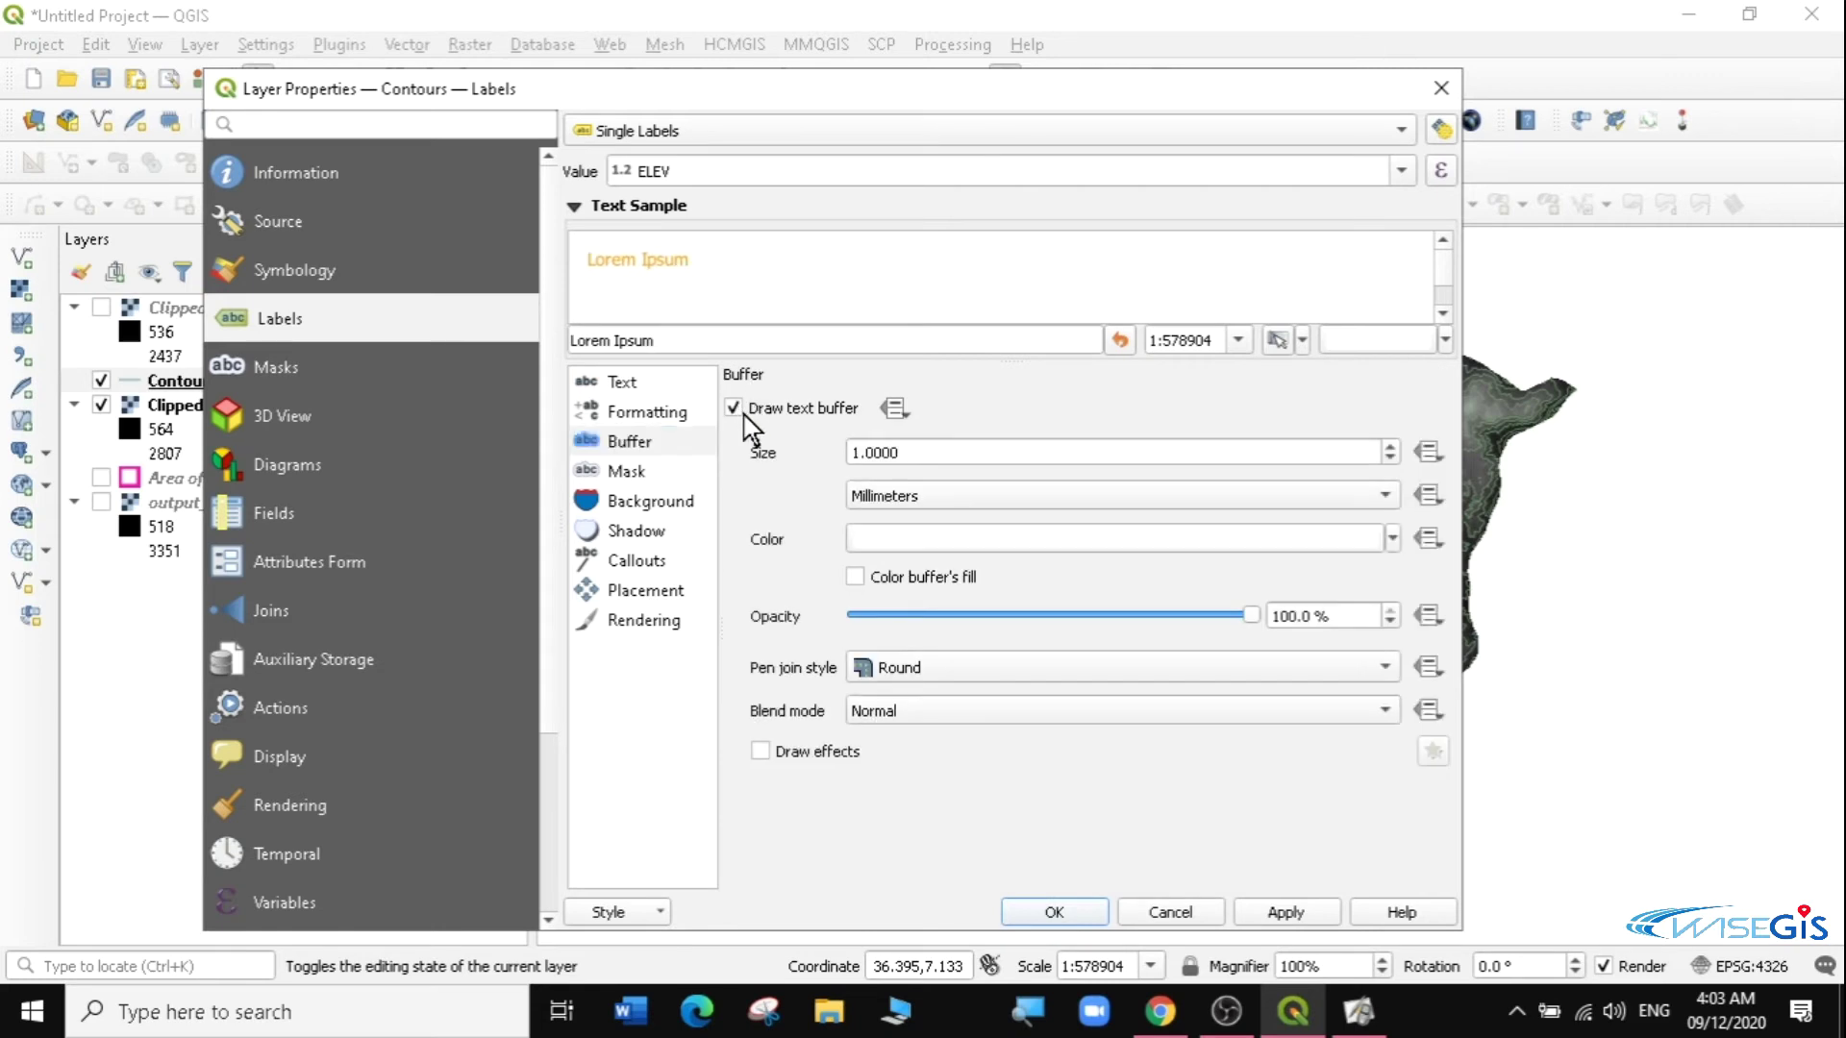
{"action": "left_click", "coordinate": [657, 583]}
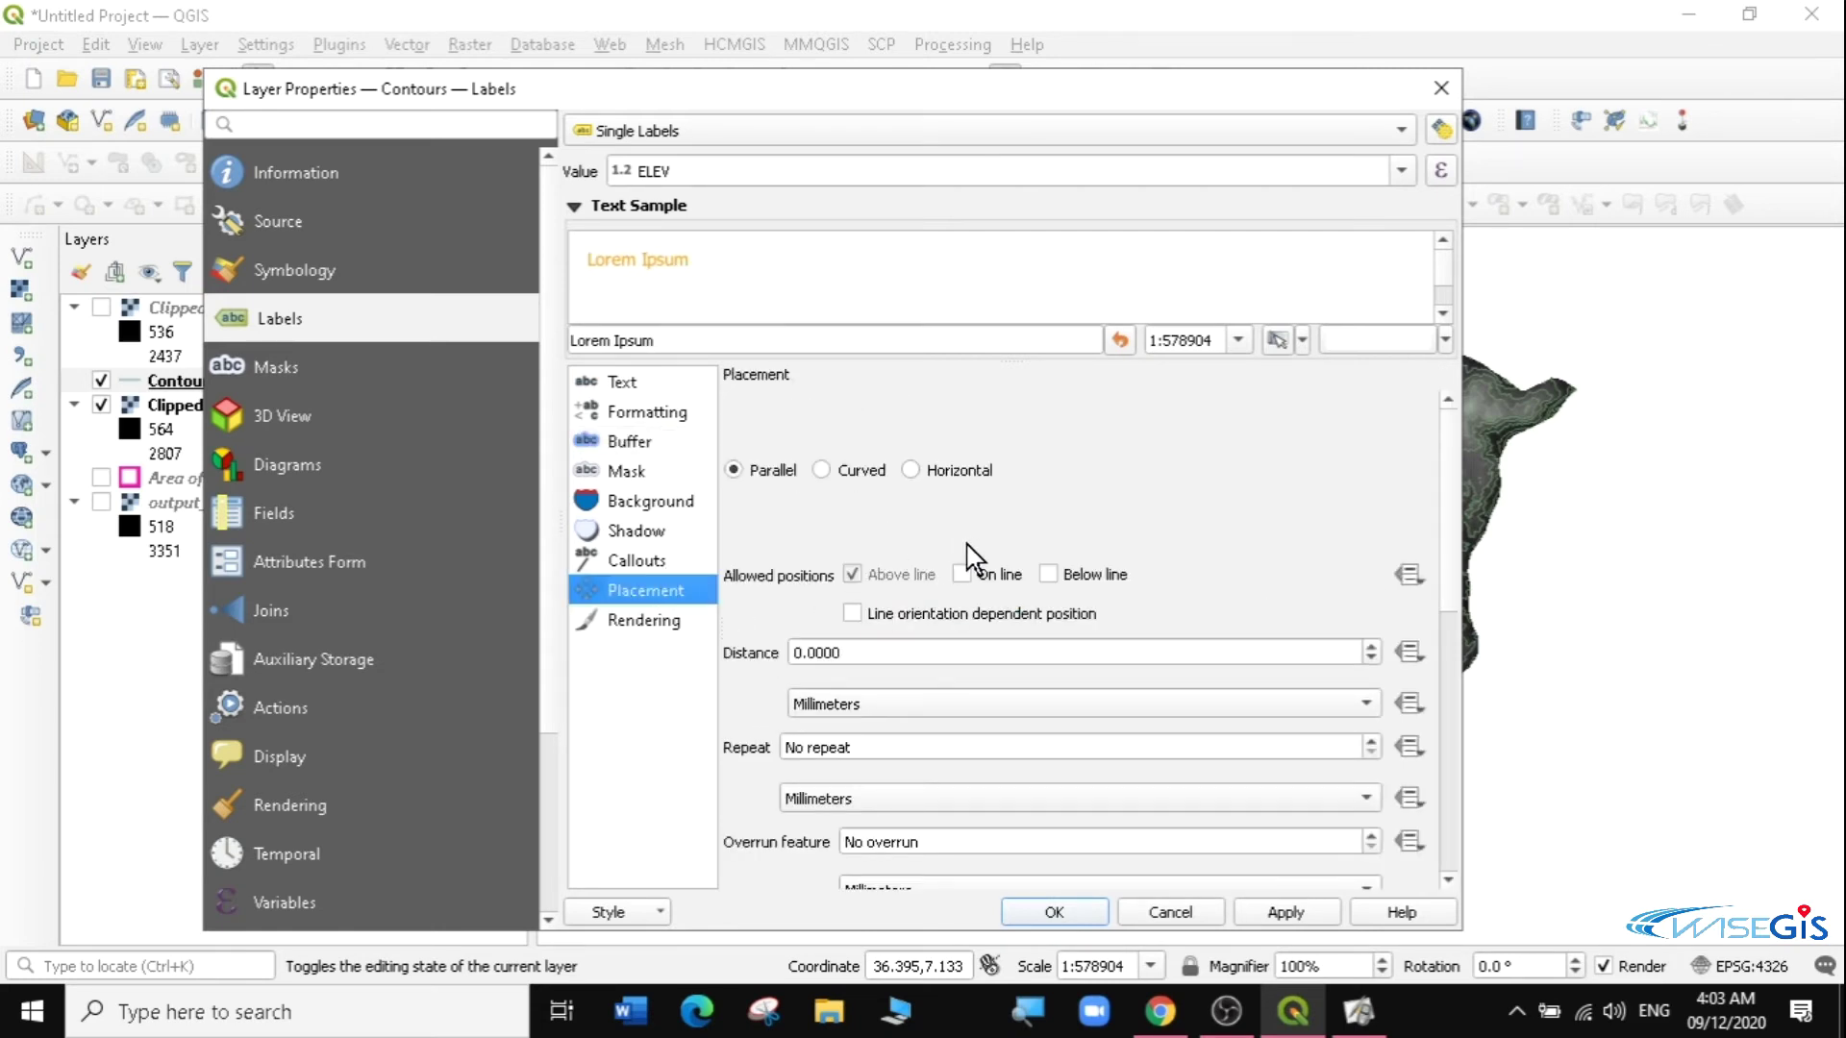
{"action": "left_click", "coordinate": [965, 573]}
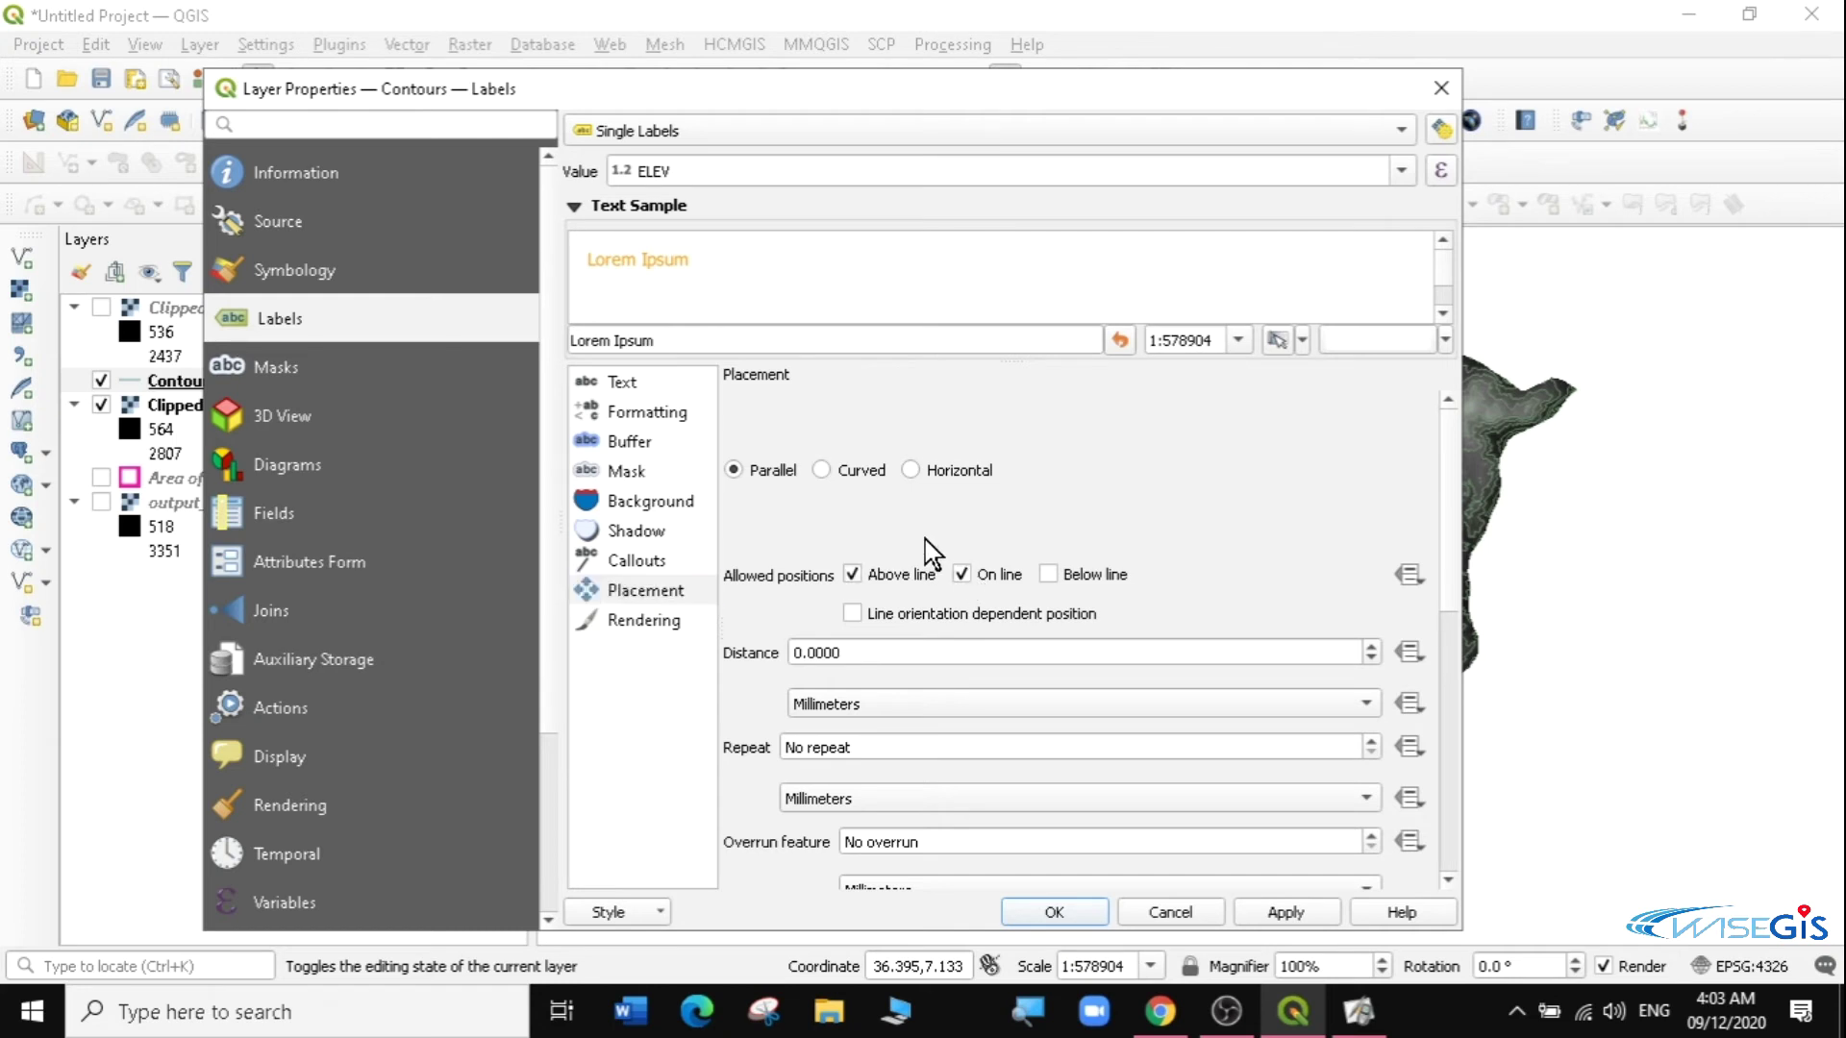
{"action": "left_click", "coordinate": [851, 574]}
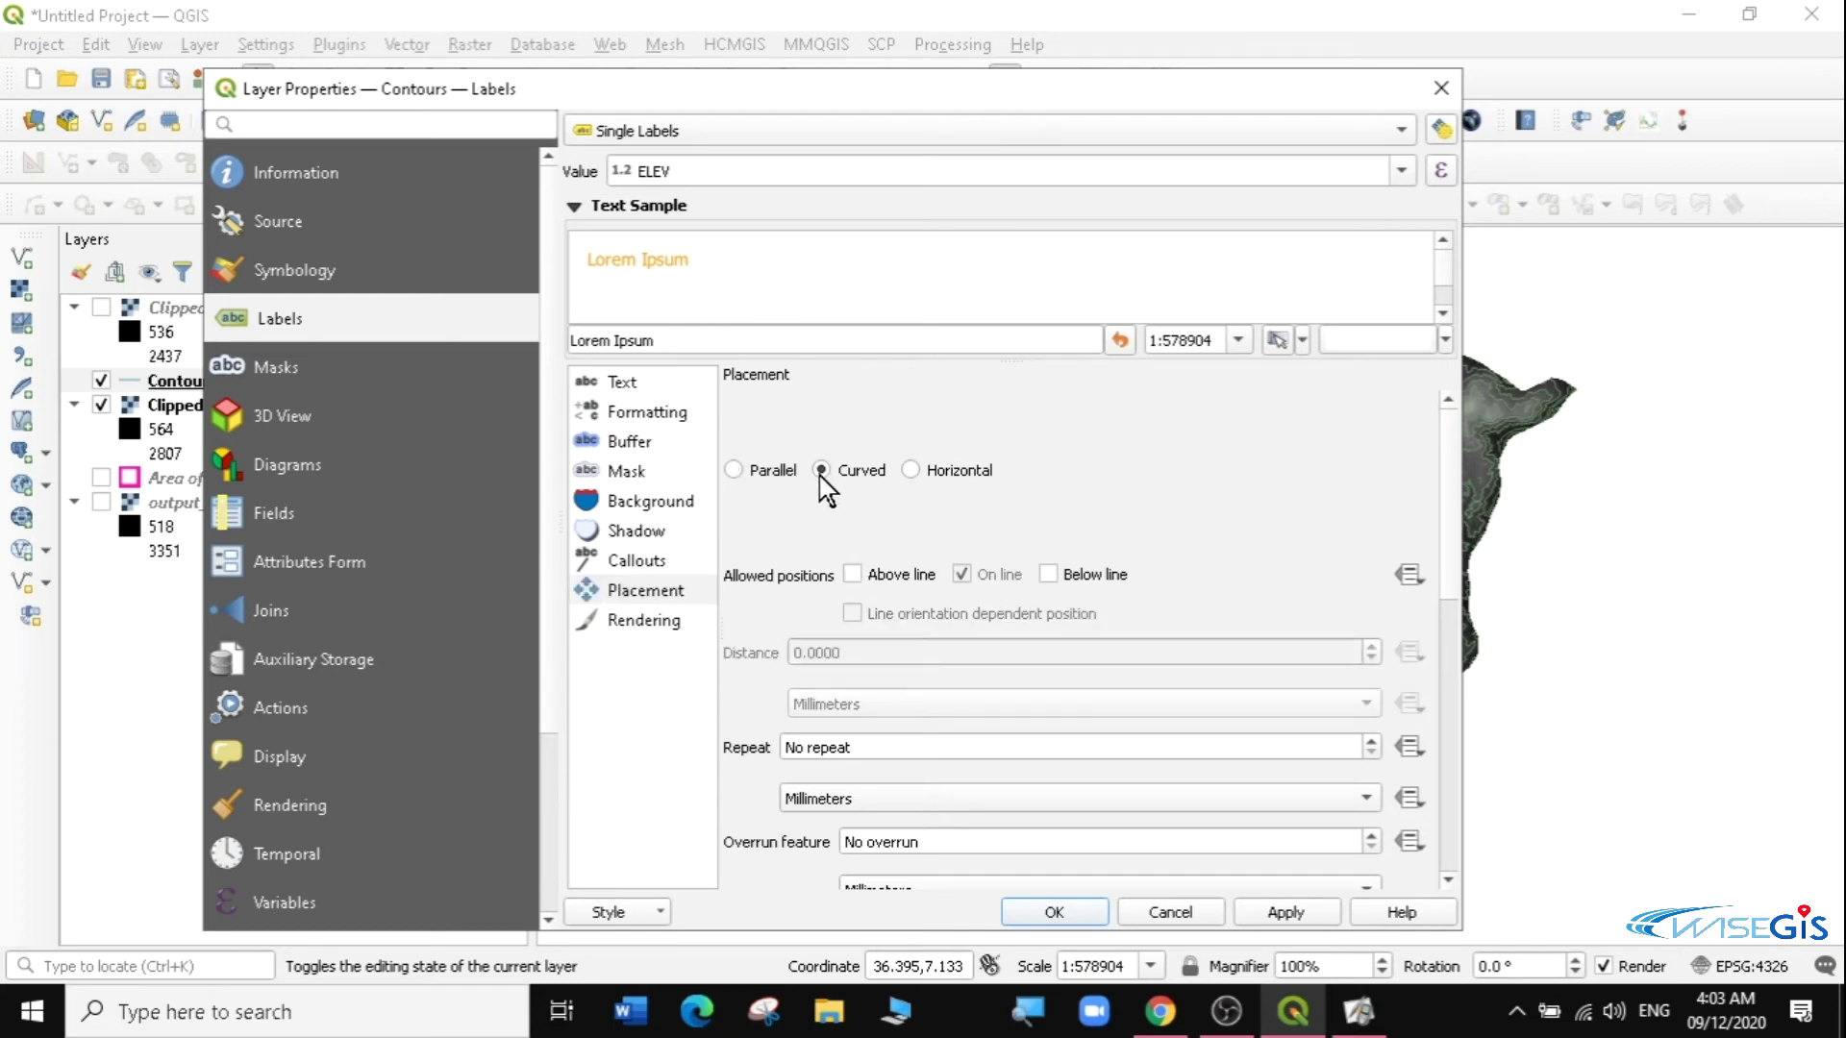
{"action": "left_click", "coordinate": [1291, 913]}
{"action": "left_click", "coordinate": [1052, 910]}
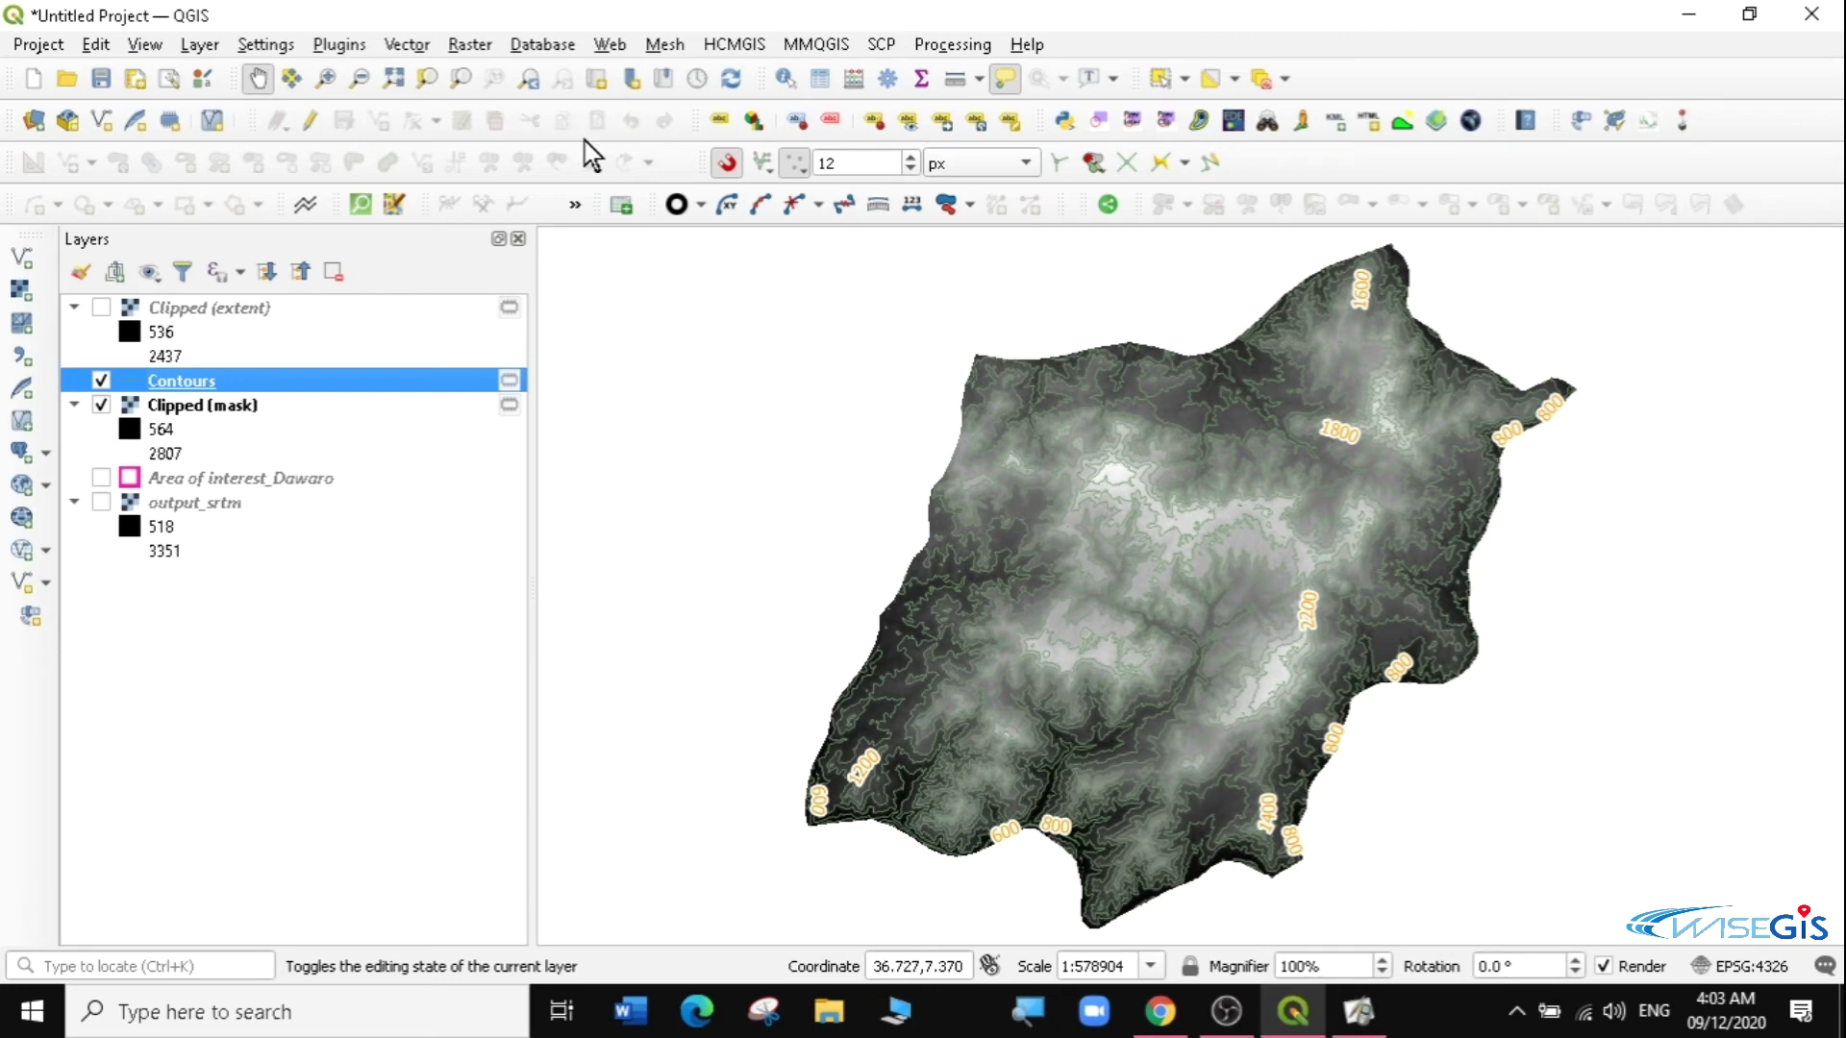
Examine the elevation labels along the contour lines up close, with and without the Clipped (mask) raster behind them.
{"action": "left_click", "coordinate": [326, 78]}
{"action": "left_click_drag", "start_coordinate": [1050, 584], "coordinate": [1251, 729]}
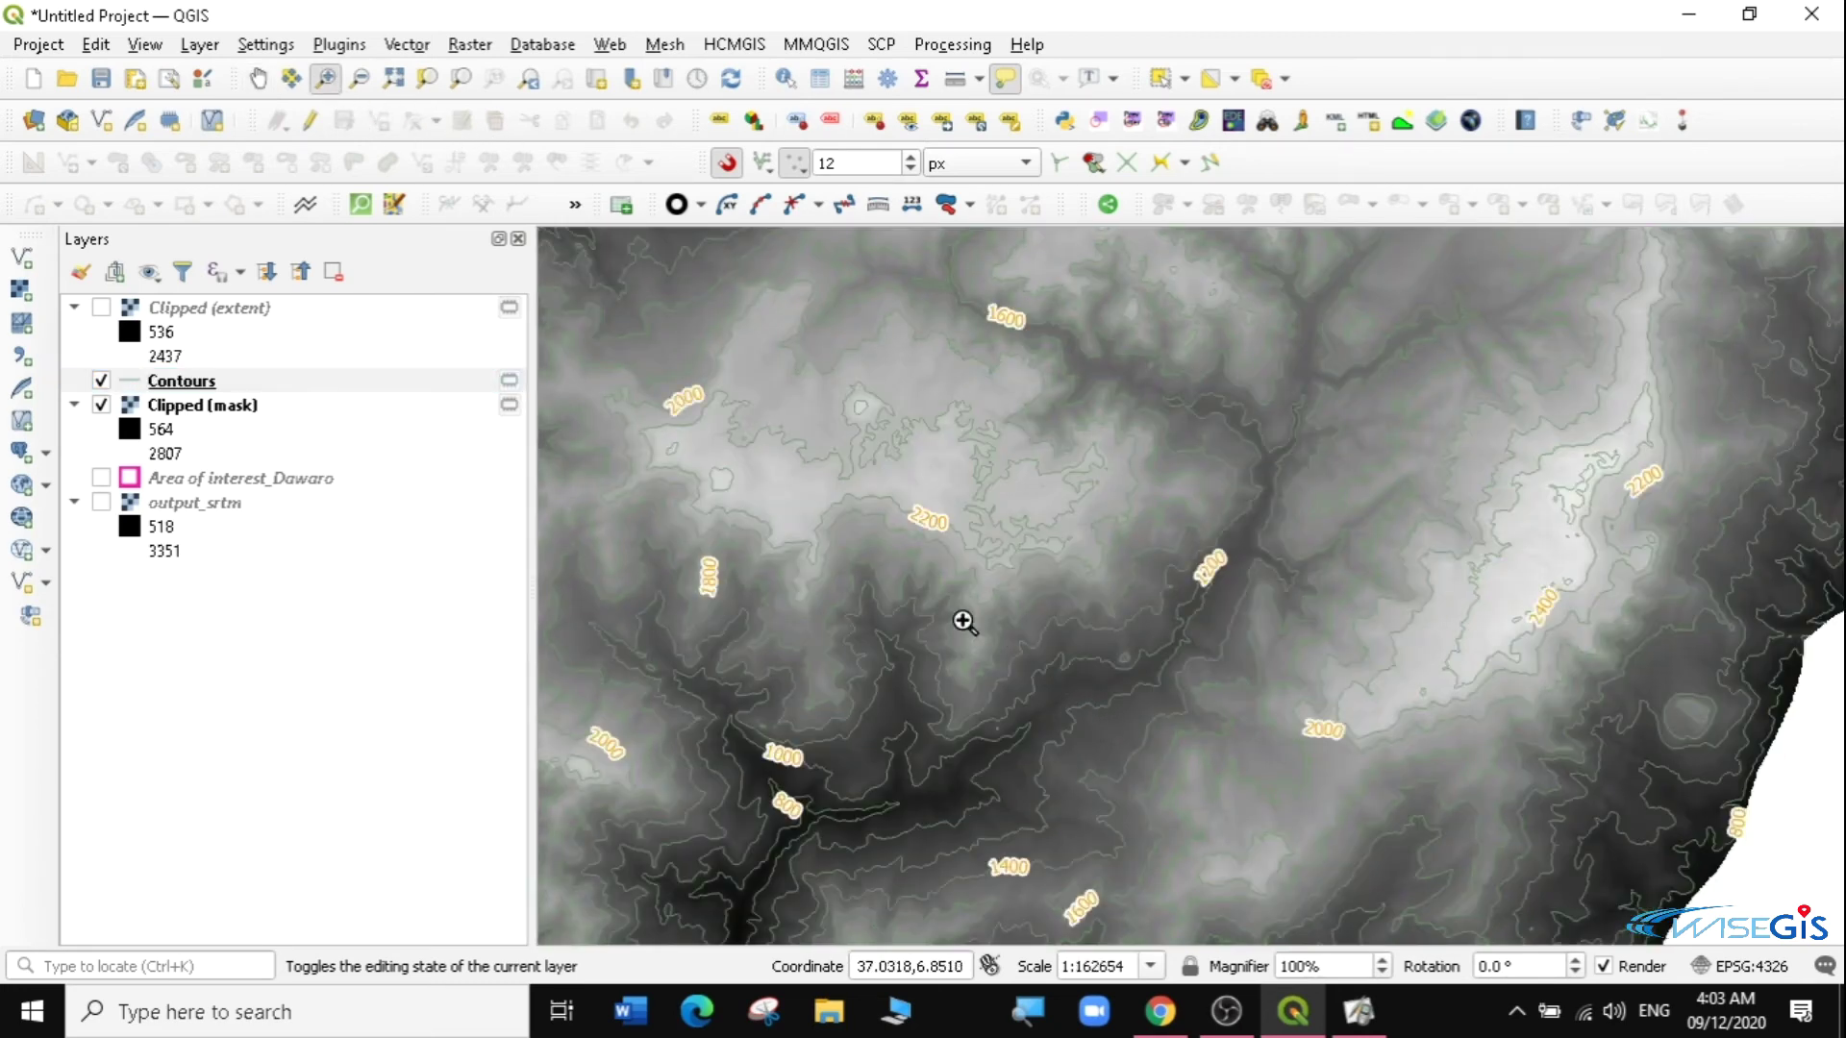
{"action": "left_click_drag", "start_coordinate": [865, 460], "coordinate": [1114, 621]}
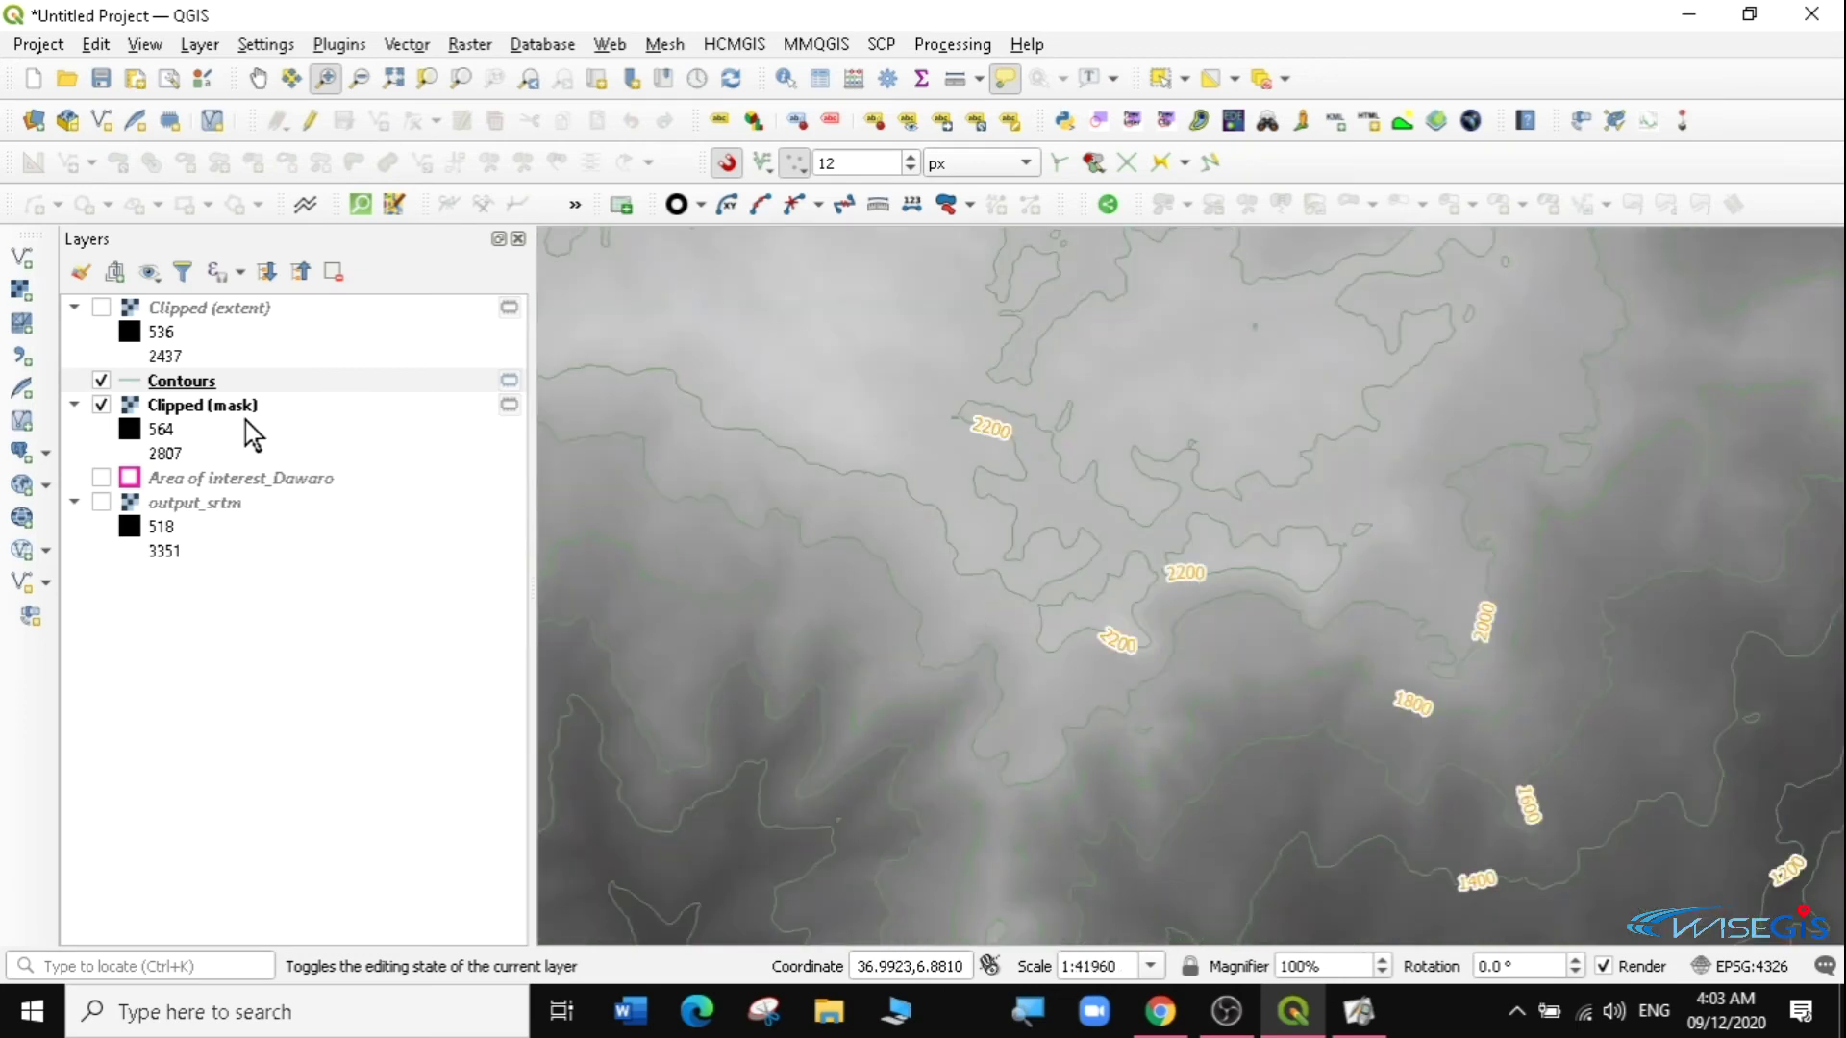
{"action": "left_click", "coordinate": [101, 405]}
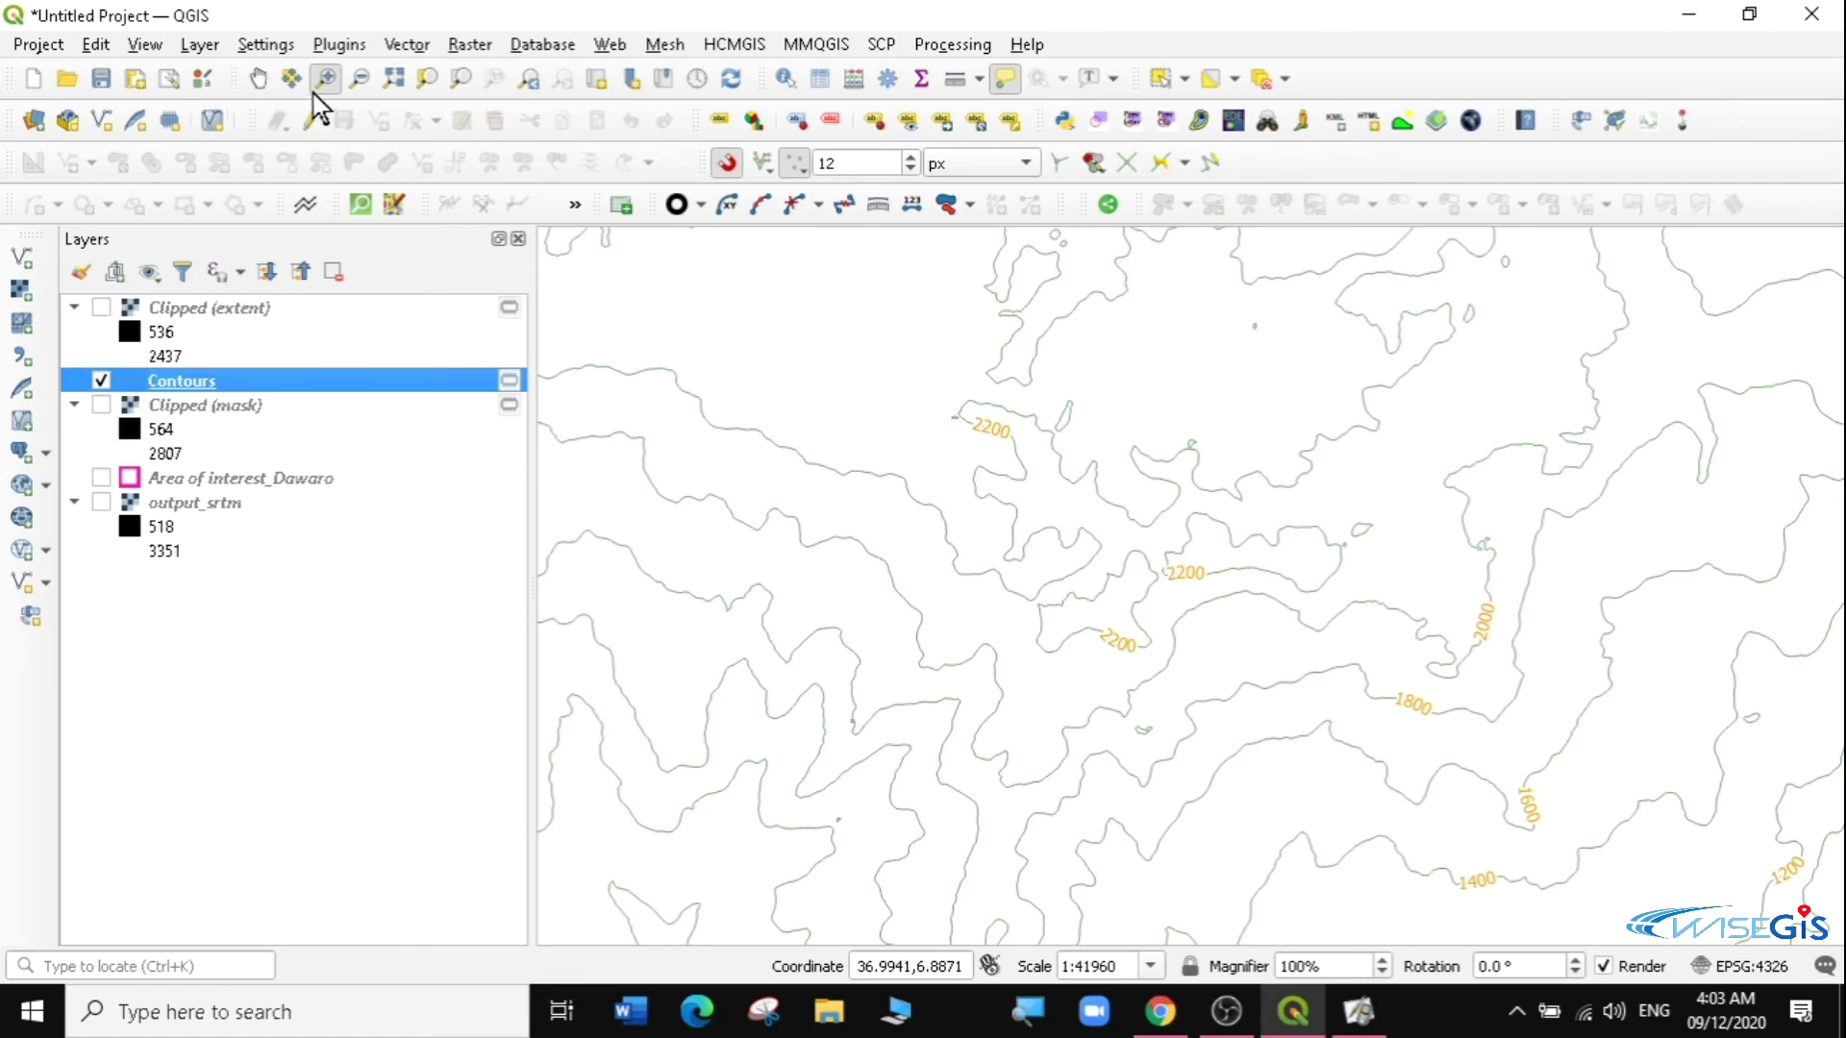
{"action": "left_click", "coordinate": [257, 73]}
{"action": "left_click_drag", "start_coordinate": [1334, 746], "coordinate": [1841, 359]}
{"action": "left_click_drag", "start_coordinate": [1009, 432], "coordinate": [1594, 453]}
{"action": "left_click_drag", "start_coordinate": [990, 625], "coordinate": [1688, 301]}
{"action": "left_click_drag", "start_coordinate": [1384, 470], "coordinate": [1129, 499]}
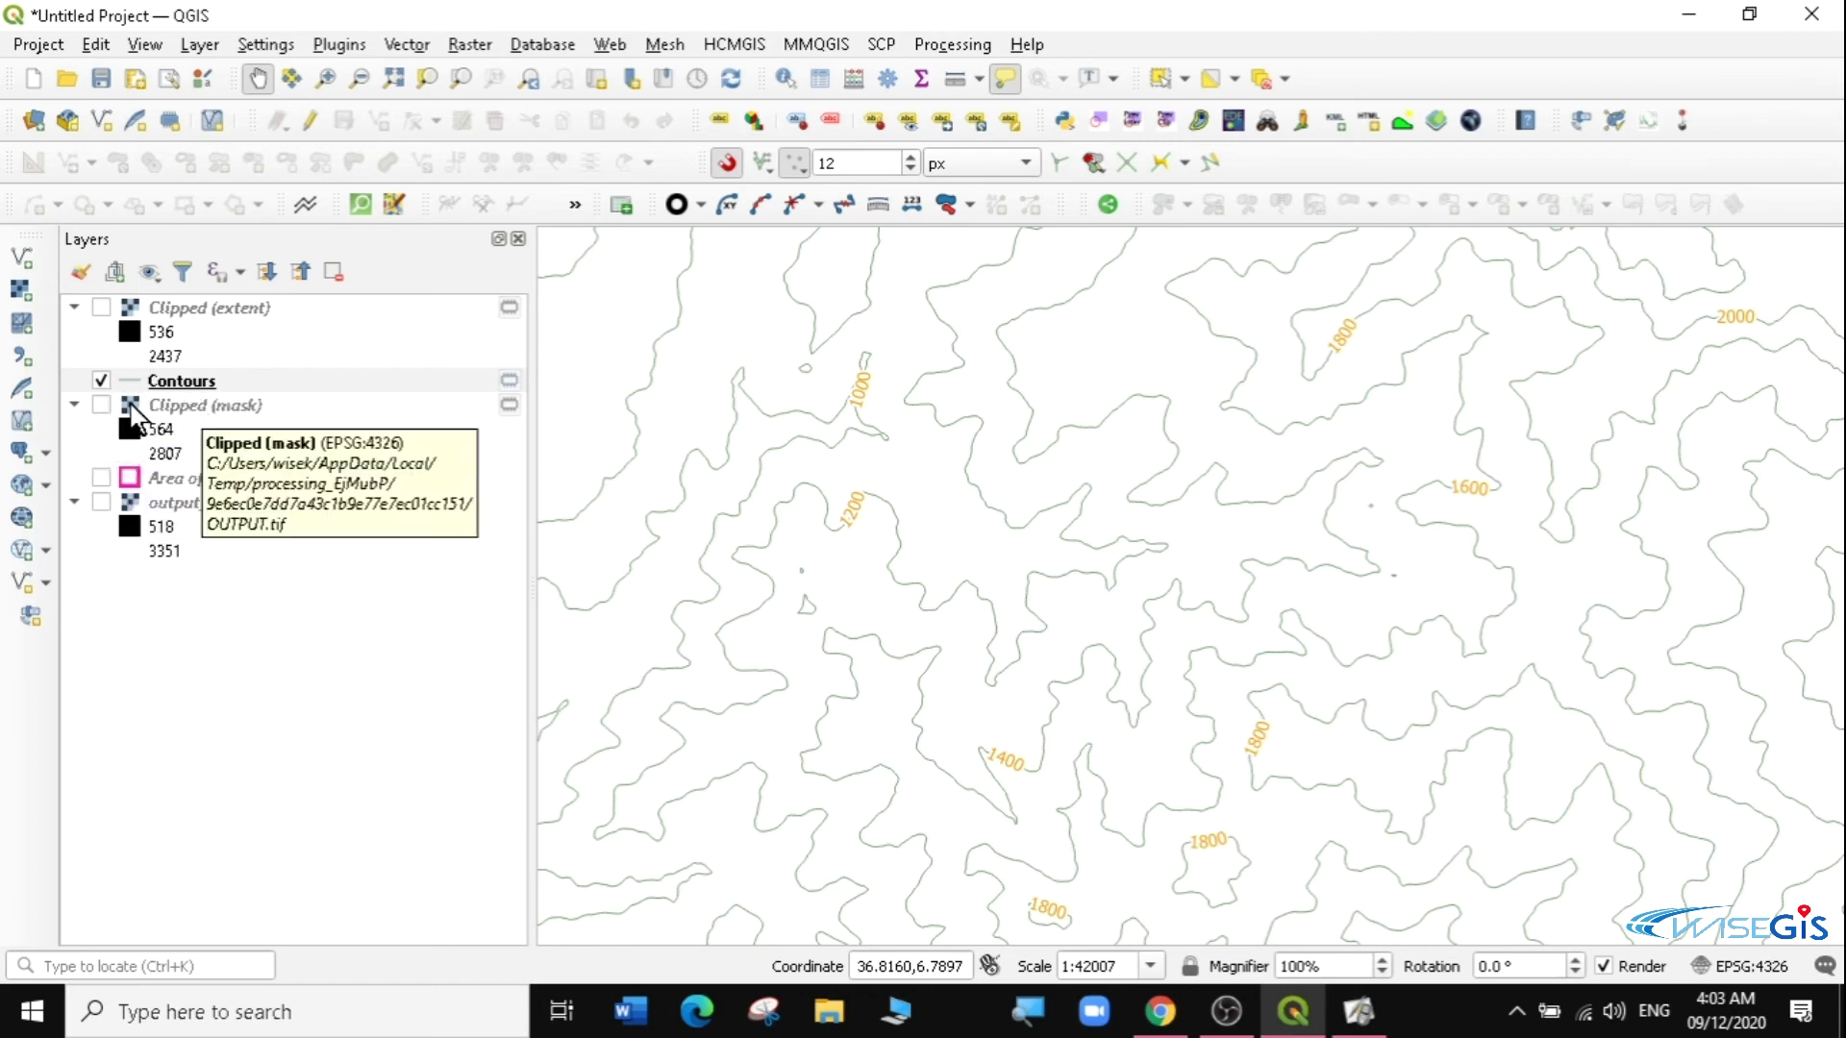
Show the Clipped (mask) raster again at its full extent and hide the Contours layer.
{"action": "left_click", "coordinate": [100, 405]}
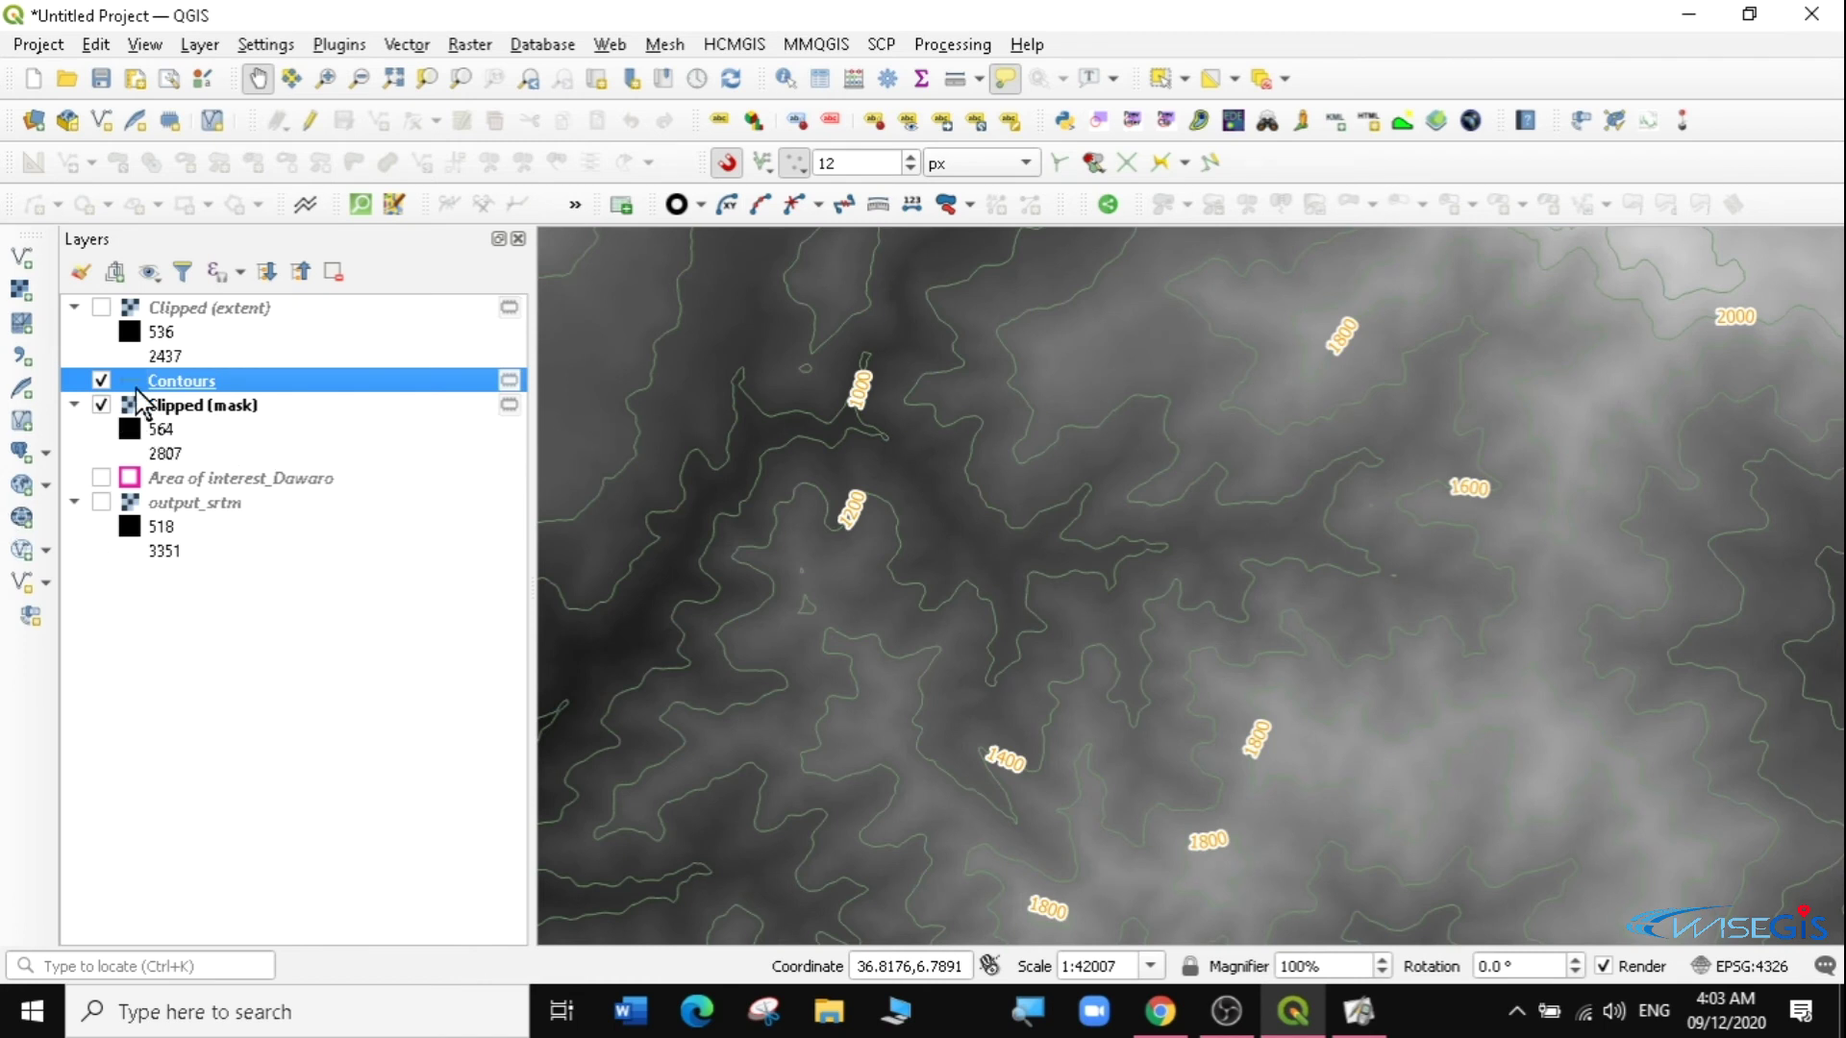
{"action": "left_click", "coordinate": [102, 380]}
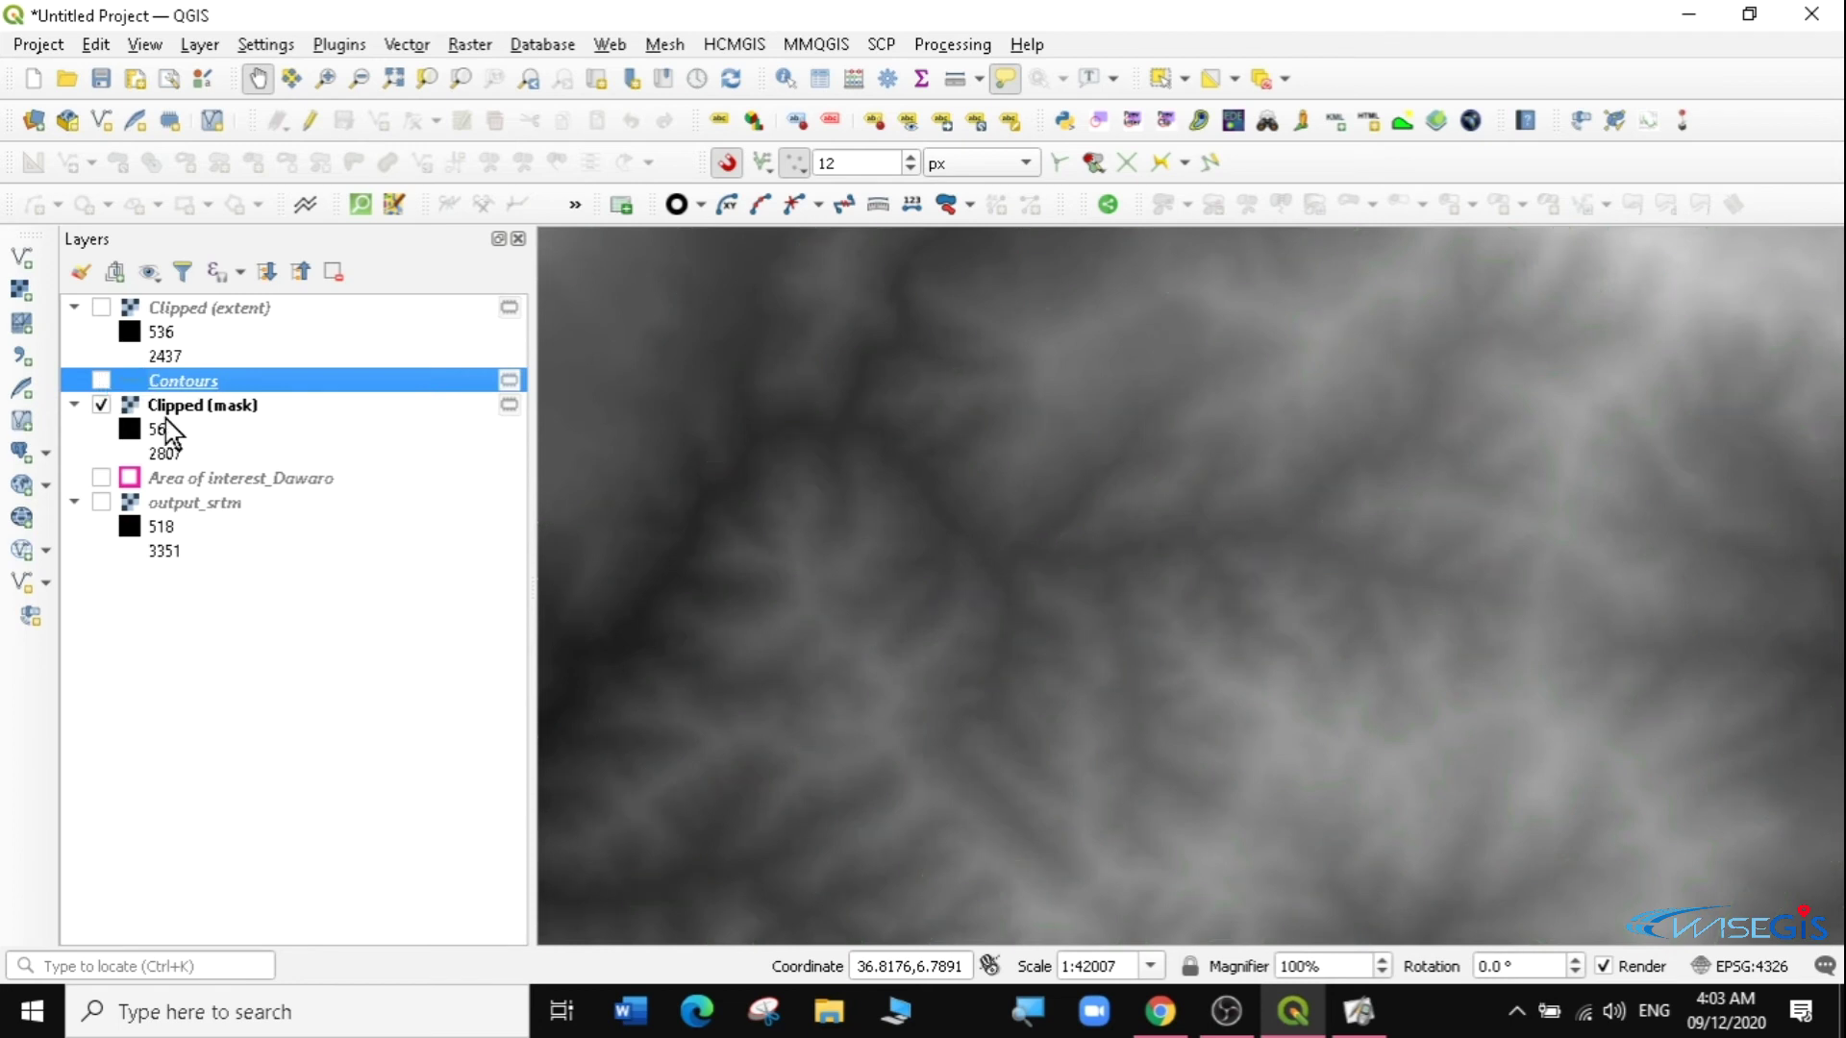
{"action": "left_click", "coordinate": [211, 407]}
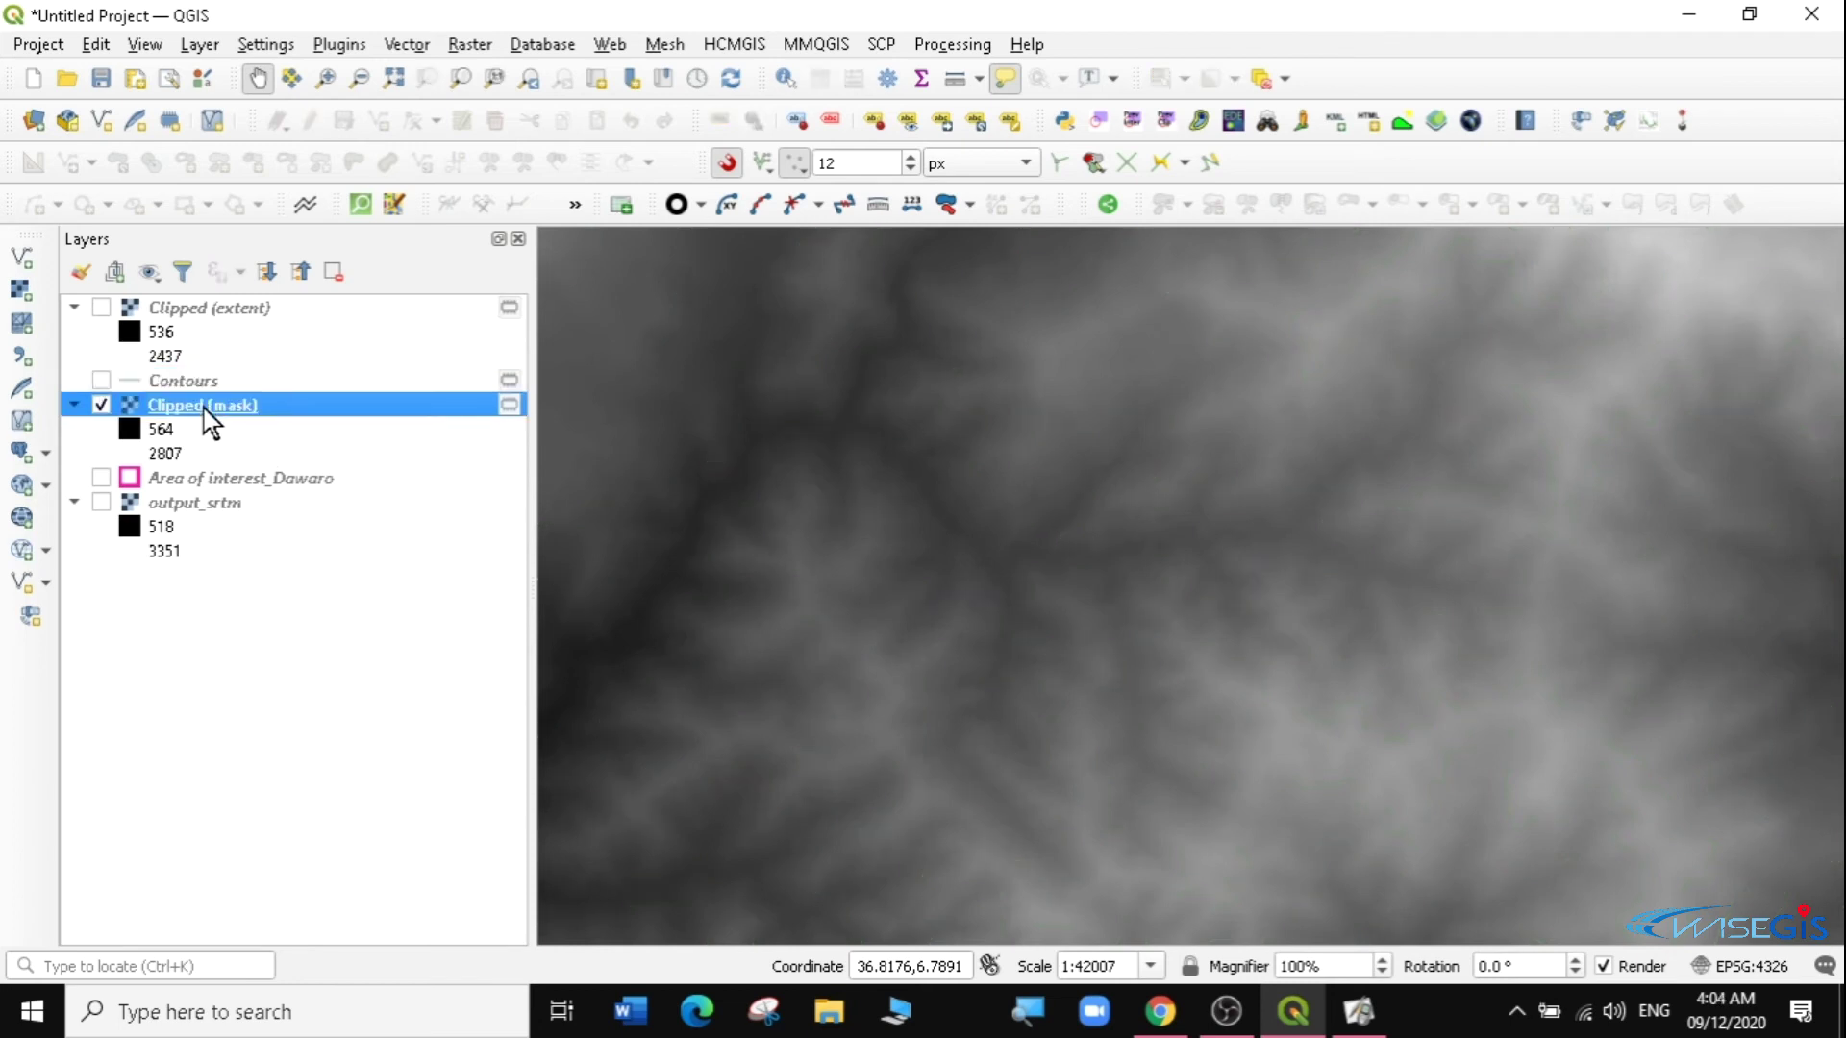
{"action": "right_click", "coordinate": [227, 407]}
{"action": "left_click", "coordinate": [286, 419]}
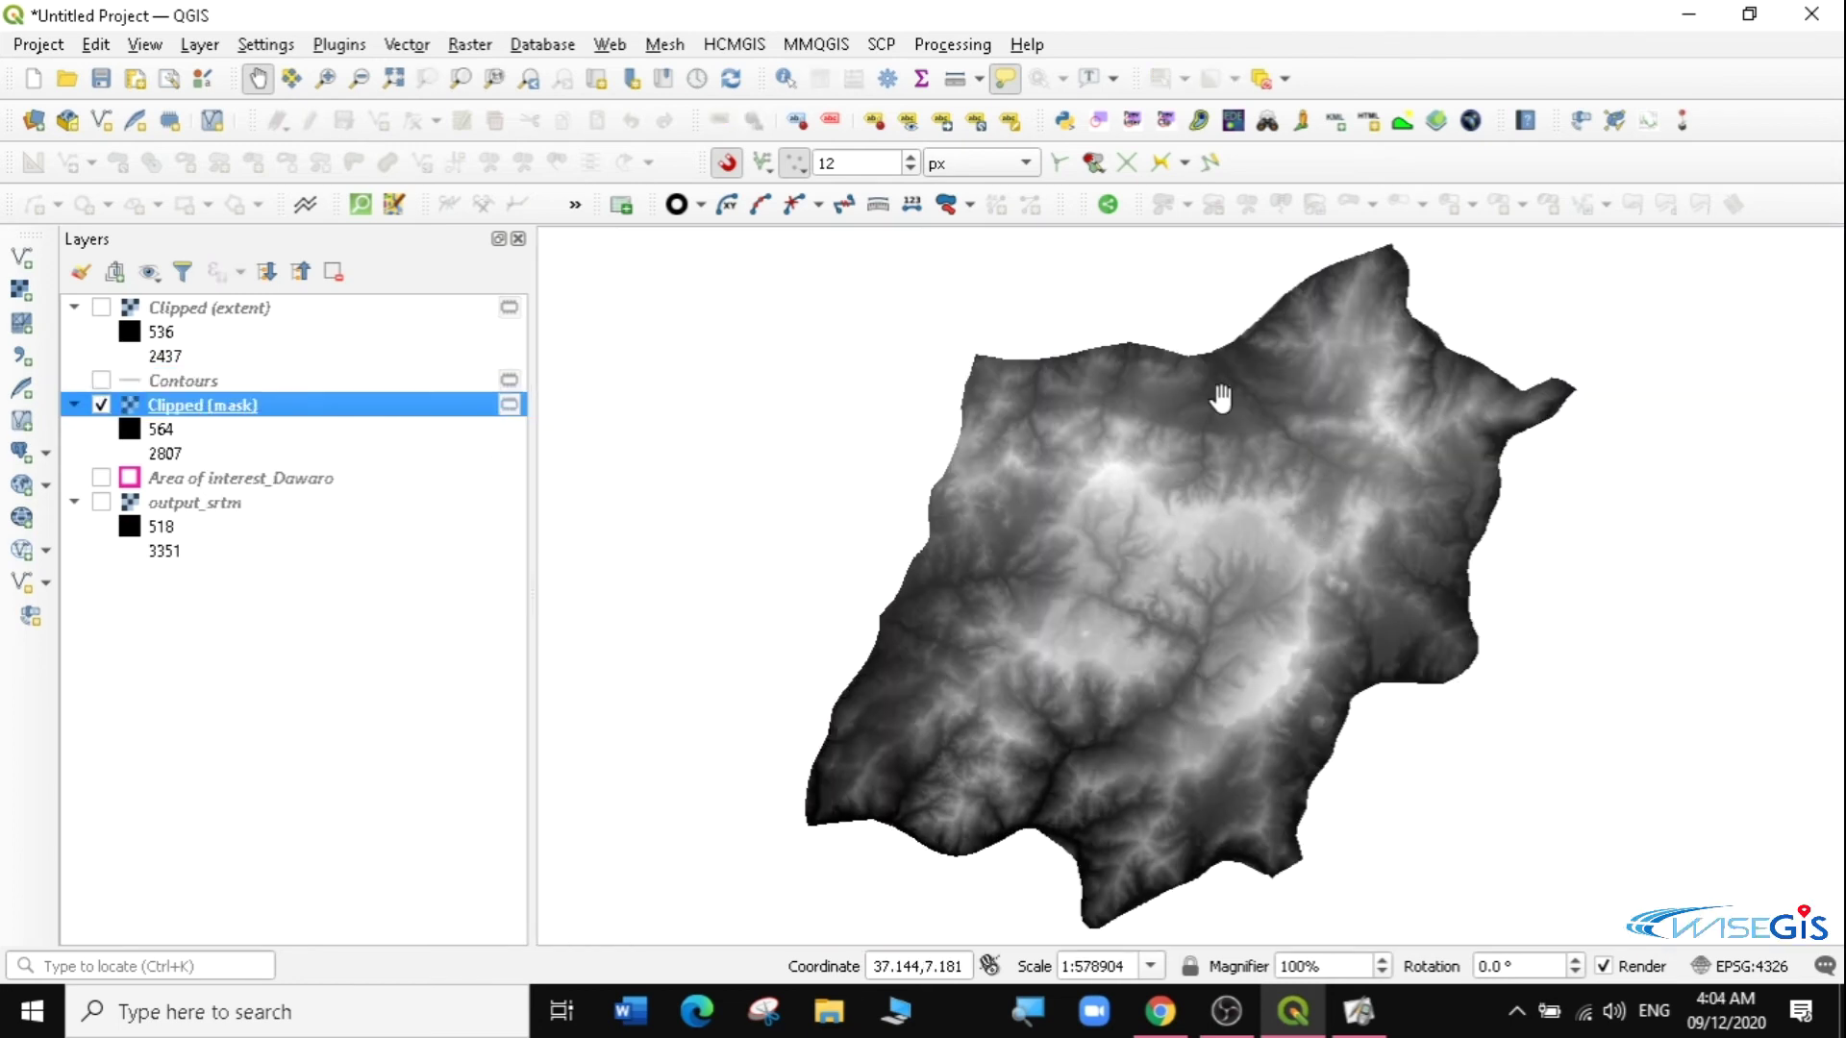
Set the render type of the Clipped (mask) raster to Singleband pseudocolor in its layer symbology.
{"action": "right_click", "coordinate": [191, 396]}
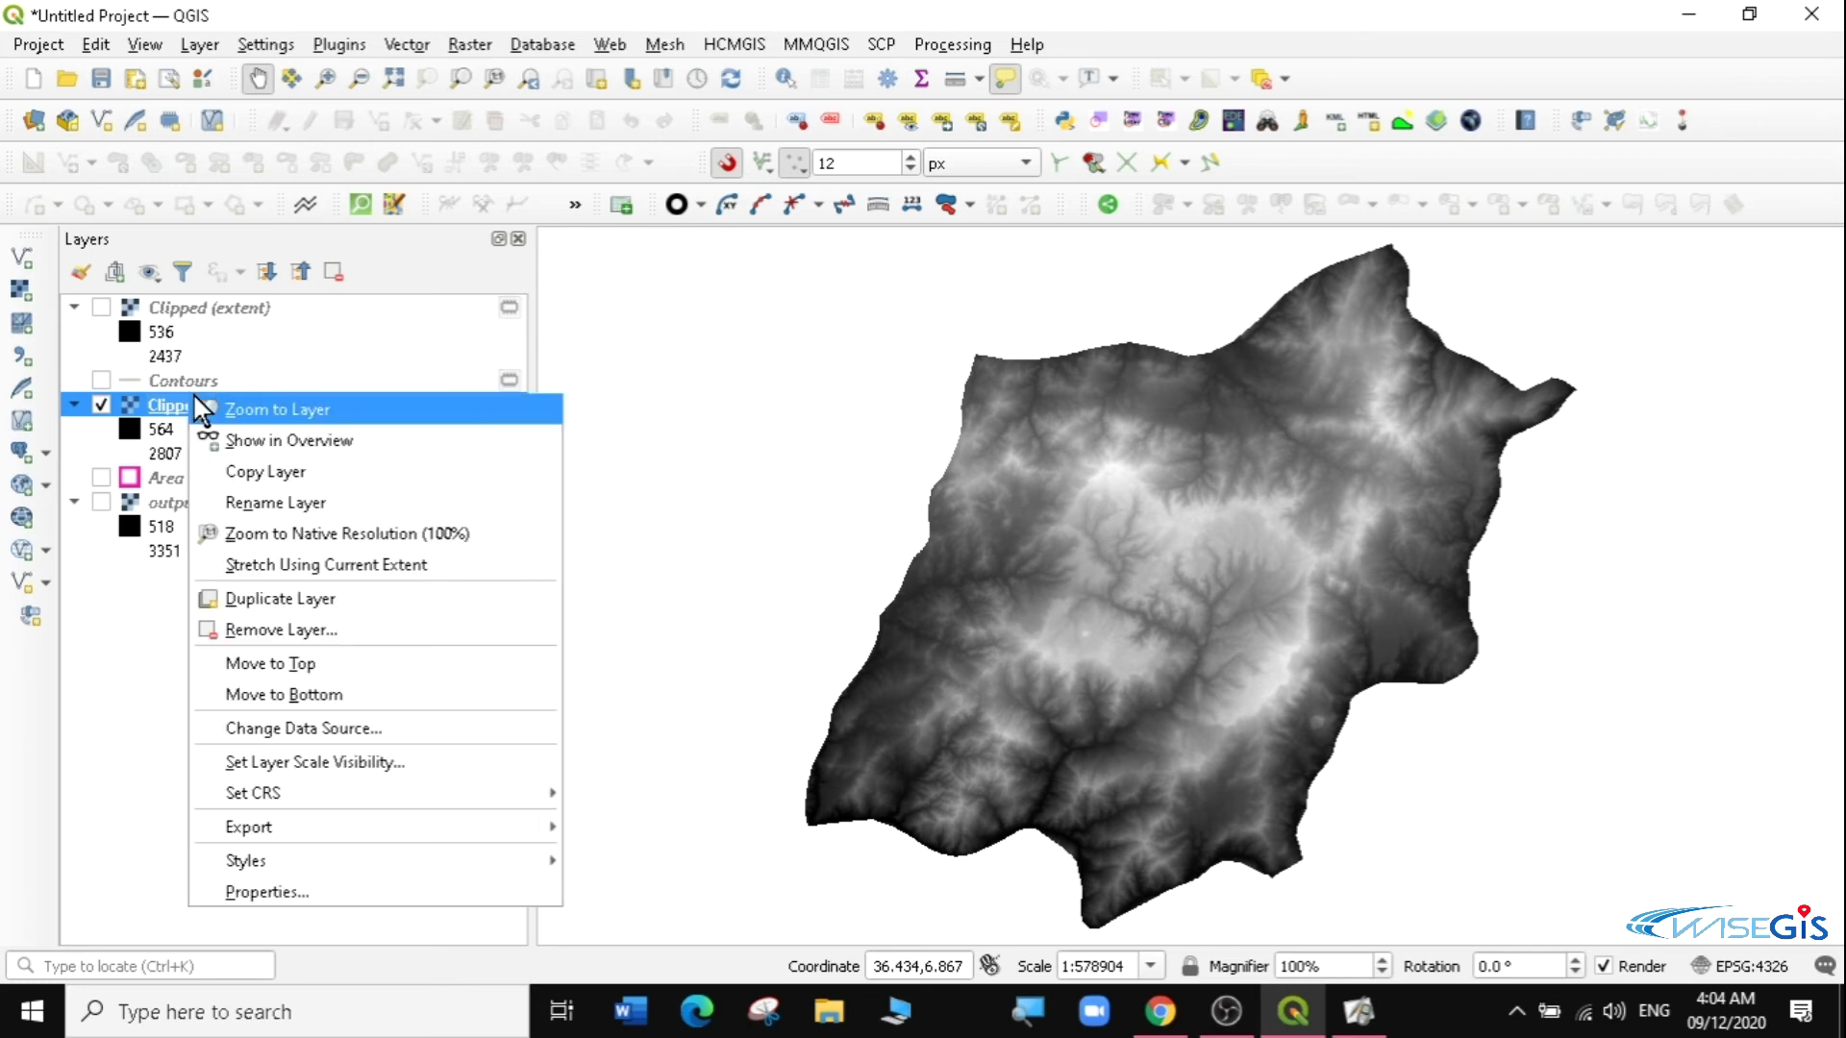
{"action": "left_click", "coordinate": [258, 890]}
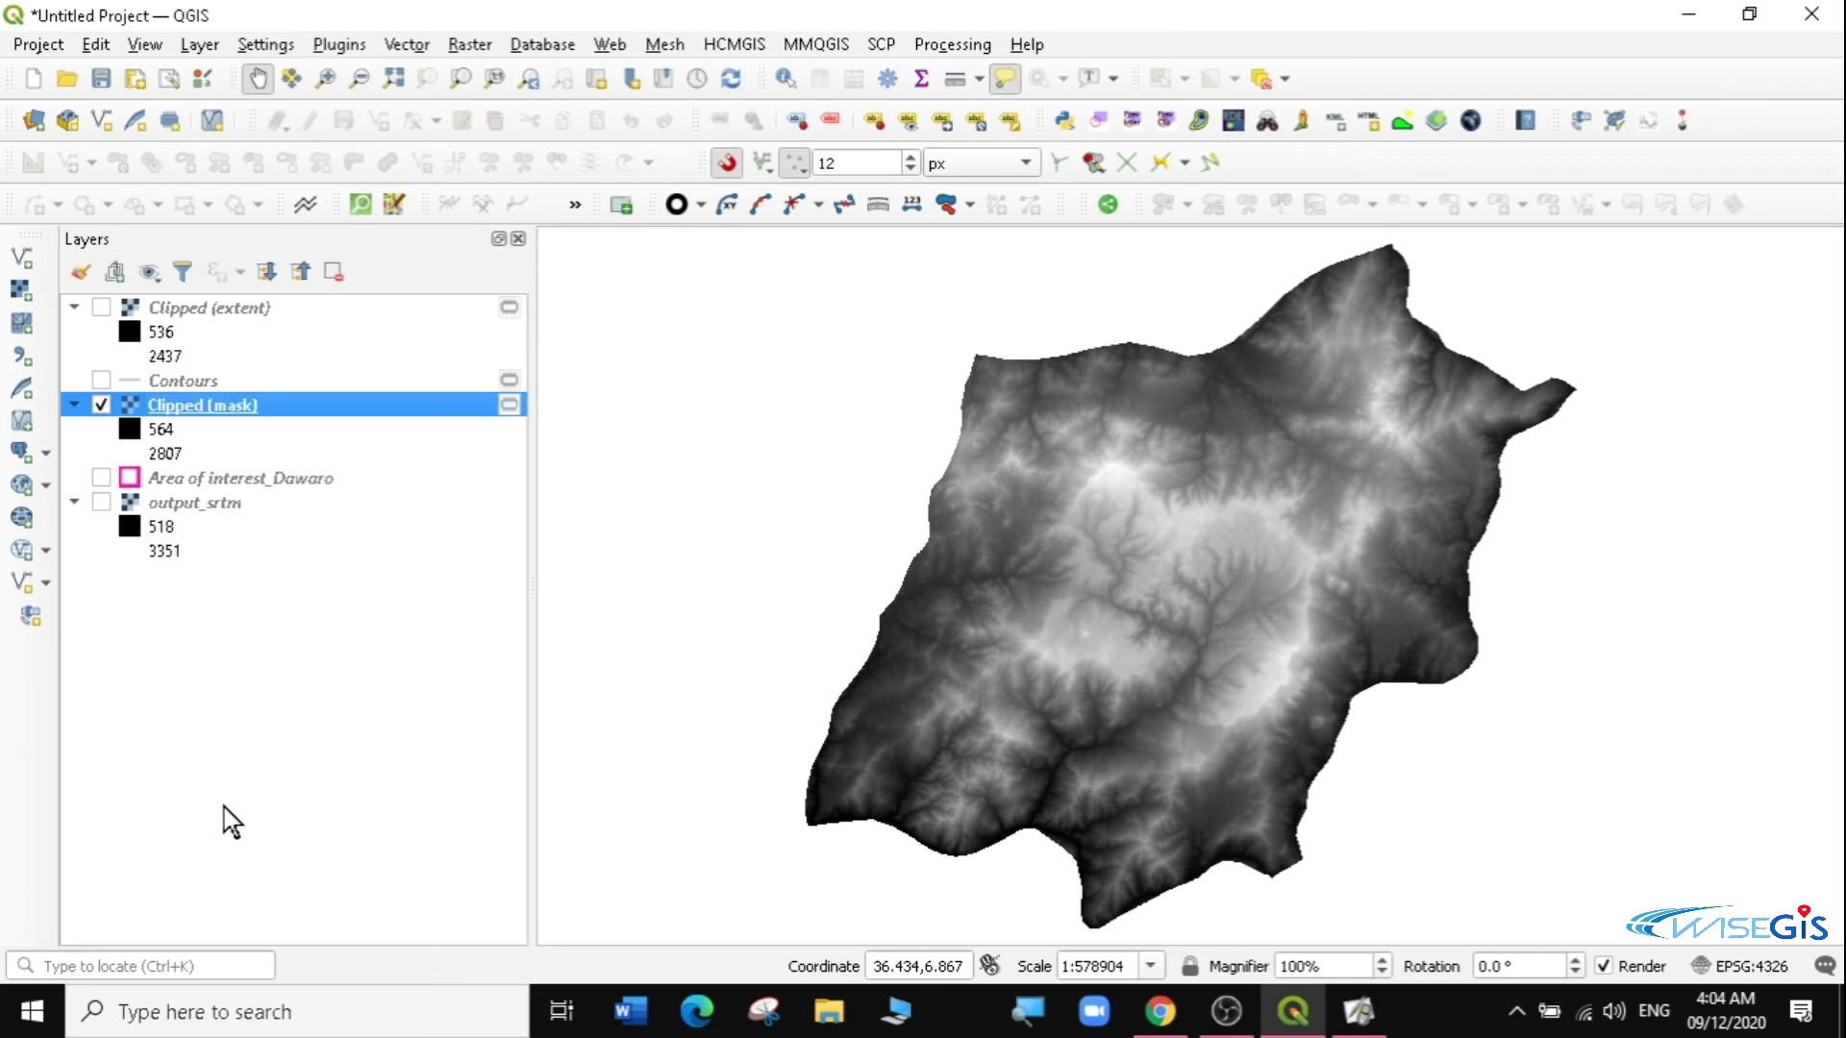
{"action": "left_click", "coordinate": [596, 354]}
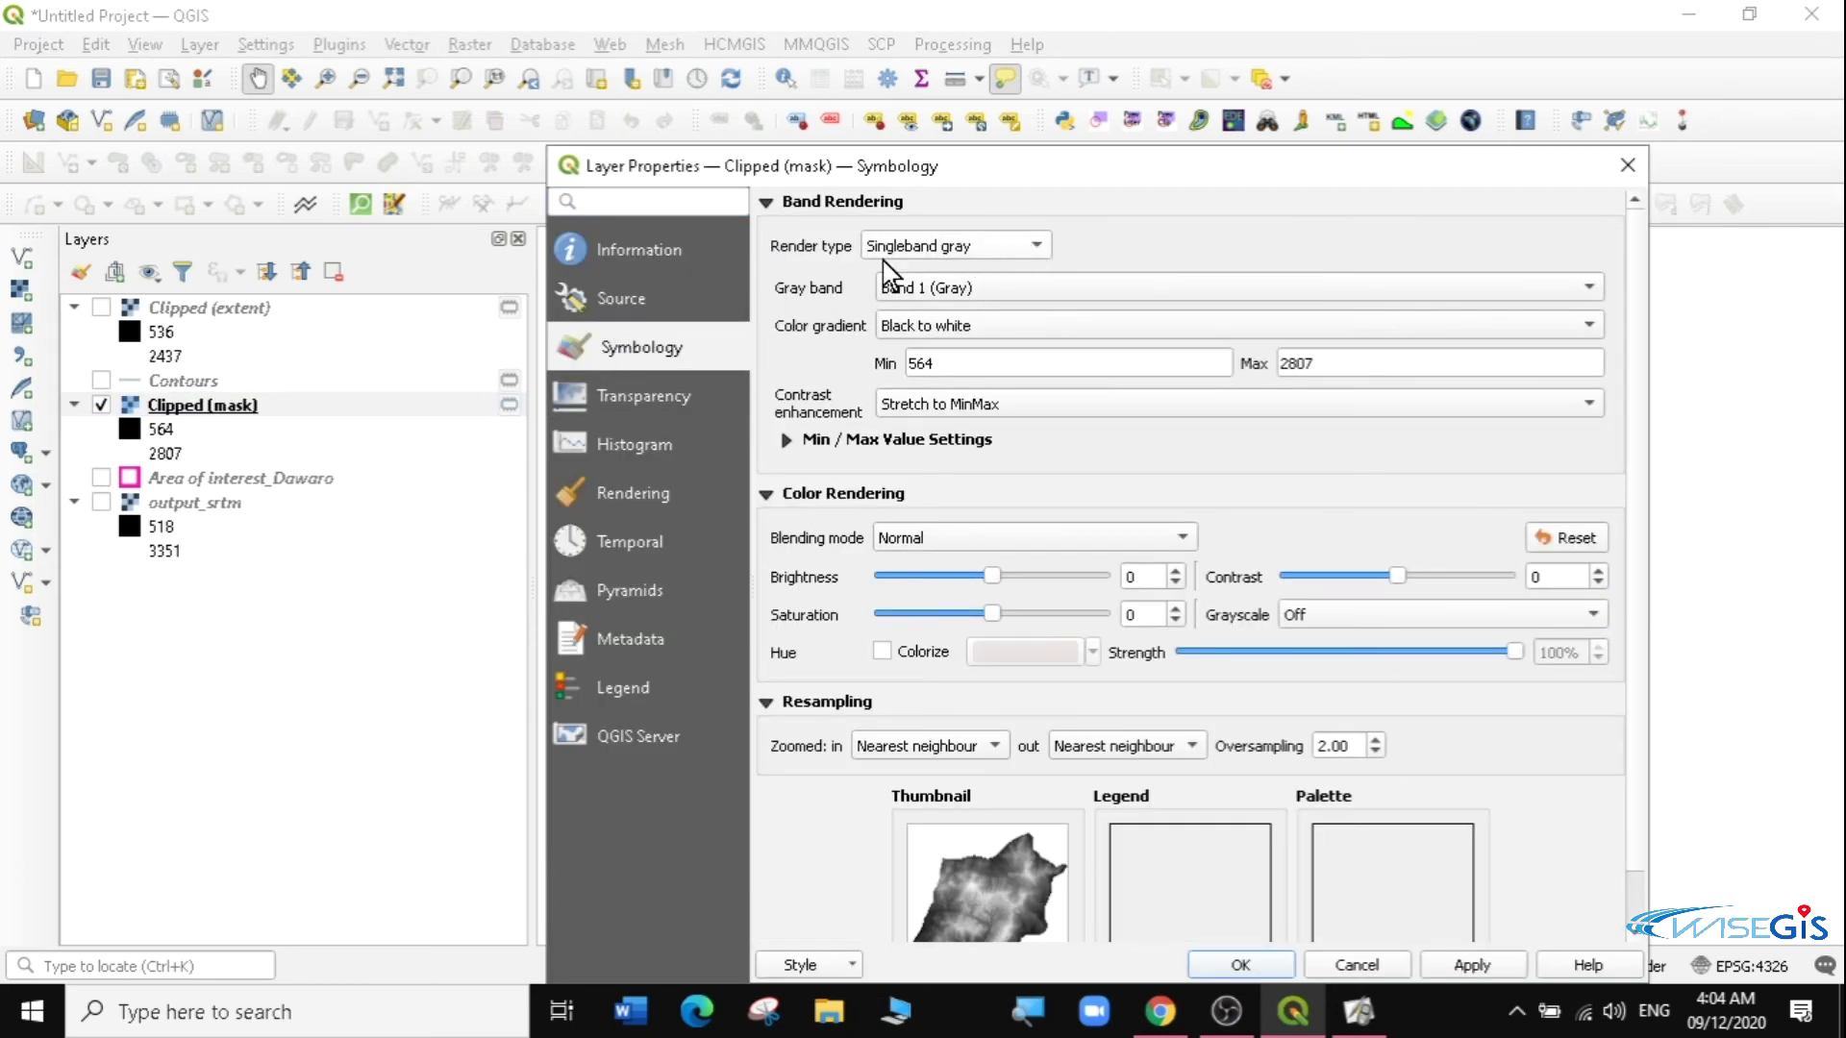
{"action": "left_click", "coordinate": [1040, 252]}
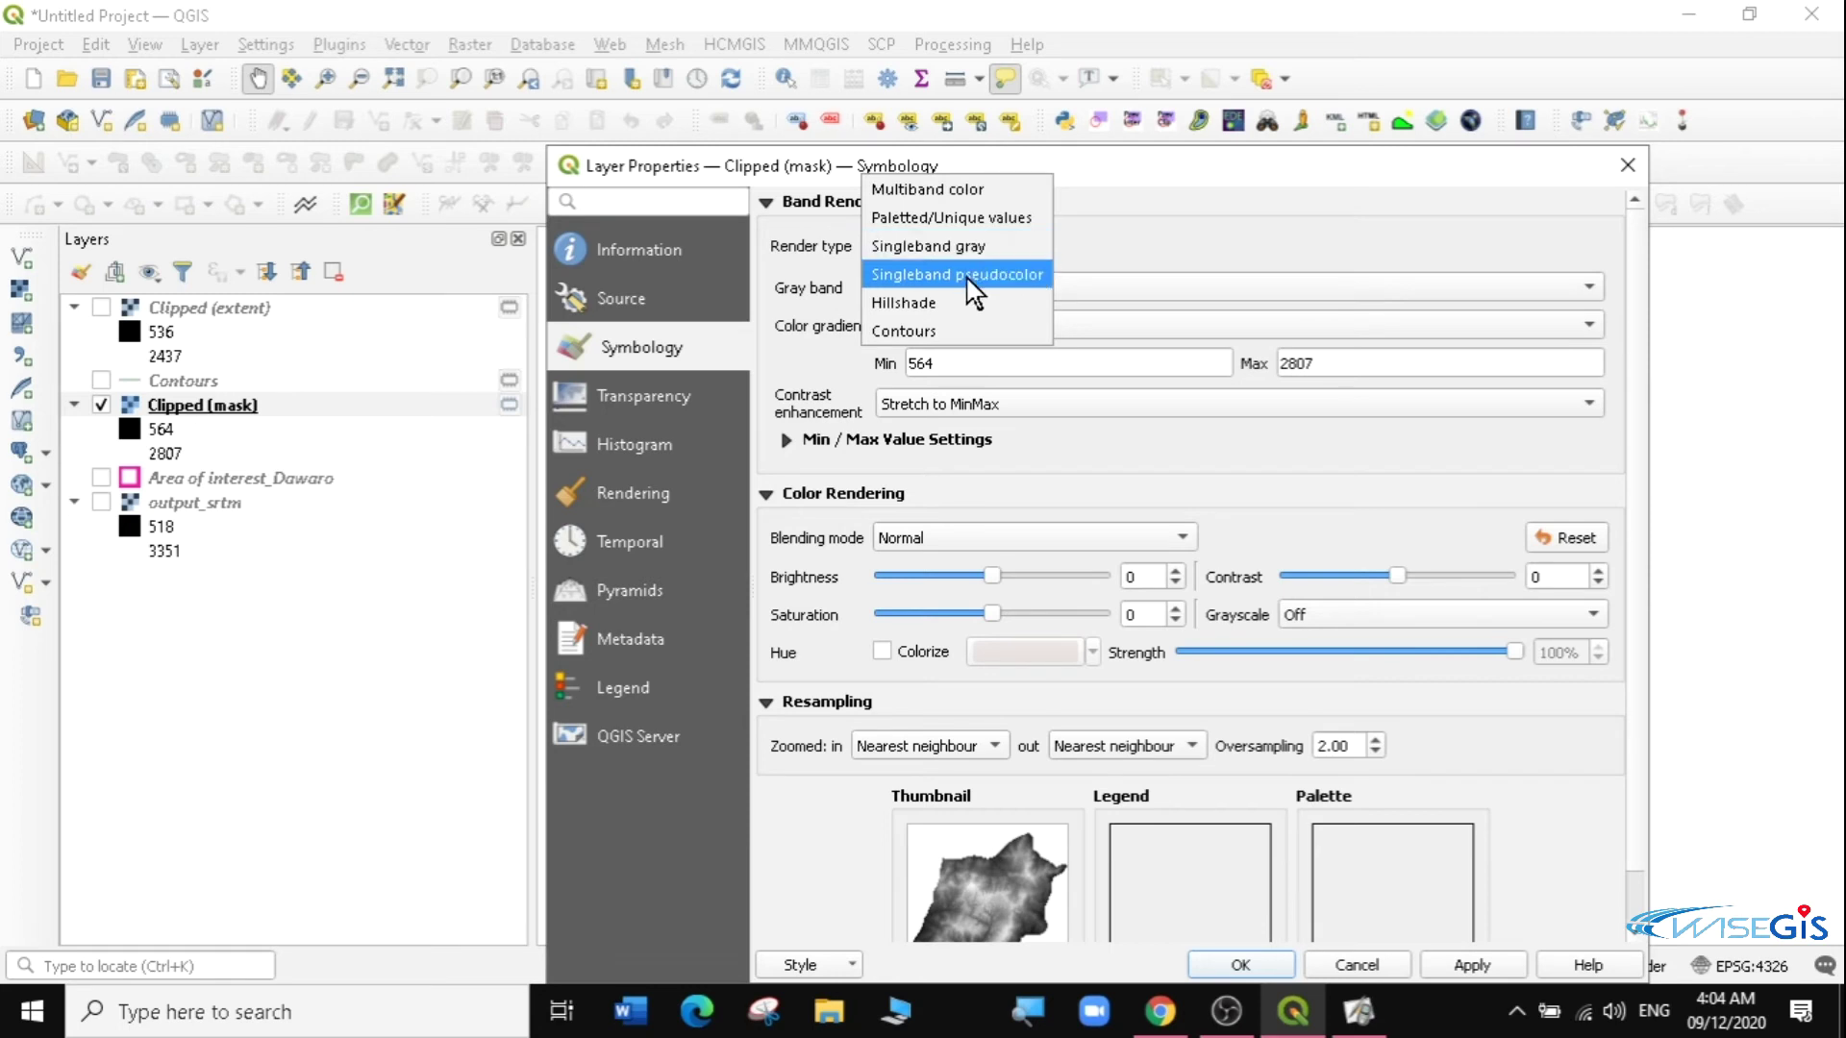
{"action": "left_click", "coordinate": [930, 276]}
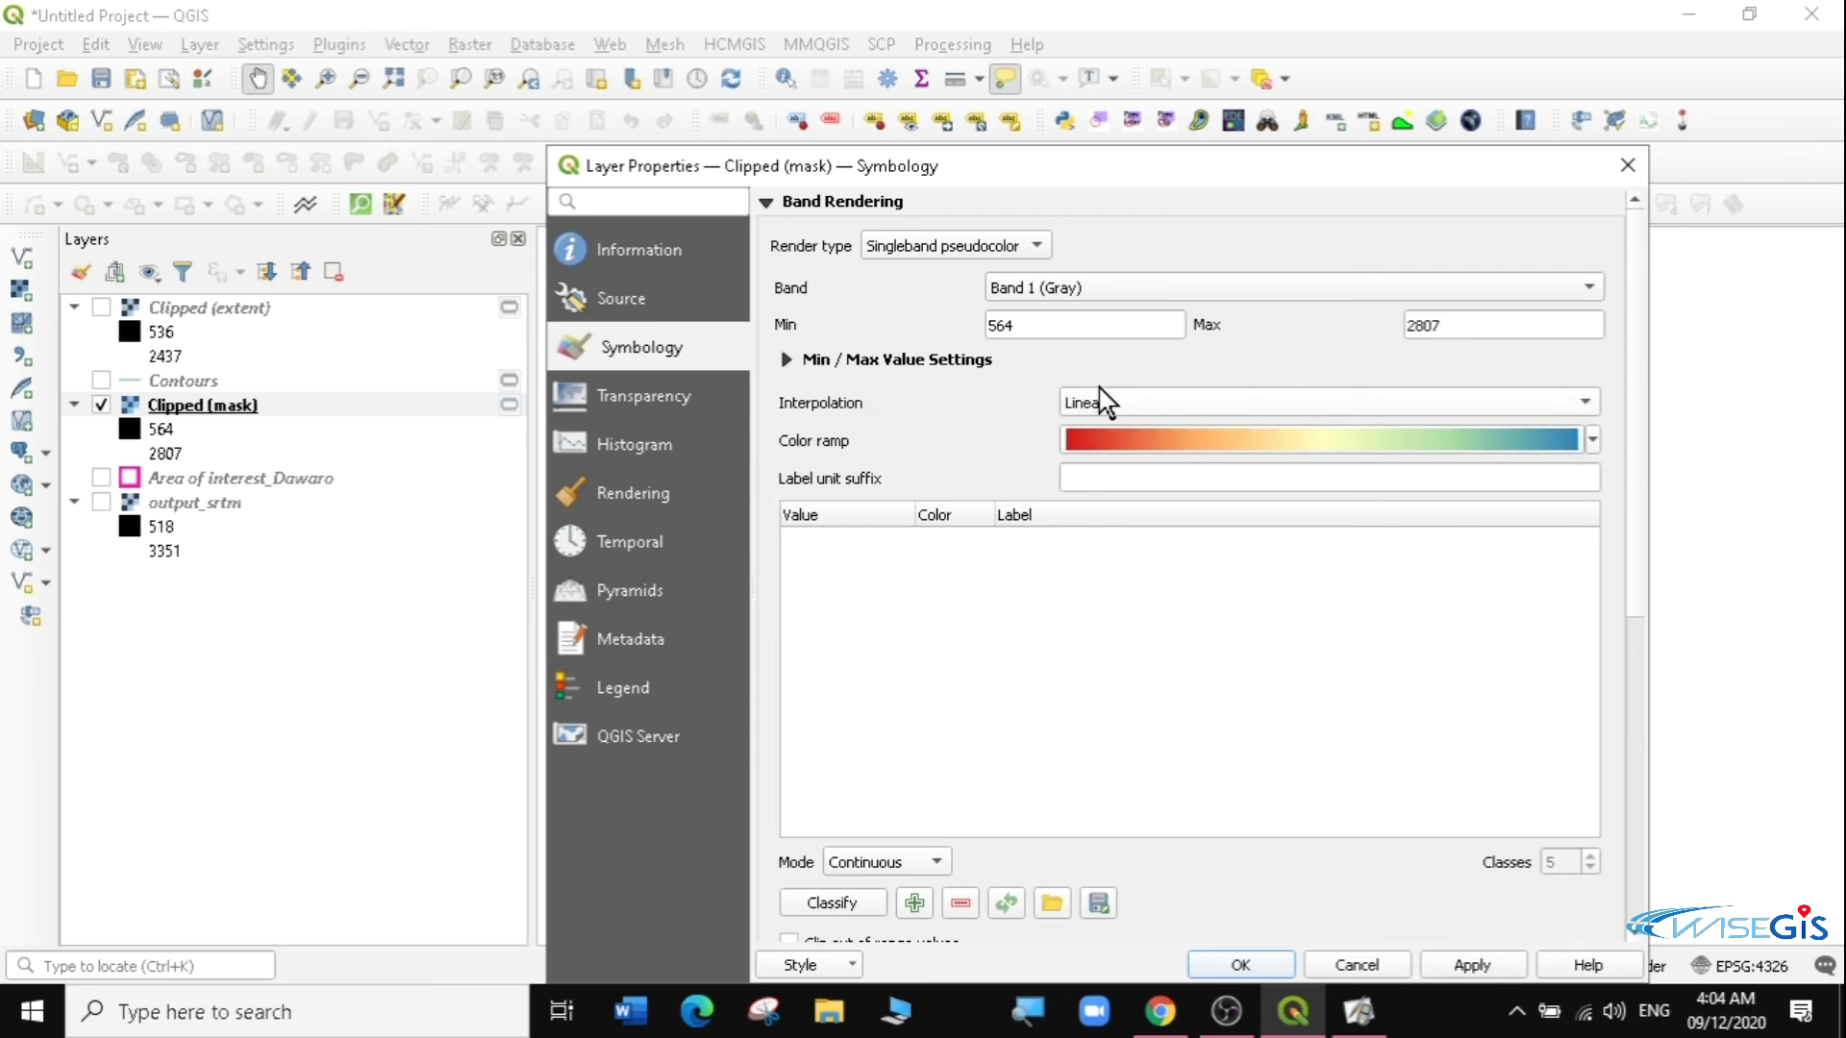
Create a new color ramp for the Clipped (mask) raster from the cpt-city catalog, using the Topography palette "elevation".
{"action": "left_click", "coordinate": [1592, 440]}
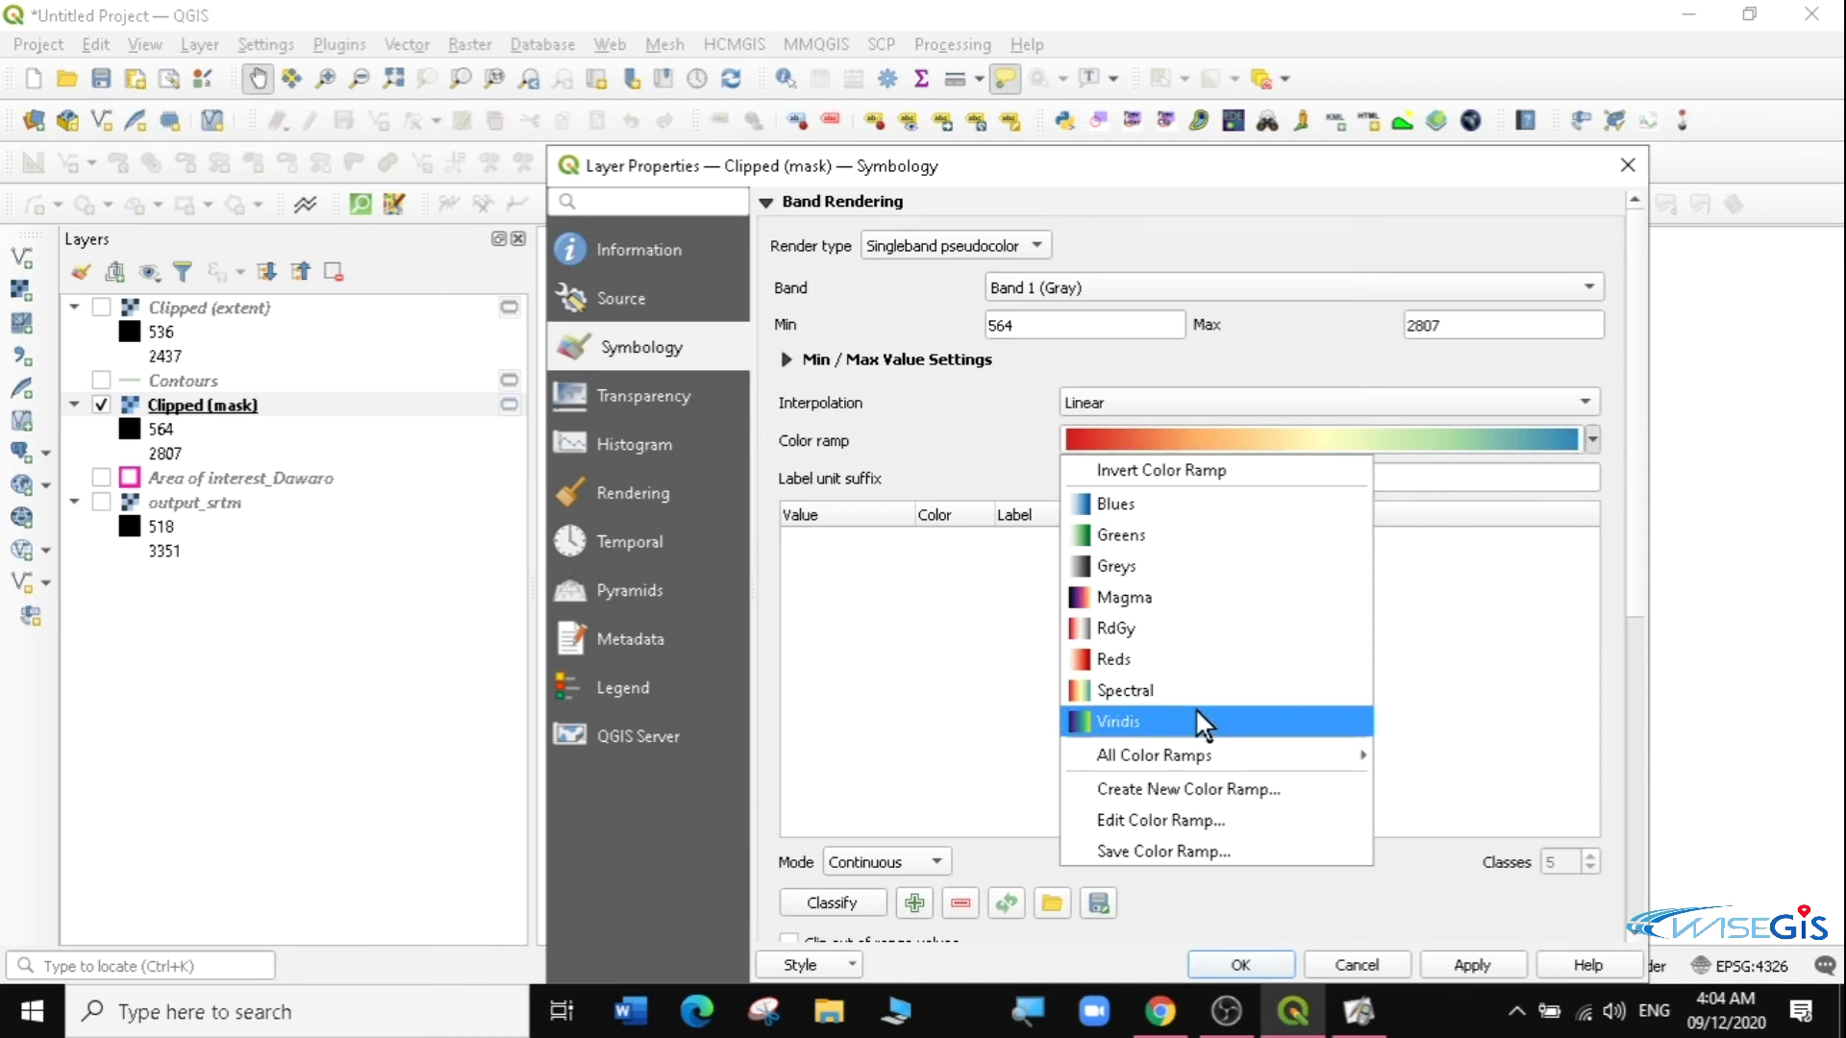
{"action": "mouse_move", "coordinate": [1195, 754]}
{"action": "left_click", "coordinate": [1192, 789]}
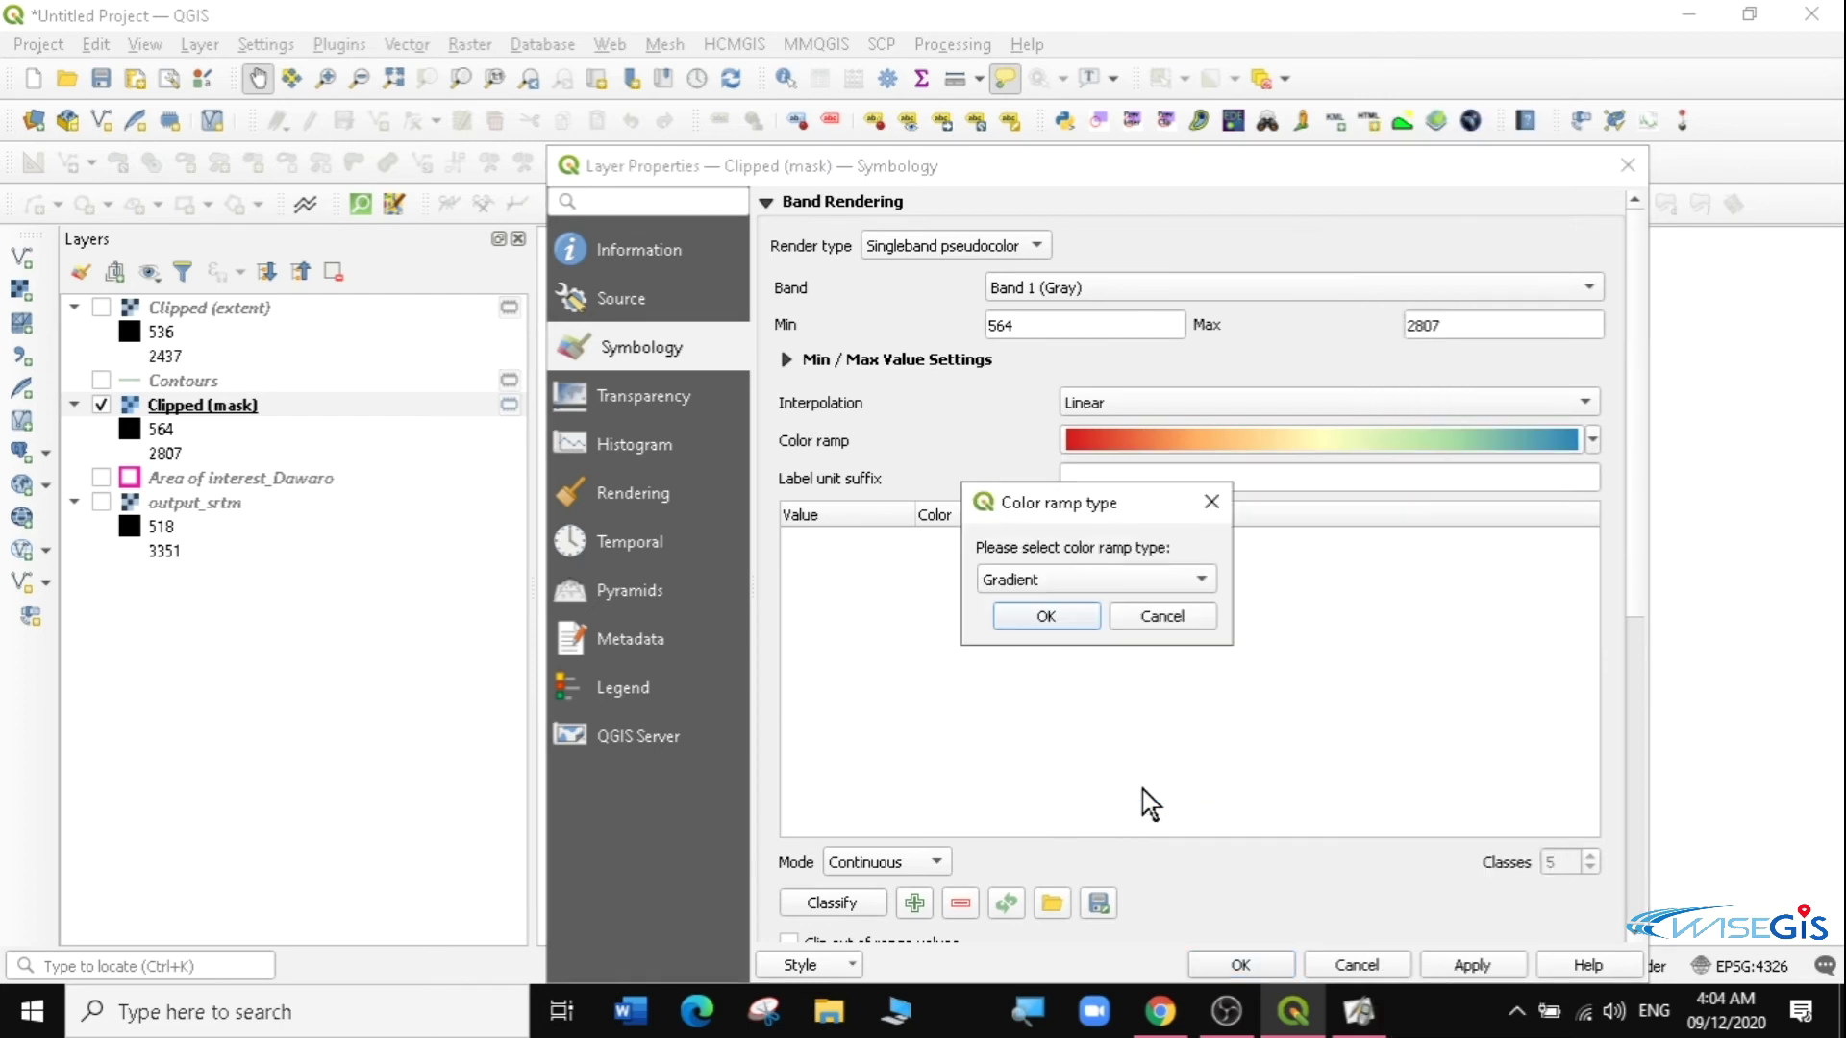
{"action": "left_click", "coordinate": [1086, 579]}
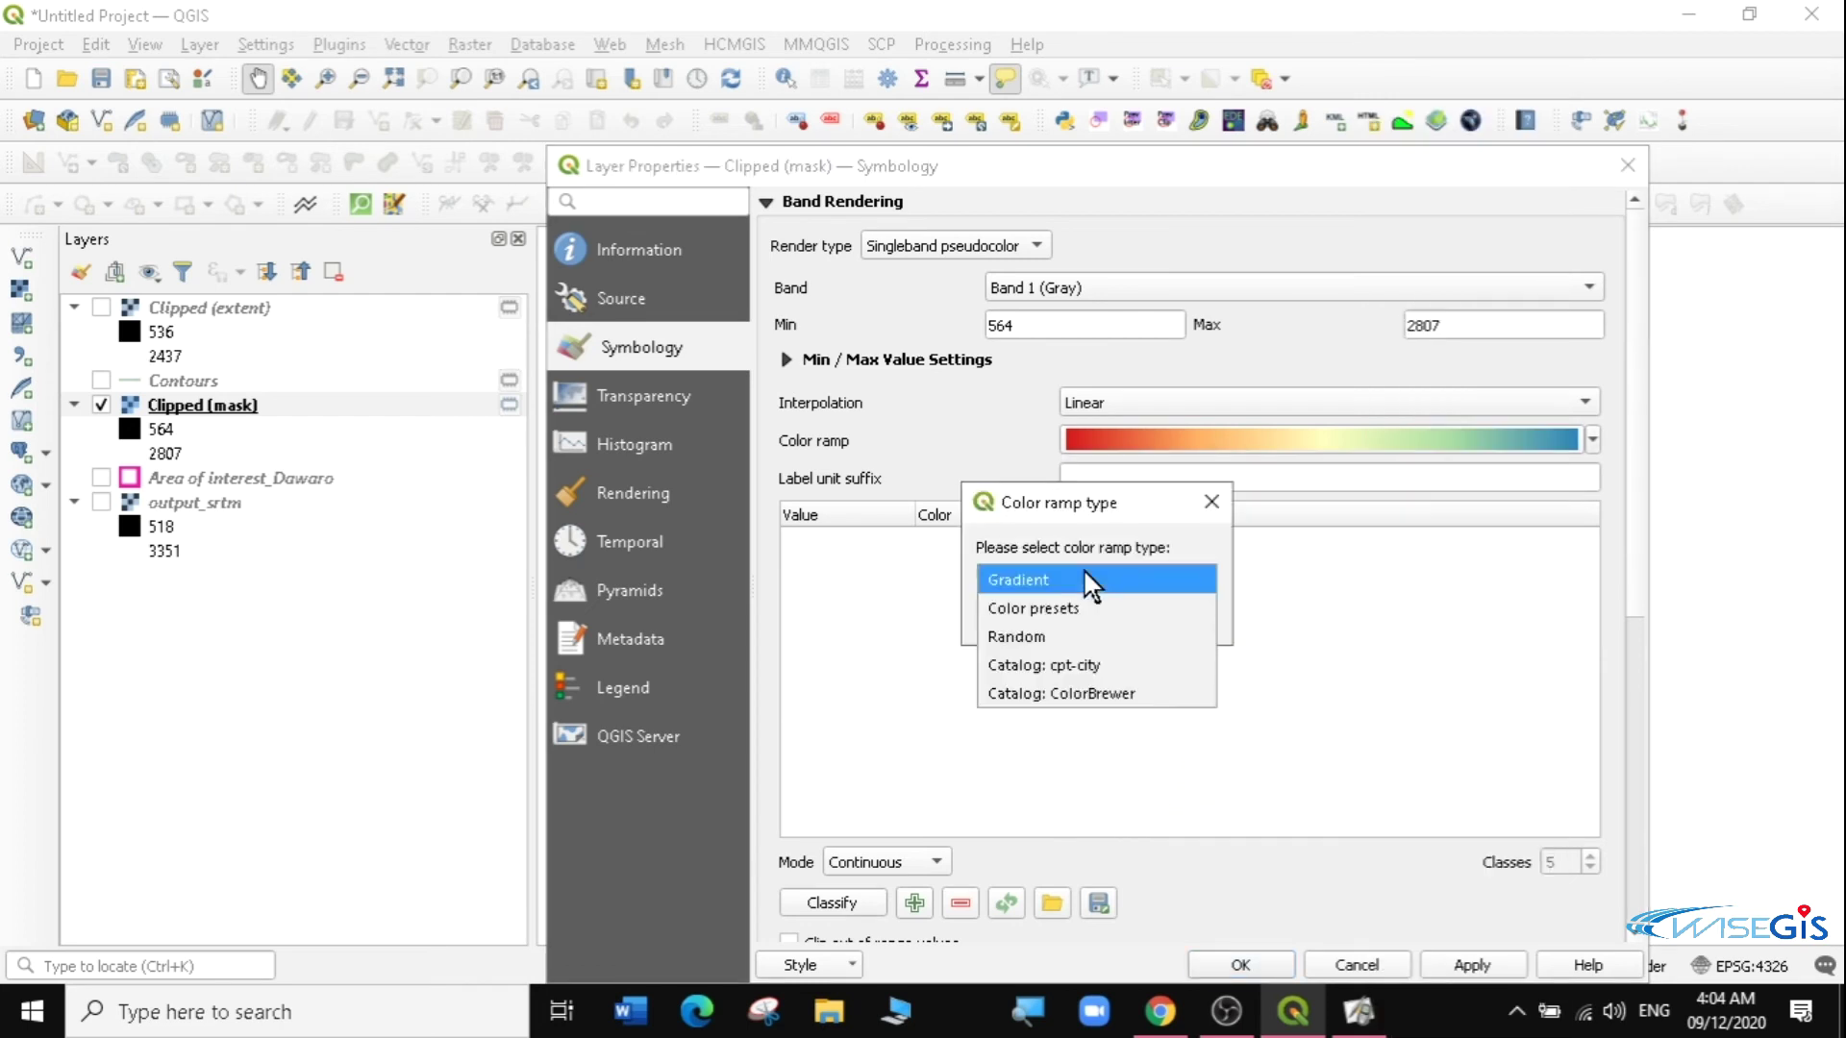
{"action": "left_click", "coordinate": [1065, 666]}
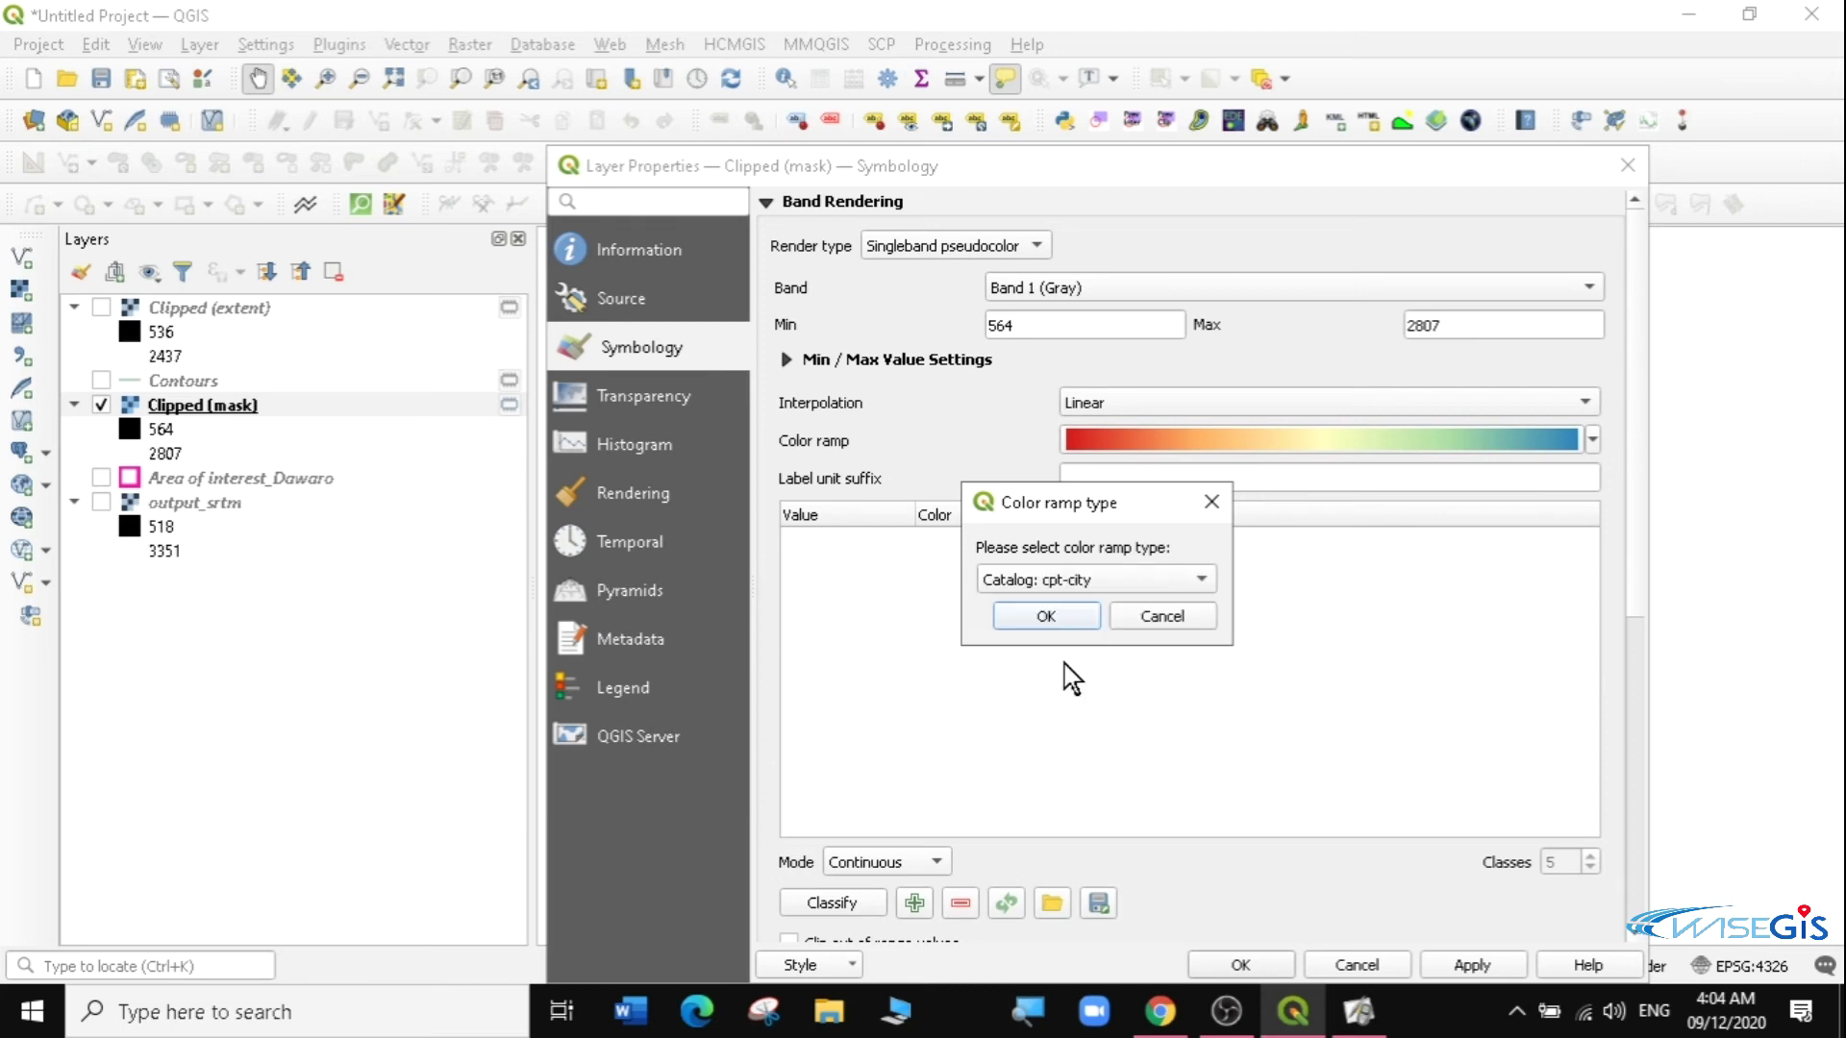
{"action": "left_click", "coordinate": [1049, 618]}
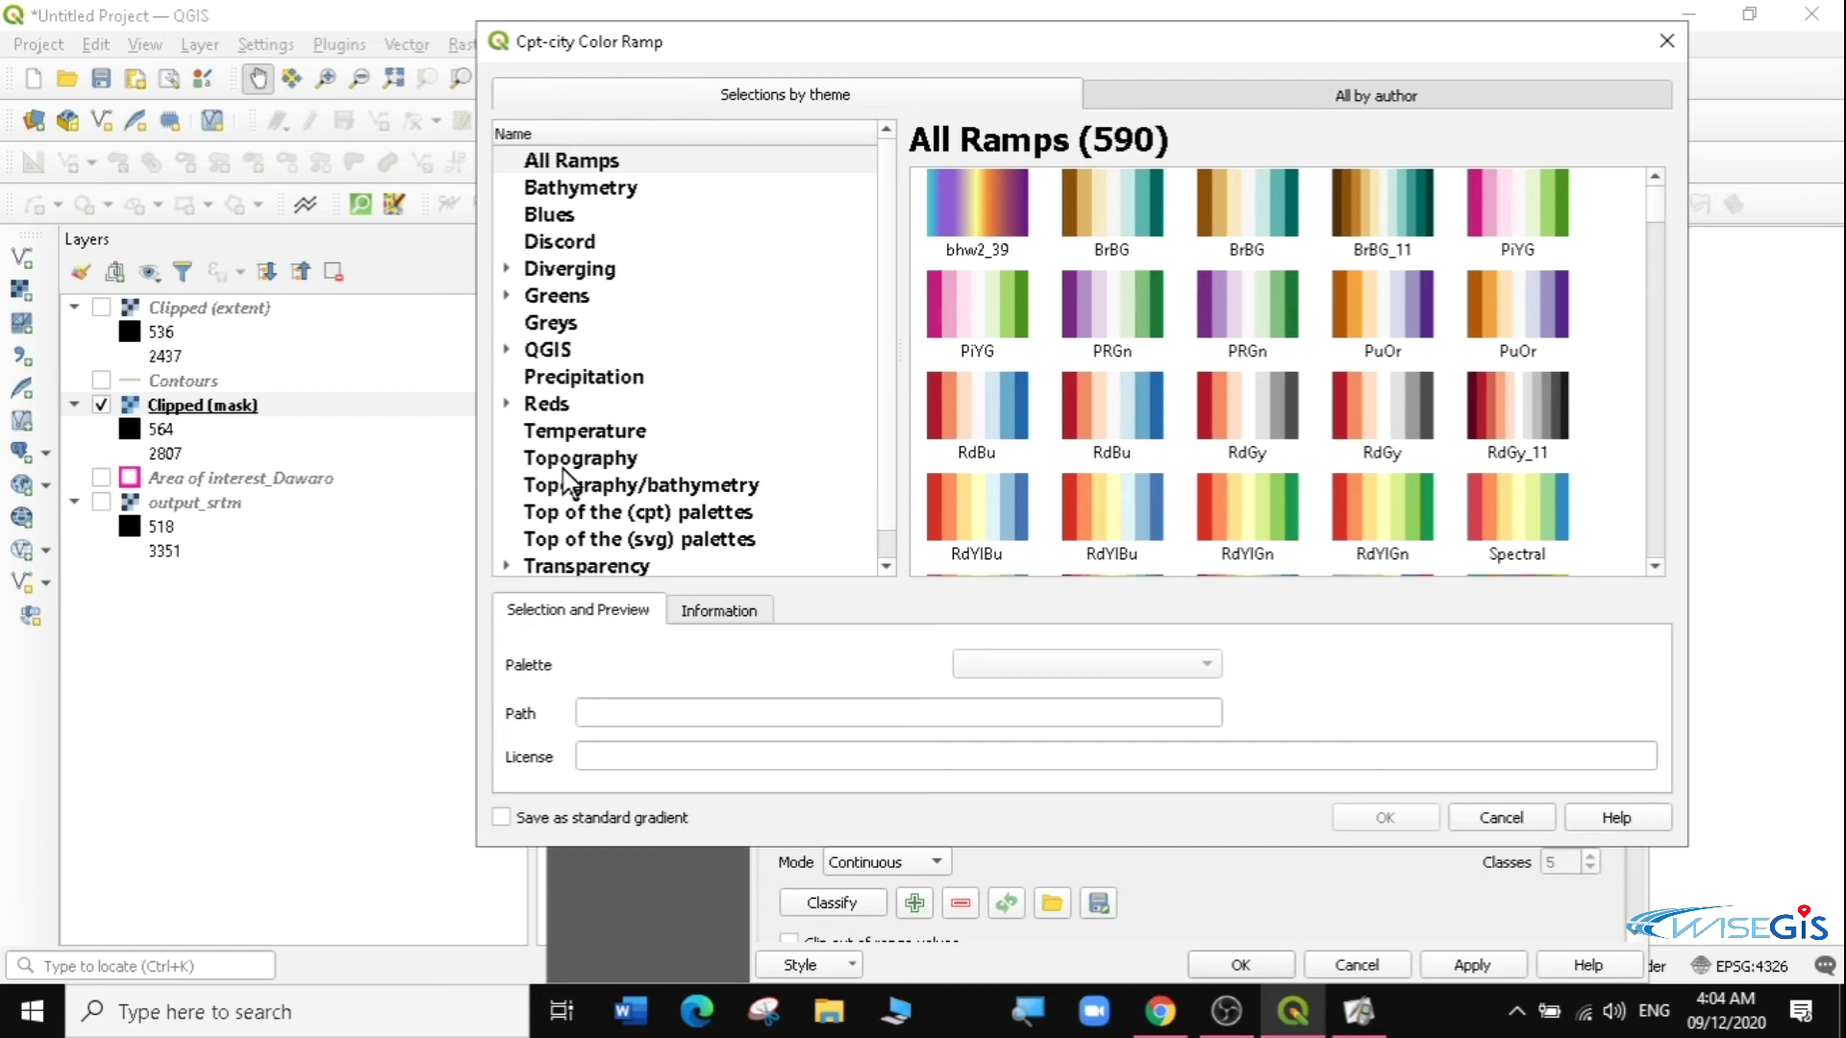
{"action": "left_click", "coordinate": [567, 460]}
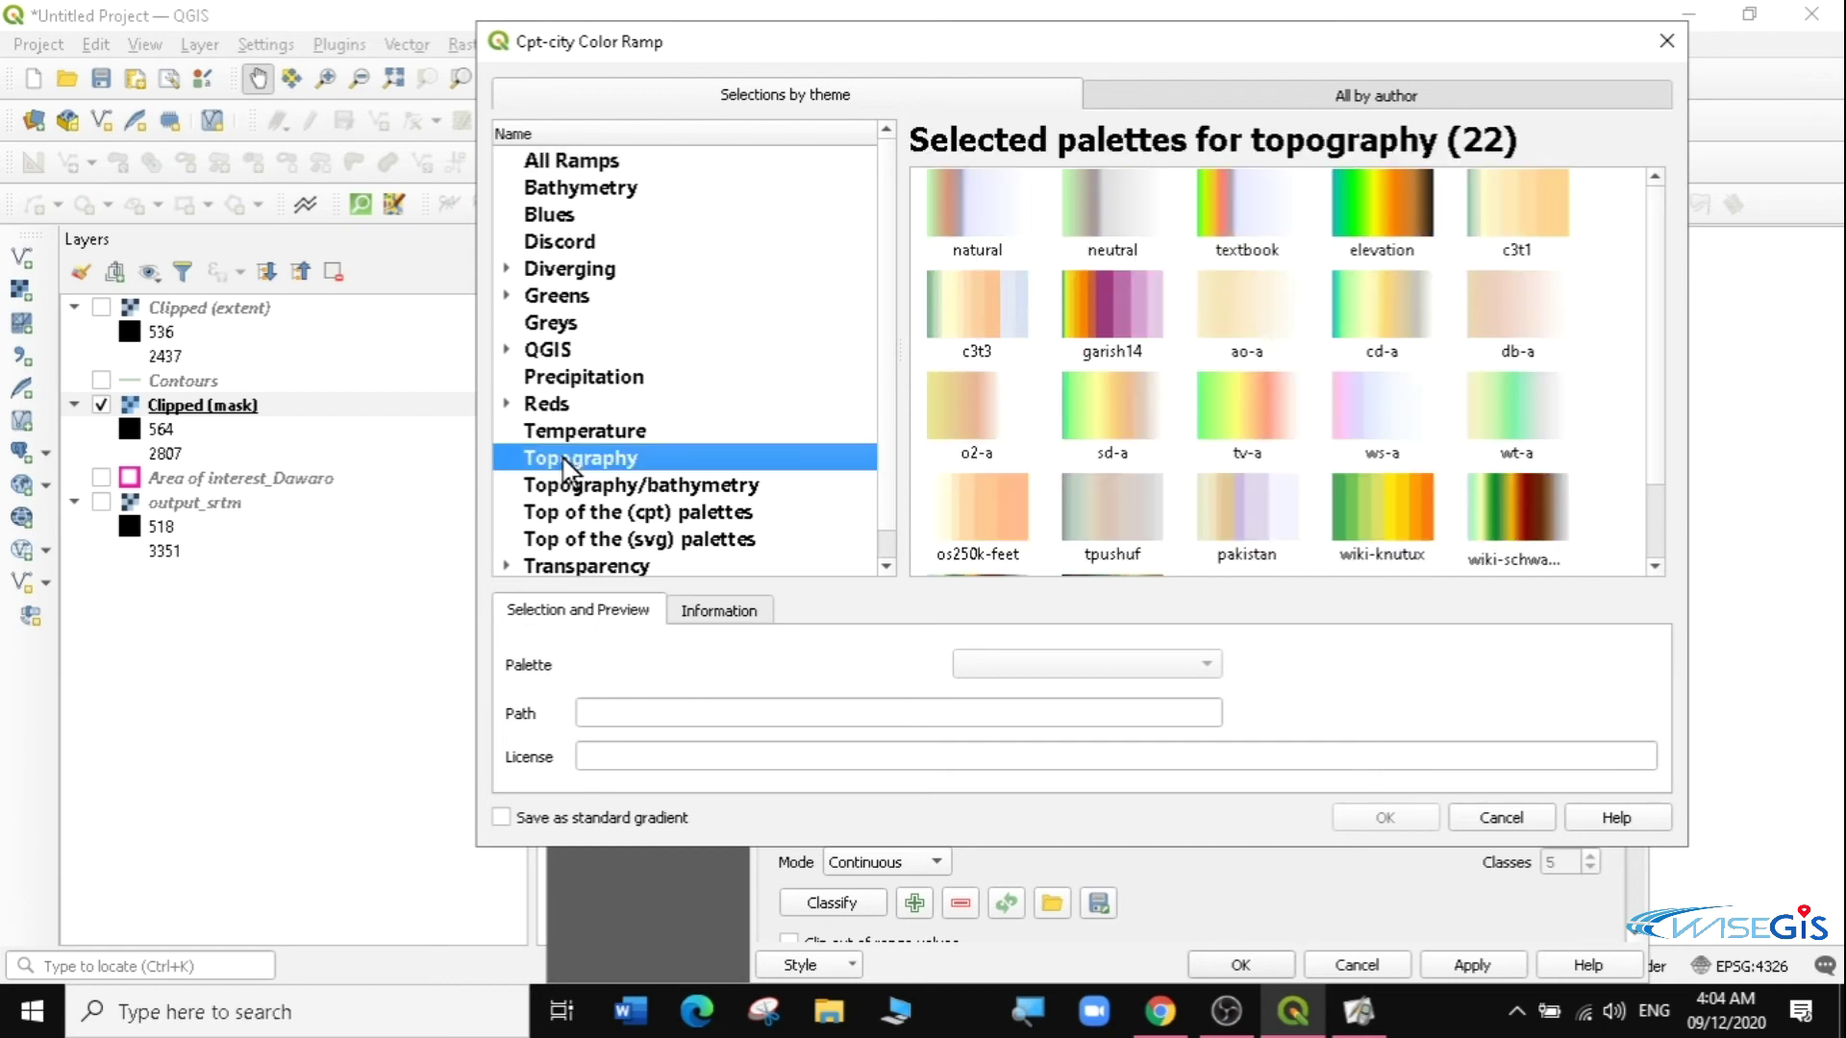
{"action": "left_click", "coordinate": [1385, 210]}
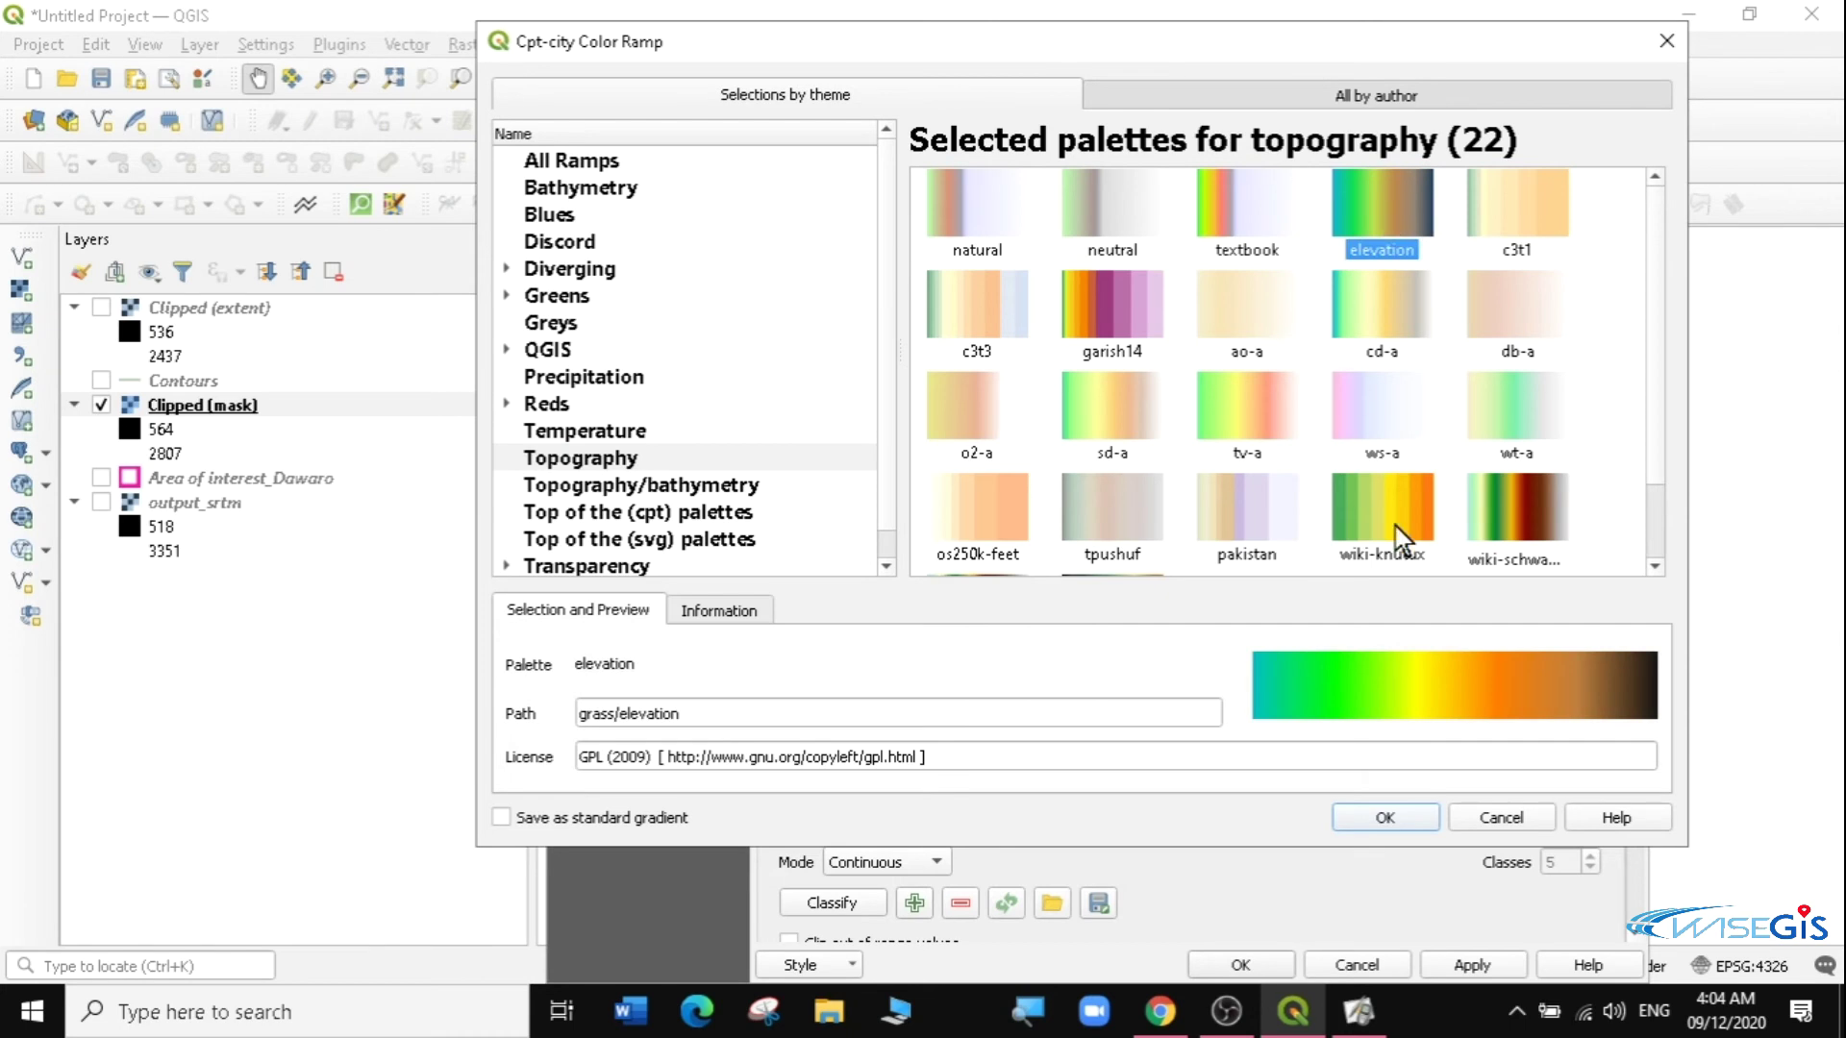
{"action": "left_click", "coordinate": [1377, 818]}
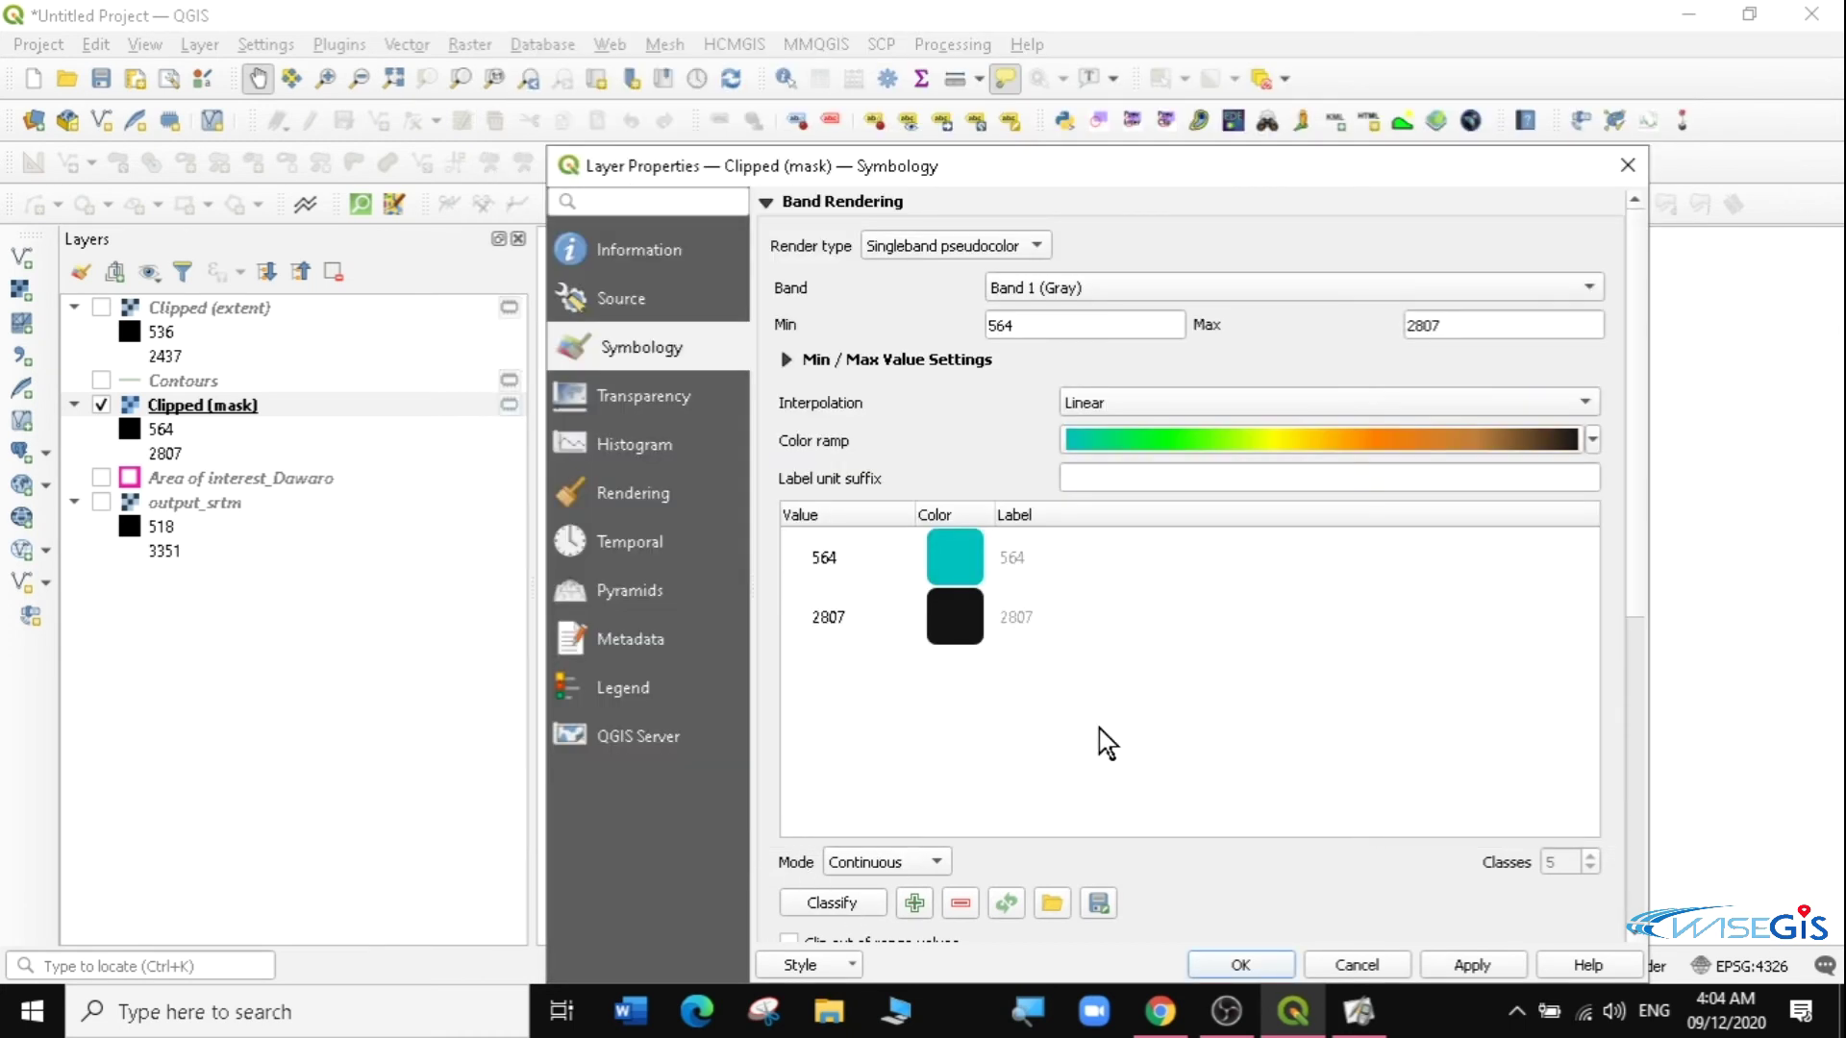
Classify the raster values in Continuous mode with the elevation ramp and apply the symbology to the Clipped (mask) layer.
{"action": "left_click", "coordinate": [833, 904]}
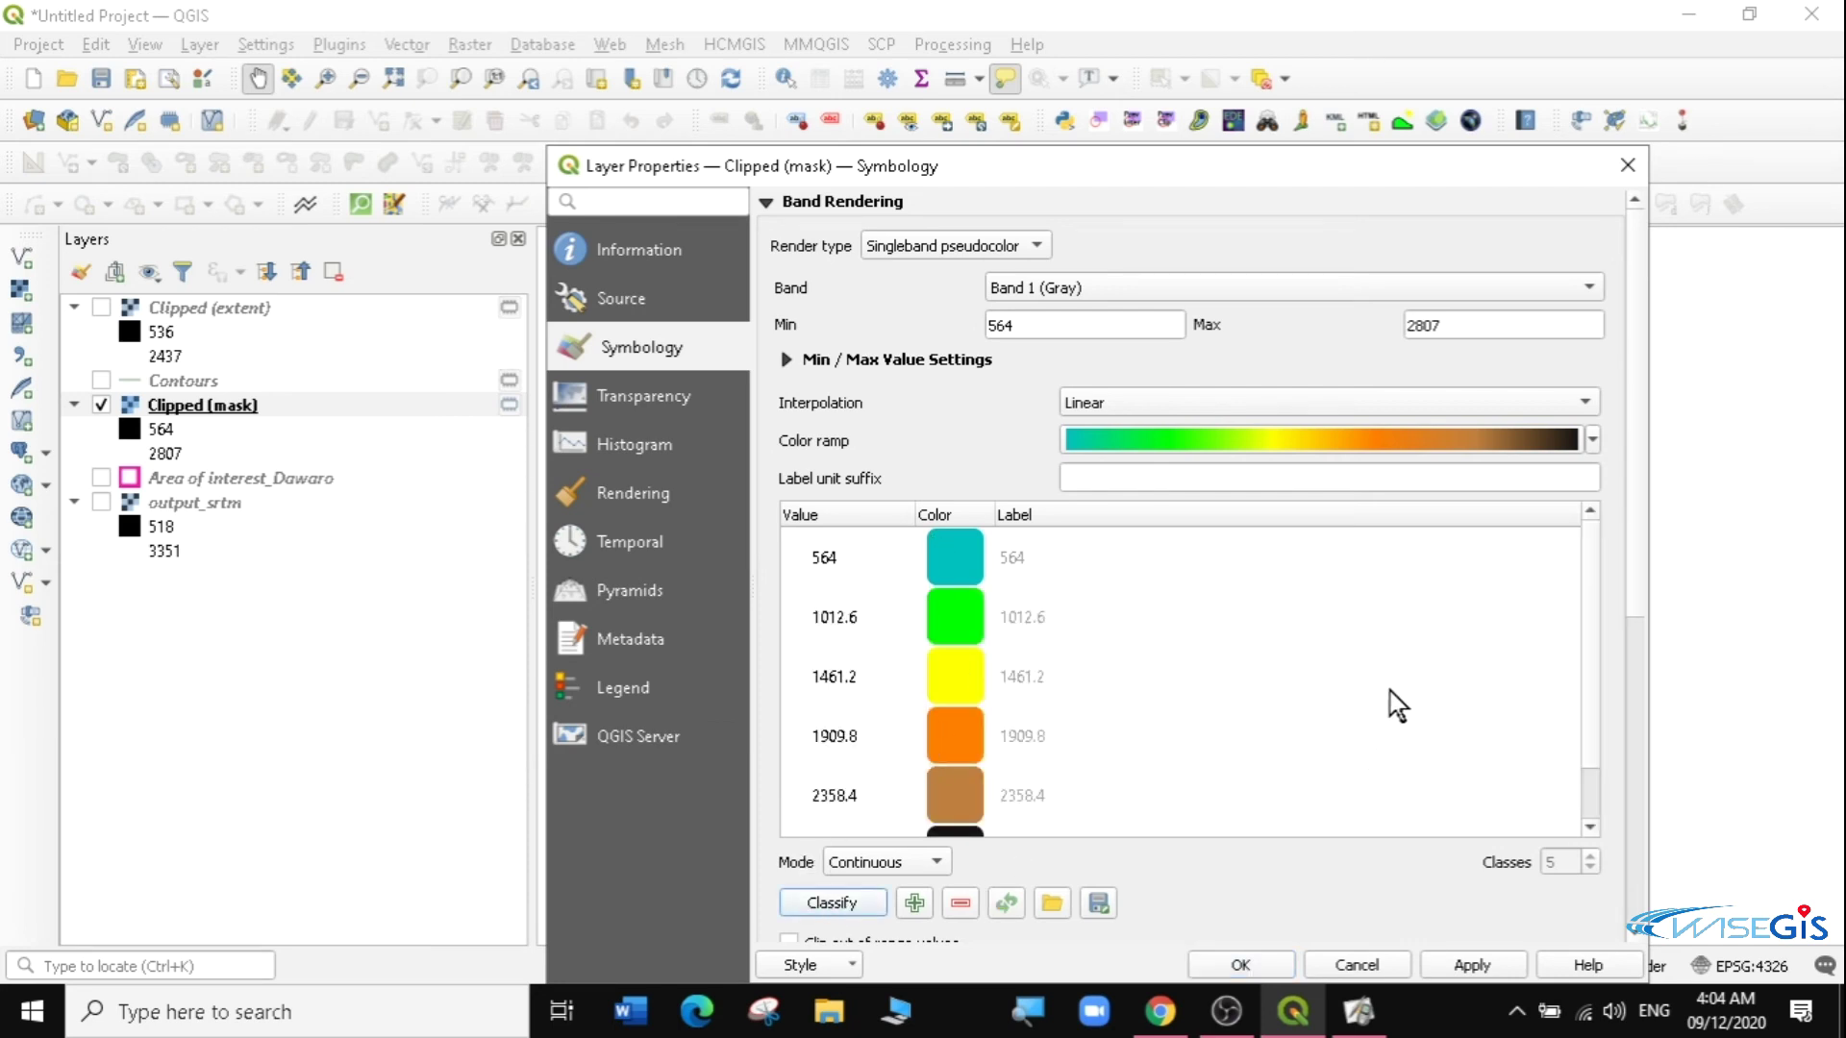
{"action": "scroll", "coordinate": [1590, 548], "scroll_direction": "down", "scroll_amount": 1}
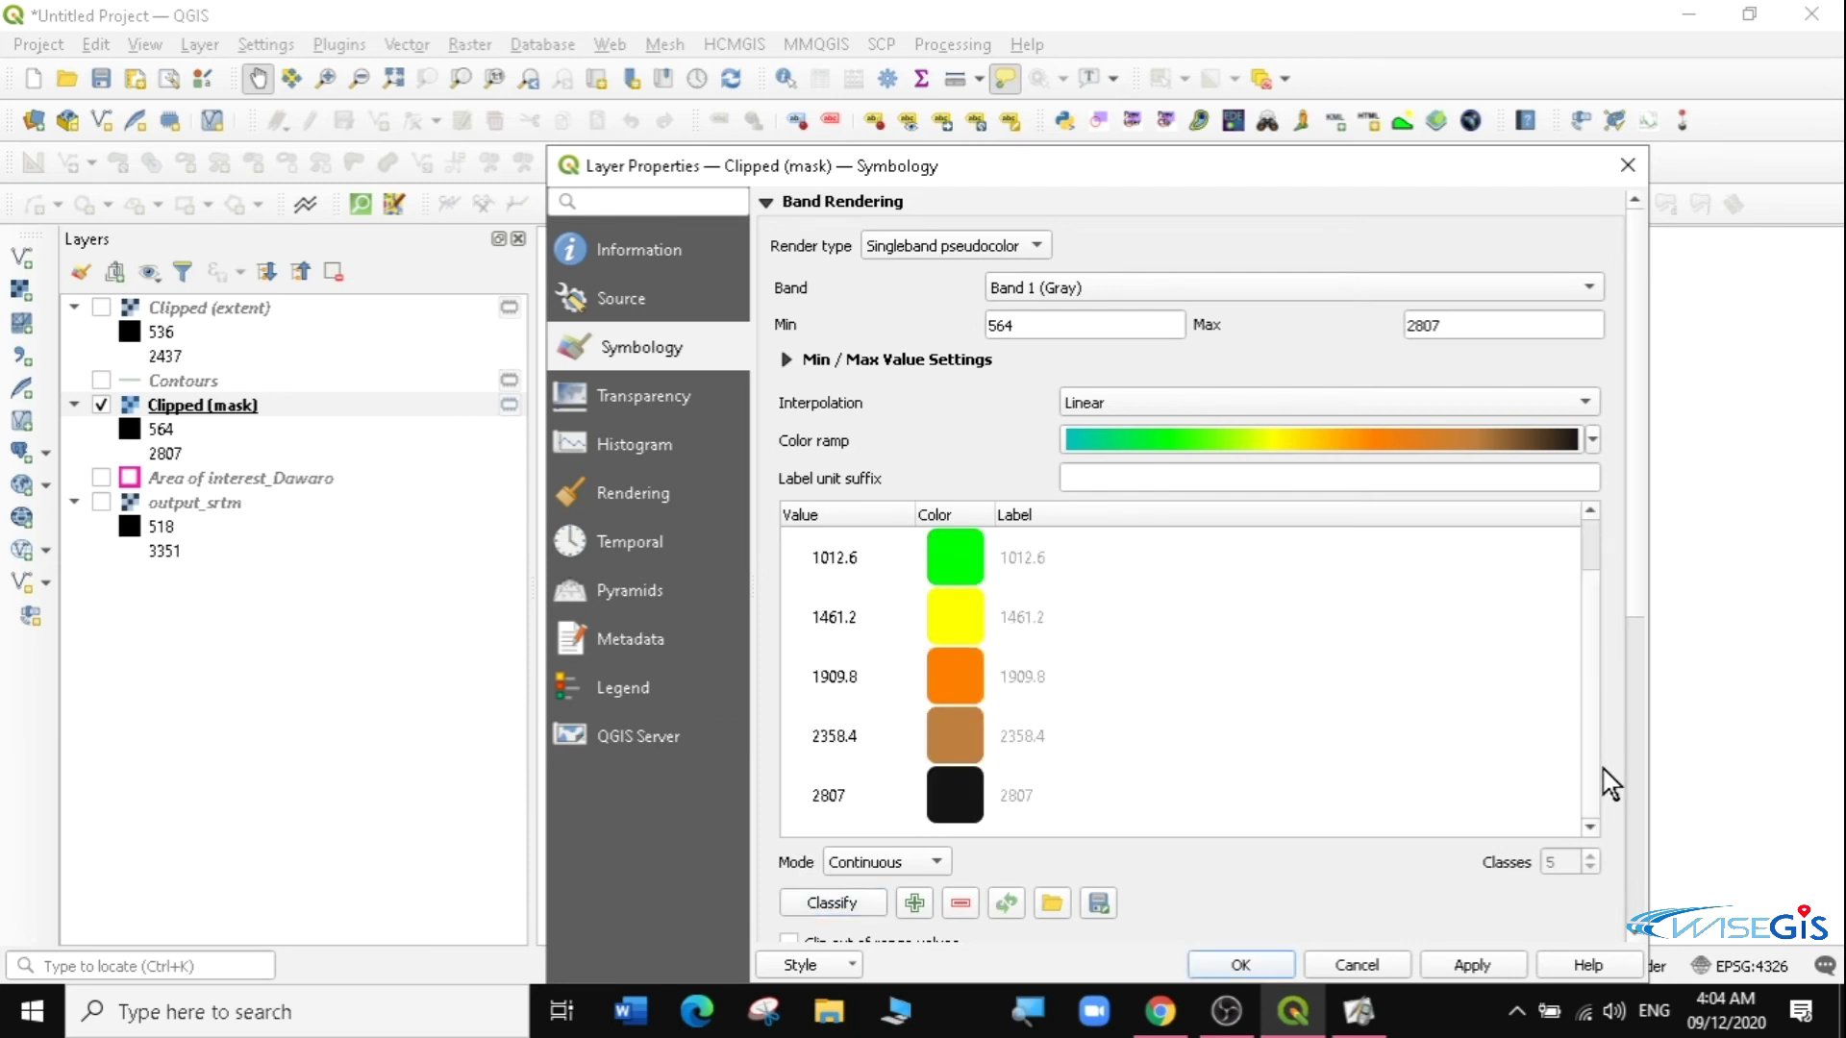
{"action": "left_click", "coordinate": [1470, 965]}
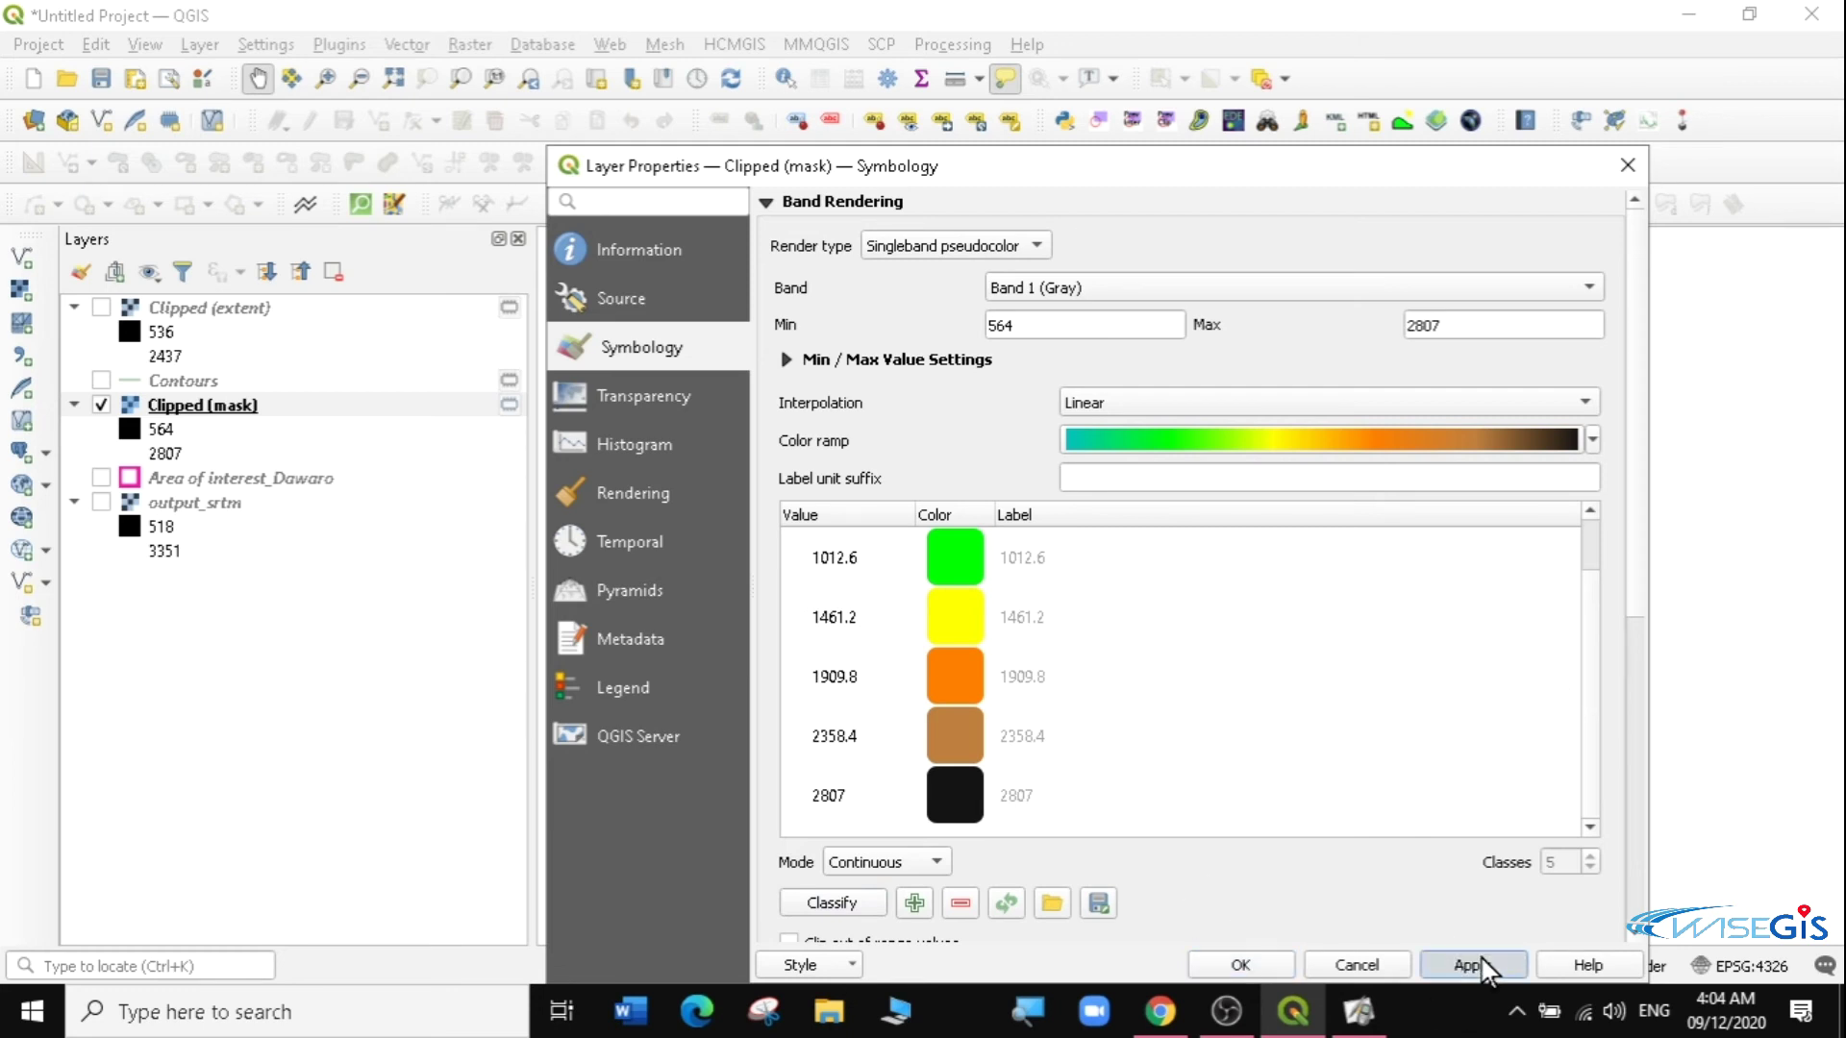
{"action": "left_click", "coordinate": [1240, 965]}
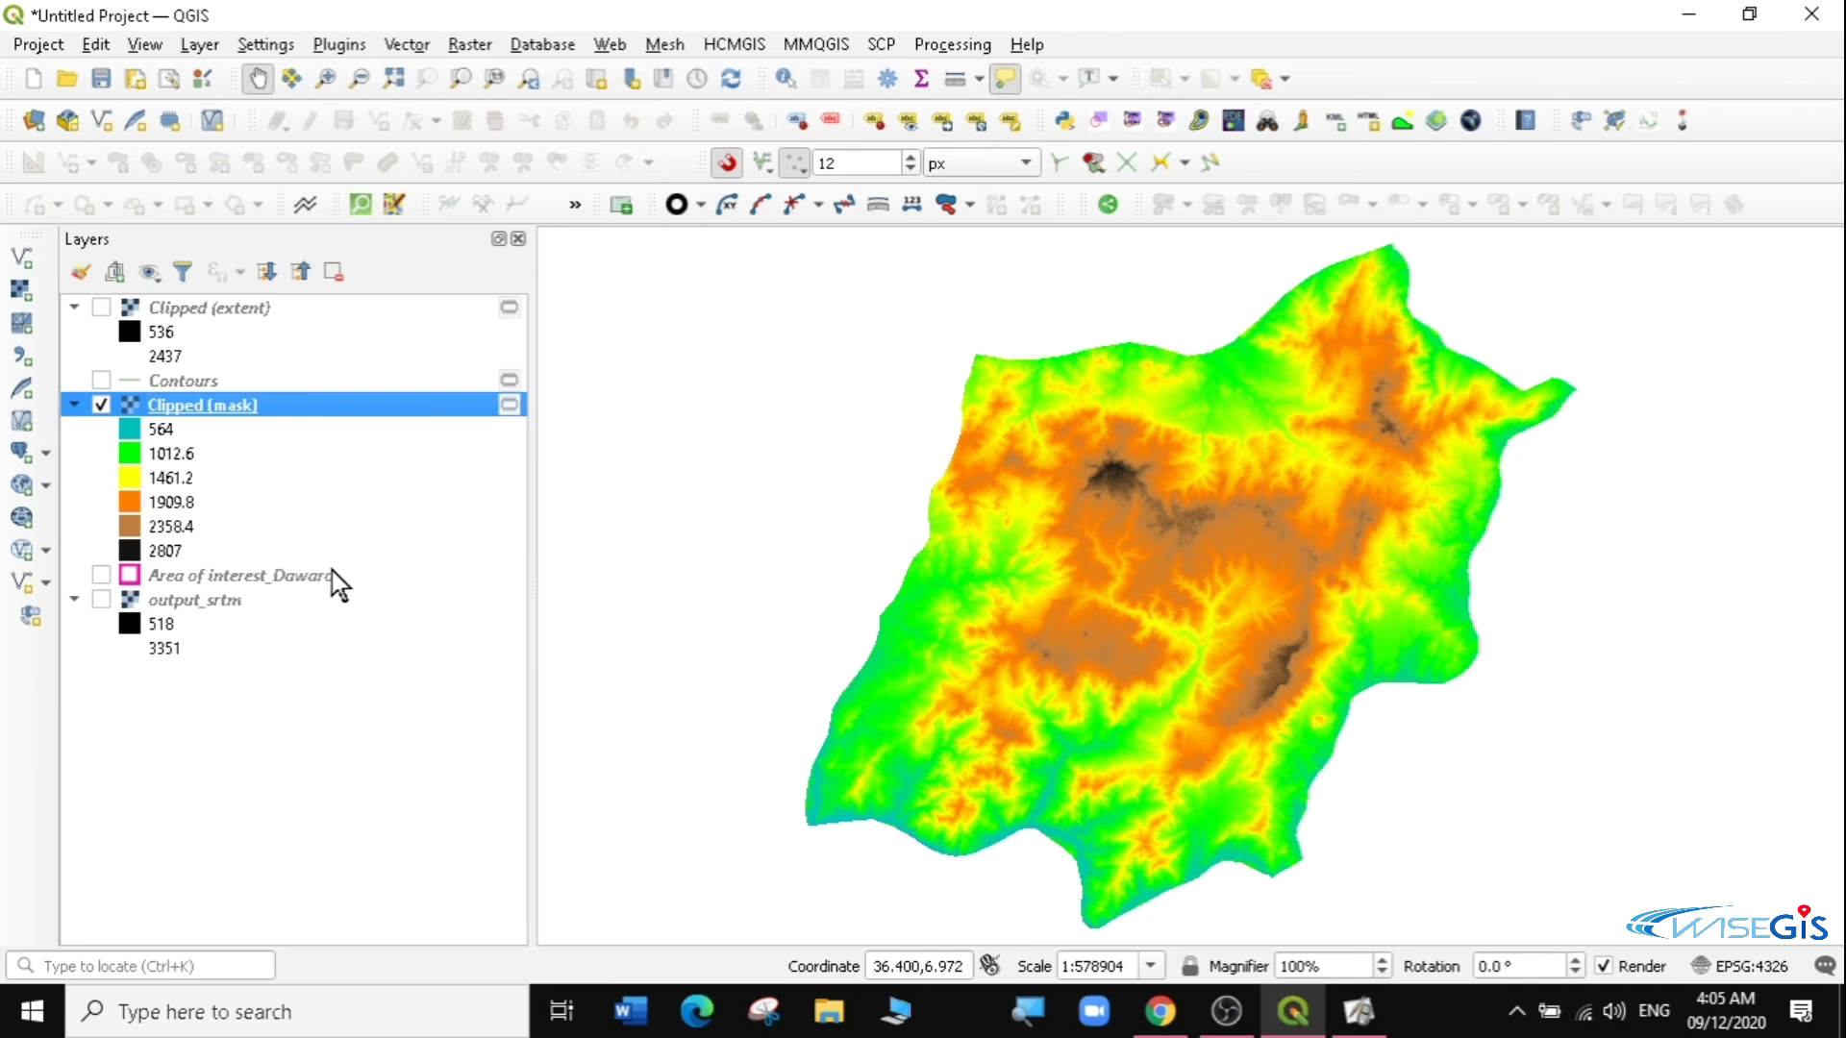
Show the Contours layer over the colored raster and examine the contours and labels up close in the central highlands.
{"action": "left_click", "coordinate": [101, 381]}
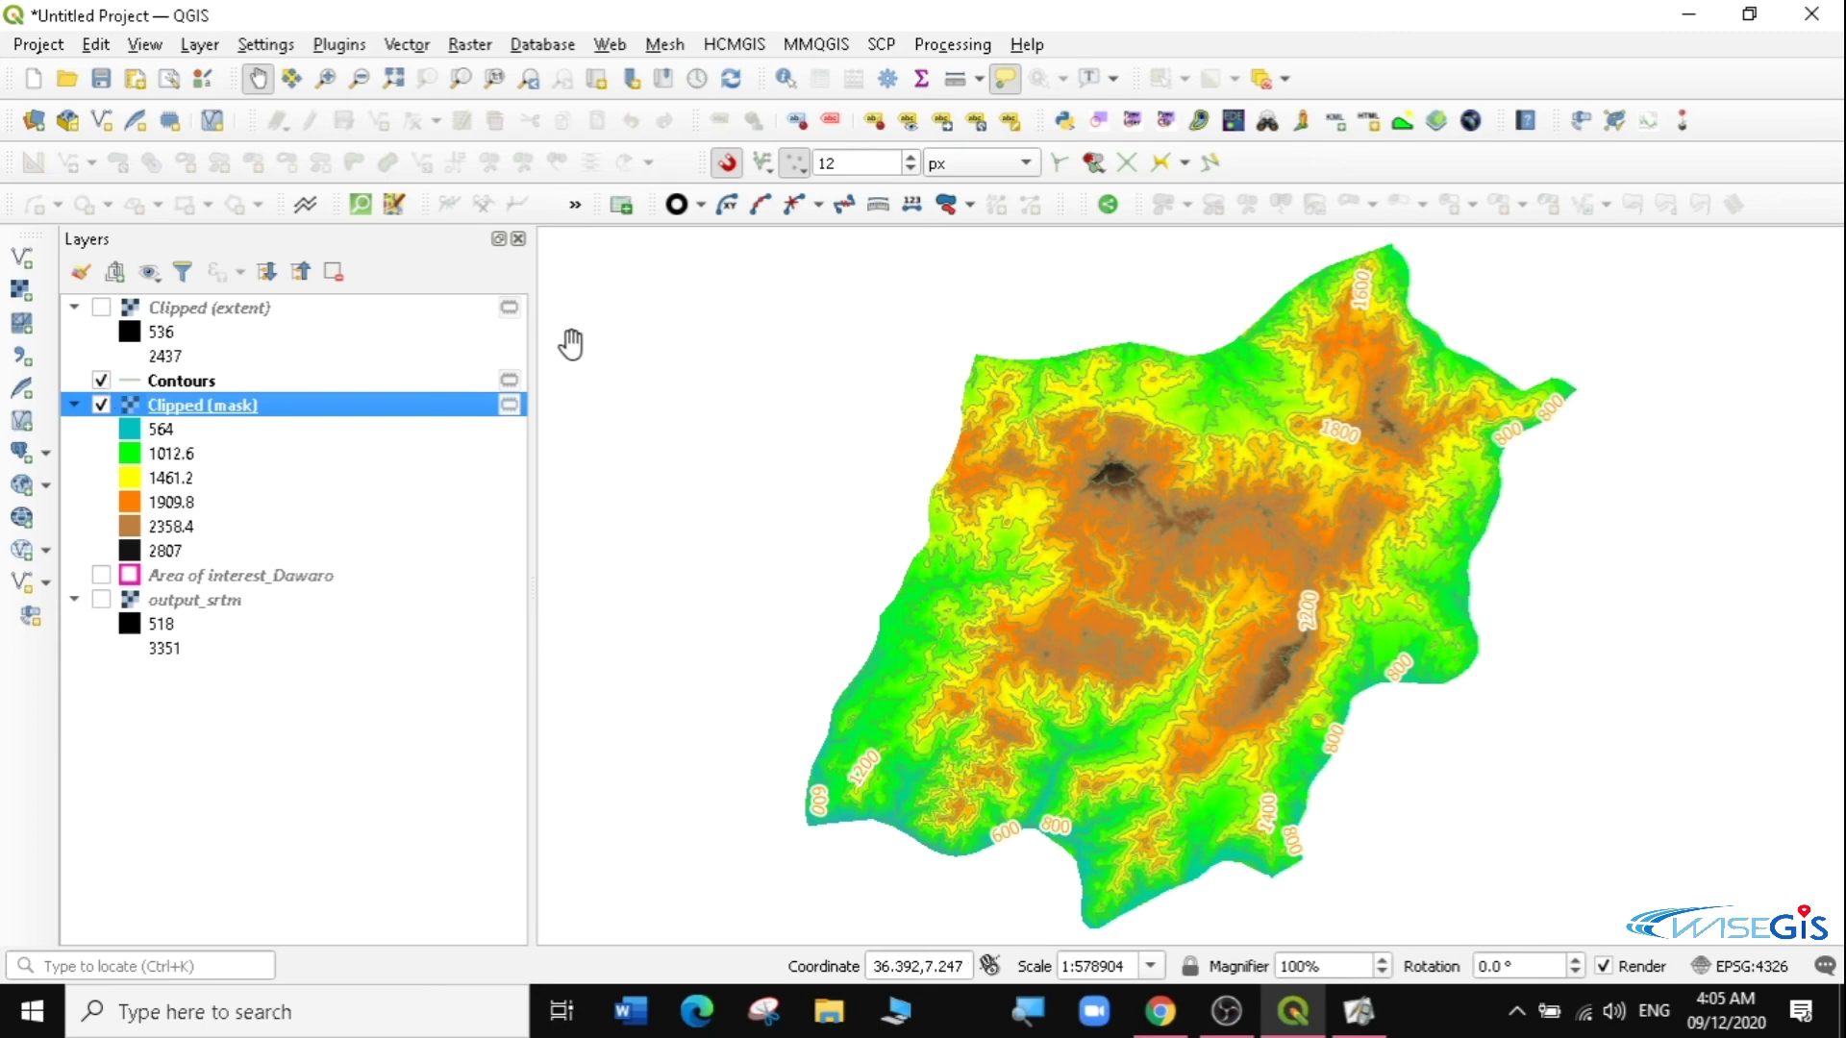
{"action": "left_click", "coordinate": [326, 81]}
{"action": "left_click_drag", "start_coordinate": [1058, 478], "coordinate": [1371, 684]}
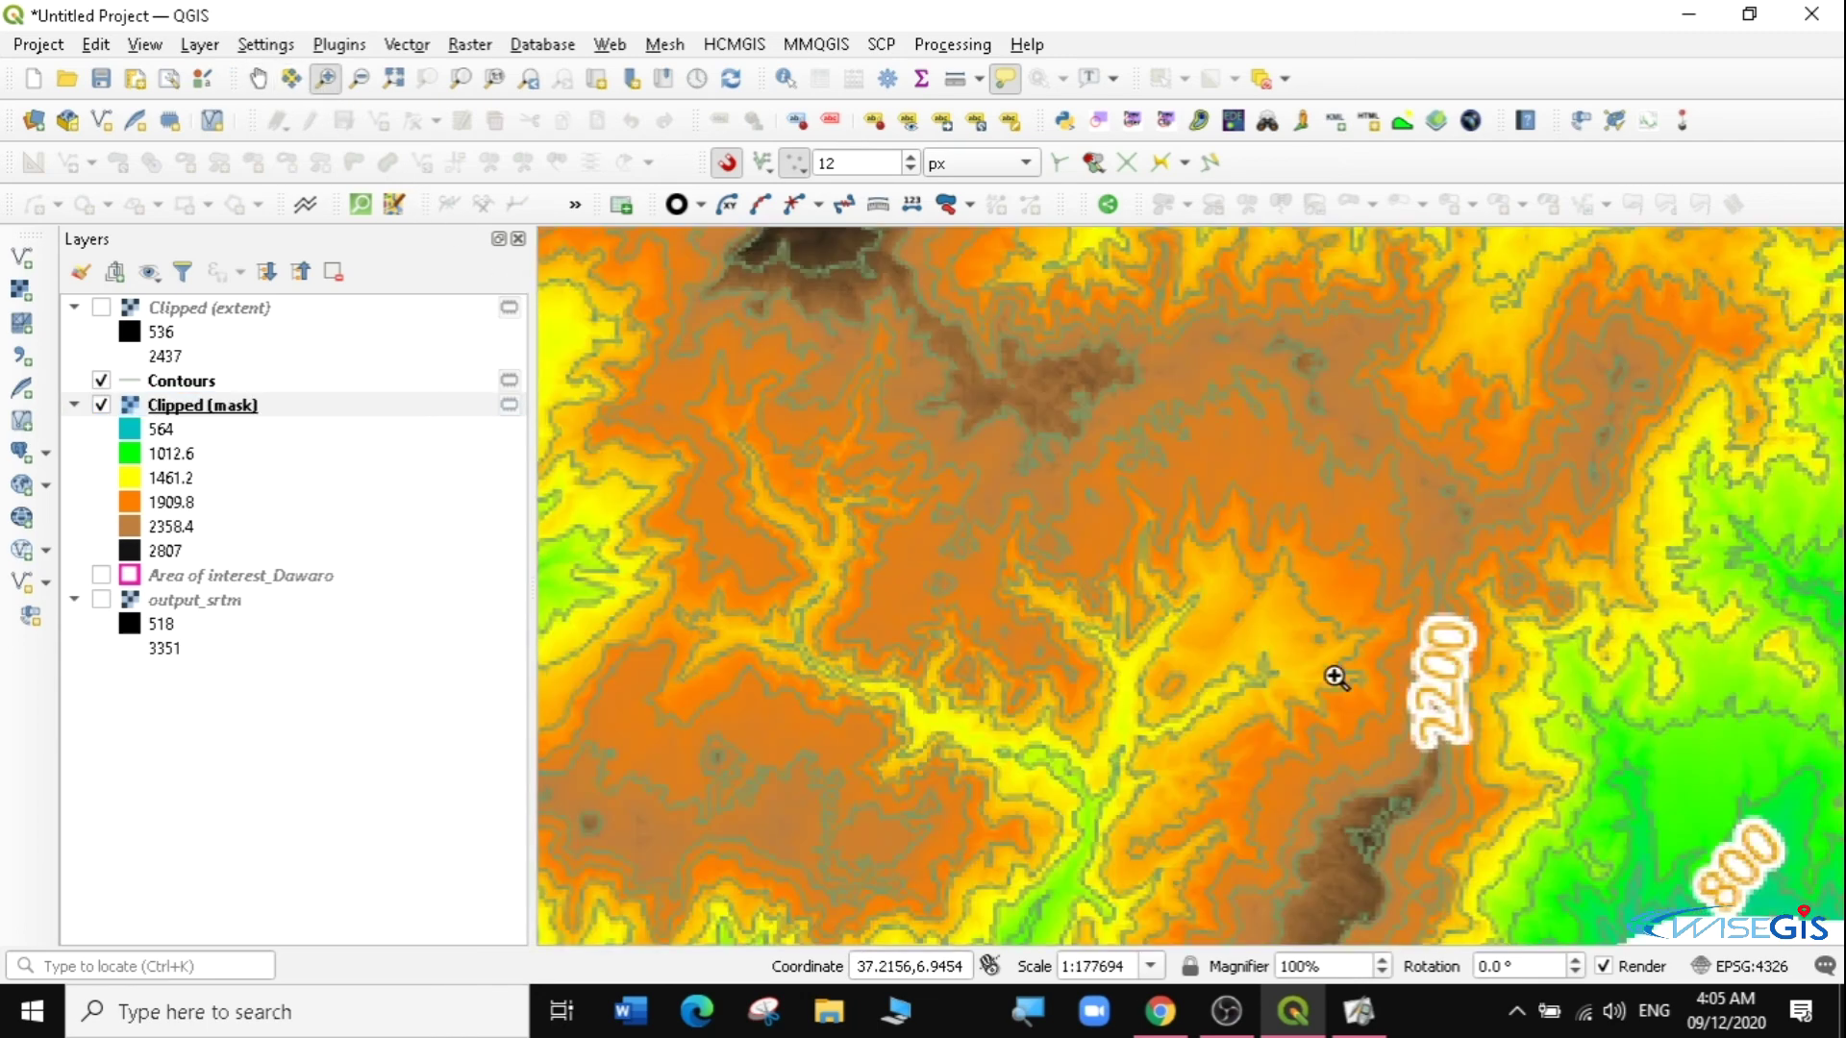
{"action": "left_click_drag", "start_coordinate": [795, 324], "coordinate": [1314, 588]}
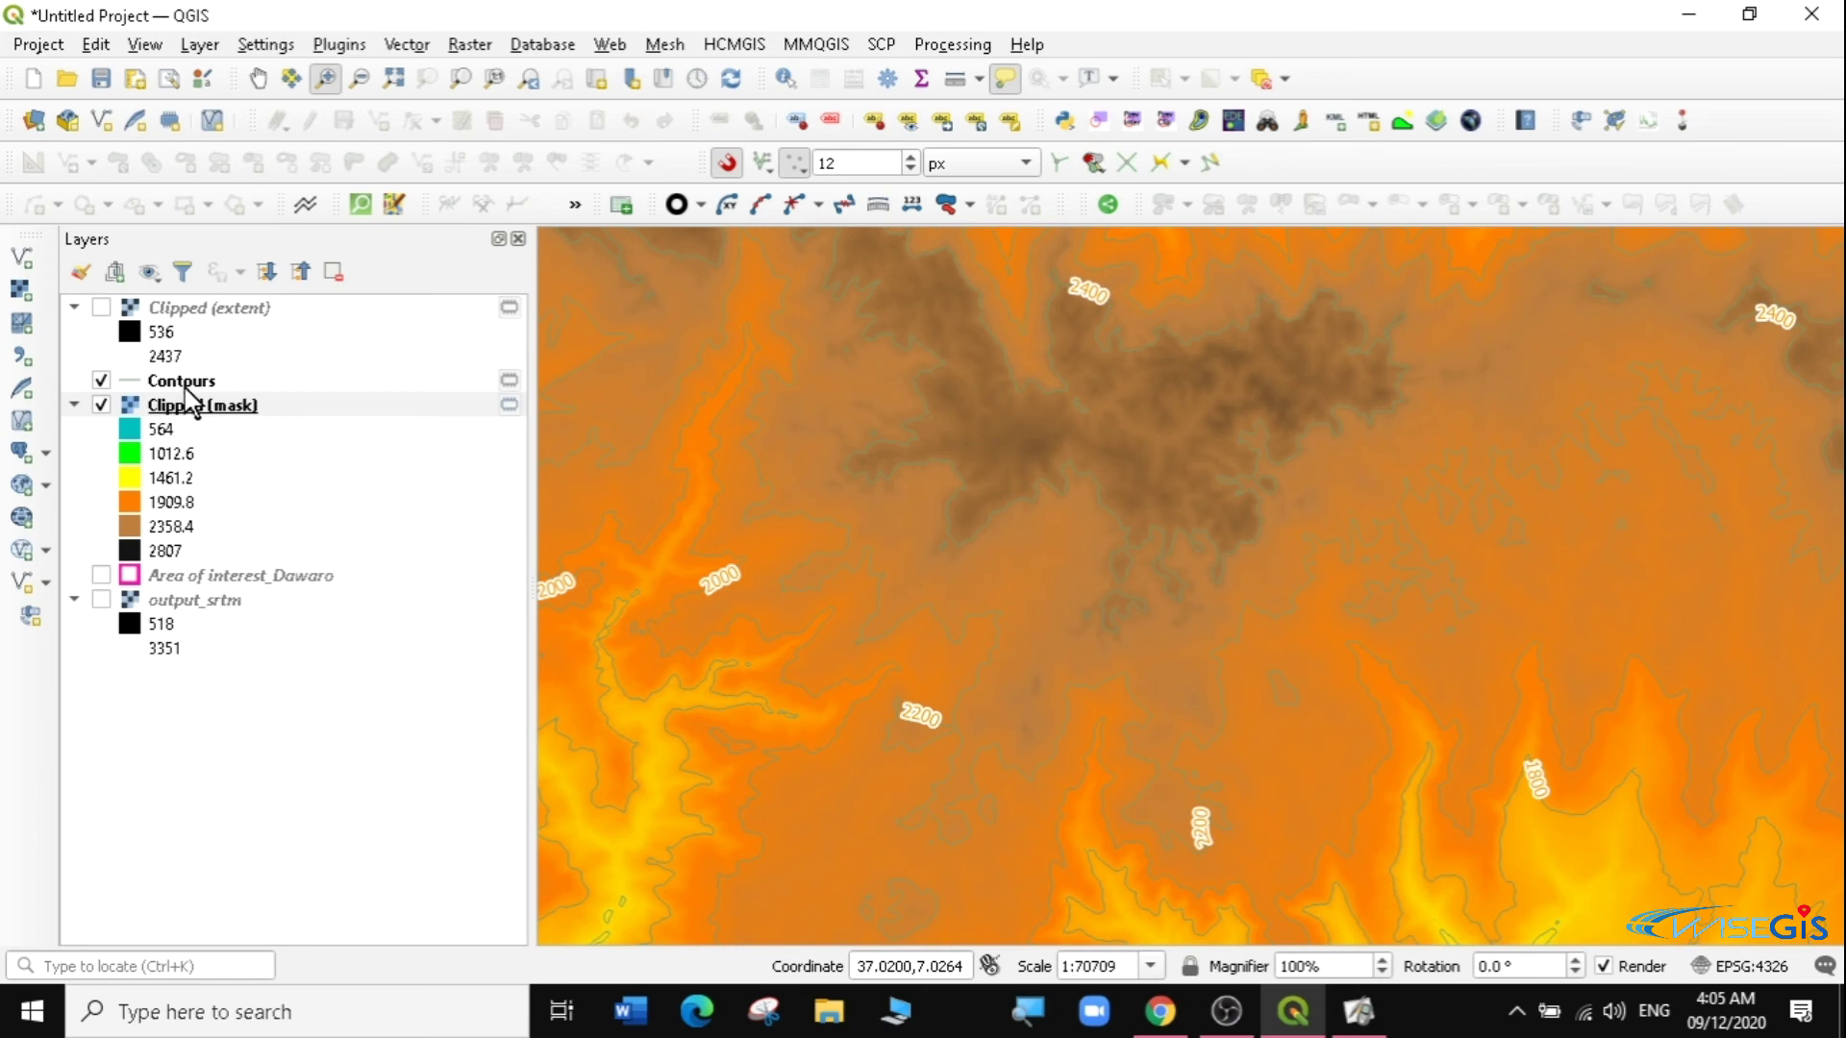
Duplicate the Clipped (mask) layer and make the copy visible.
{"action": "mouse_move", "coordinate": [176, 402]}
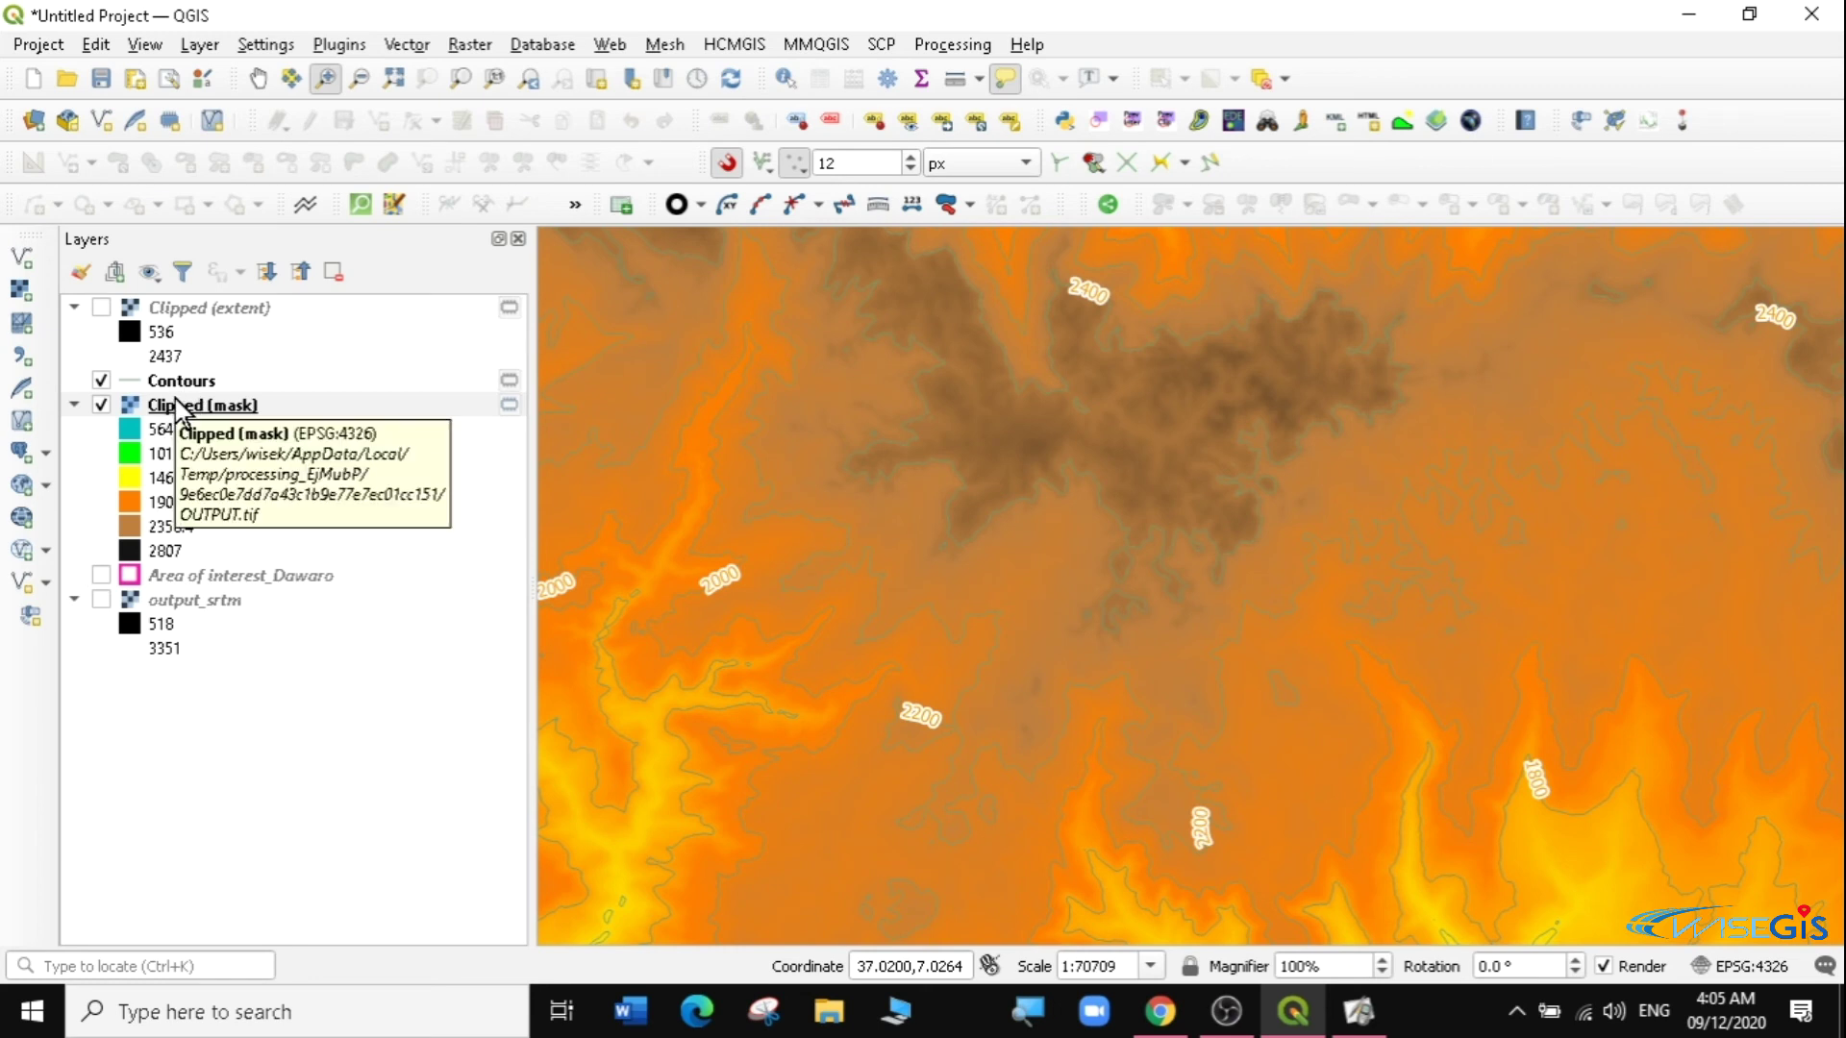
{"action": "right_click", "coordinate": [176, 406]}
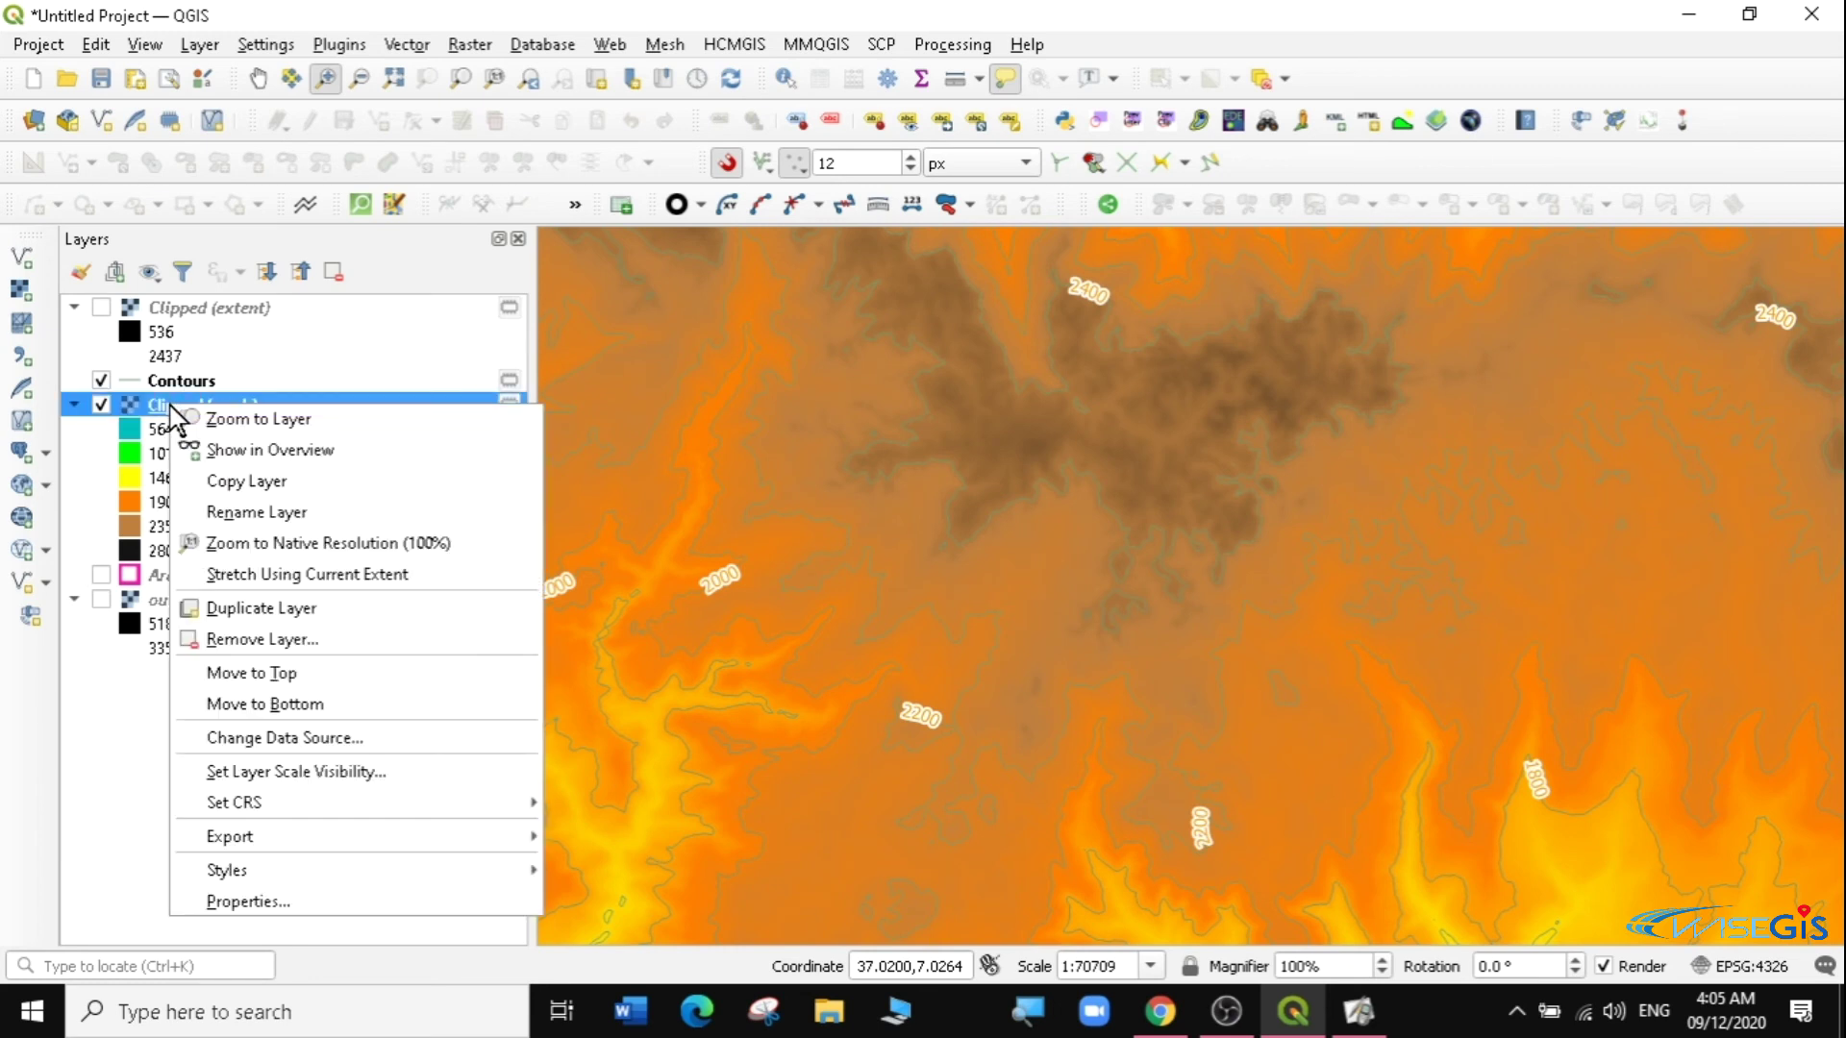
{"action": "left_click", "coordinate": [145, 414]}
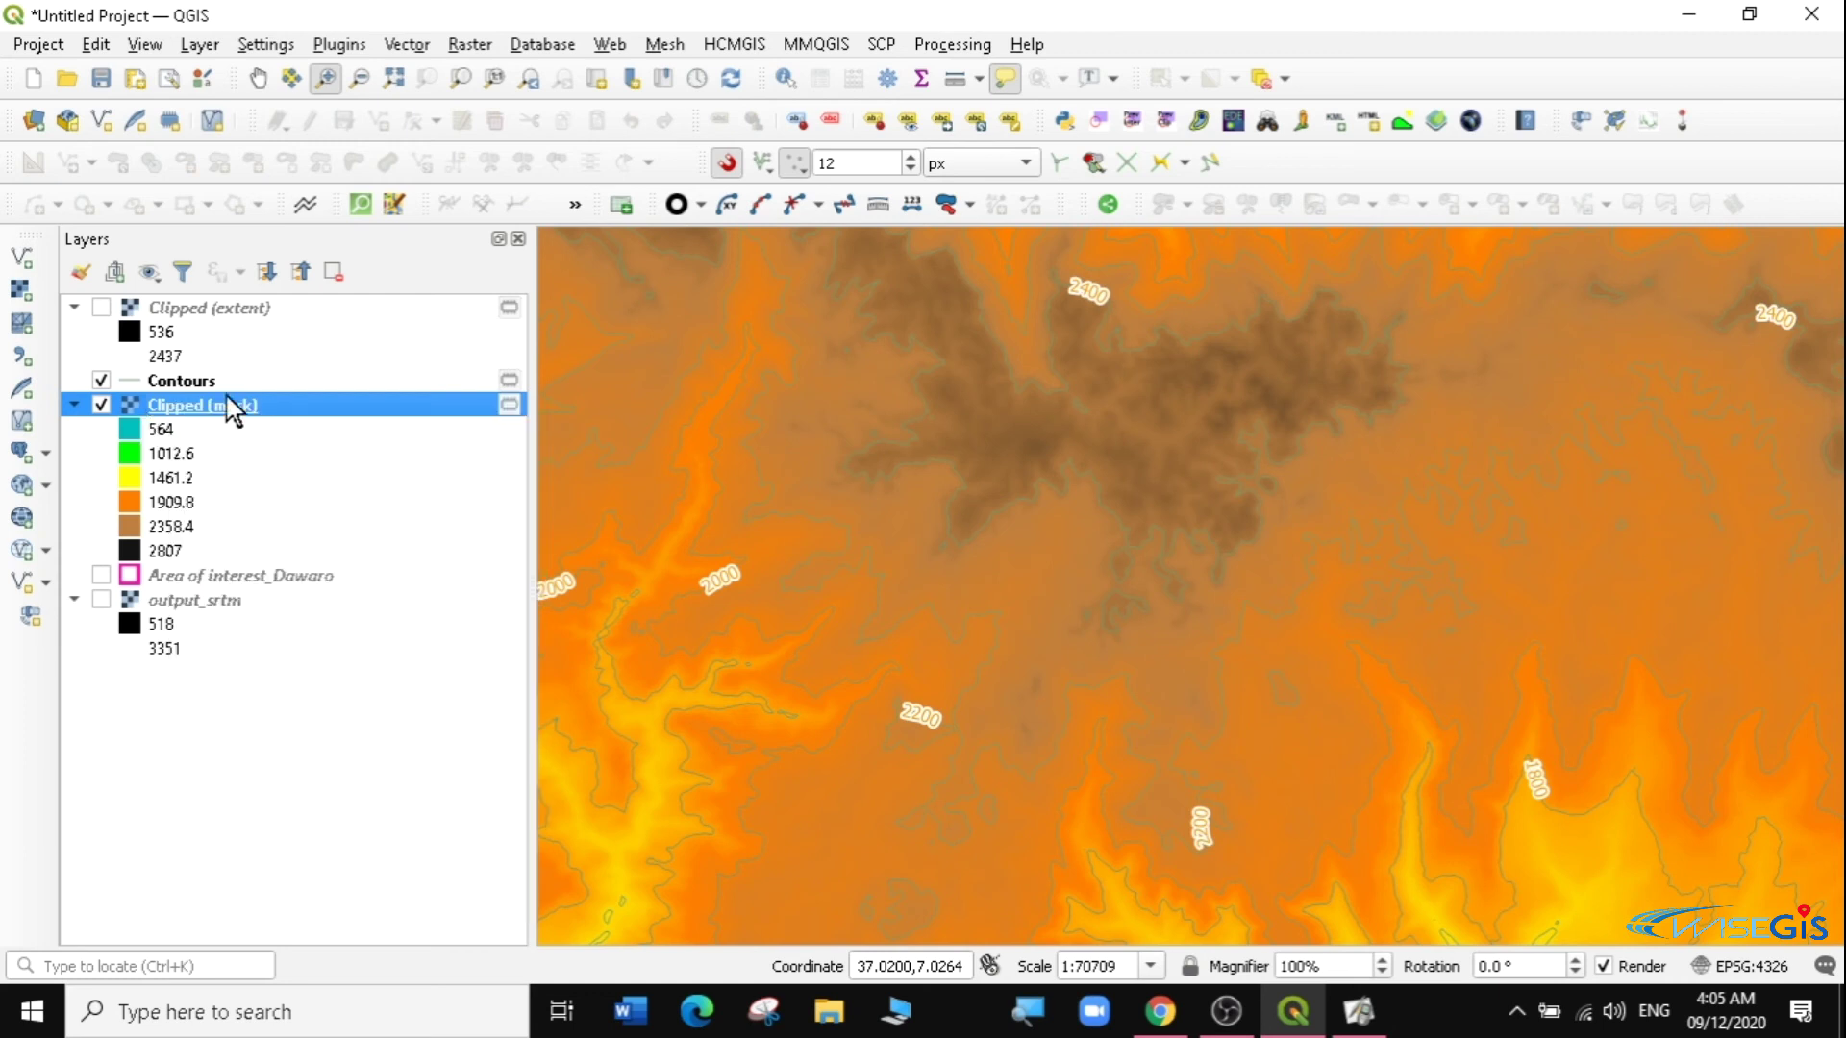
{"action": "right_click", "coordinate": [158, 406]}
{"action": "left_click", "coordinate": [266, 603]}
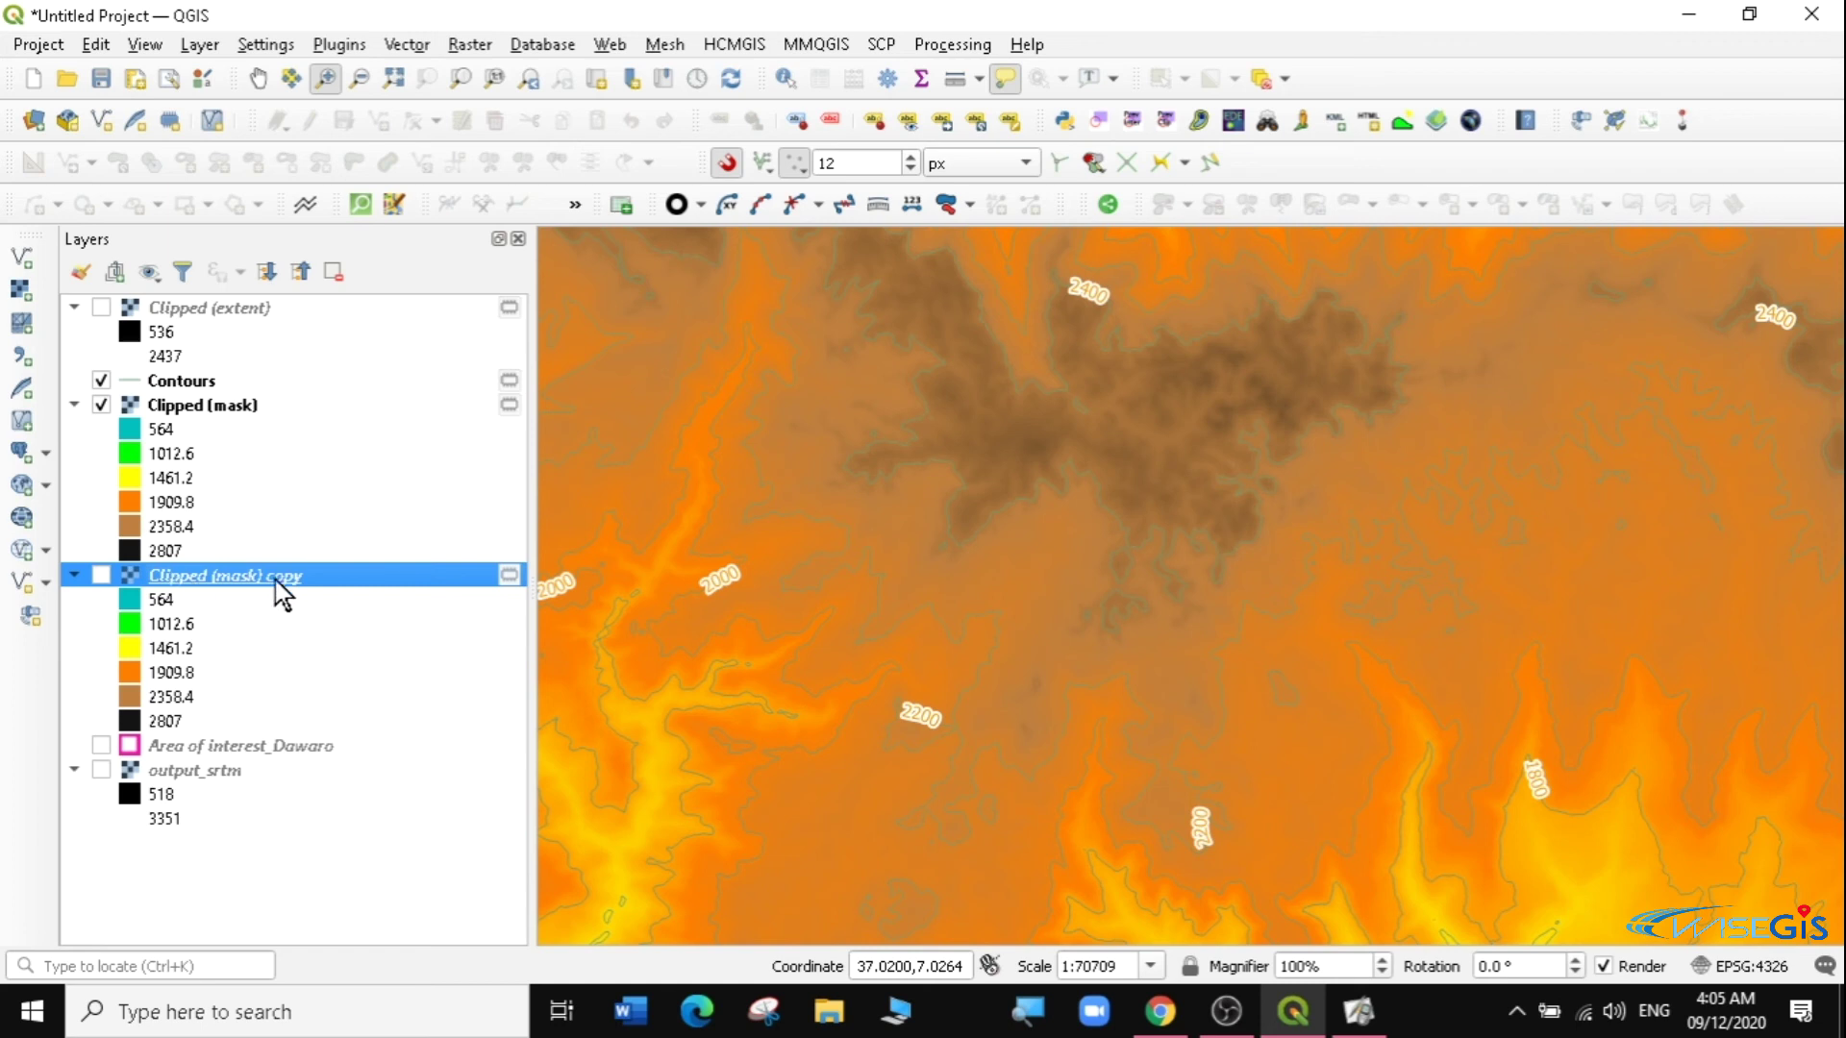
{"action": "left_click", "coordinate": [102, 575]}
Render the Clipped (mask) copy layer as Hillshade, keeping the default altitude, azimuth and Z factor.
{"action": "right_click", "coordinate": [189, 579]}
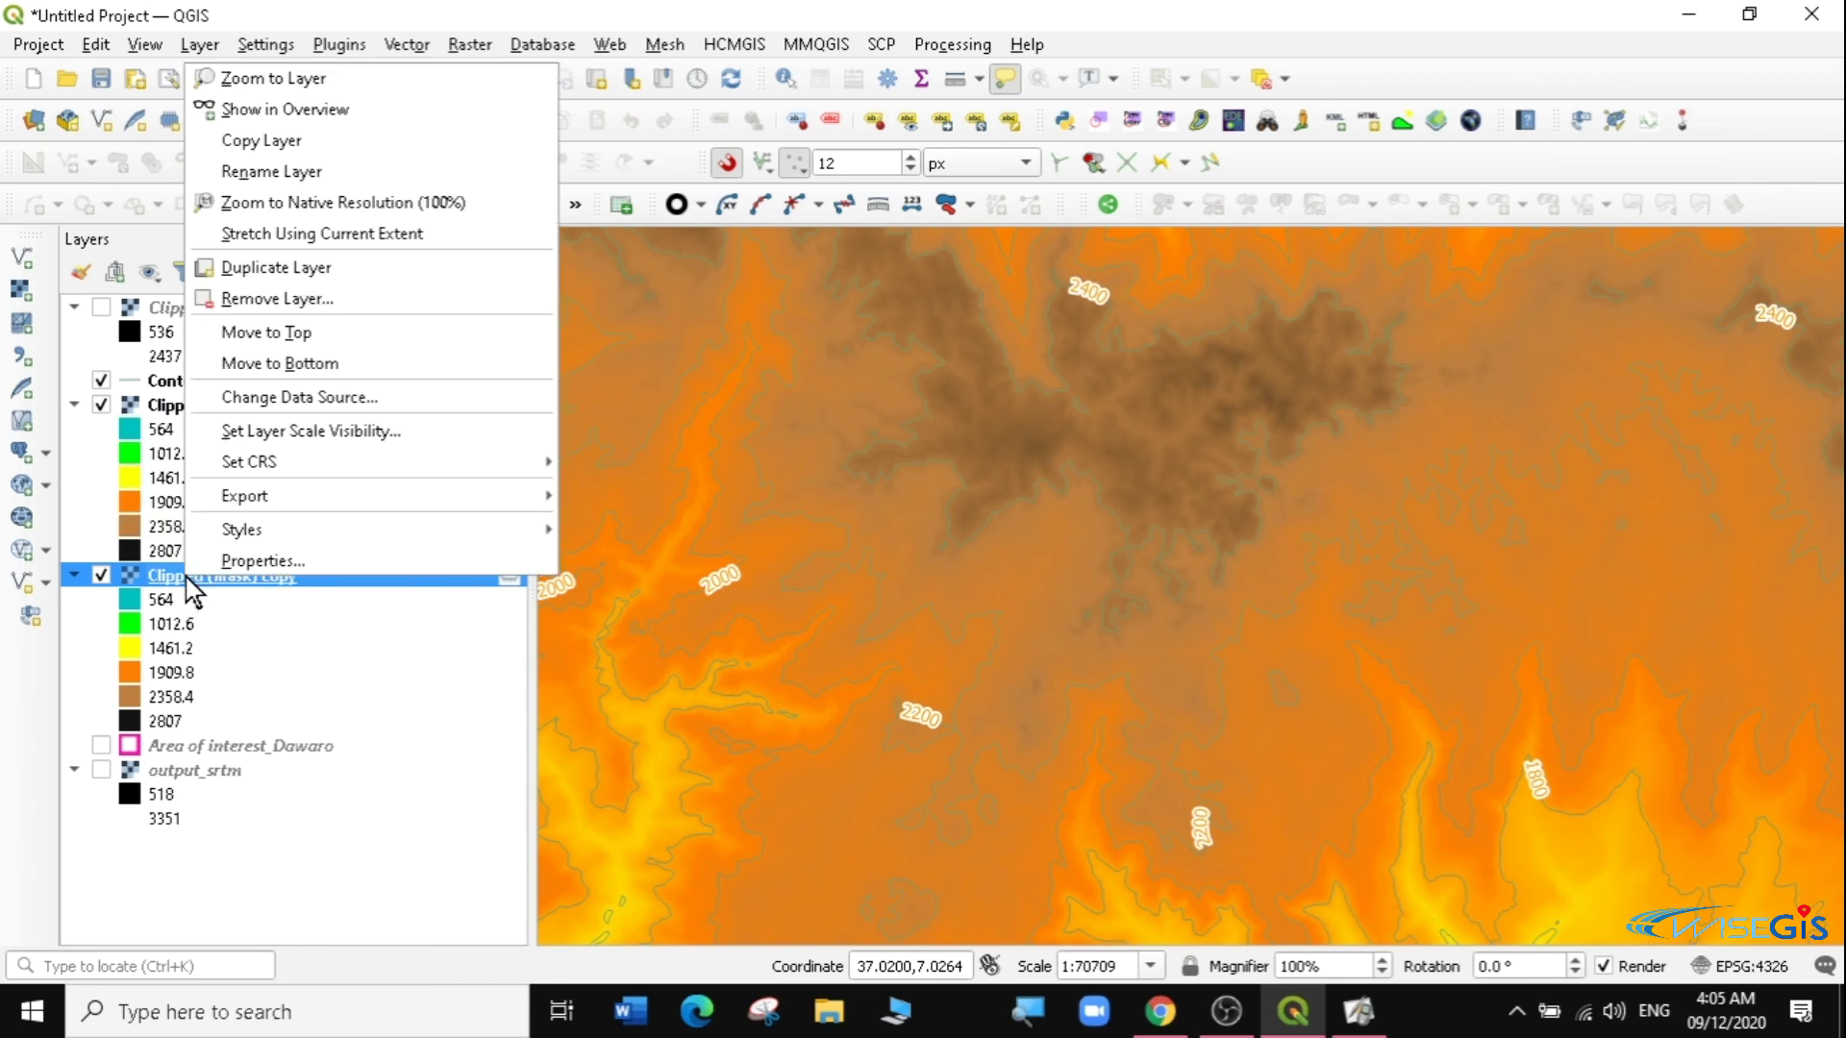
{"action": "left_click", "coordinate": [270, 560]}
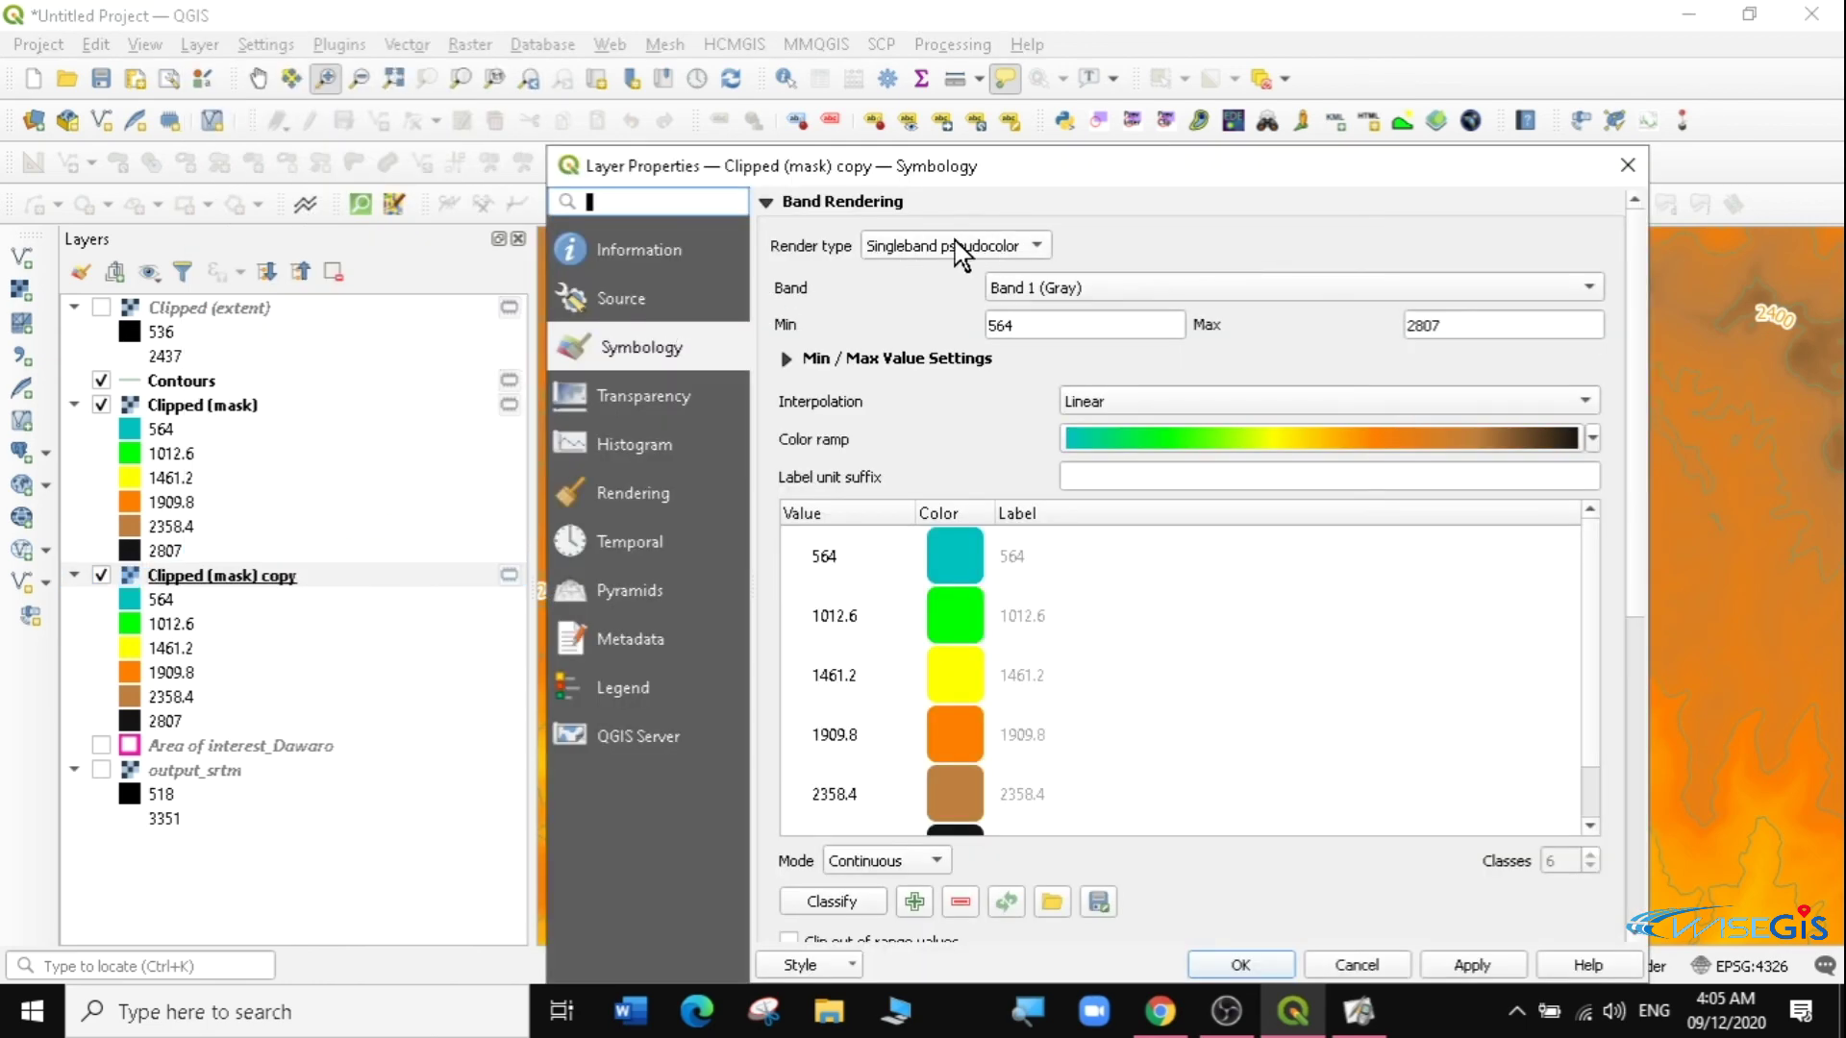
{"action": "left_click", "coordinate": [1040, 247]}
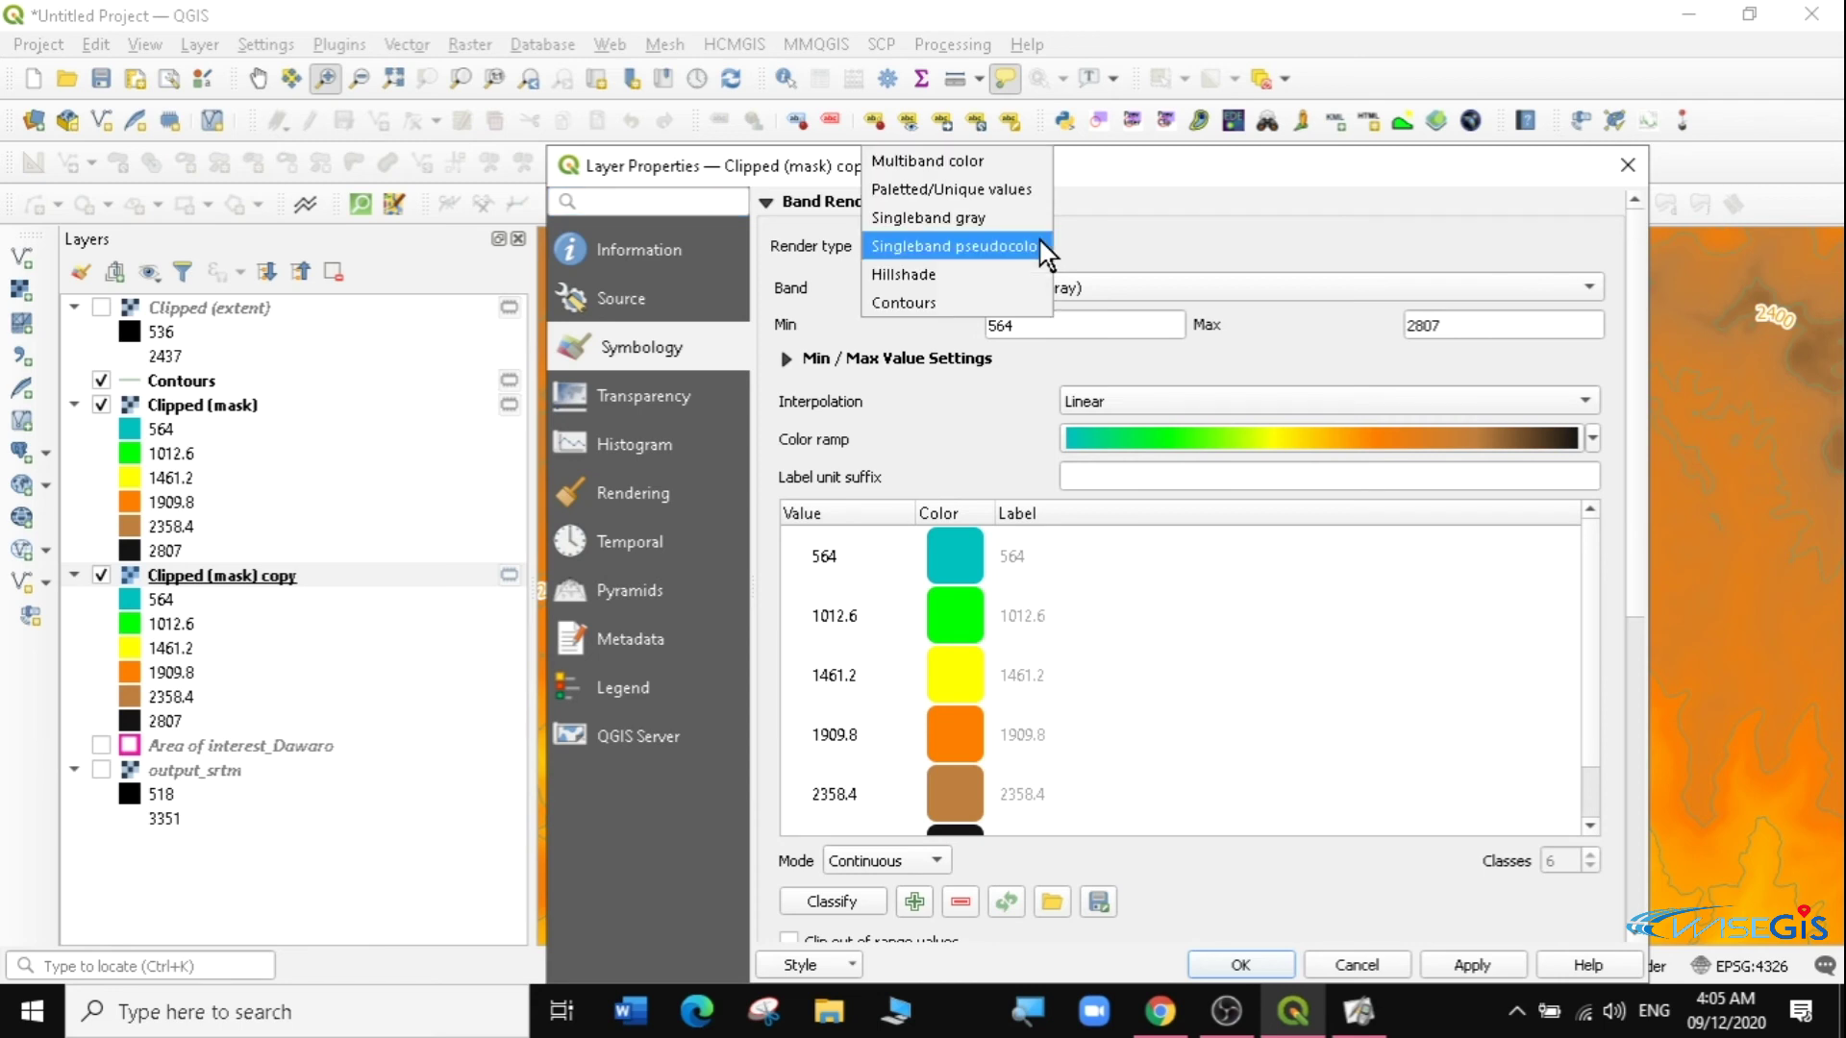
{"action": "left_click", "coordinate": [897, 275]}
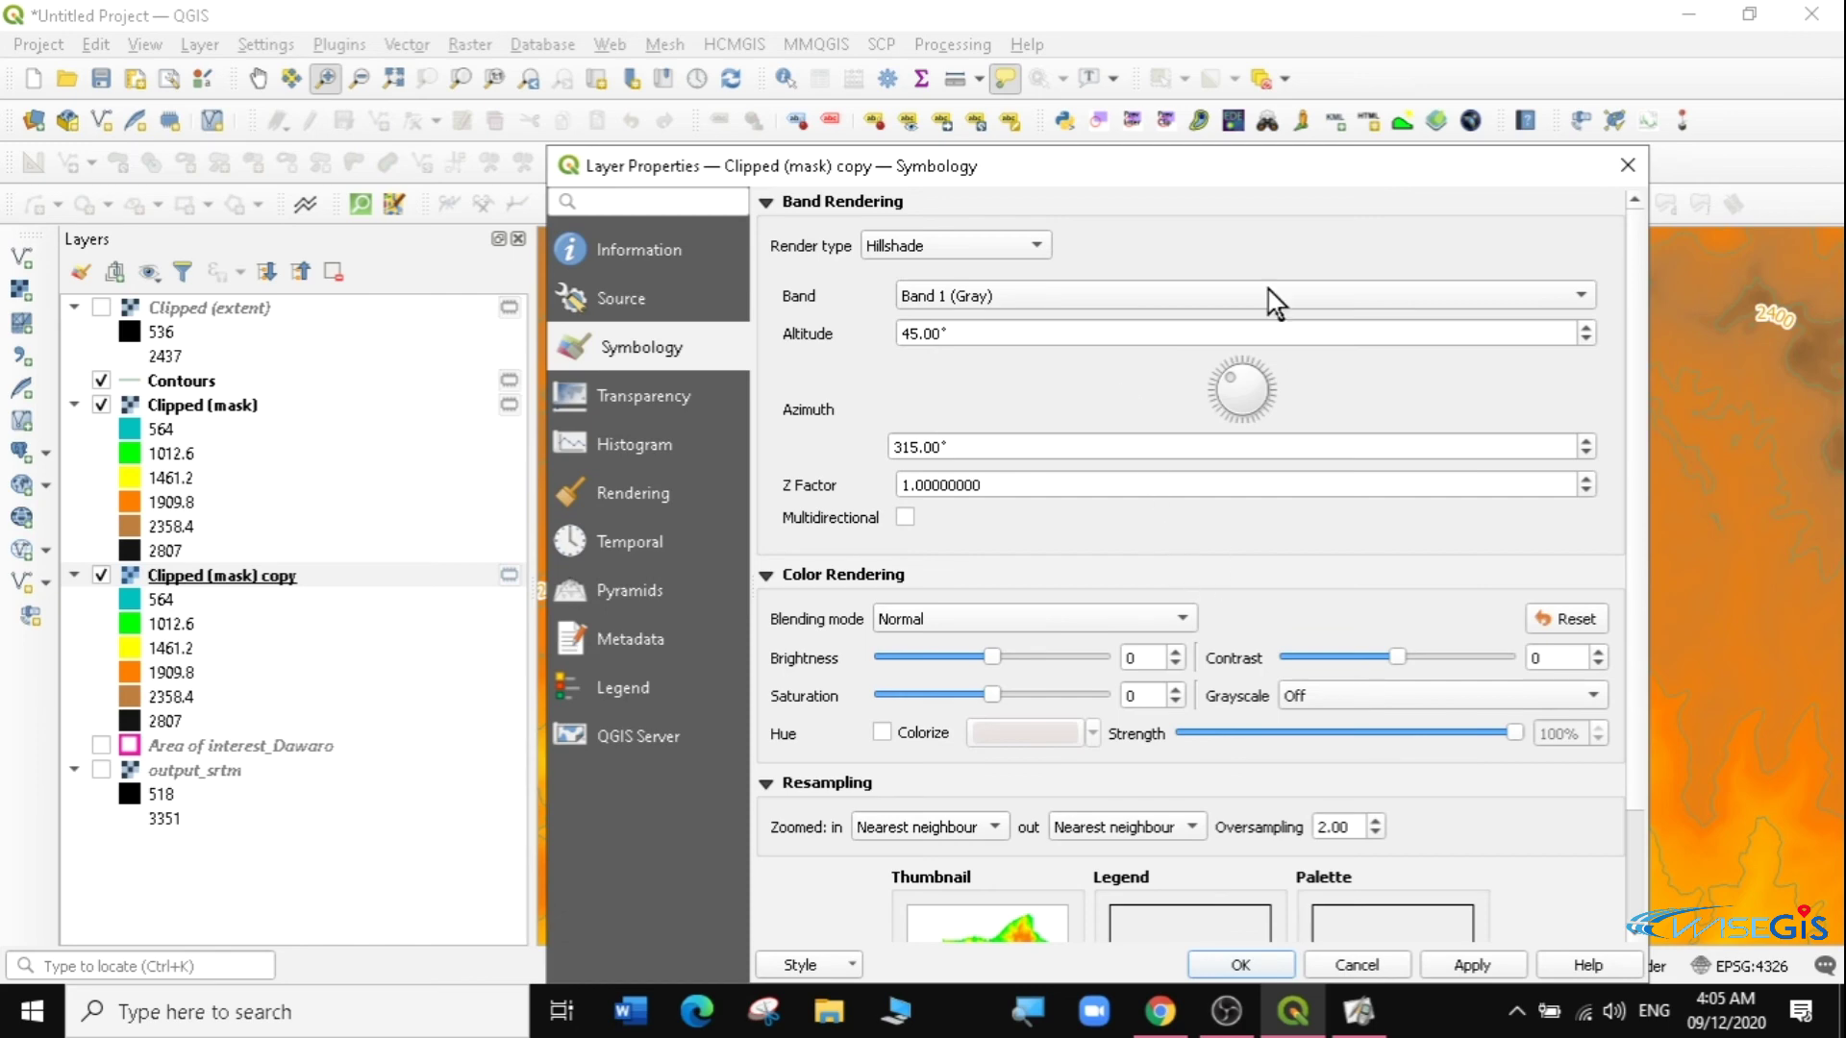
{"action": "left_click_drag", "start_coordinate": [1248, 176], "coordinate": [1184, 79]}
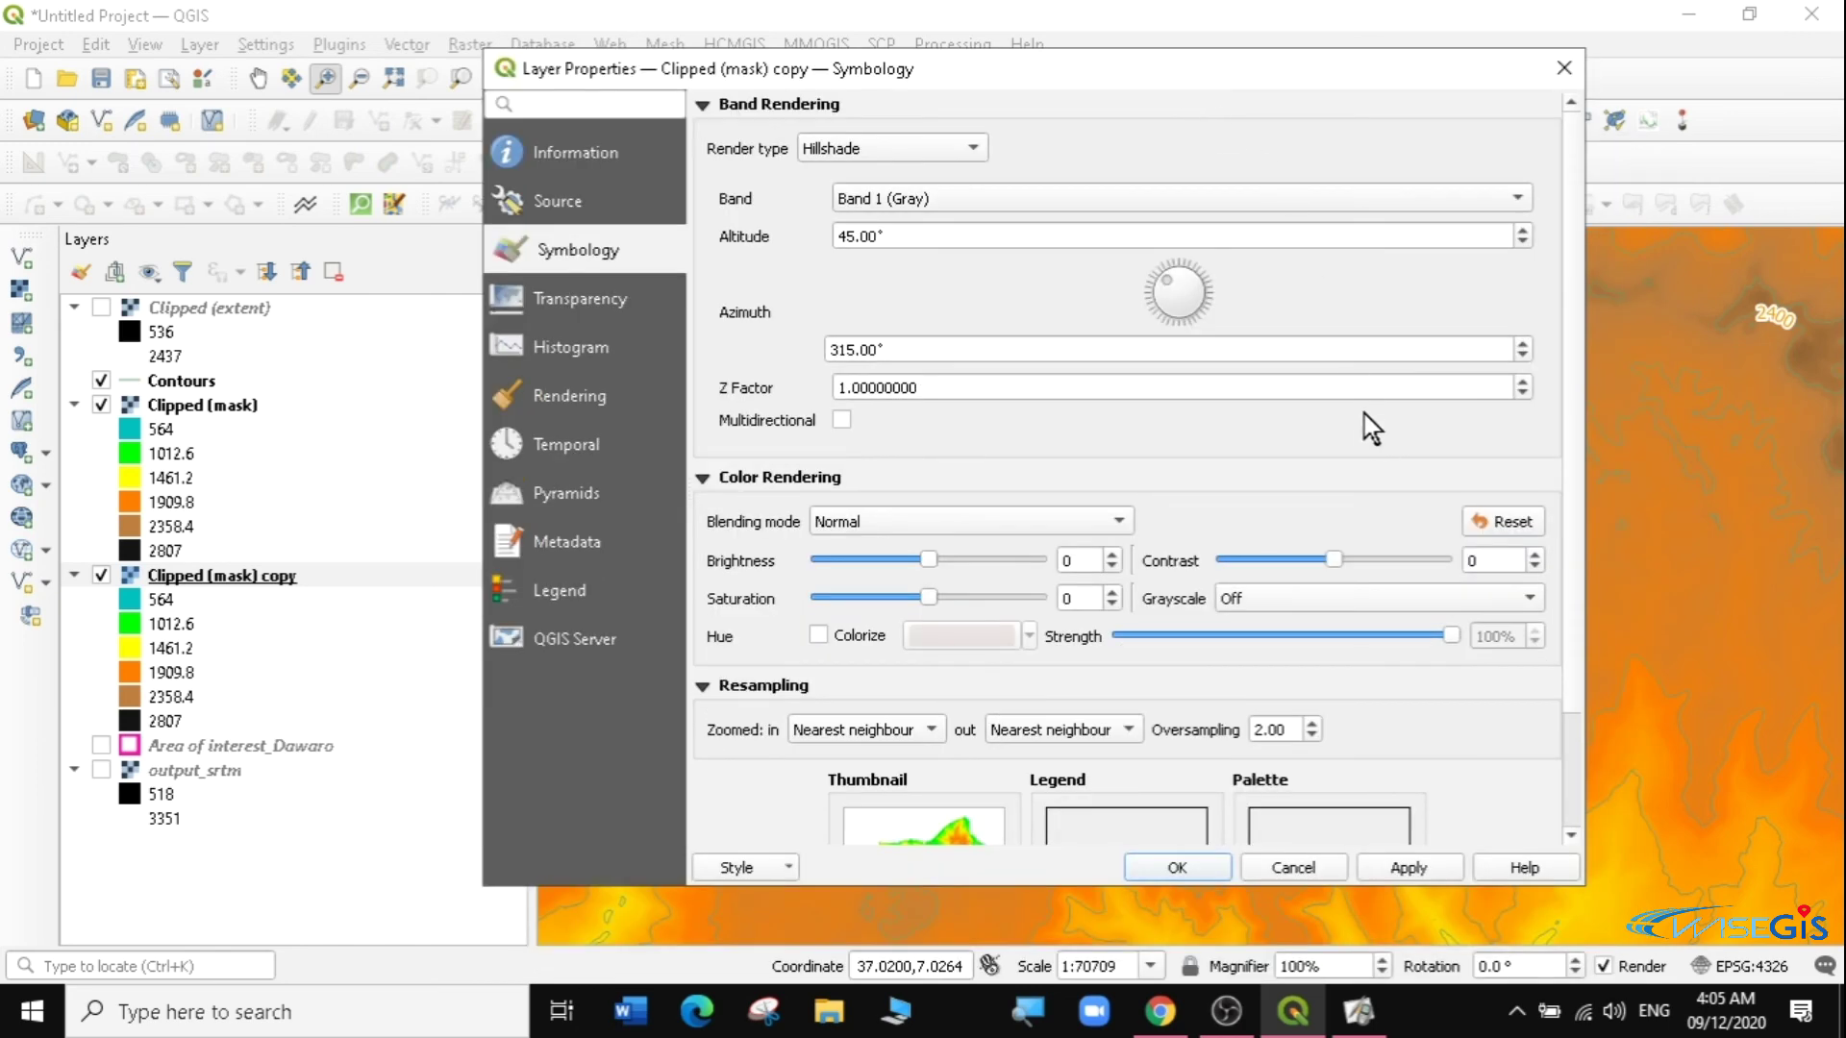
{"action": "left_click", "coordinate": [1406, 868]}
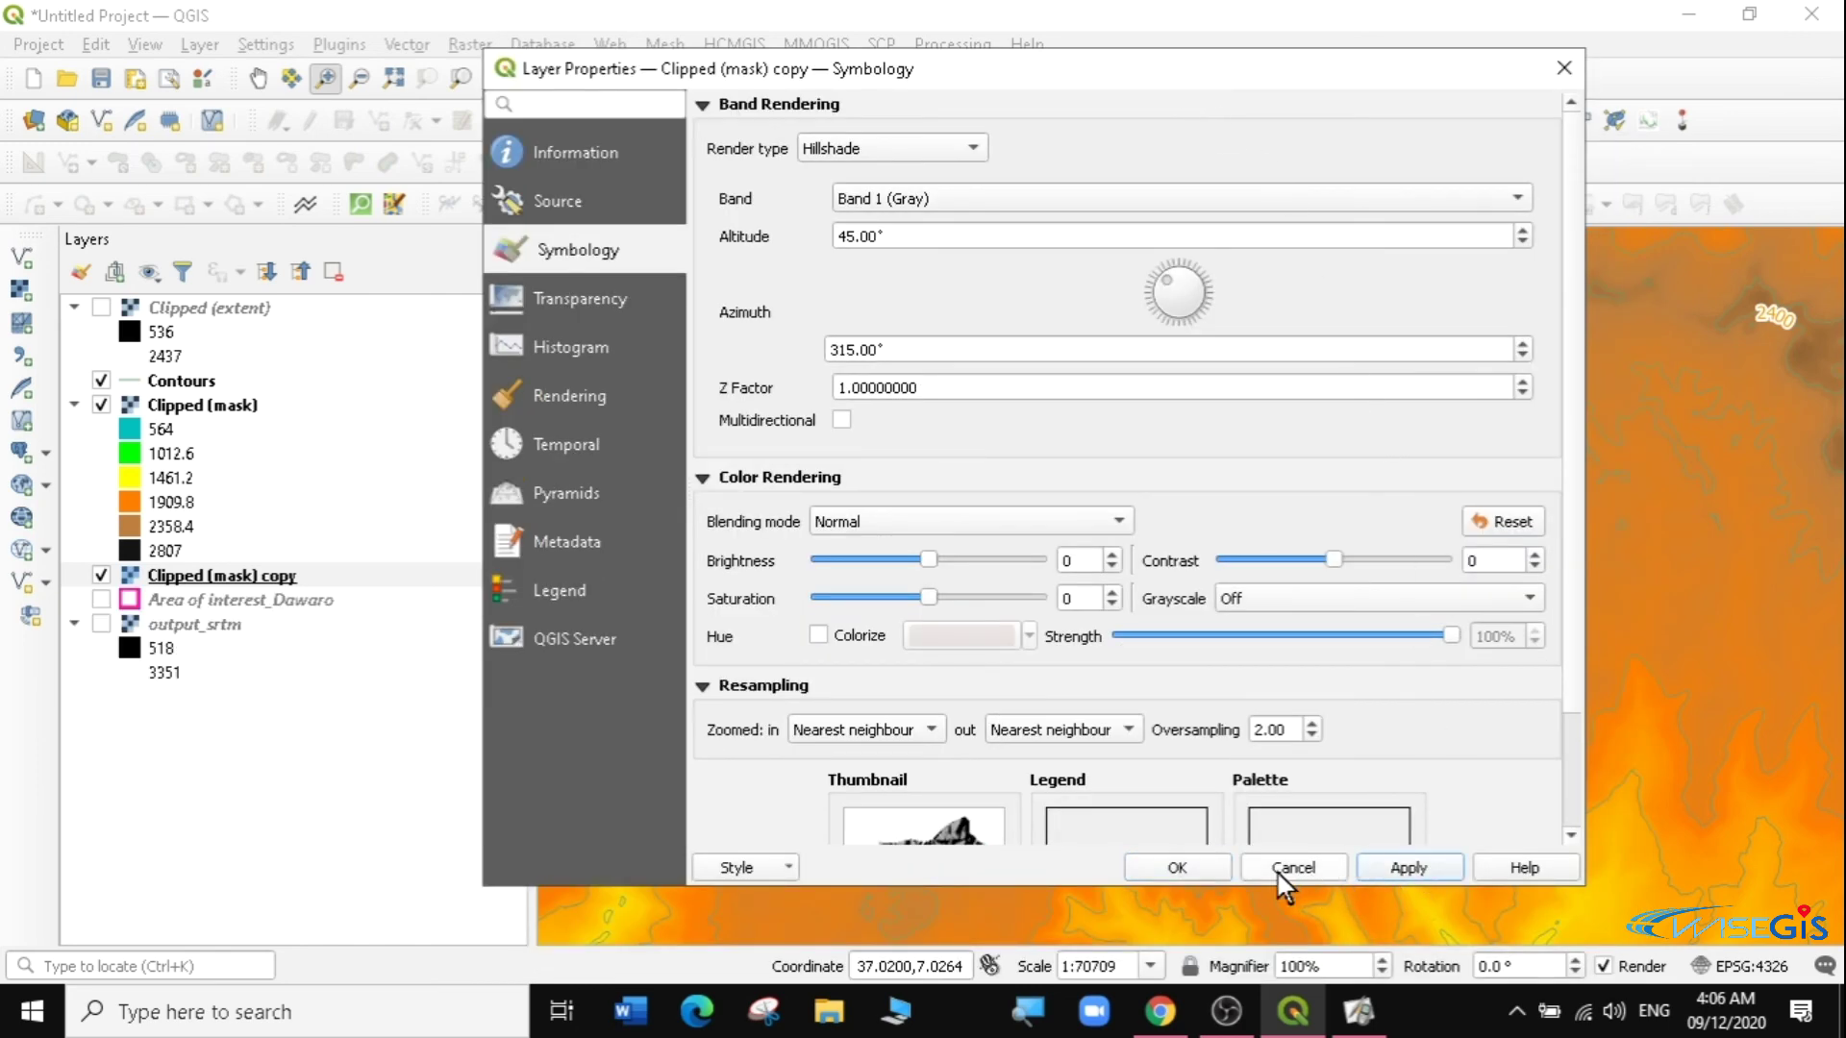
{"action": "left_click", "coordinate": [1219, 867]}
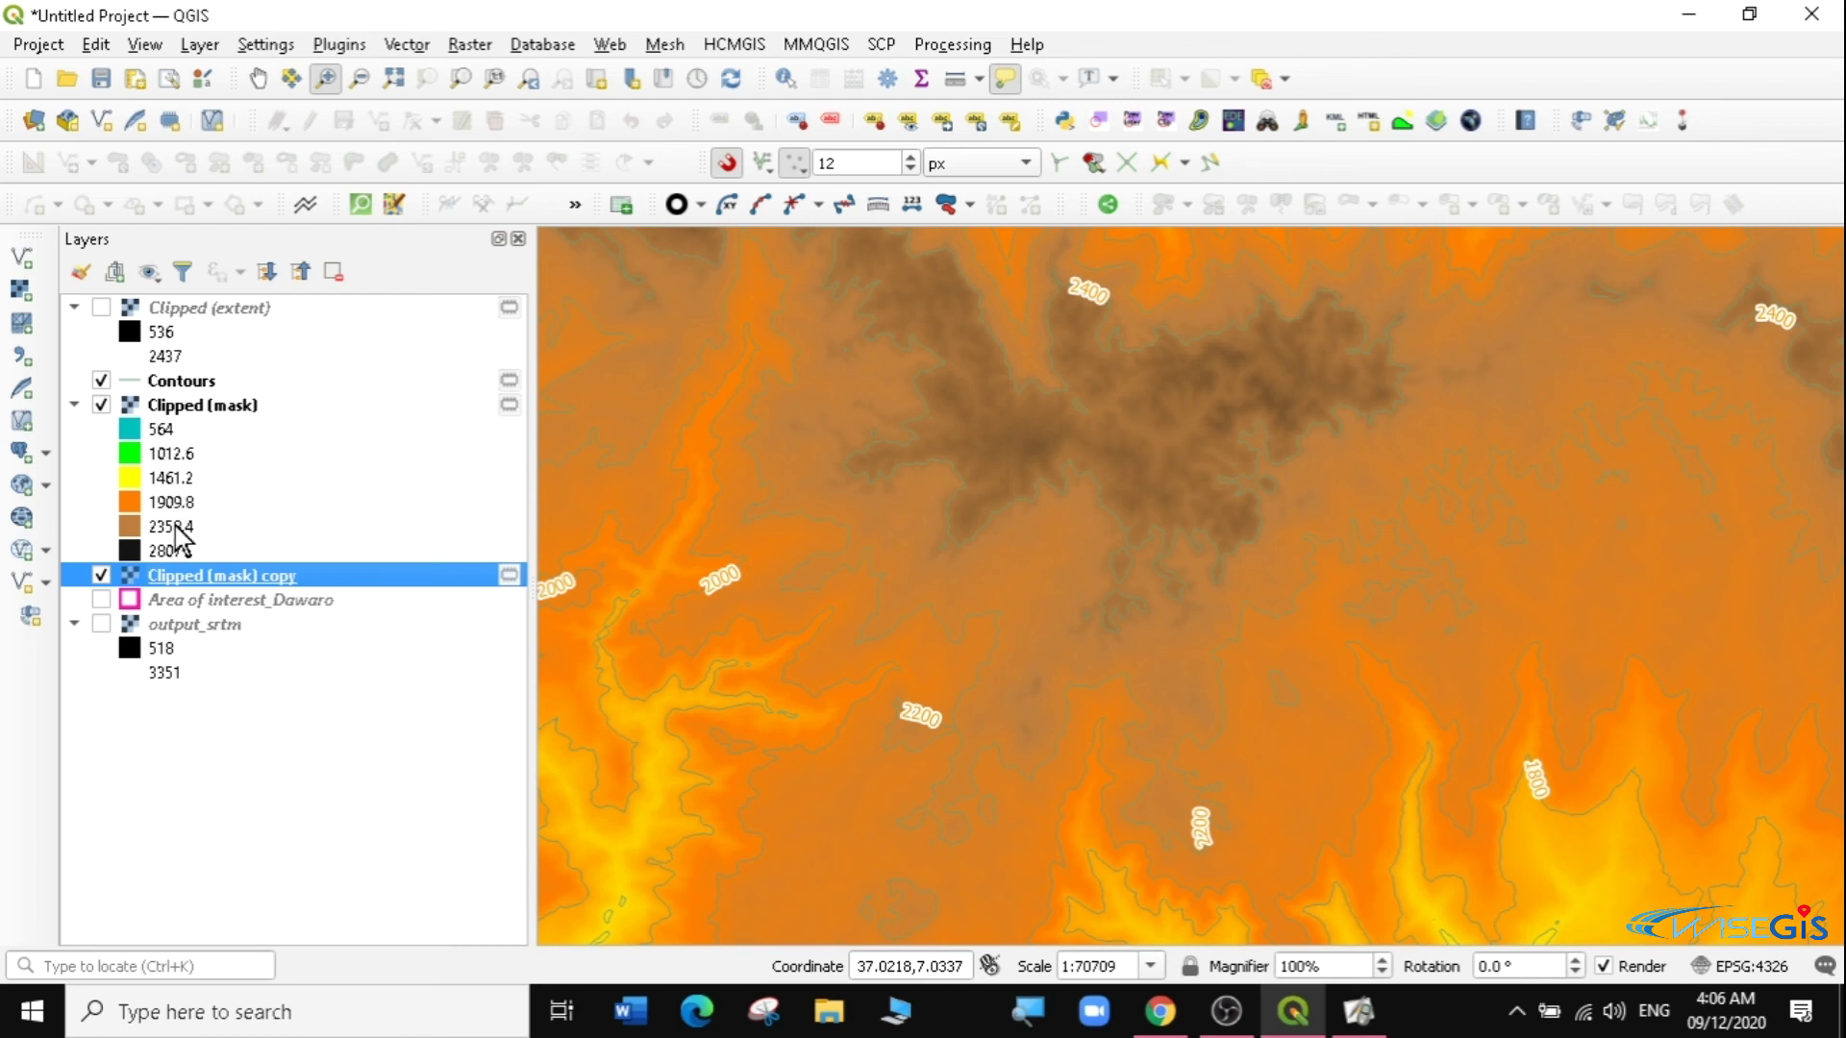
Lower the global opacity of the Clipped (mask) layer to 49.8 % so the hillshade copy shows through.
{"action": "left_click", "coordinate": [193, 404]}
{"action": "right_click", "coordinate": [193, 404]}
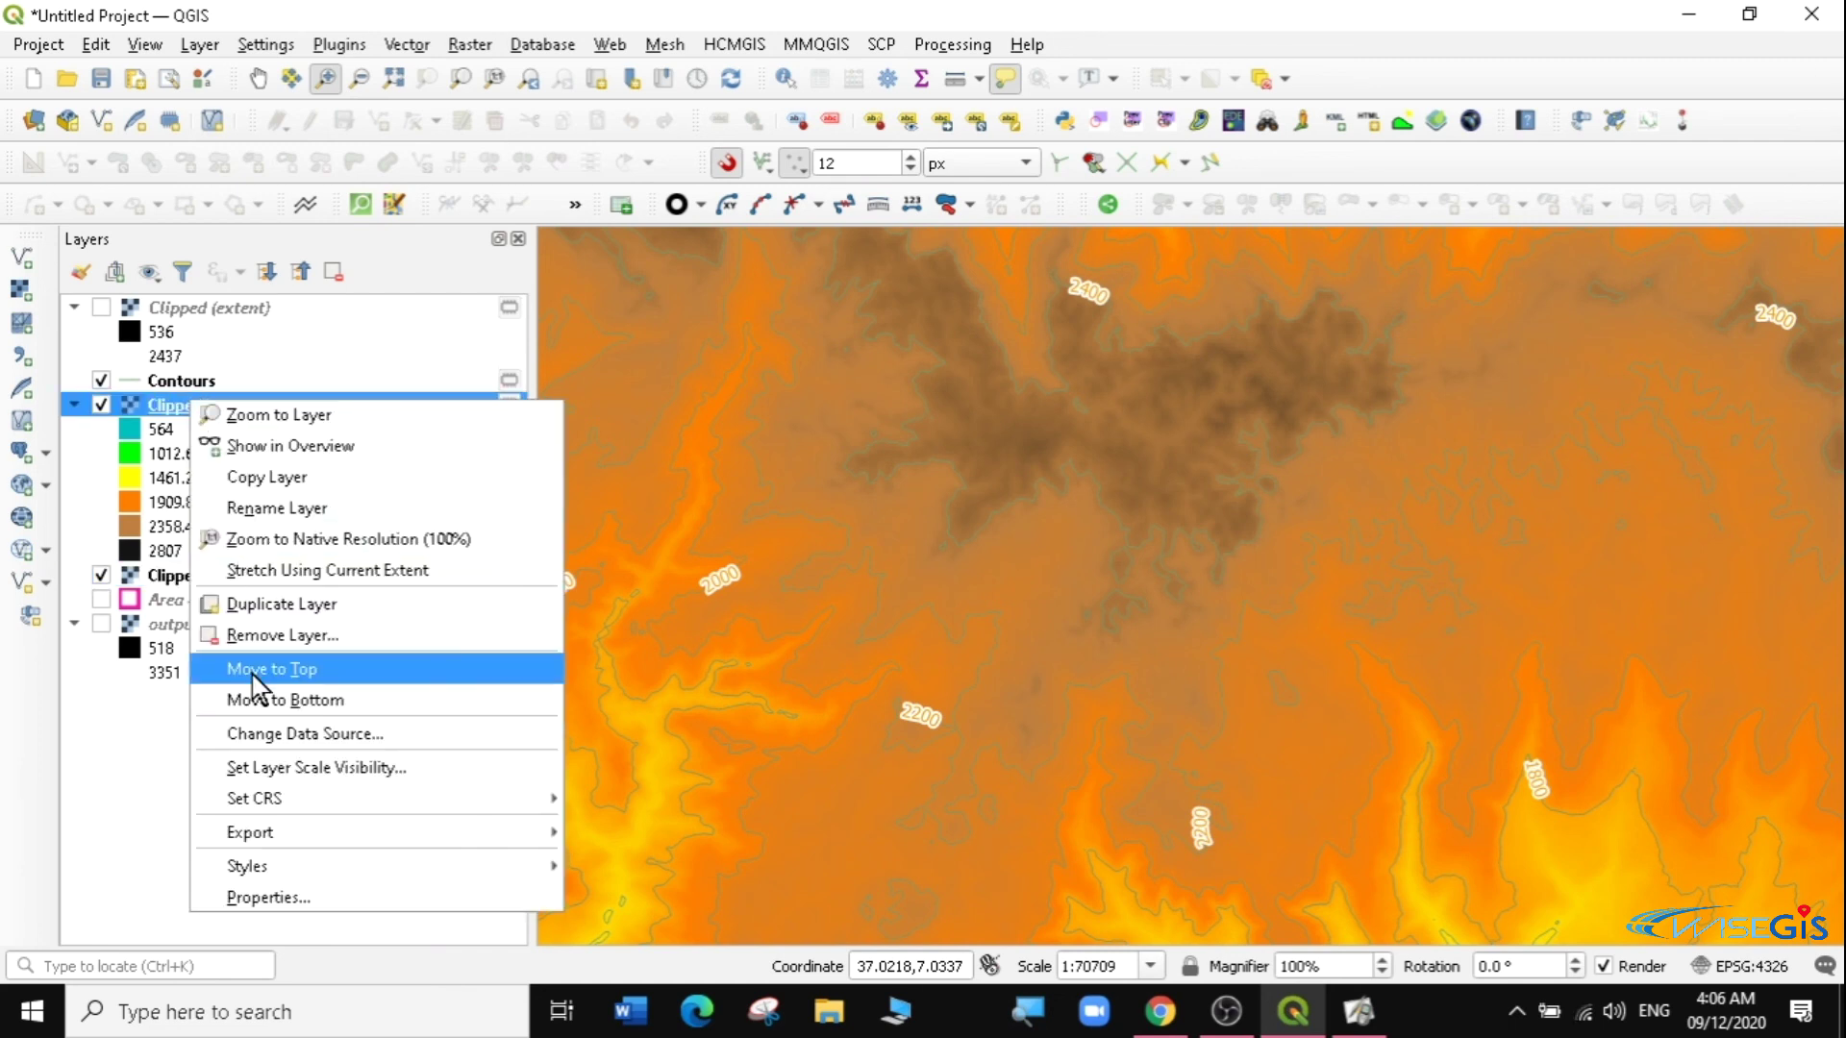
{"action": "left_click", "coordinate": [273, 890]}
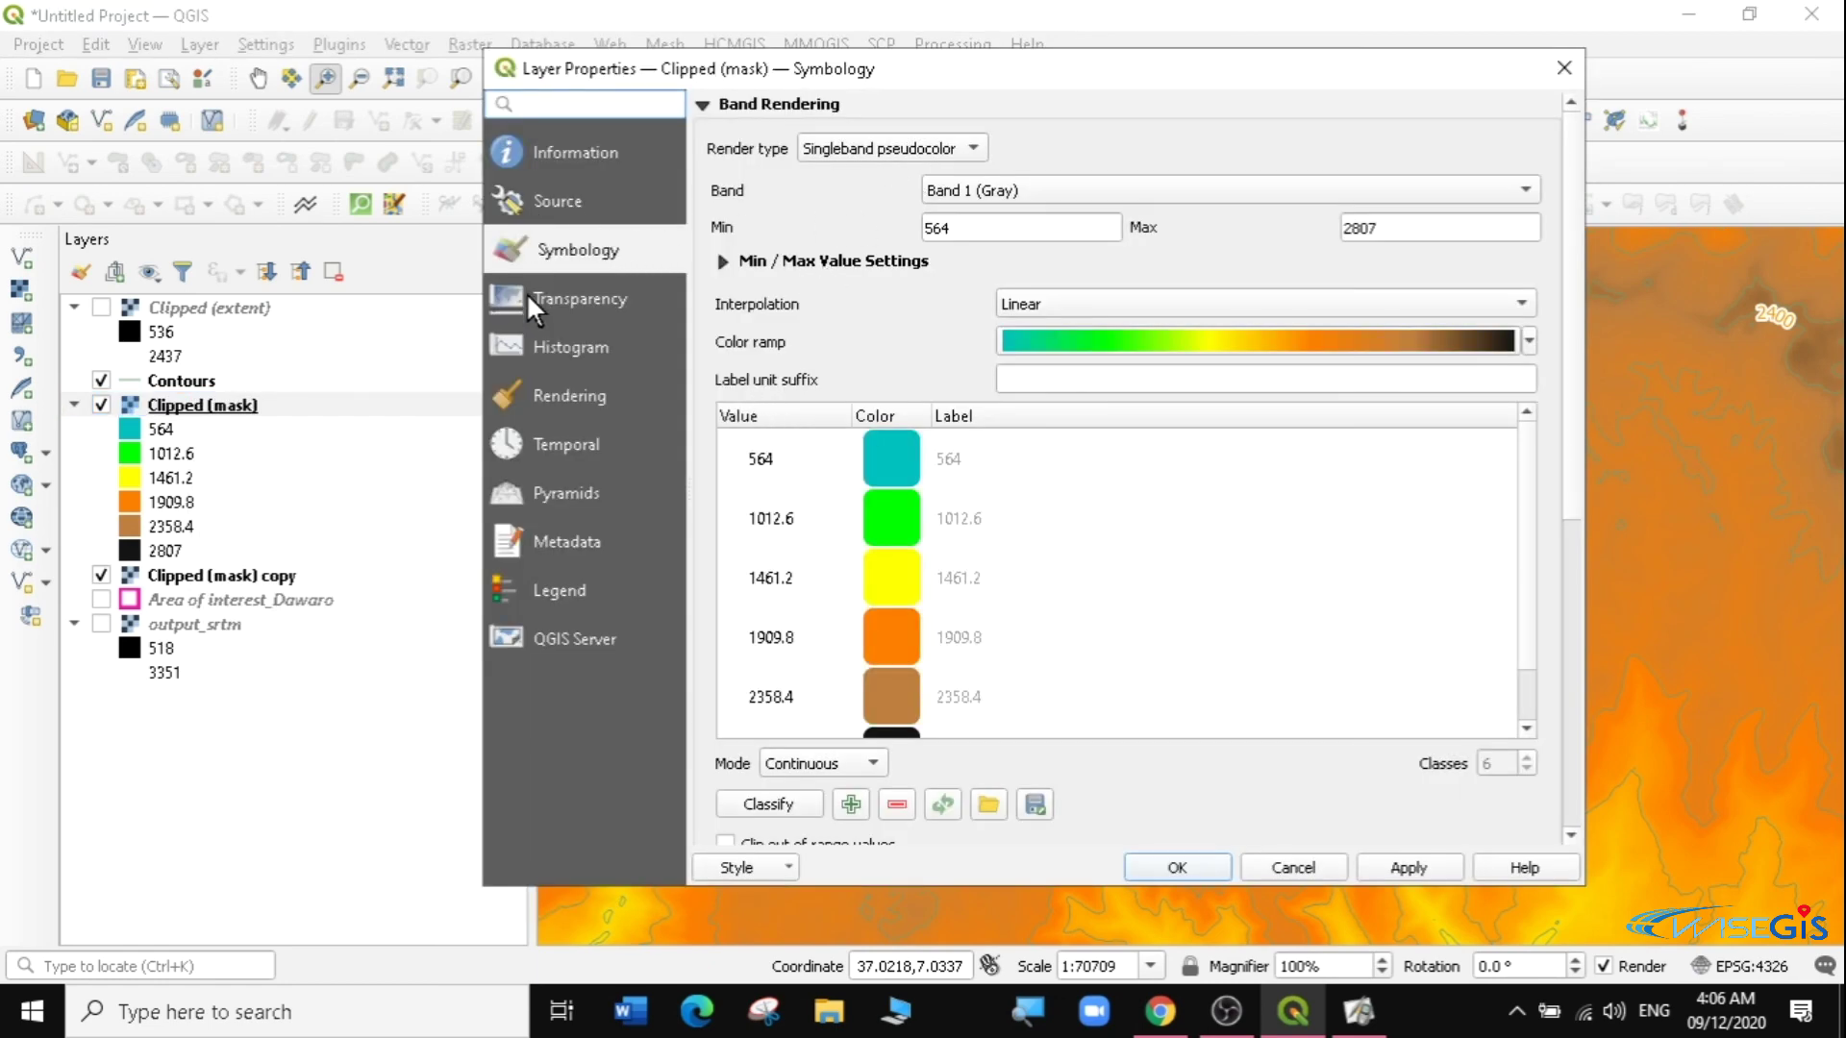
{"action": "left_click", "coordinate": [529, 296]}
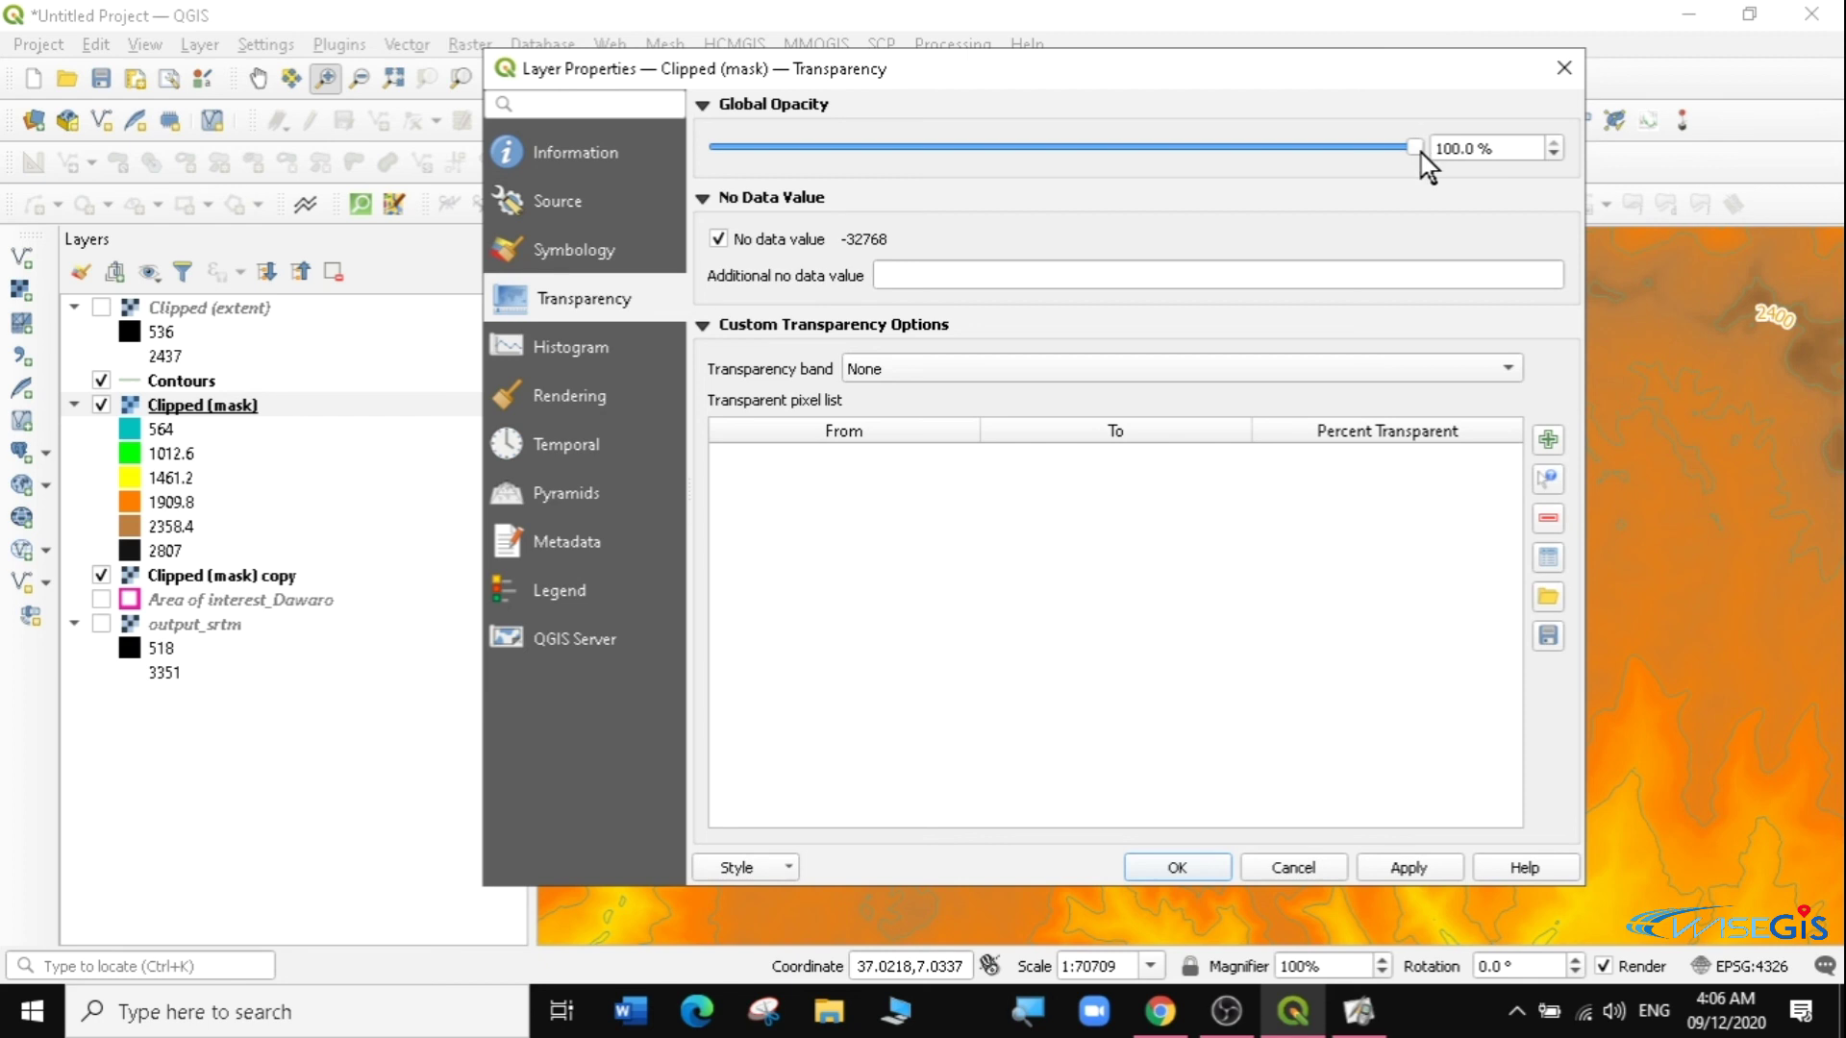
{"action": "left_click_drag", "start_coordinate": [1415, 146], "coordinate": [1174, 146]}
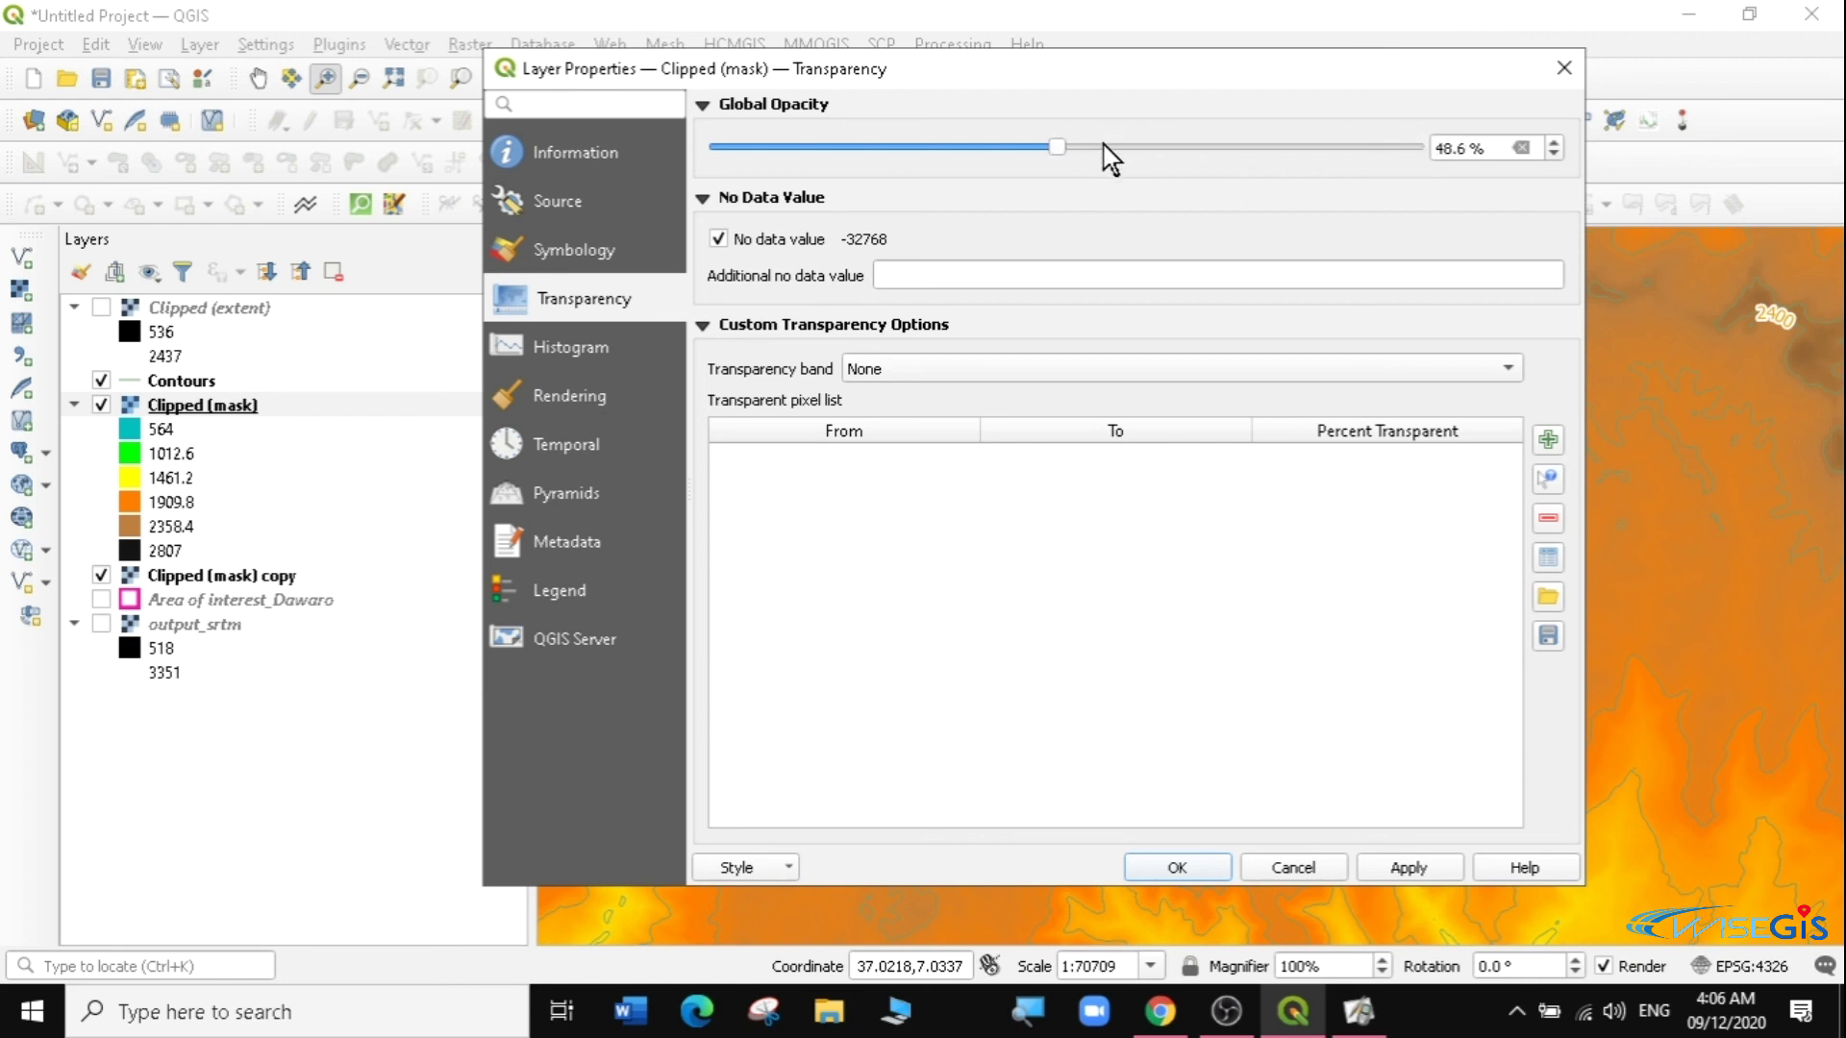
{"action": "left_click_drag", "start_coordinate": [1056, 148], "coordinate": [1066, 148]}
{"action": "left_click", "coordinate": [1409, 868]}
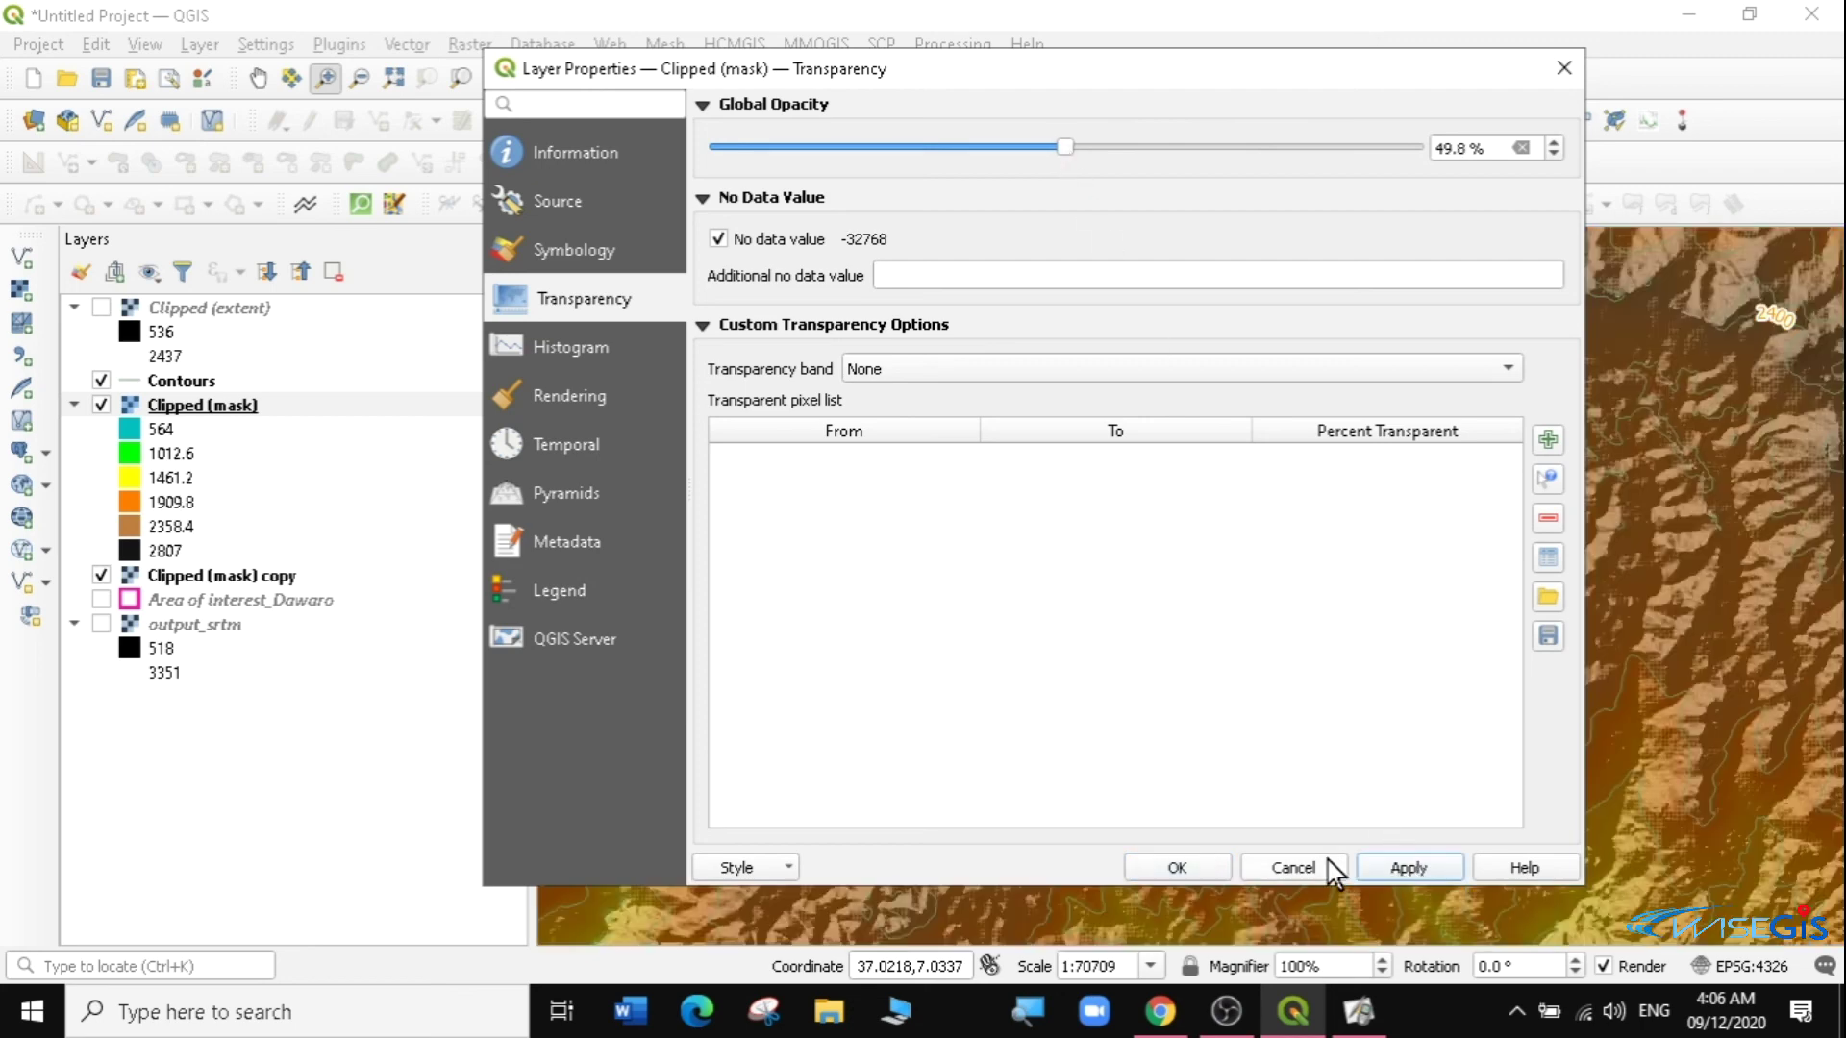
{"action": "left_click", "coordinate": [1195, 867]}
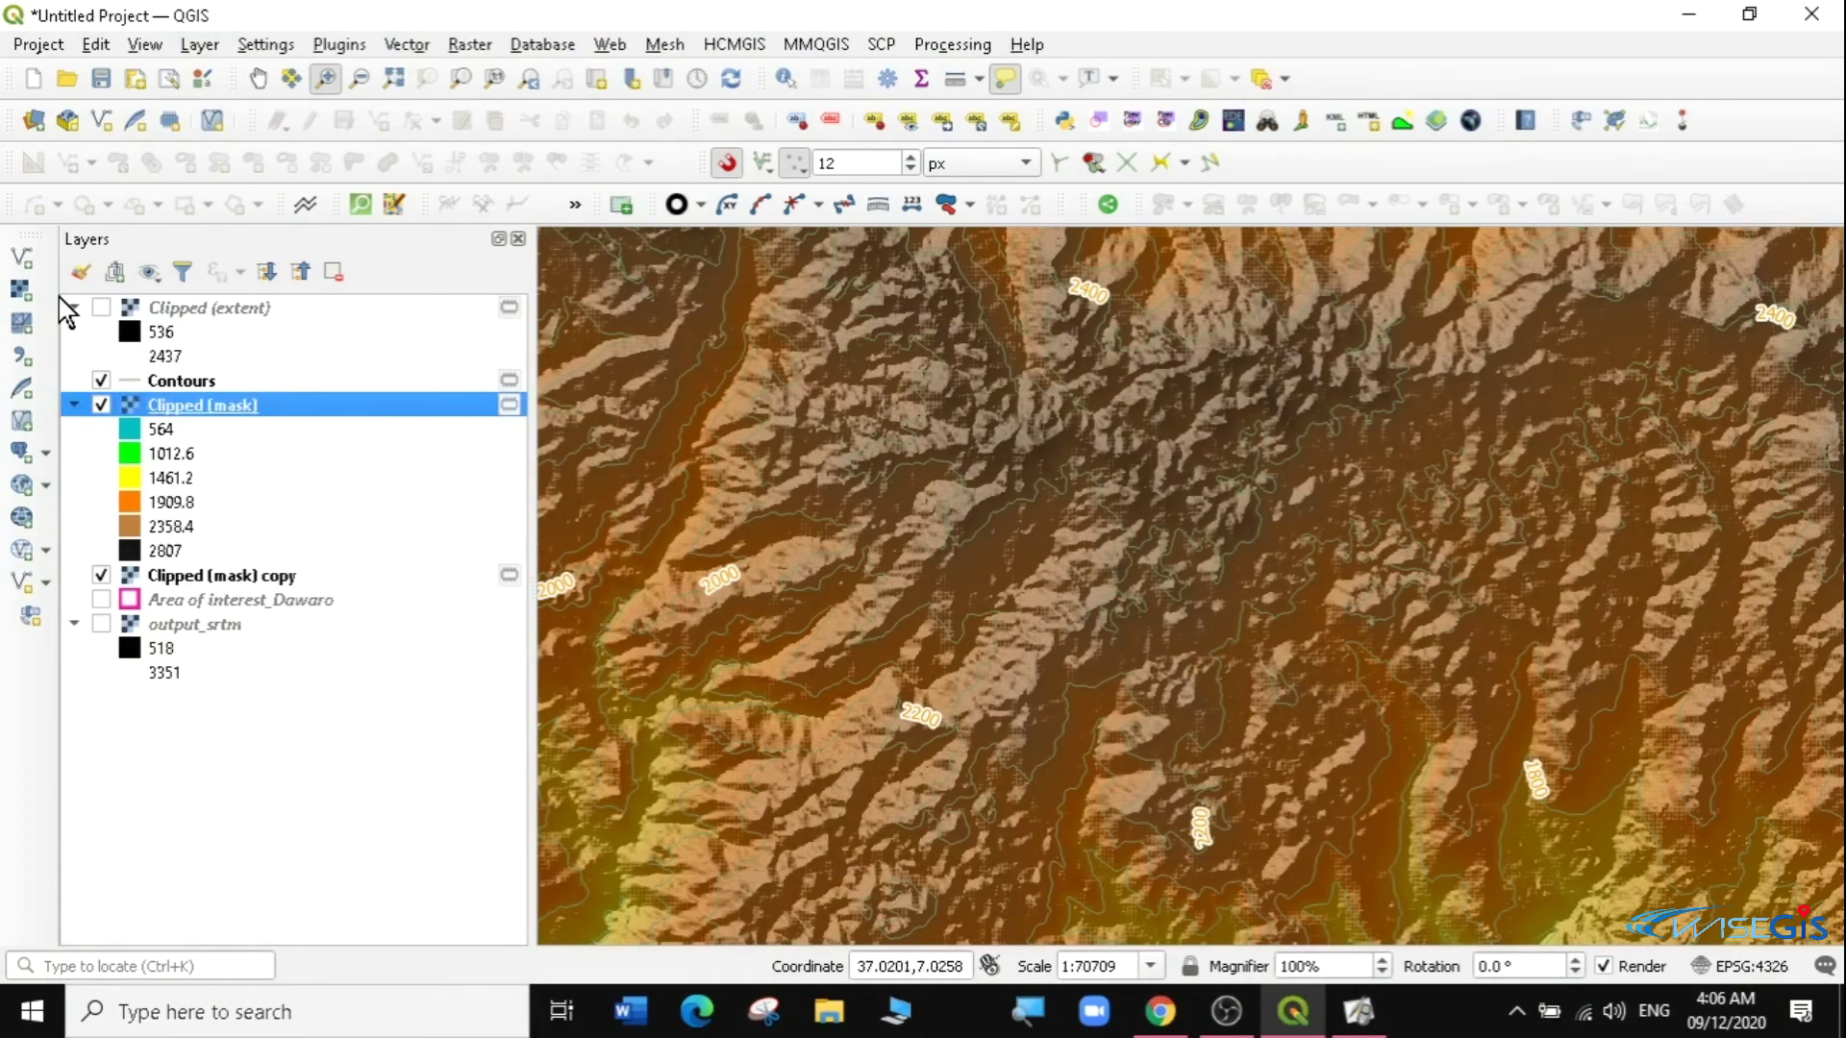
Inspect the shaded relief at full layer extent and close up in the northwest, and hide the Contours layer.
{"action": "right_click", "coordinate": [179, 408]}
{"action": "left_click", "coordinate": [240, 425]}
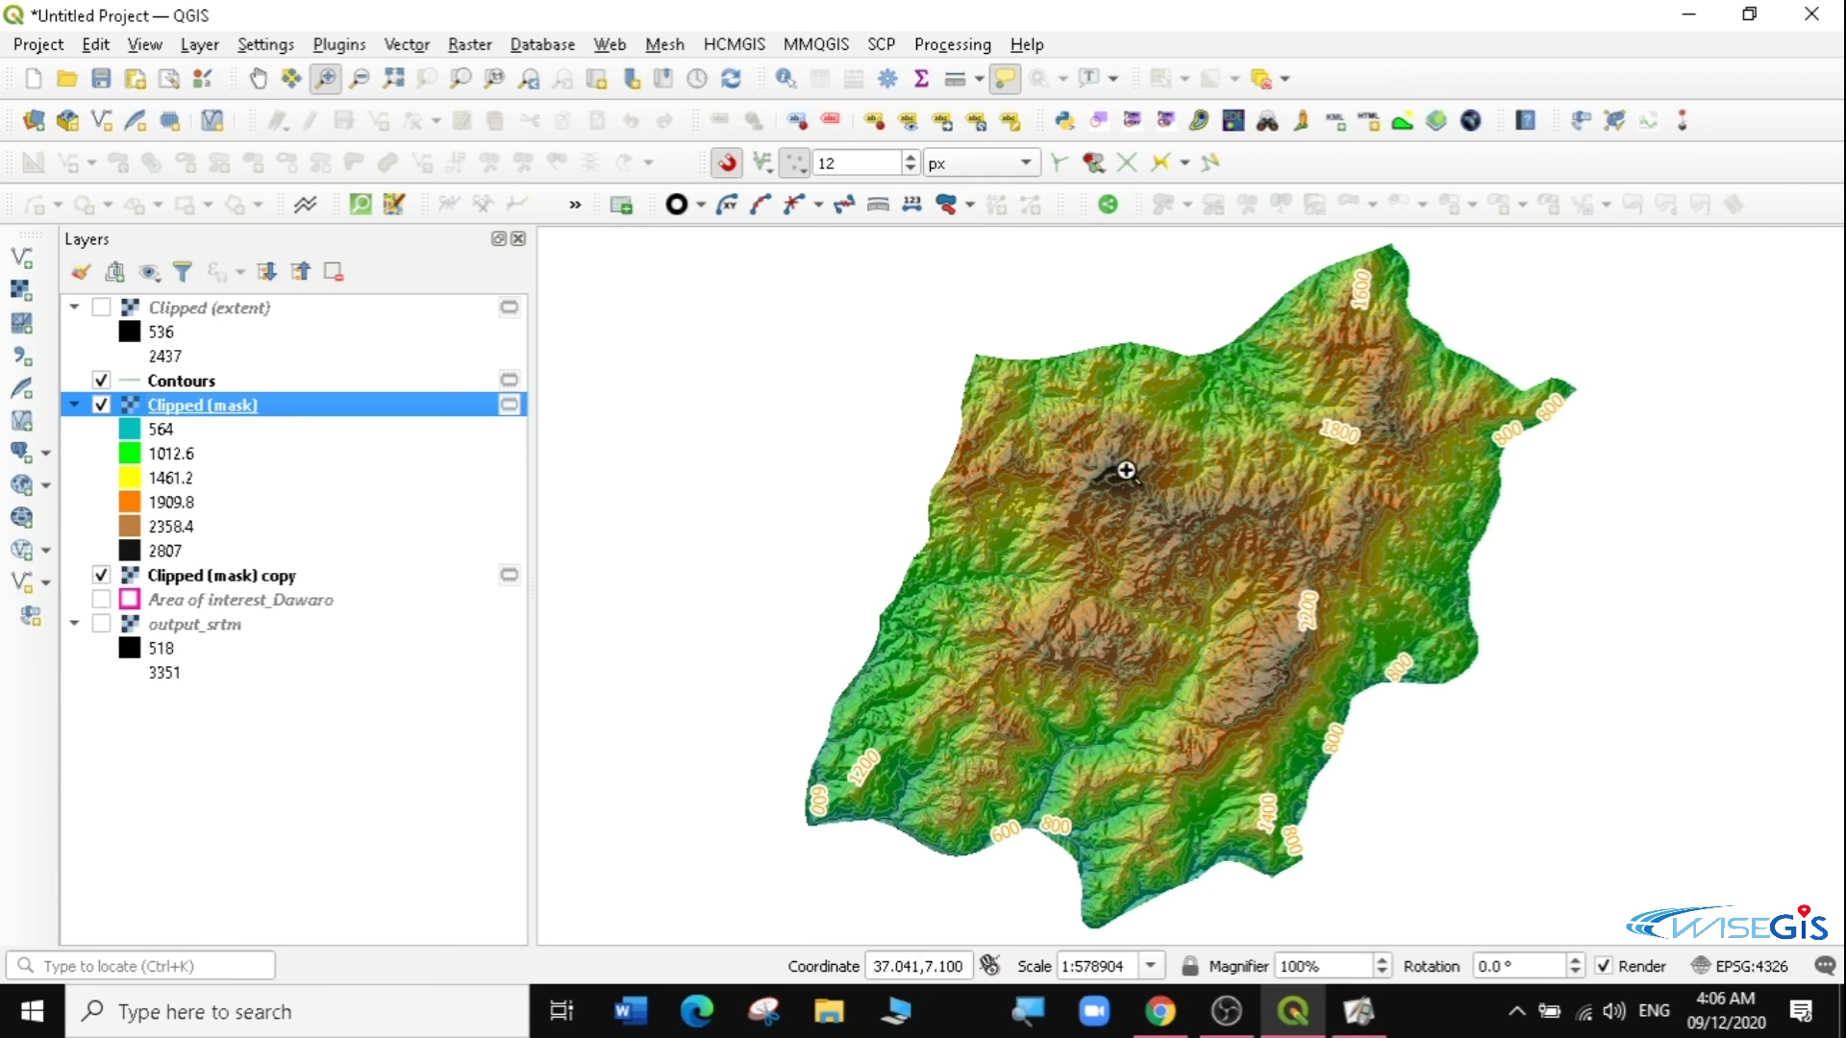
{"action": "left_click_drag", "start_coordinate": [931, 440], "coordinate": [1238, 626]}
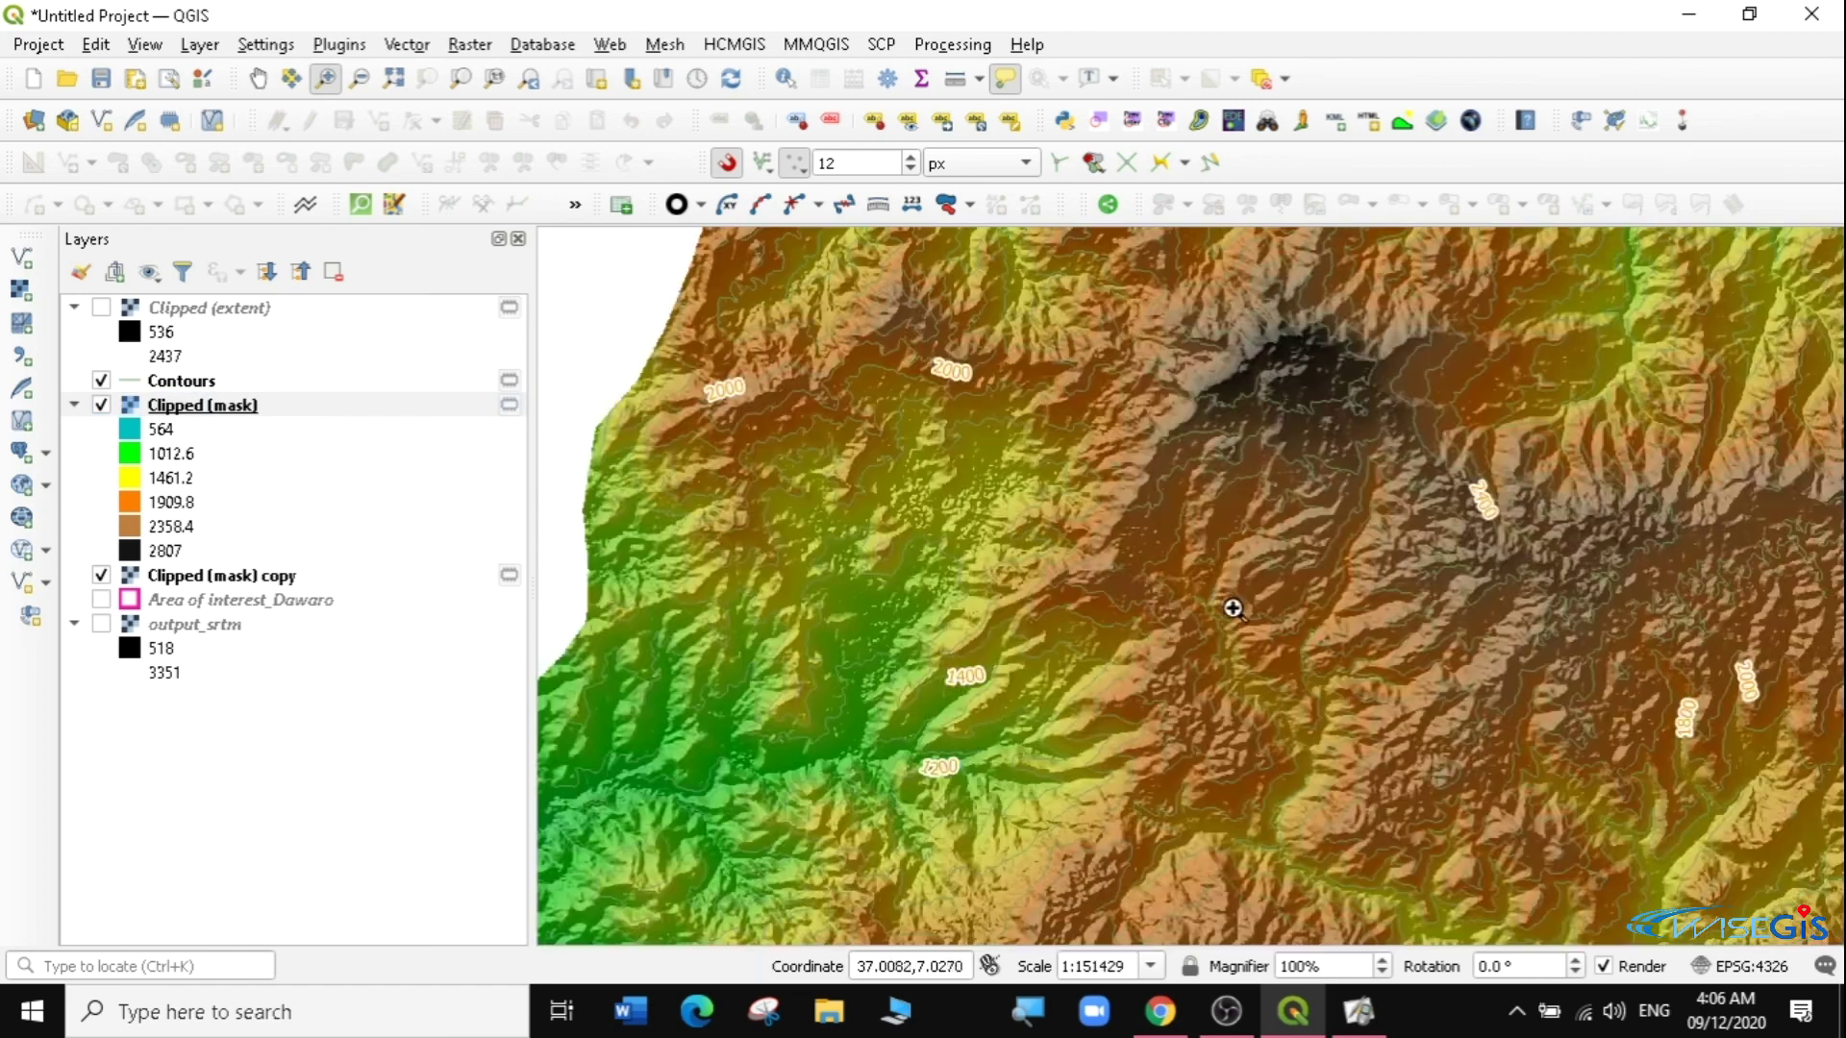
{"action": "left_click", "coordinate": [101, 380]}
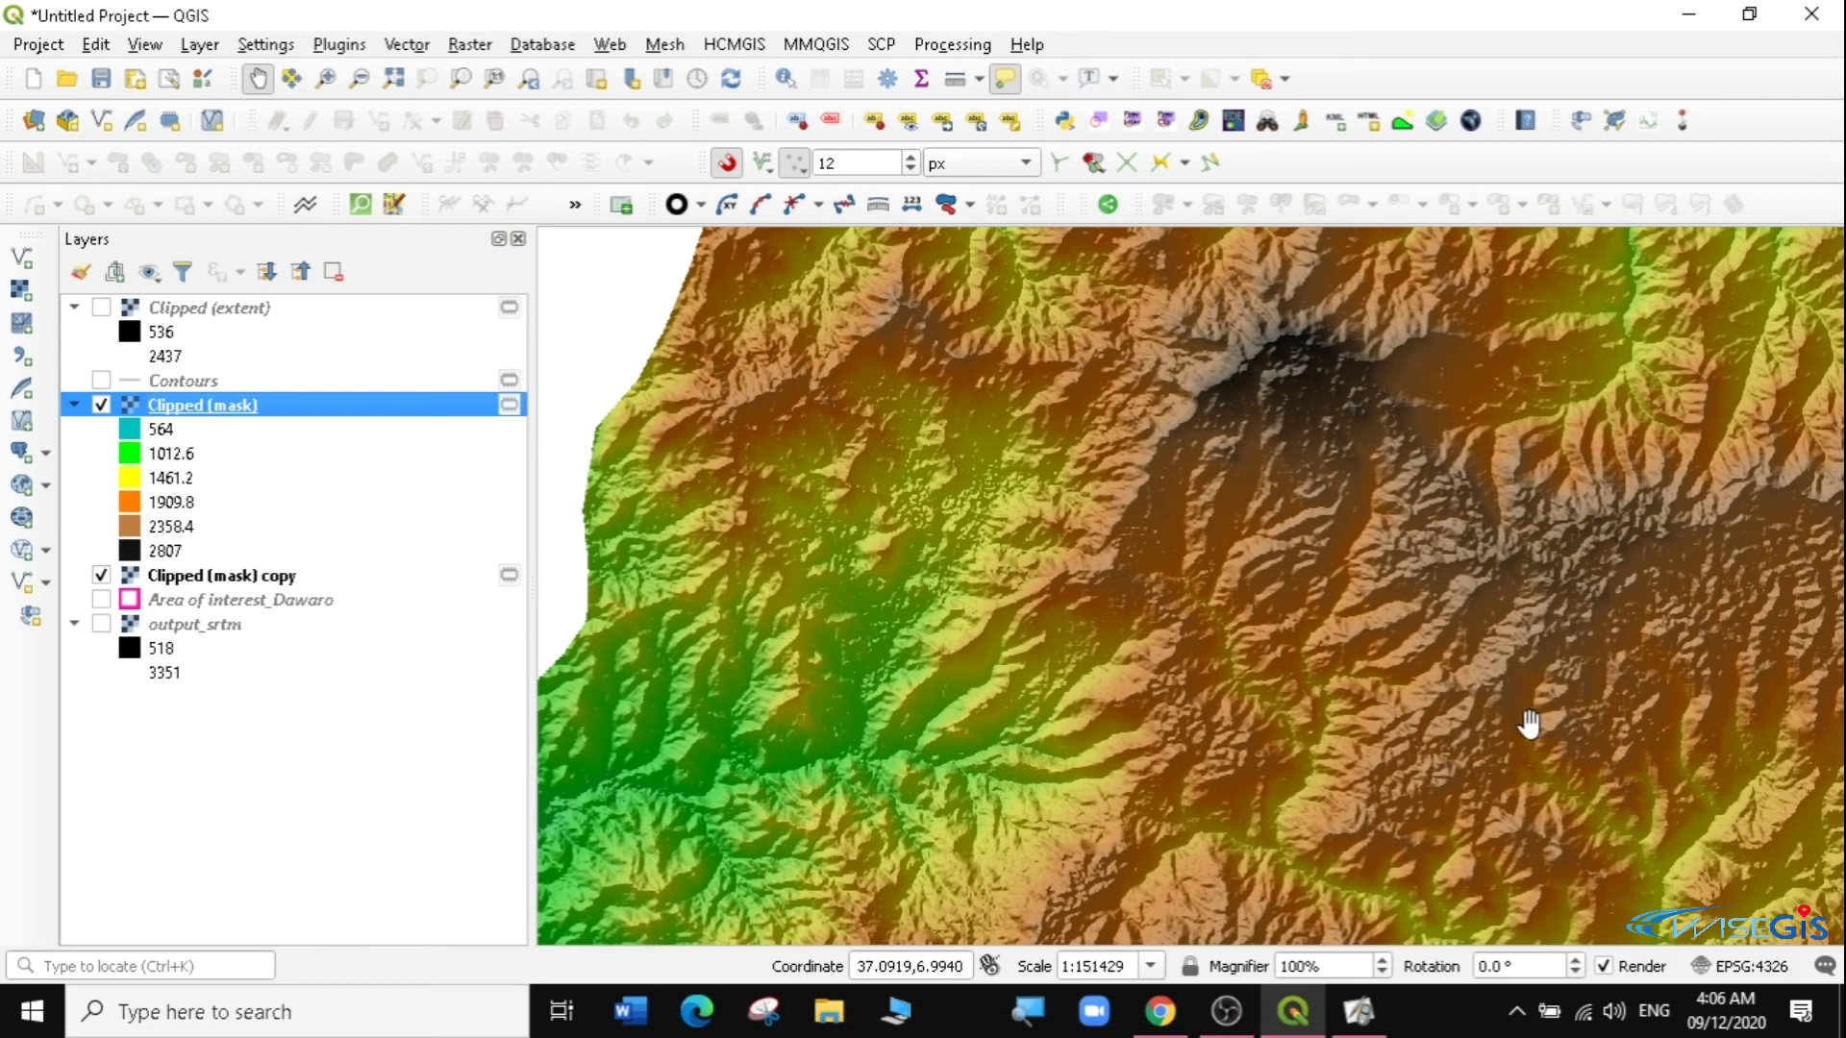
Examine the color-ramped relief over hillshade close up across the southern, eastern, central and western parts of the clipped area.
{"action": "left_click_drag", "start_coordinate": [1495, 708], "coordinate": [1294, 644]}
{"action": "left_click_drag", "start_coordinate": [1698, 781], "coordinate": [1219, 571]}
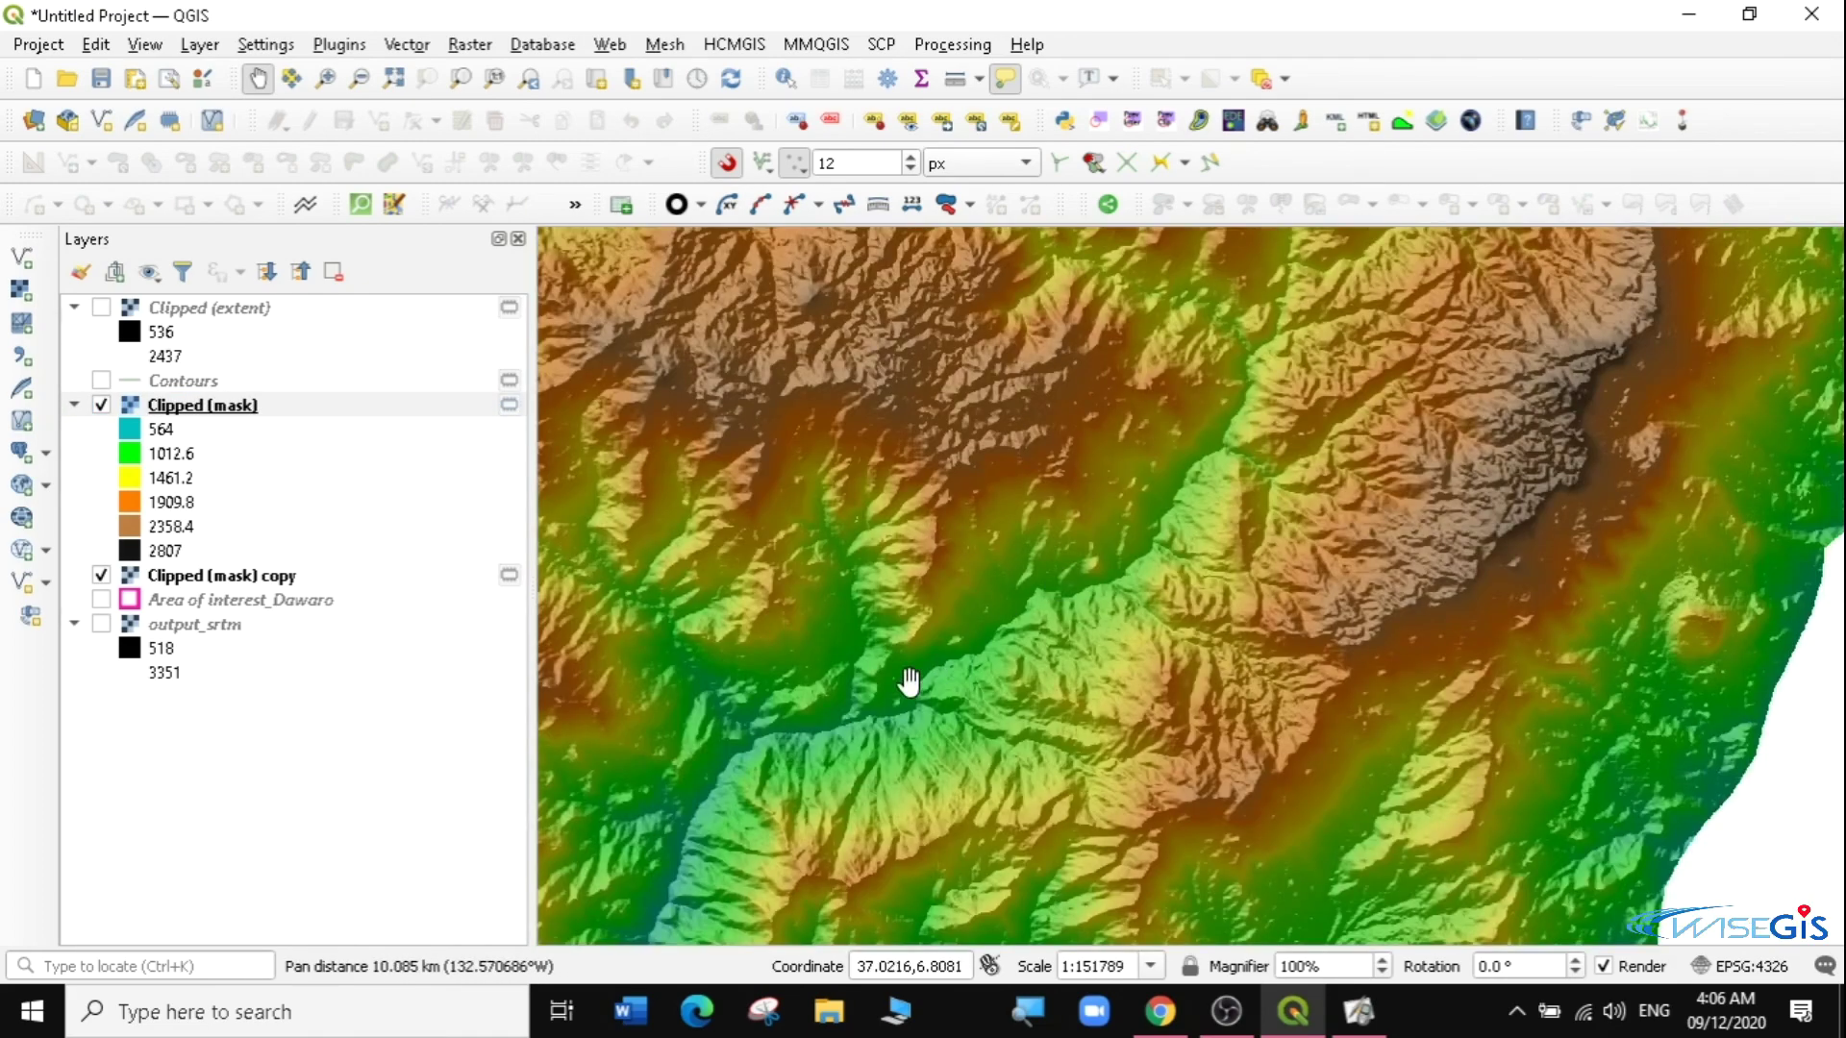
{"action": "left_click_drag", "start_coordinate": [845, 734], "coordinate": [1104, 660]}
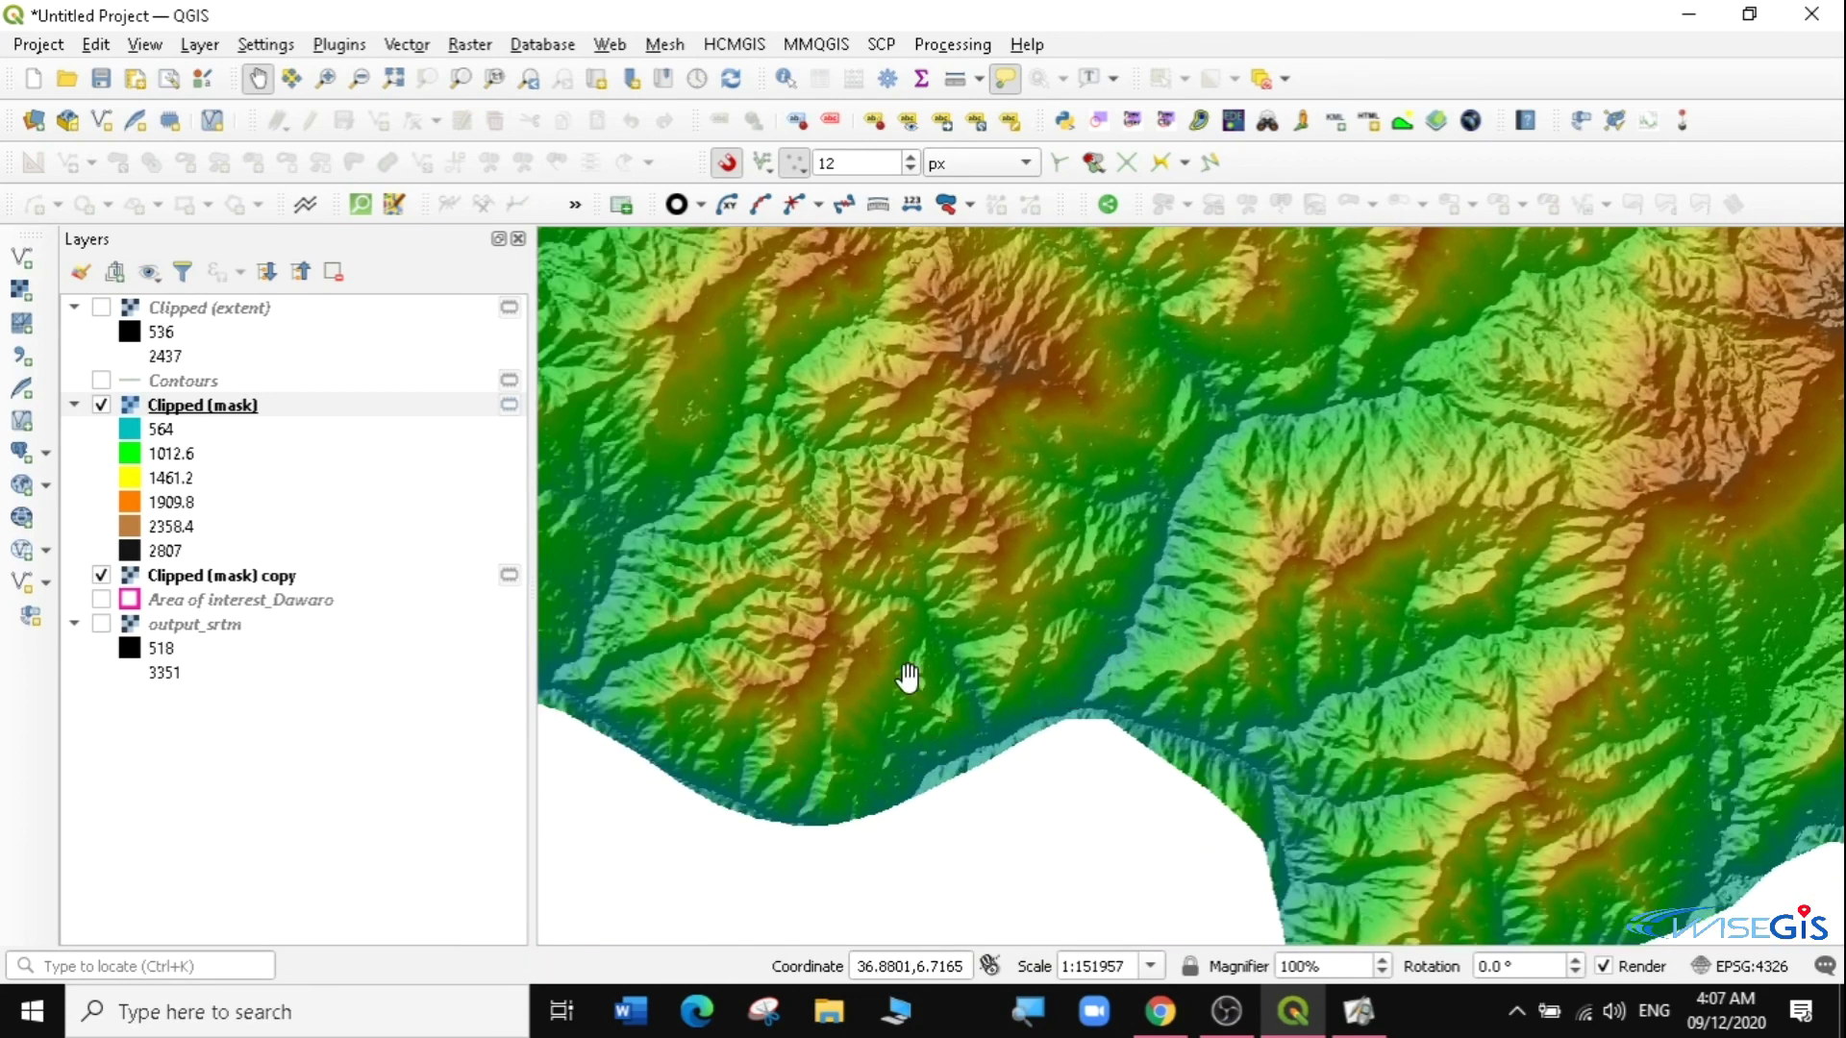
{"action": "left_click_drag", "start_coordinate": [1166, 515], "coordinate": [1038, 671]}
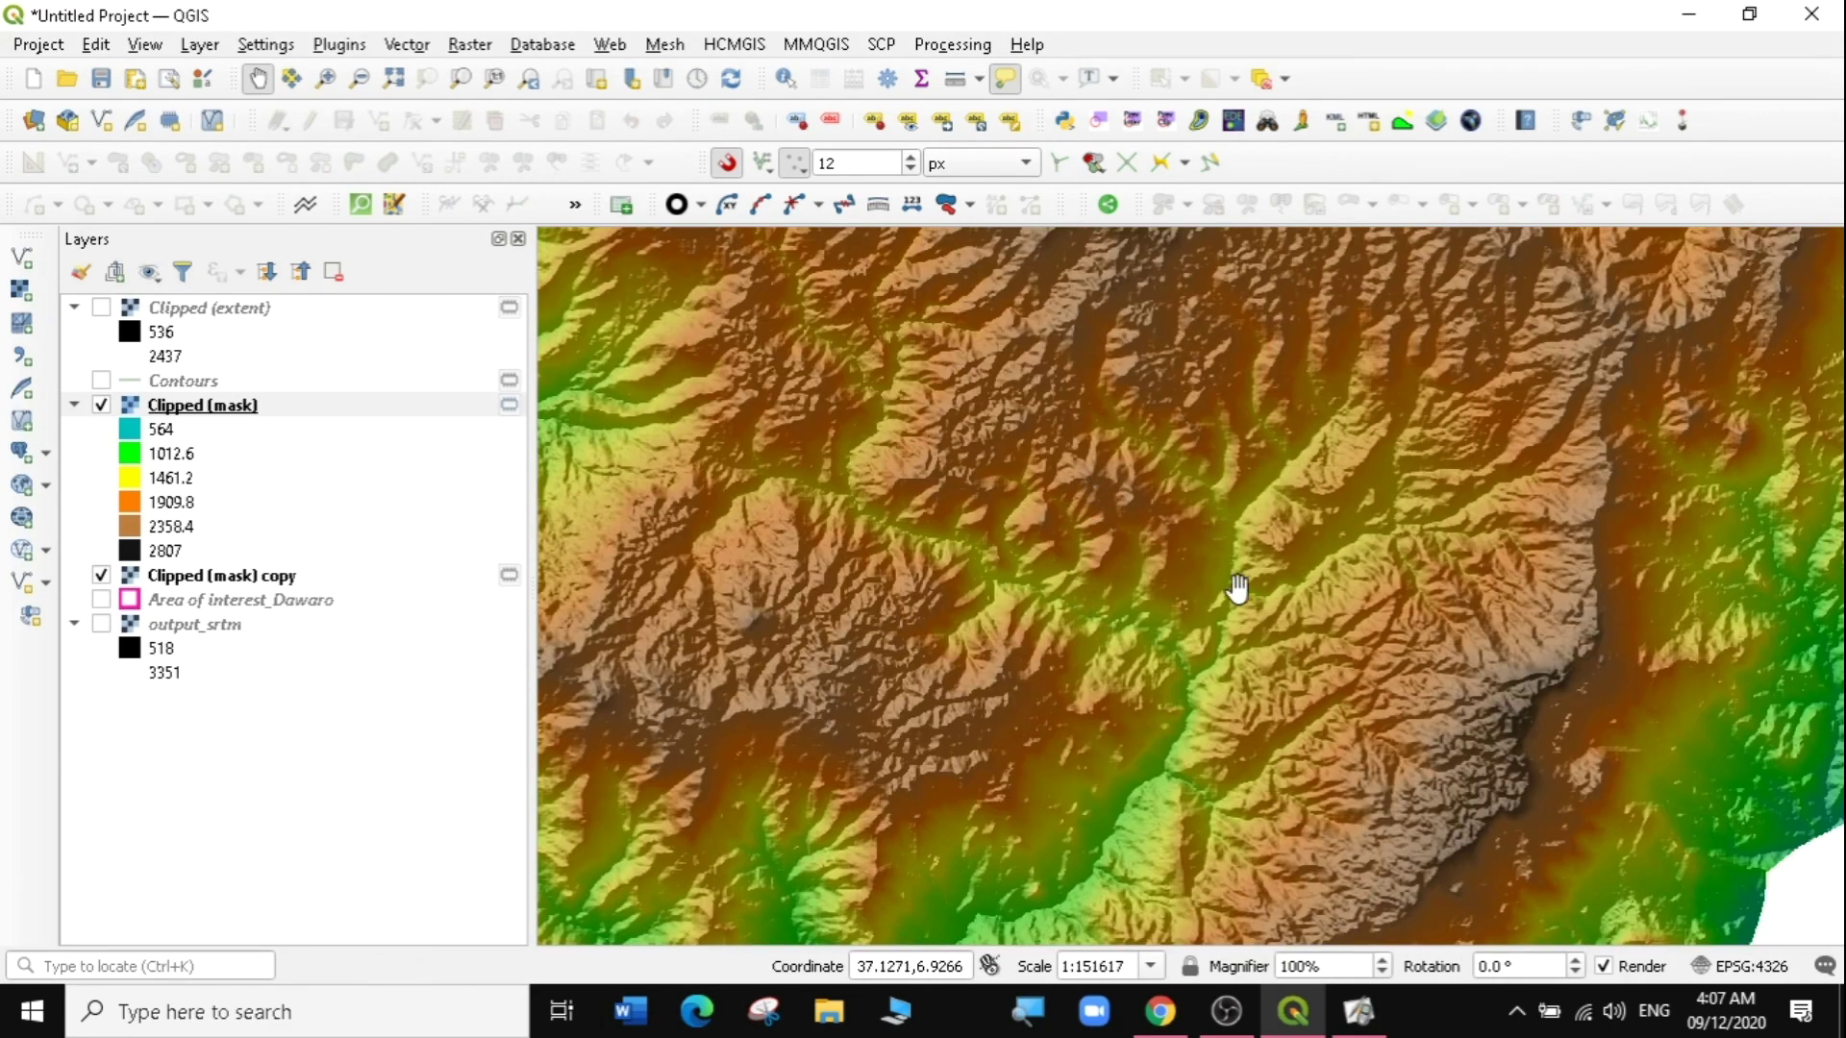
{"action": "left_click_drag", "start_coordinate": [1237, 589], "coordinate": [844, 659]}
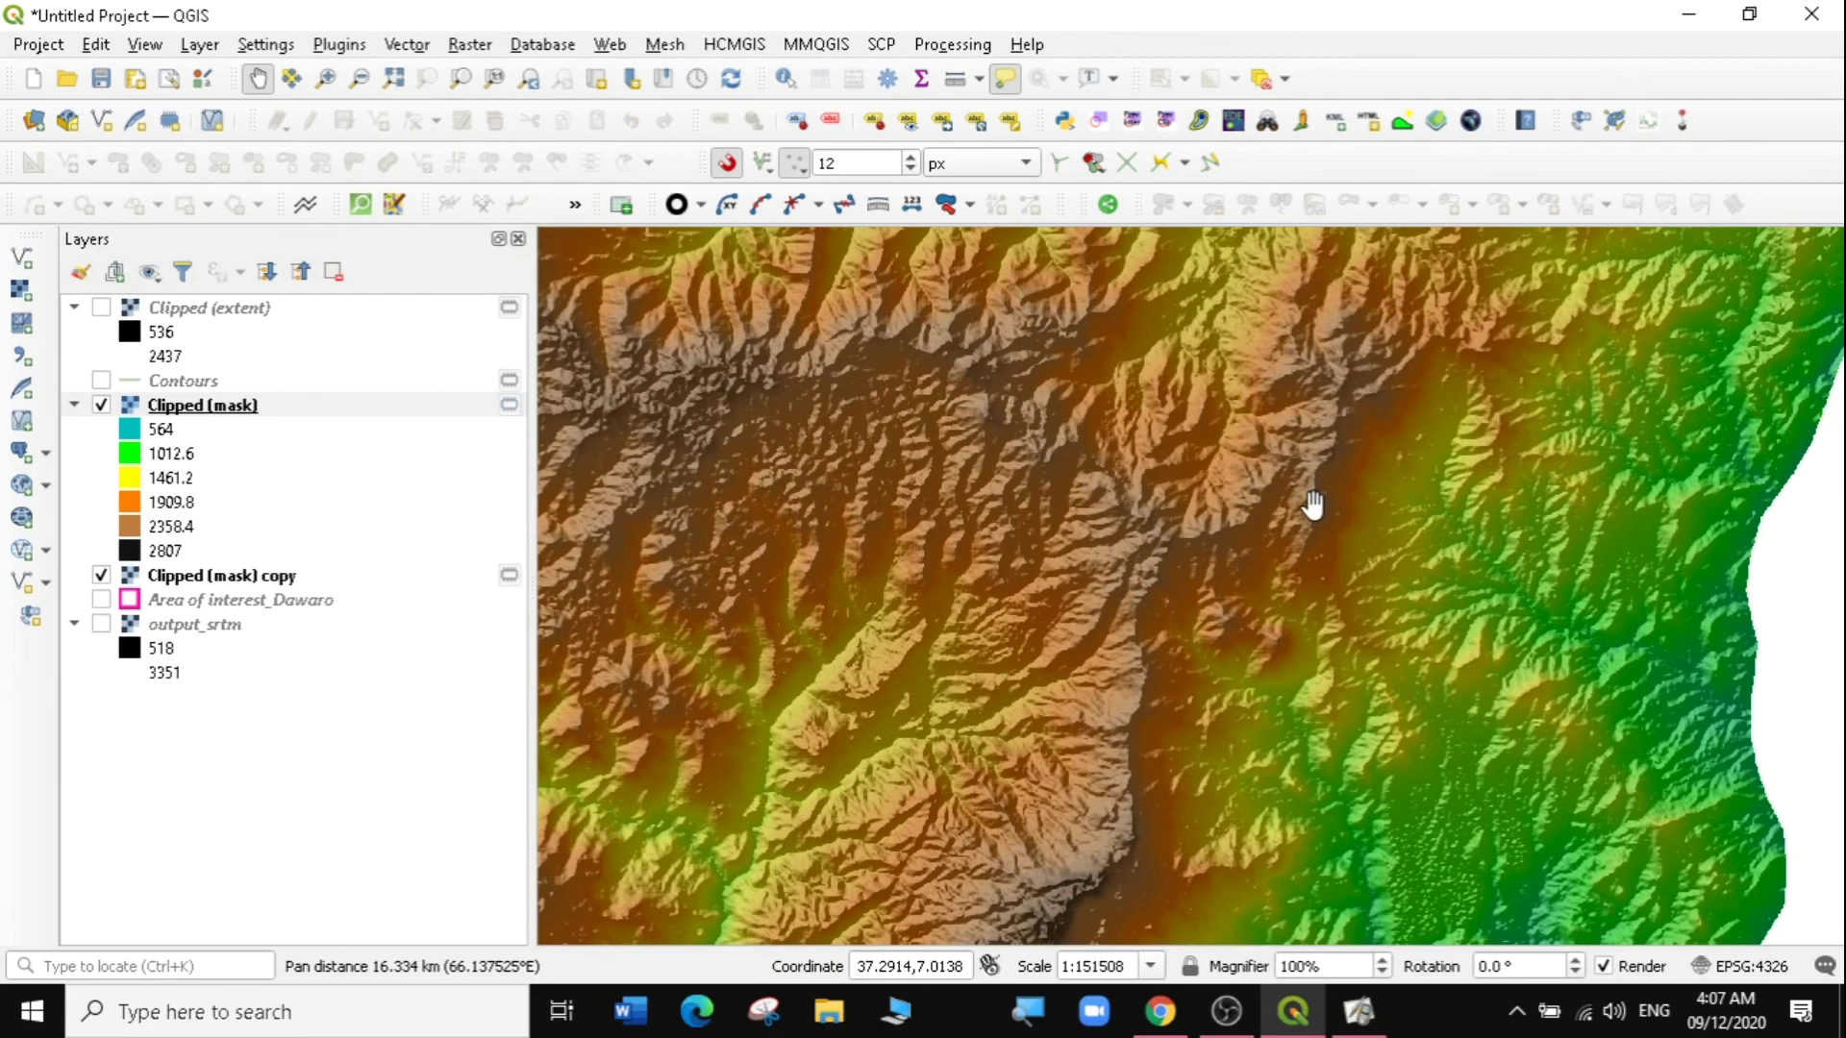
{"action": "left_click_drag", "start_coordinate": [1177, 541], "coordinate": [1561, 523]}
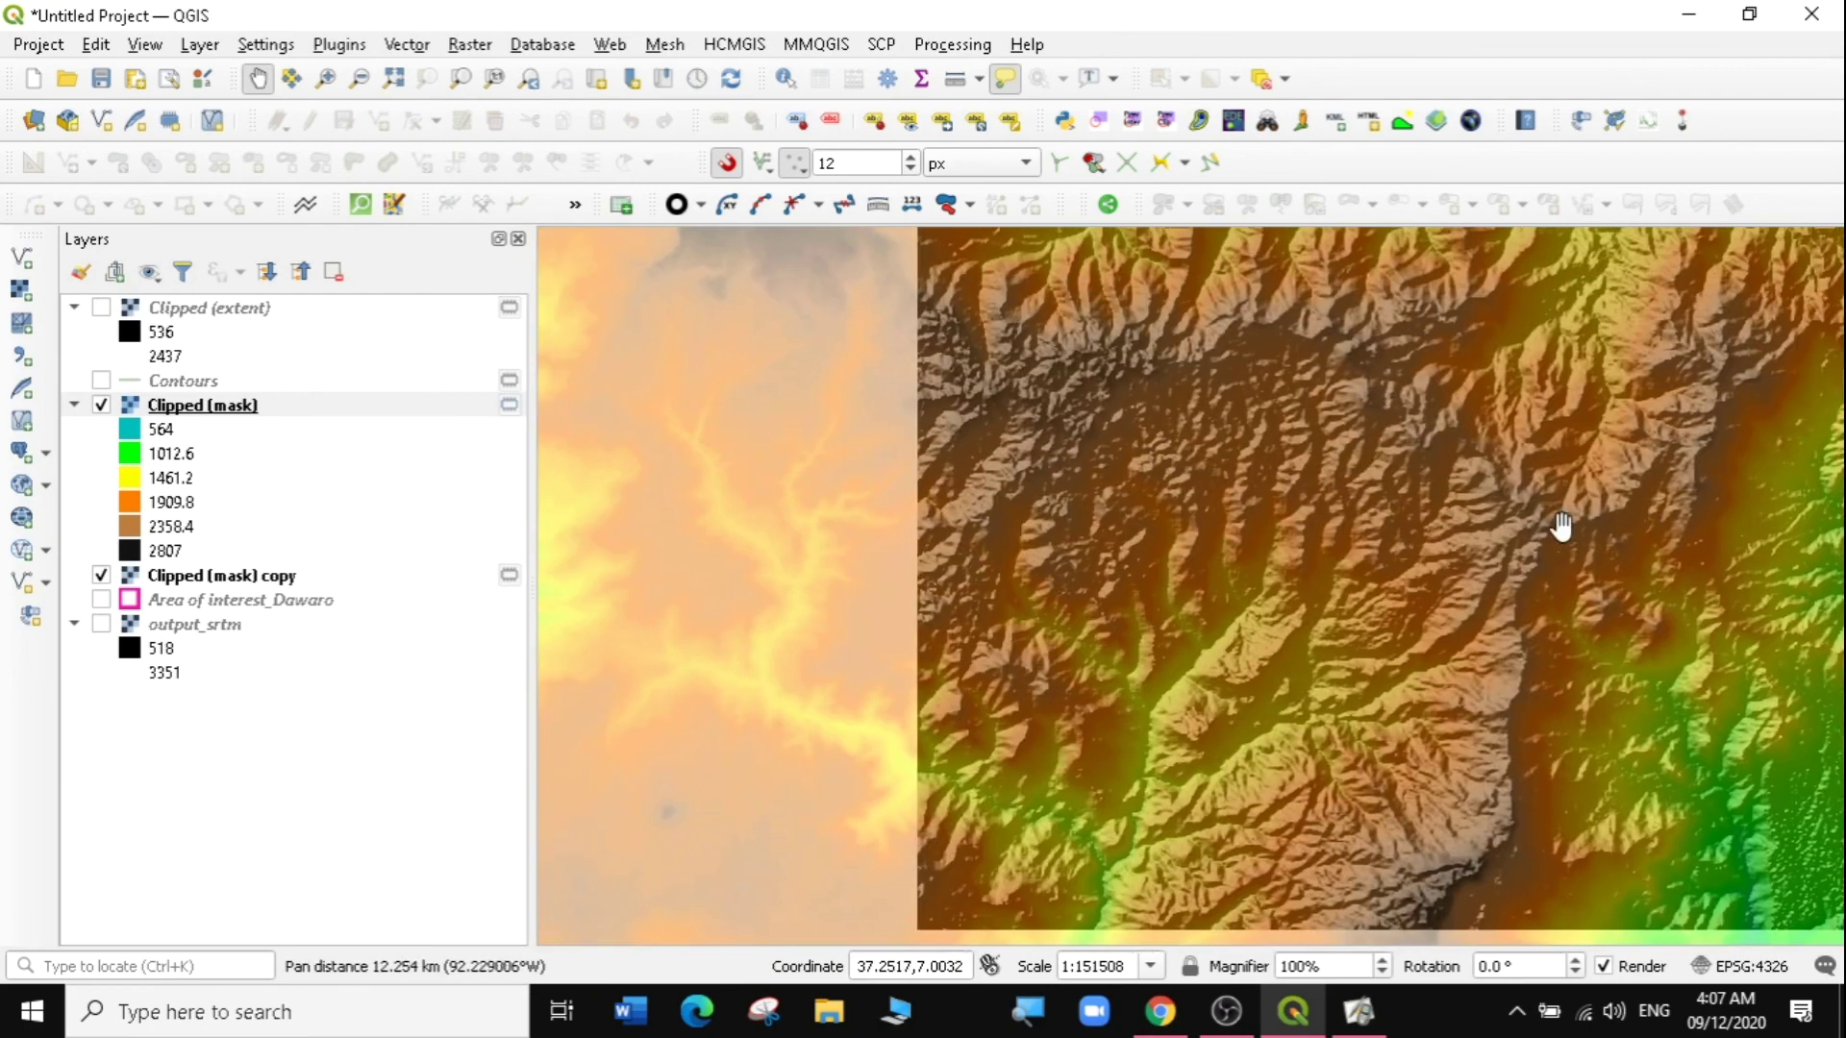
{"action": "left_click_drag", "start_coordinate": [1105, 539], "coordinate": [1474, 436]}
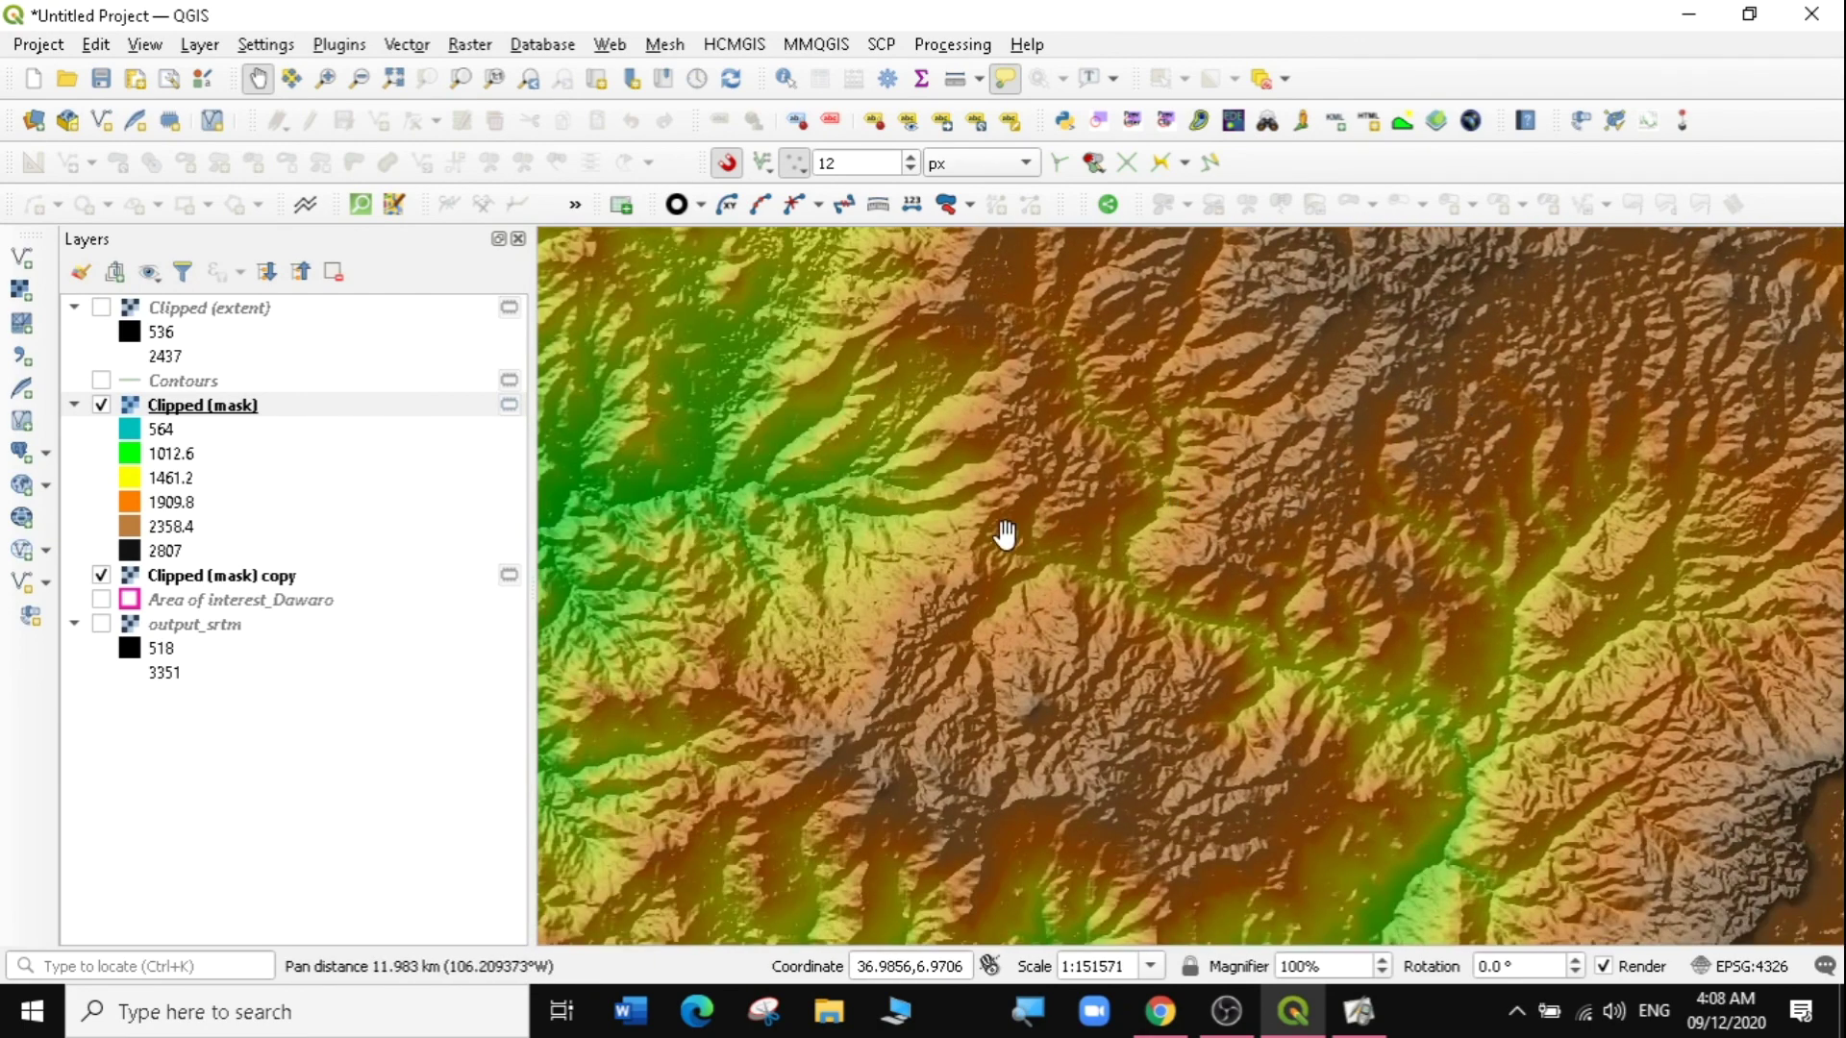
{"action": "left_click_drag", "start_coordinate": [1006, 535], "coordinate": [1277, 499]}
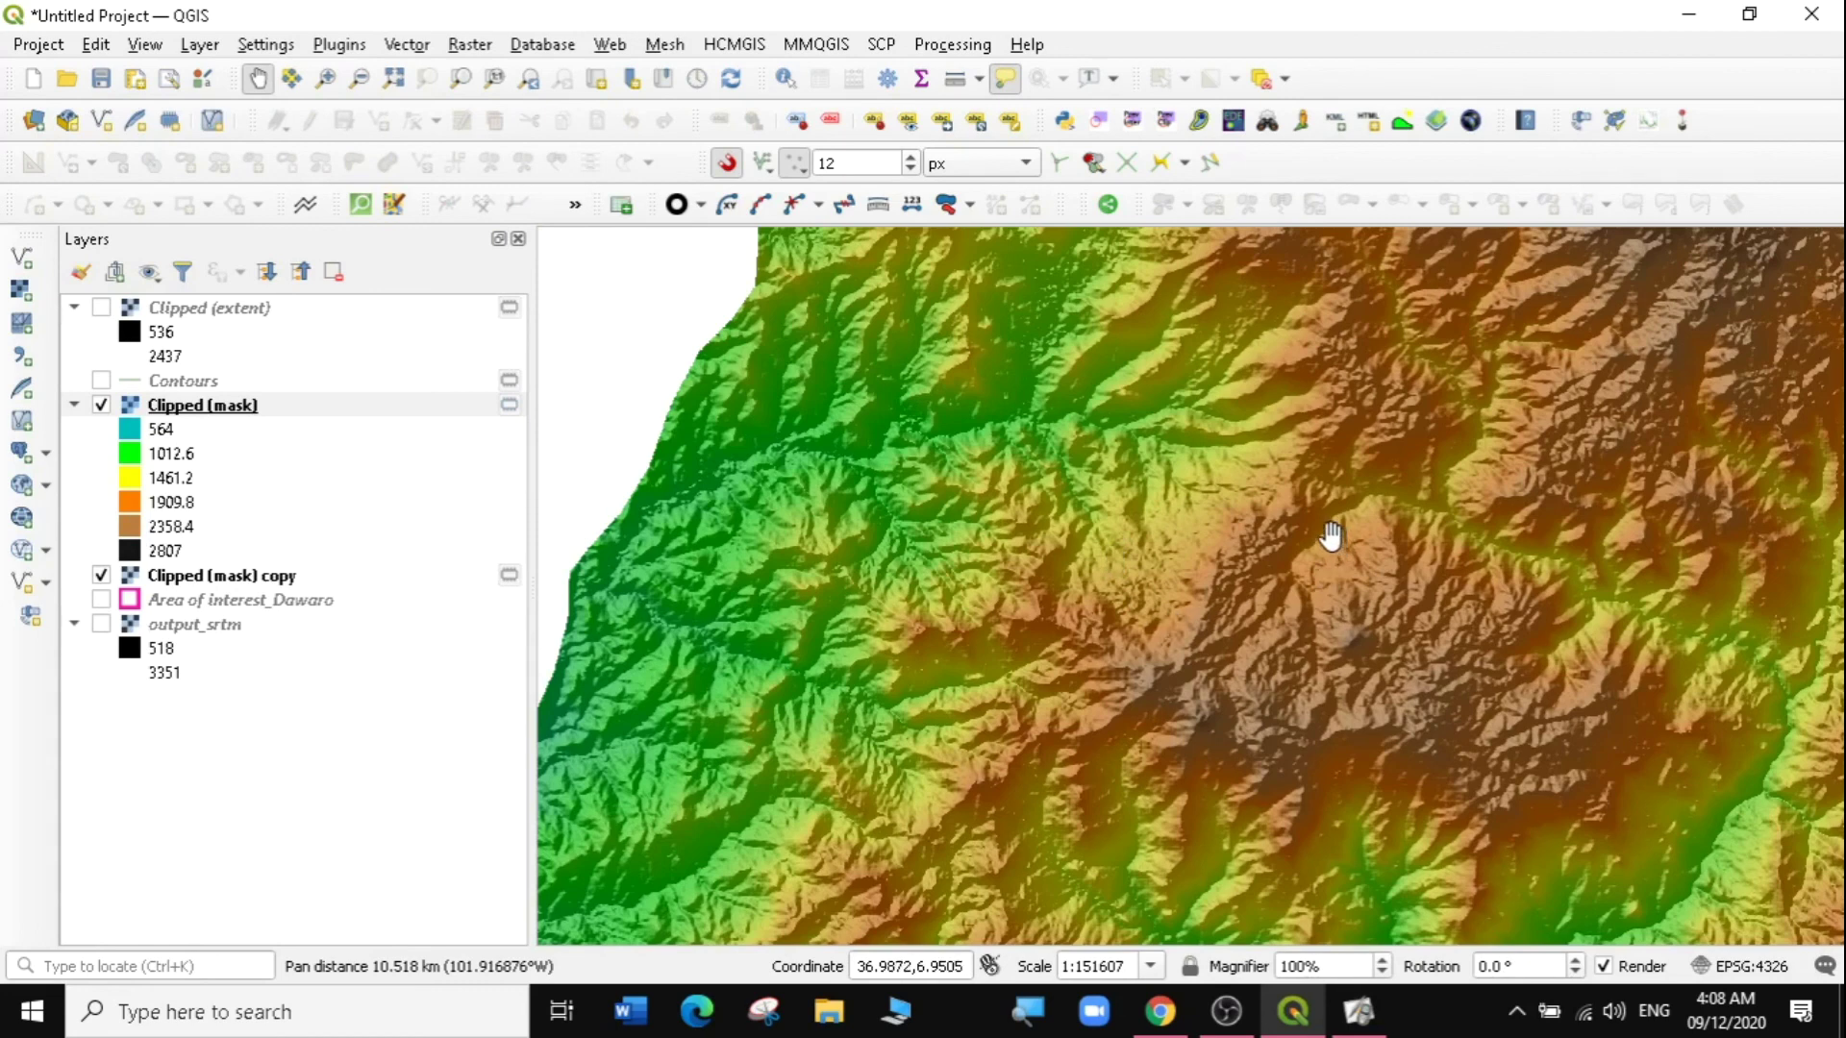